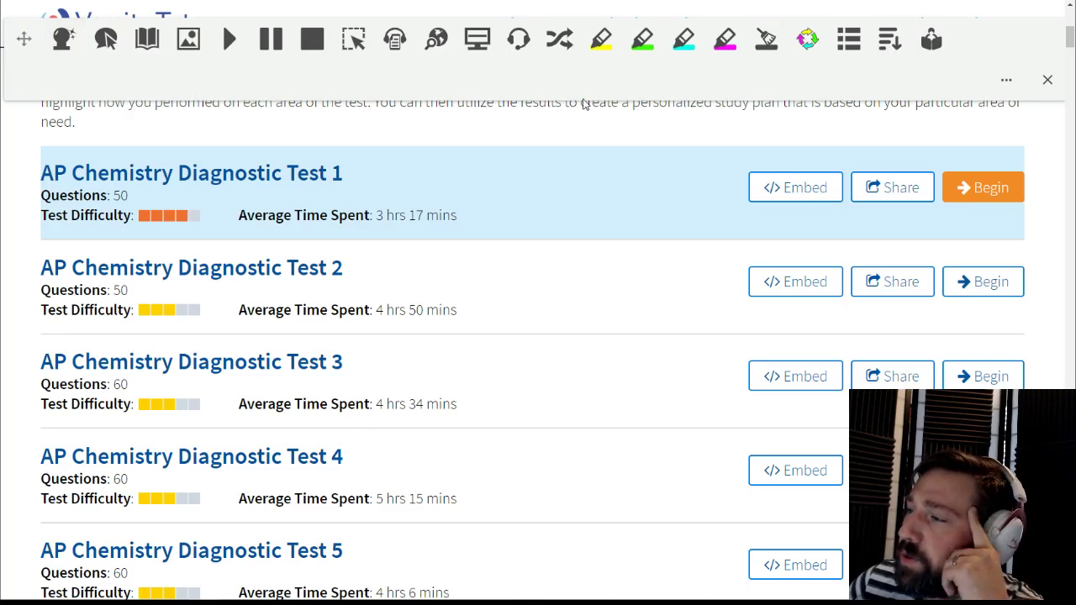
Step: Put away the annotation toolbar and begin AP Chemistry Diagnostic Test 1
left_click(1048, 80)
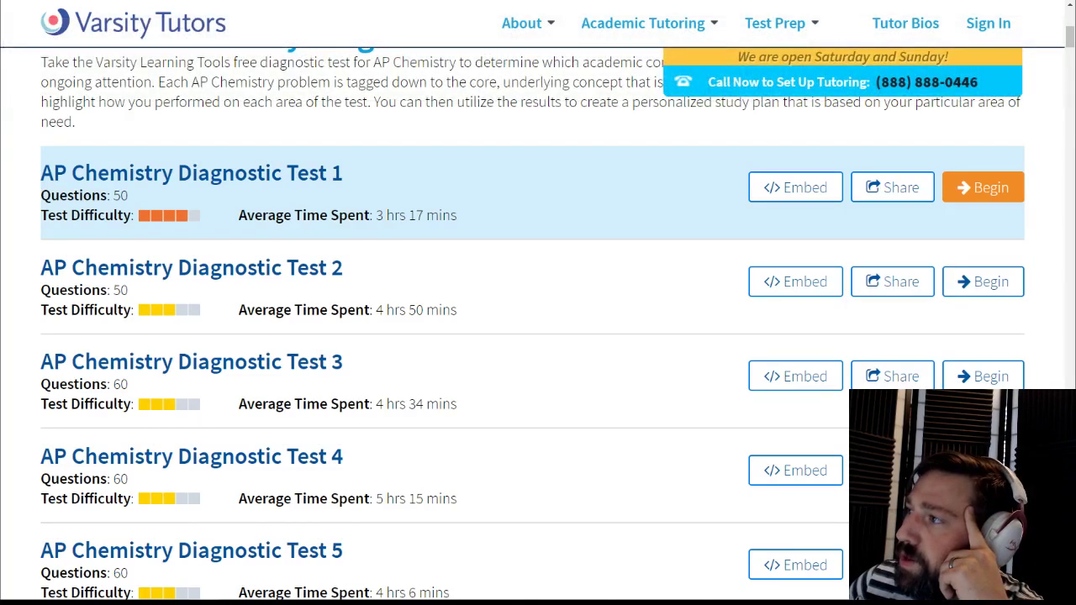
mouse_move(883, 8)
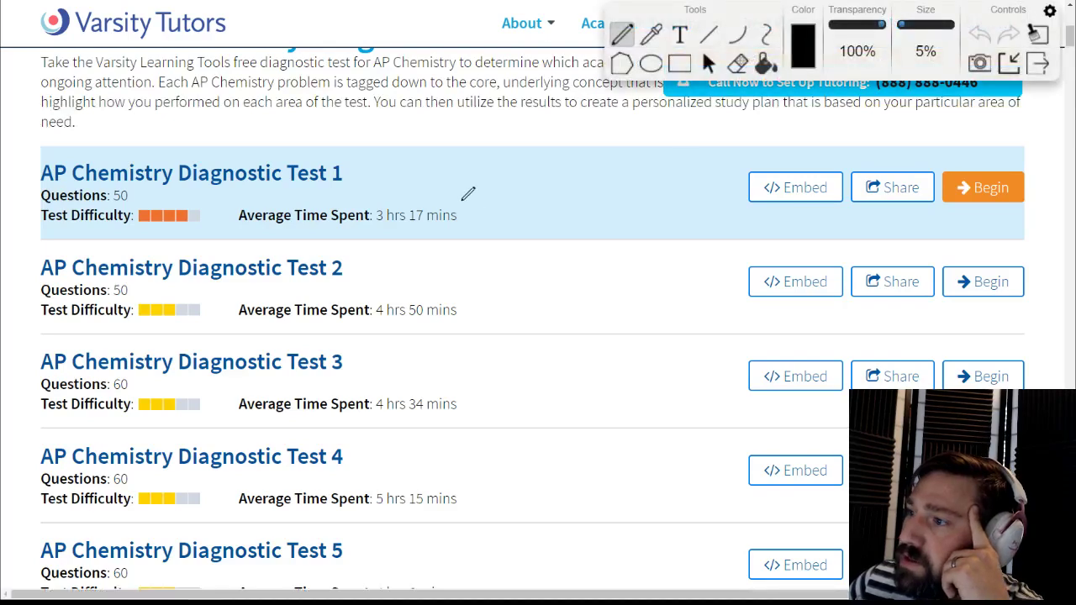
left_click(1040, 66)
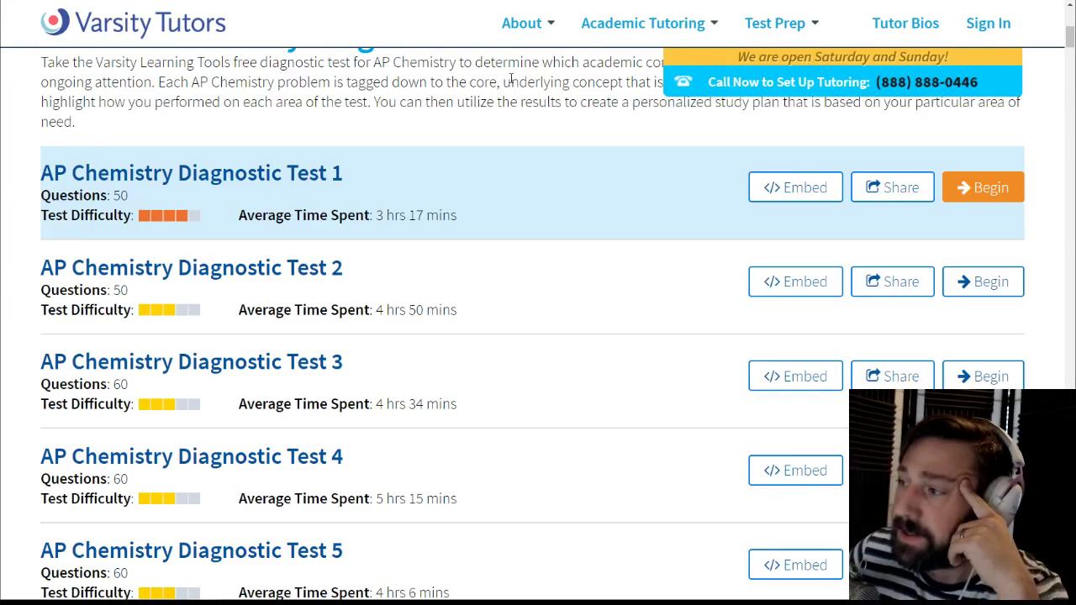
left_click(983, 187)
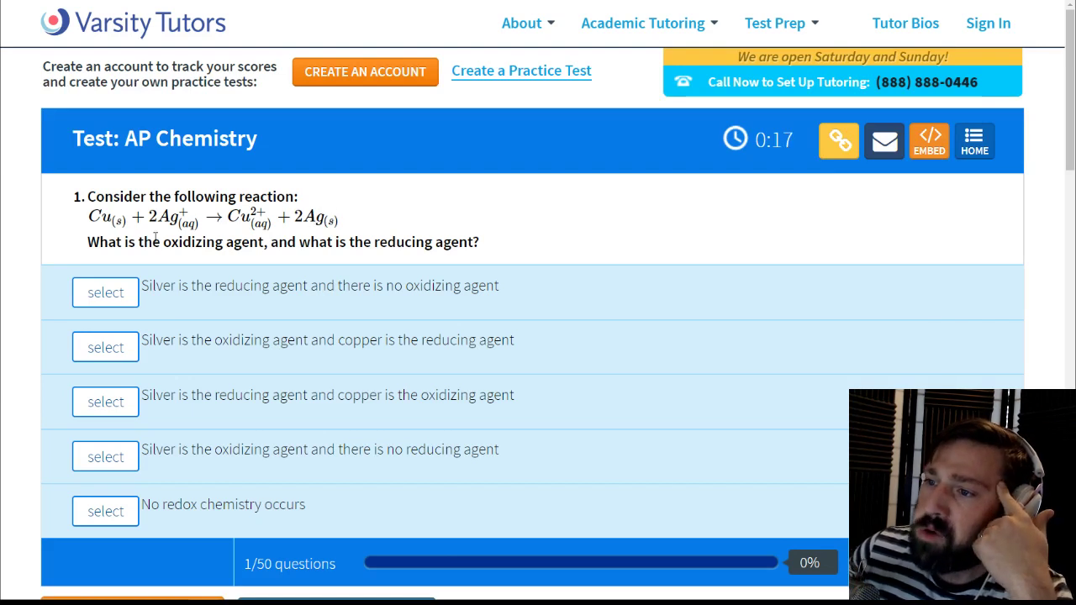
Step: Highlight 'oxidizing agent' in question 1 a few times, then bring up the pen toolbar with Ctrl+Shift+P
left_click_drag(171, 242, 501, 237)
left_click(499, 241)
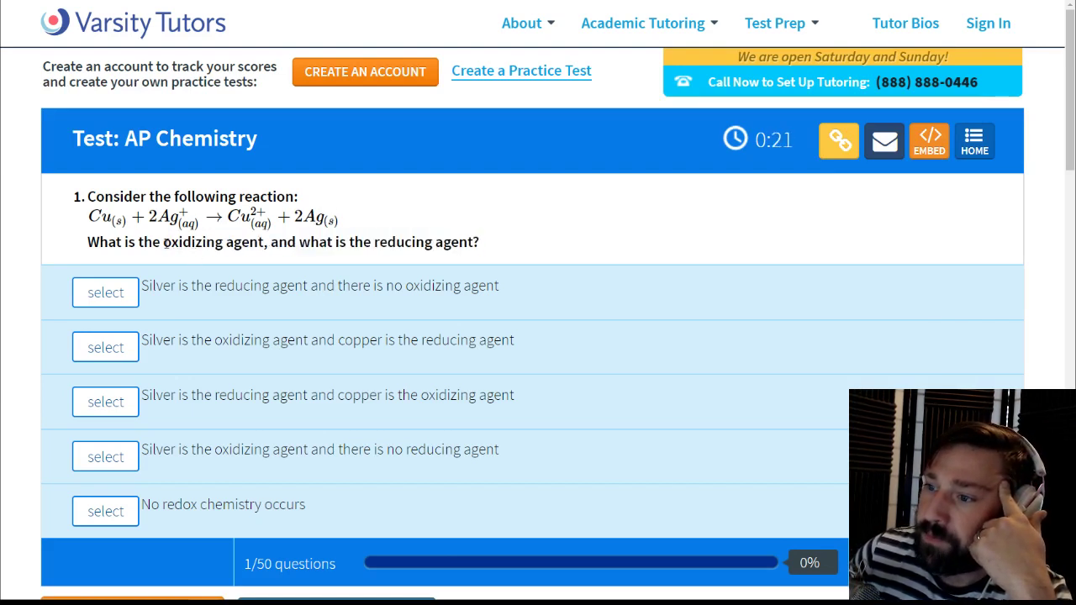
left_click_drag(164, 243, 266, 243)
left_click(597, 239)
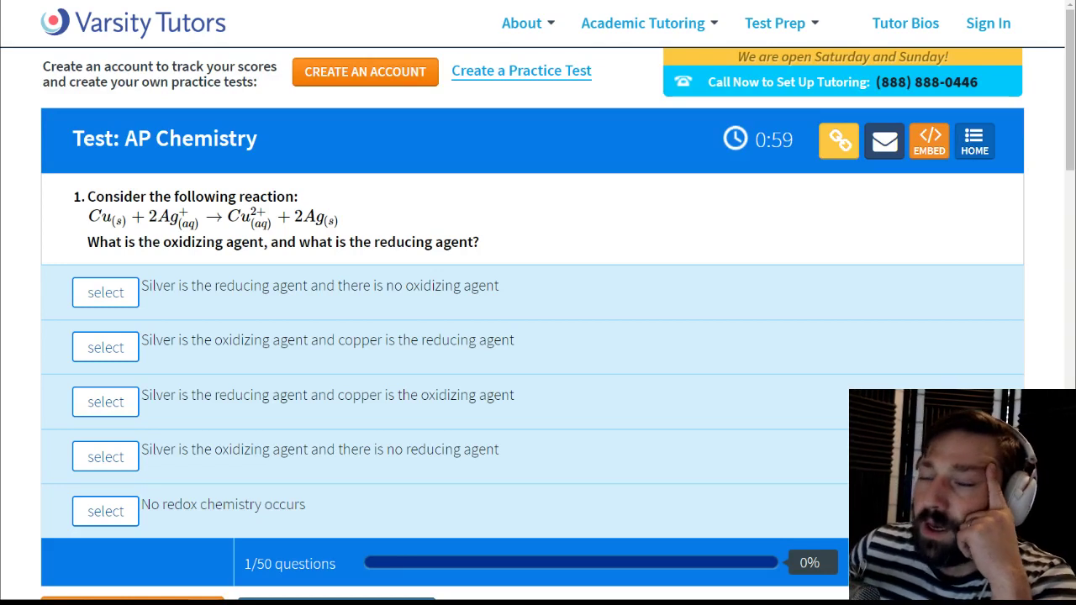
left_click_drag(165, 241, 265, 241)
left_click(165, 236)
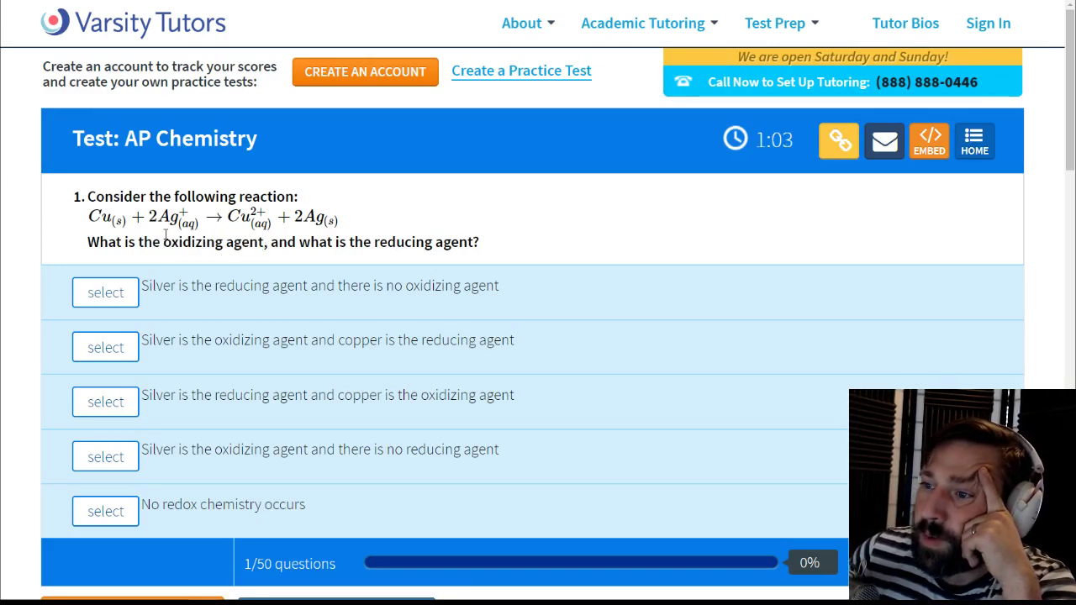
left_click_drag(166, 242, 260, 242)
left_click(259, 246)
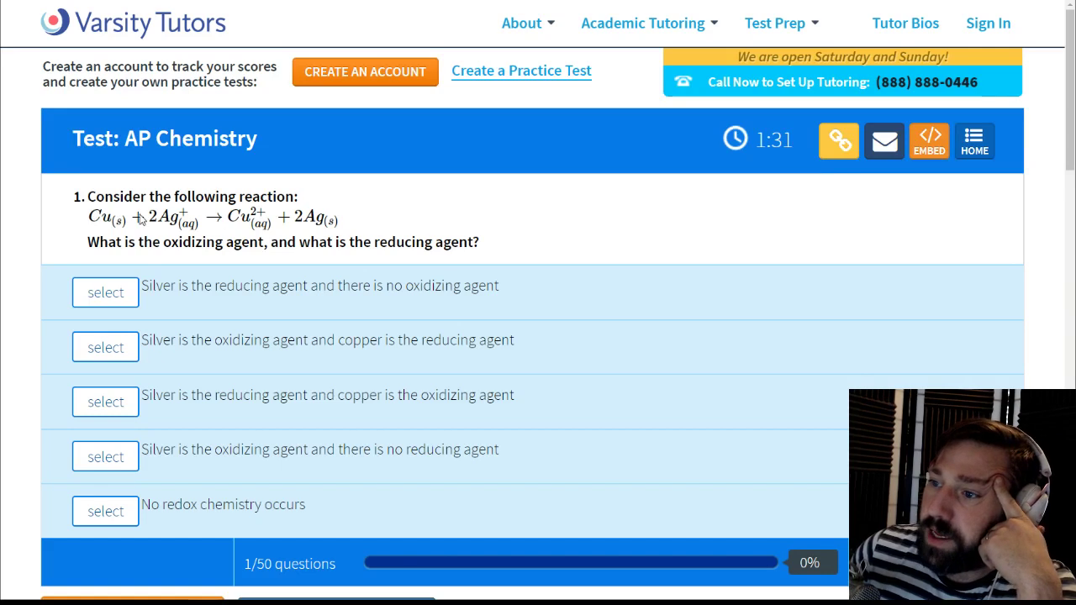
key("ctrl+shift+p")
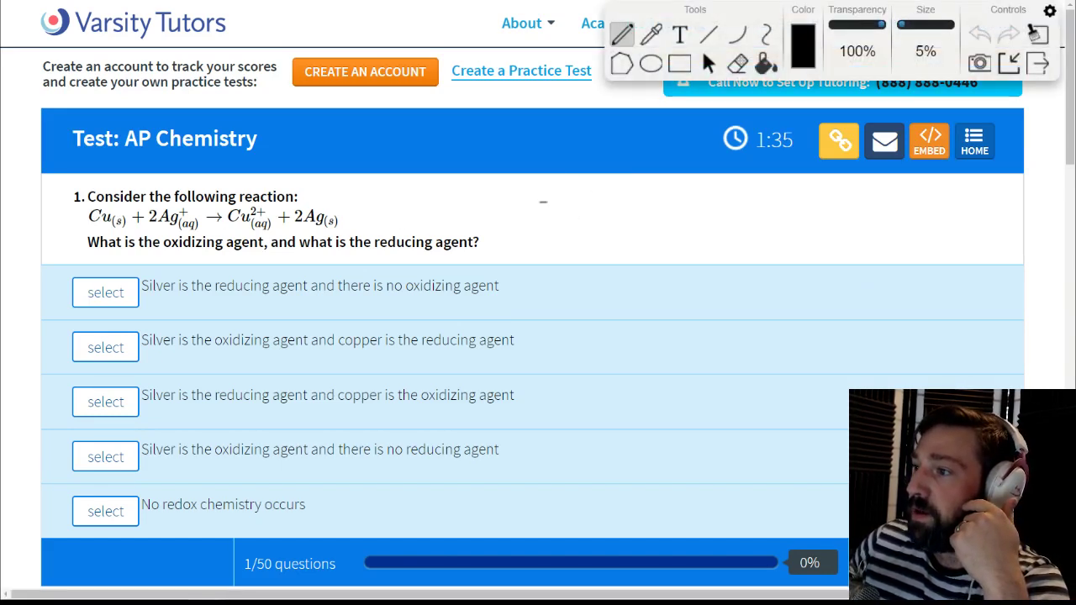
Step: Write the OIL RIG mnemonic in pen beside the question
mouse_move(547, 202)
left_mouse_down()
mouse_move(530, 212)
mouse_move(564, 235)
mouse_move(602, 240)
left_mouse_up()
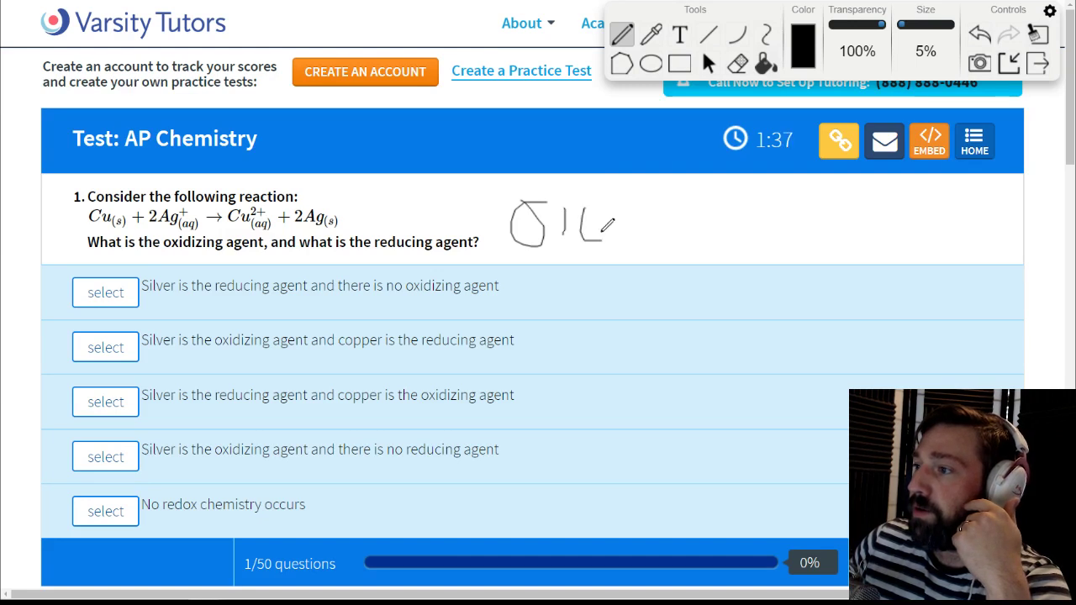
mouse_move(643, 197)
left_mouse_down()
mouse_move(644, 244)
mouse_move(647, 220)
mouse_move(660, 244)
mouse_move(683, 251)
left_mouse_up()
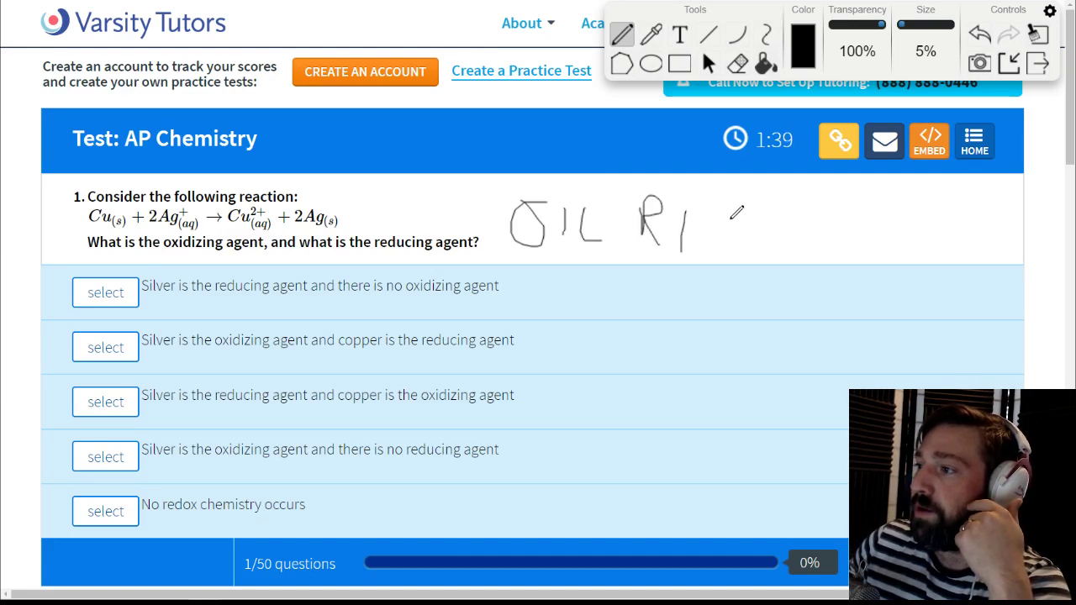
mouse_move(727, 212)
left_mouse_down()
mouse_move(711, 236)
mouse_move(723, 228)
left_mouse_up()
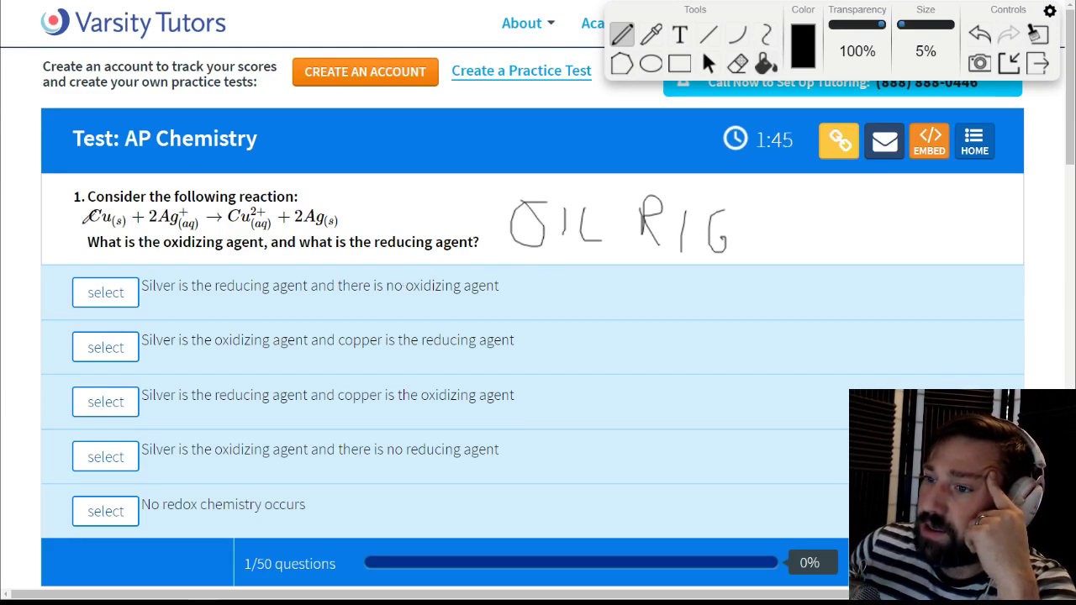
Step: Underline, bracket and check-mark the reaction equation, then wipe the ink and close the pen tools
left_click_drag(103, 242, 235, 236)
mouse_move(177, 198)
left_mouse_down()
mouse_move(294, 194)
mouse_move(319, 205)
left_mouse_up()
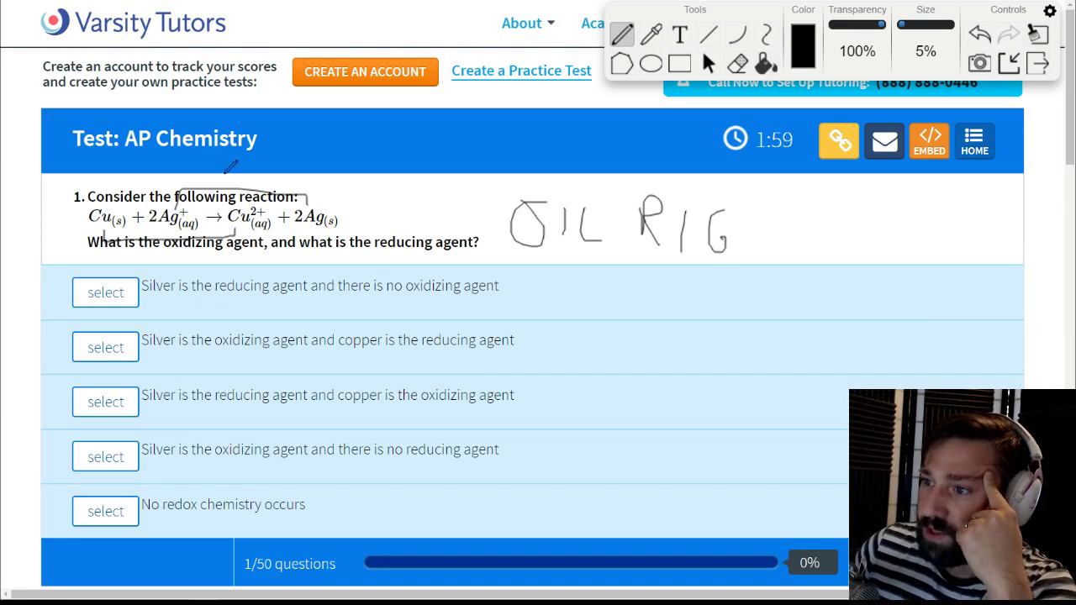
left_click_drag(214, 182, 226, 181)
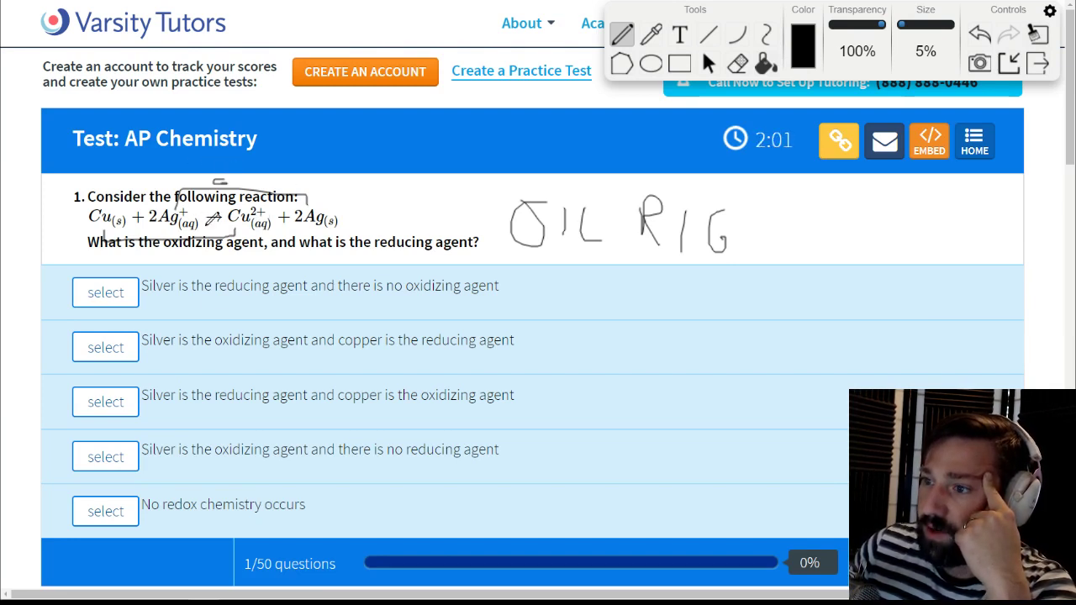
left_click_drag(188, 173, 200, 181)
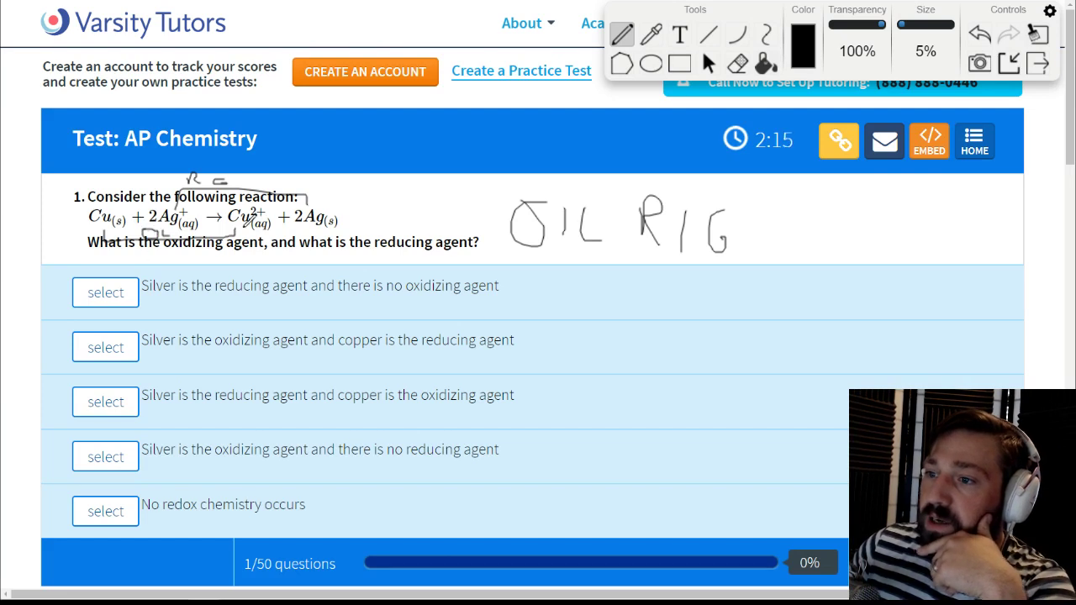
left_click(1023, 65)
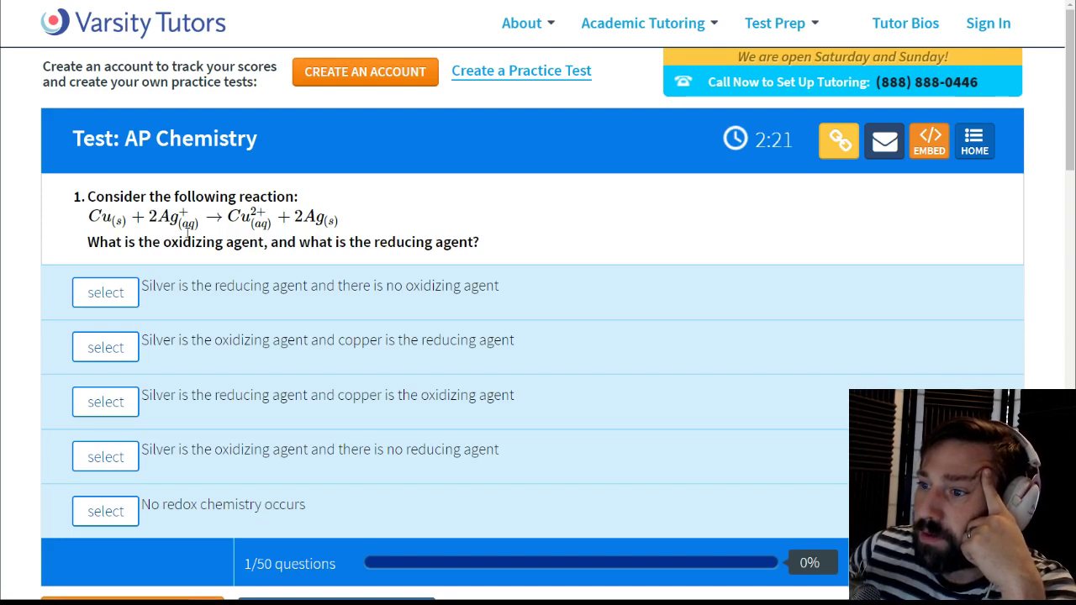
Step: Highlight 'oxidizing agent' and read through the first two answer choices
left_click_drag(168, 242, 262, 242)
left_click(334, 238)
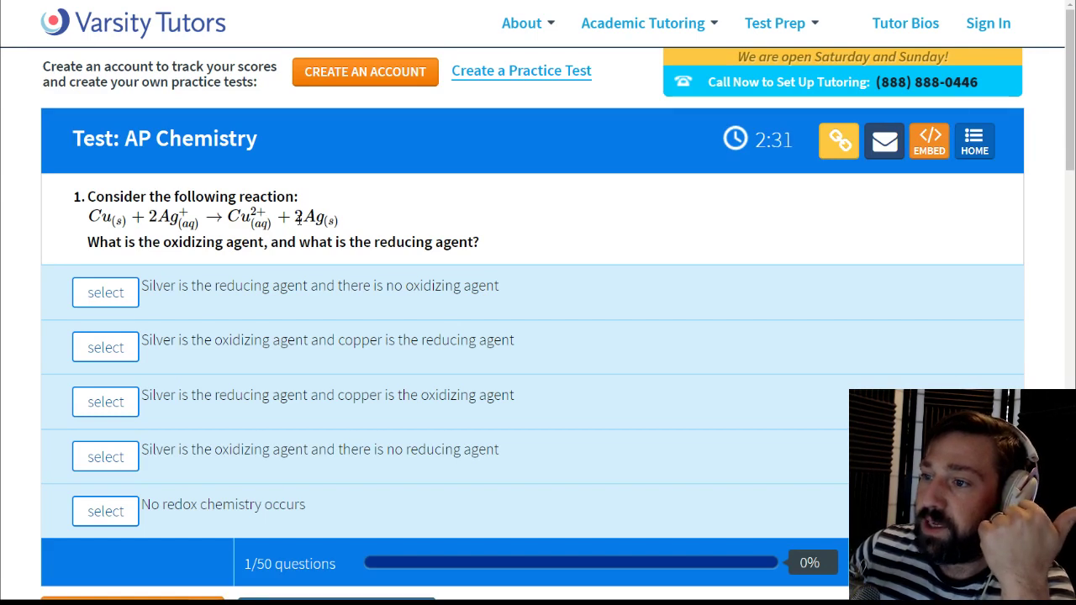
left_click(243, 344)
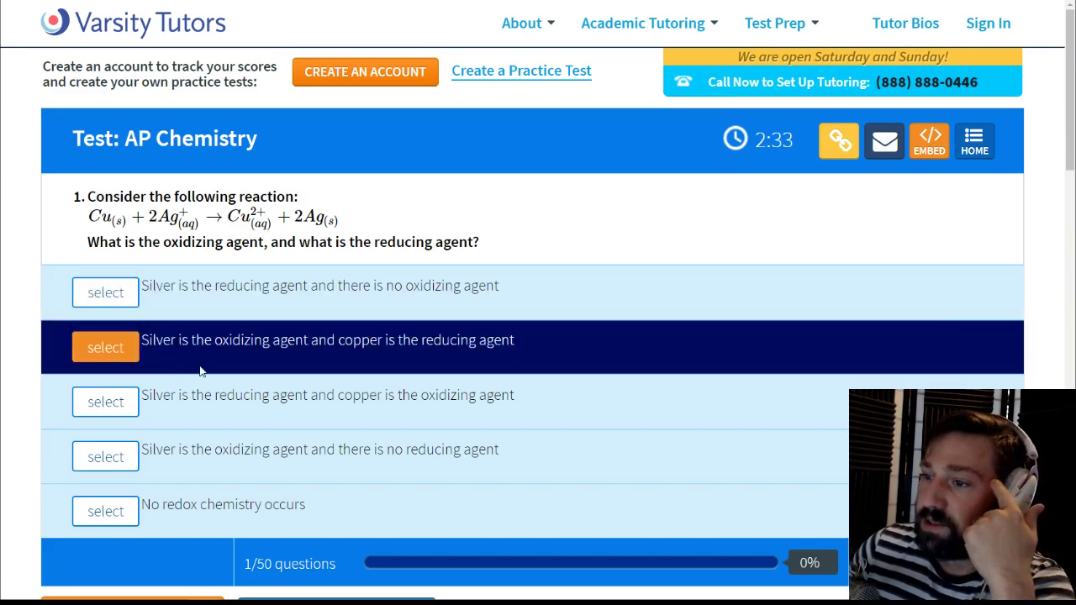
left_click(160, 306)
left_click(106, 344)
left_click_drag(128, 343, 300, 341)
left_click(527, 332)
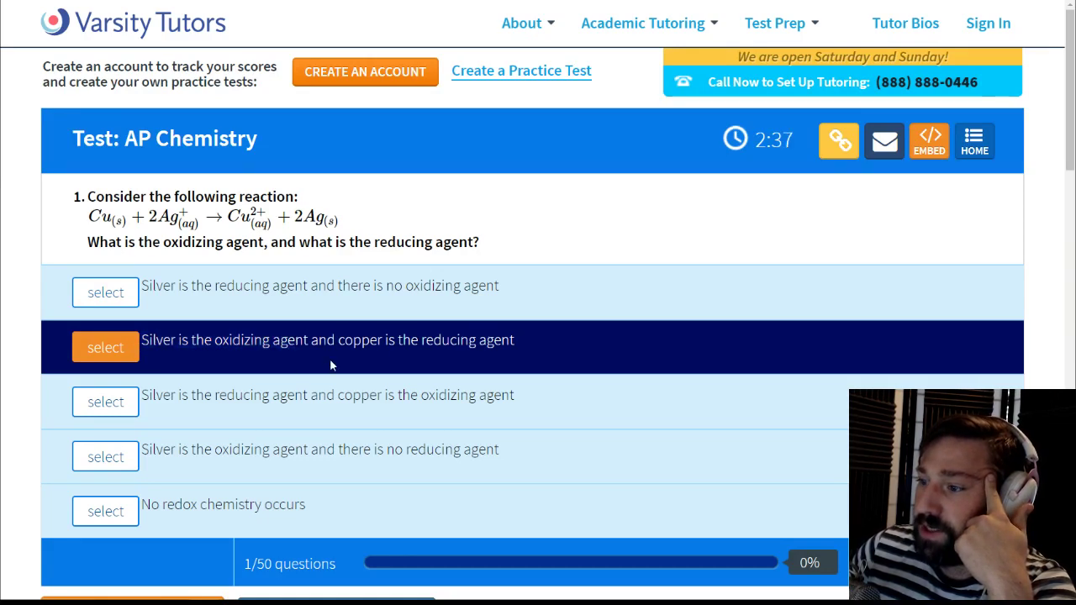
Step: Compare the remaining choices and select 'Silver is the oxidizing agent and copper is the reducing agent'
left_click(367, 402)
left_click(353, 348)
left_click(366, 402)
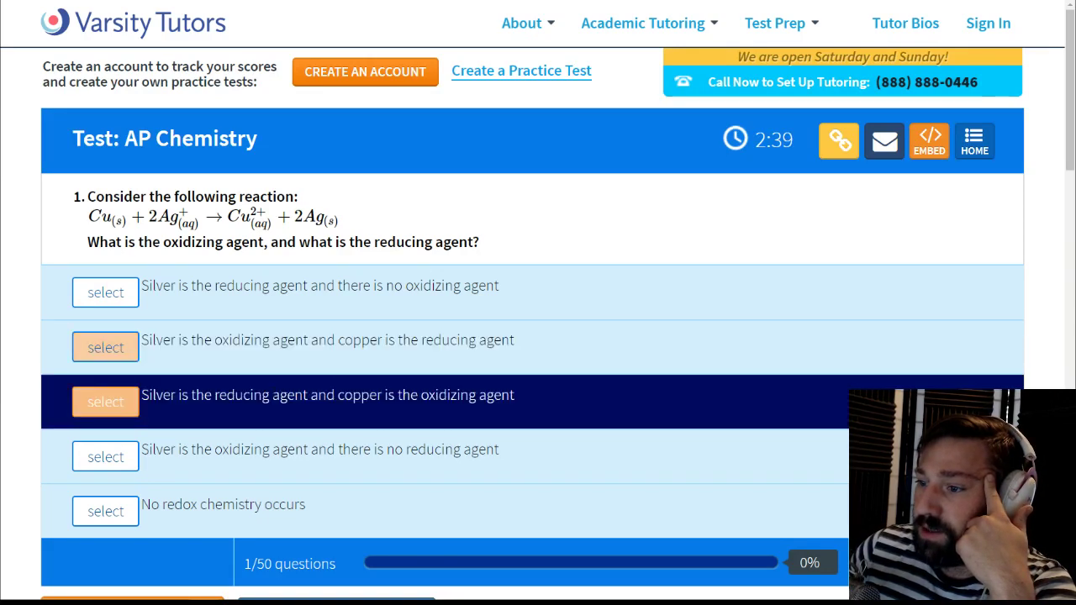
left_click(279, 367)
left_click(285, 410)
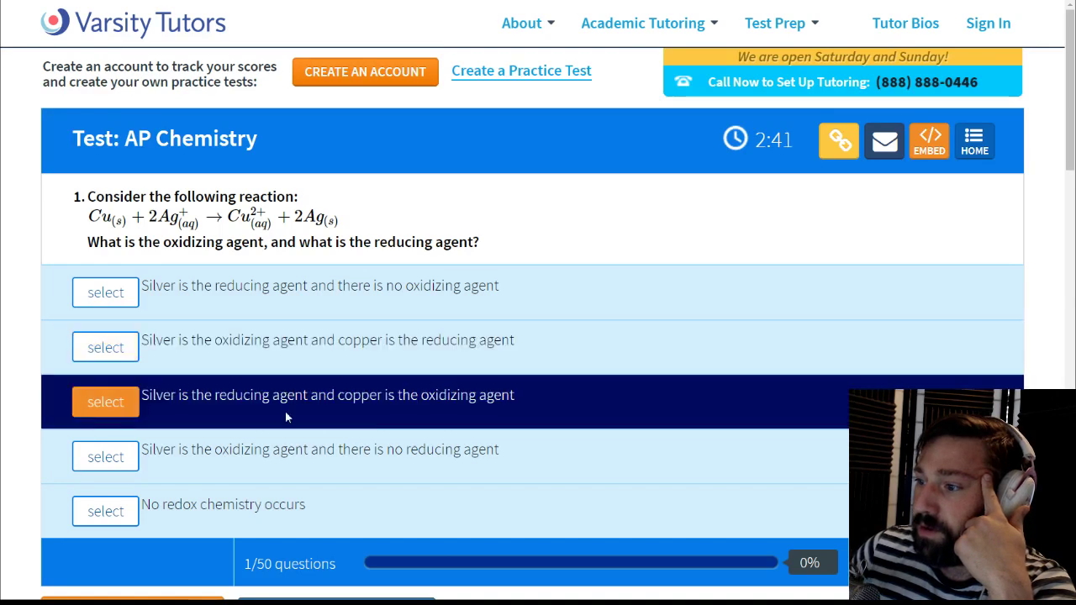
left_click(299, 433)
left_click(341, 313)
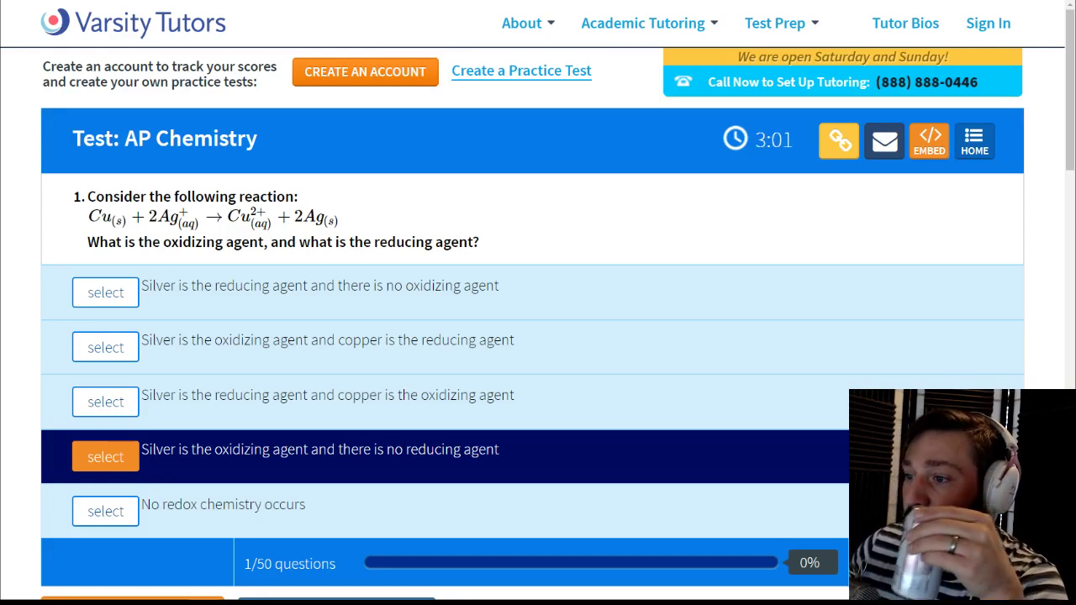
left_click(115, 345)
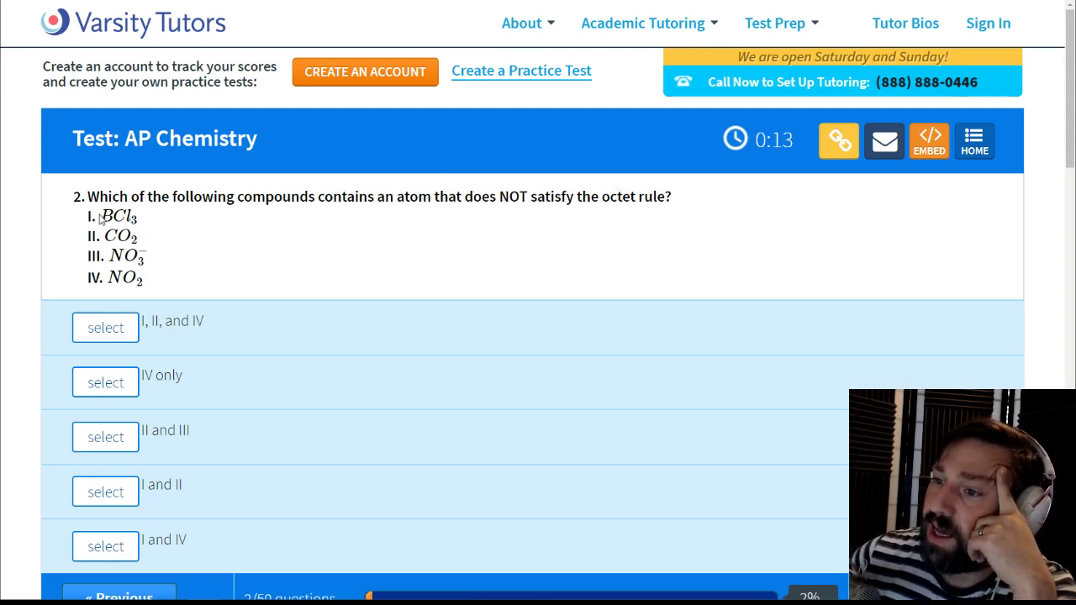
Step: Highlight BCl3 and NO2 in question 2's compound list while reading
left_click_drag(99, 216, 163, 224)
left_click(251, 235)
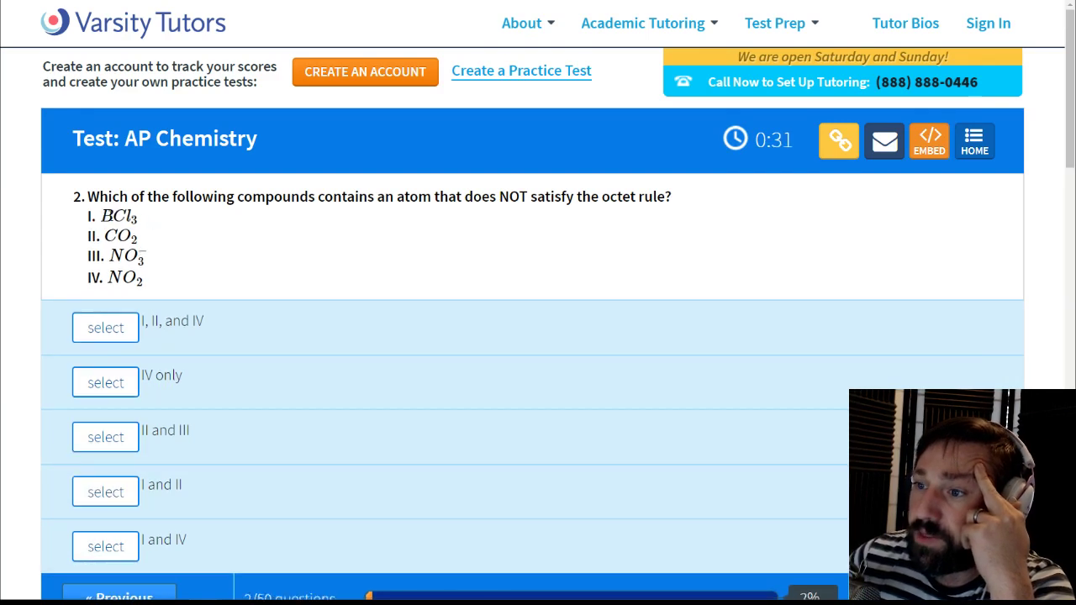
left_click(118, 217)
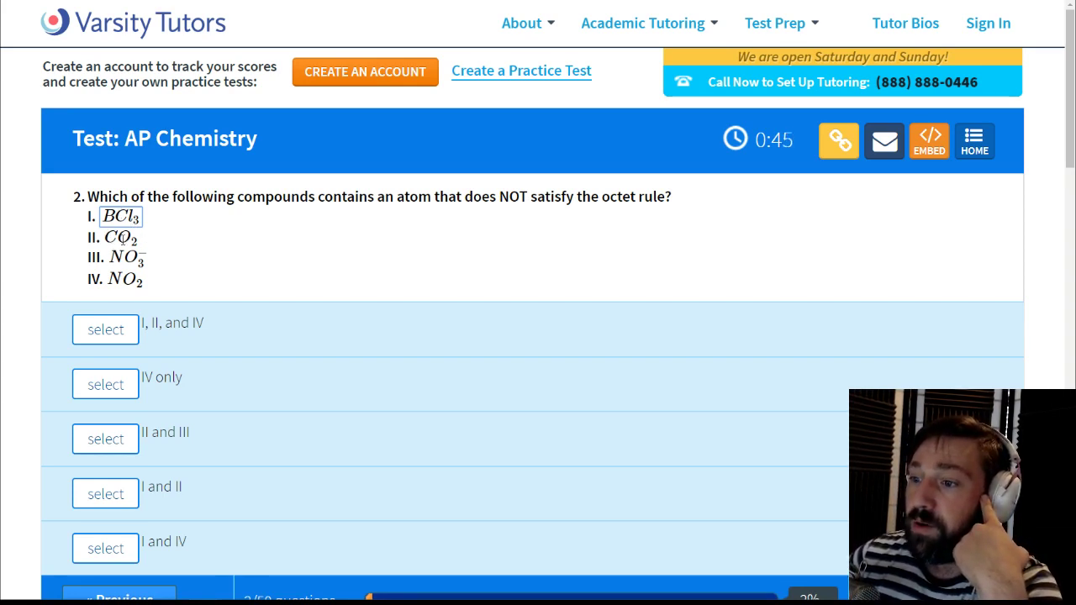
left_click(105, 494)
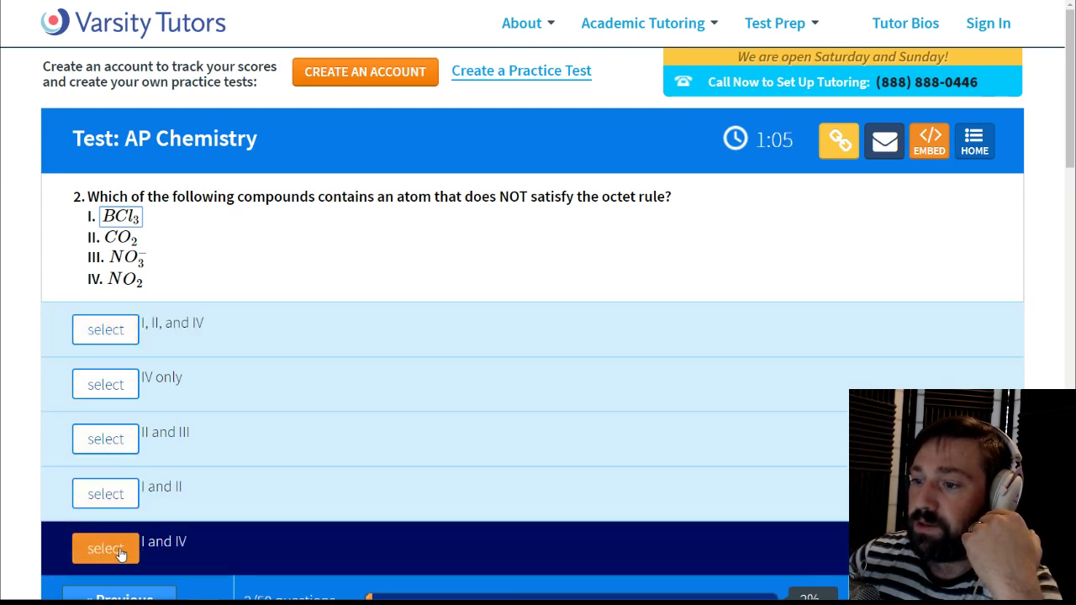
left_click_drag(110, 280, 180, 283)
left_click(180, 283)
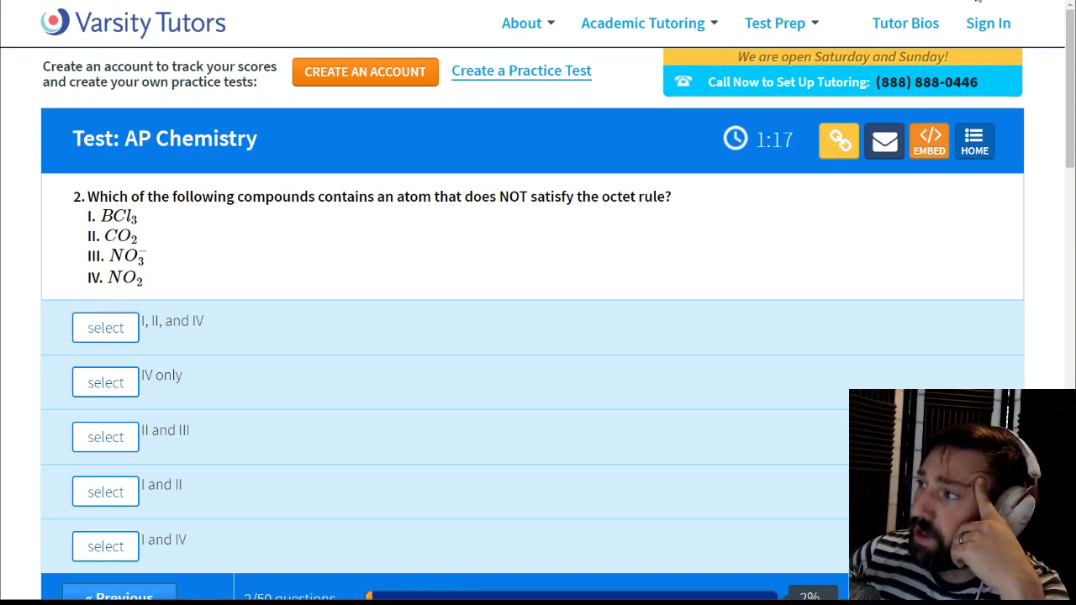
Step: Write N and O in pen and add electron dots around the nitrogen
mouse_move(978, 2)
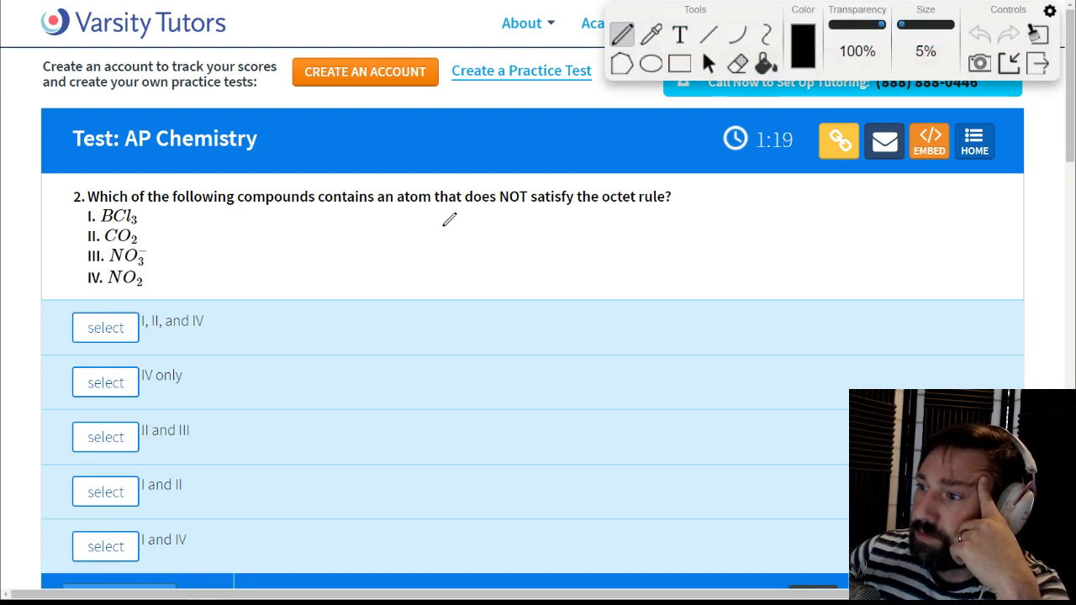
mouse_move(439, 269)
left_mouse_down()
mouse_move(442, 236)
mouse_move(466, 246)
mouse_move(469, 234)
left_mouse_up()
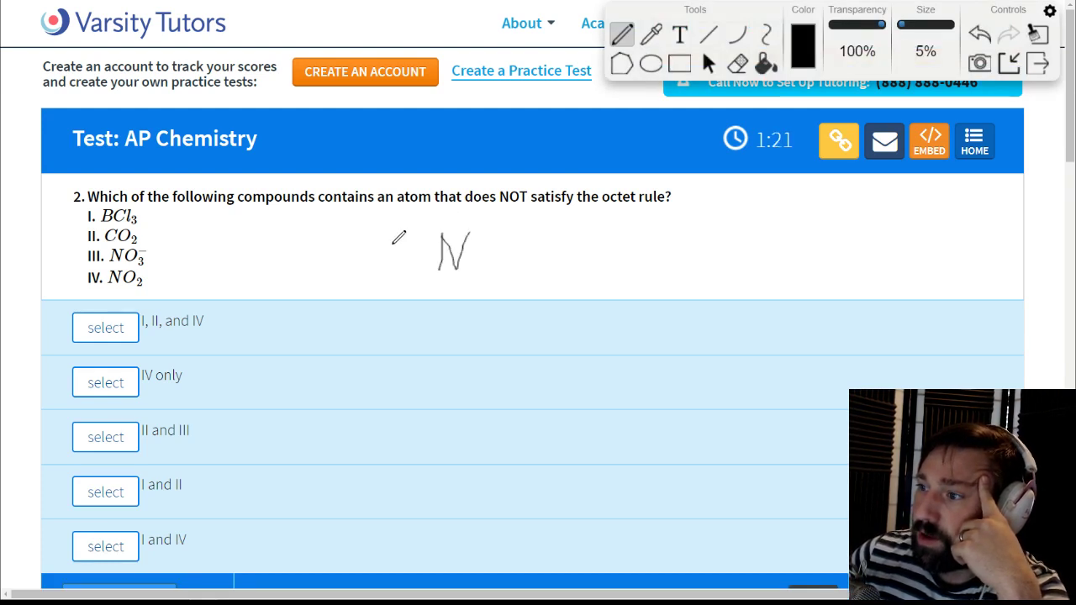
mouse_move(391, 238)
left_mouse_down()
mouse_move(369, 252)
mouse_move(392, 238)
left_mouse_up()
mouse_move(529, 238)
left_mouse_down()
mouse_move(539, 233)
mouse_move(543, 259)
mouse_move(548, 238)
left_mouse_up()
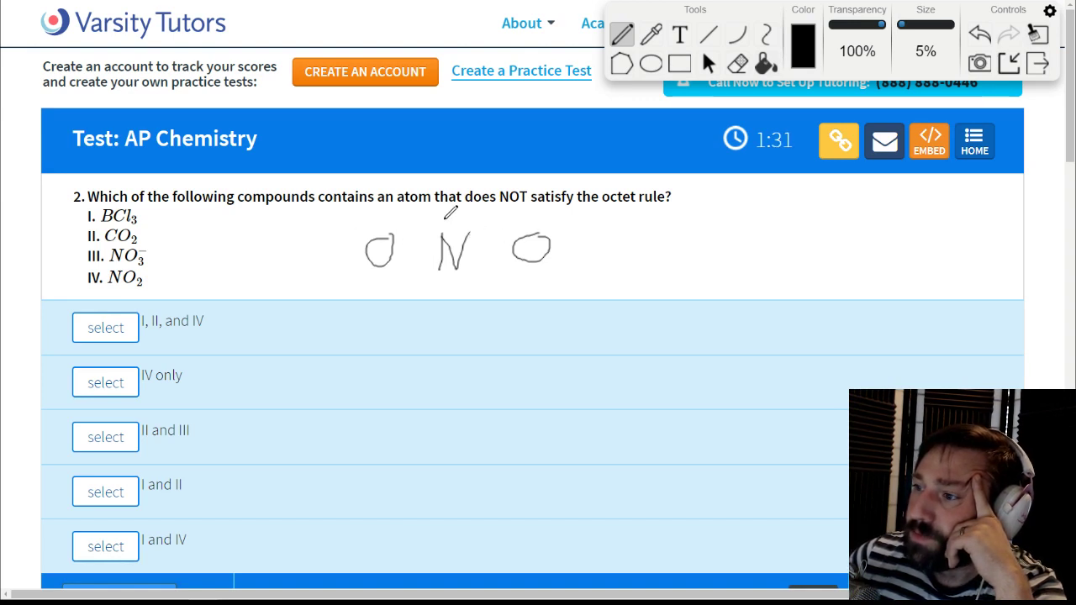
left_click(445, 226)
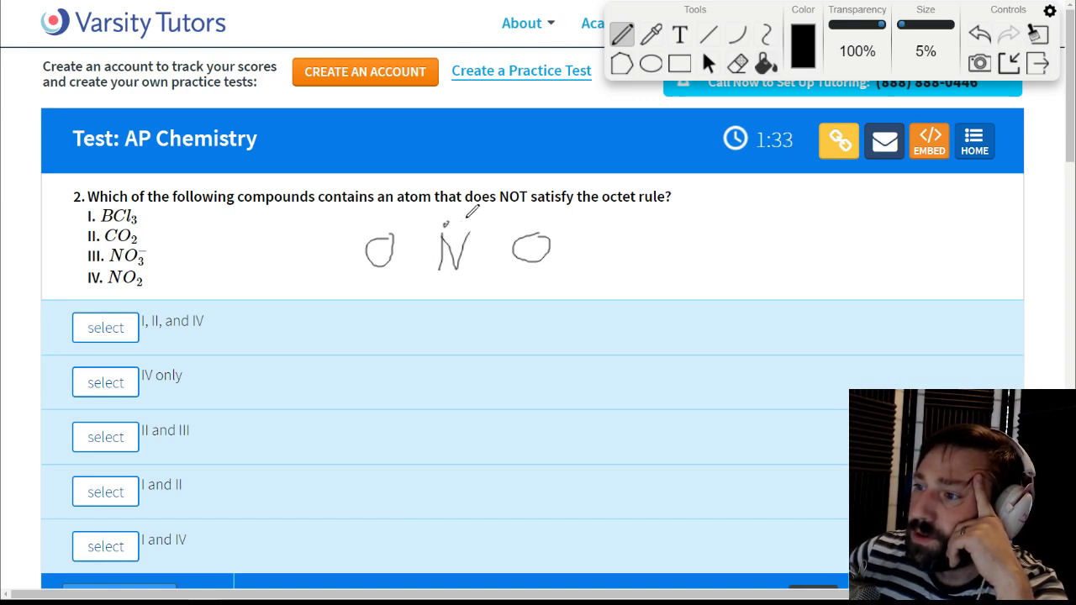
left_click(465, 224)
left_click(444, 285)
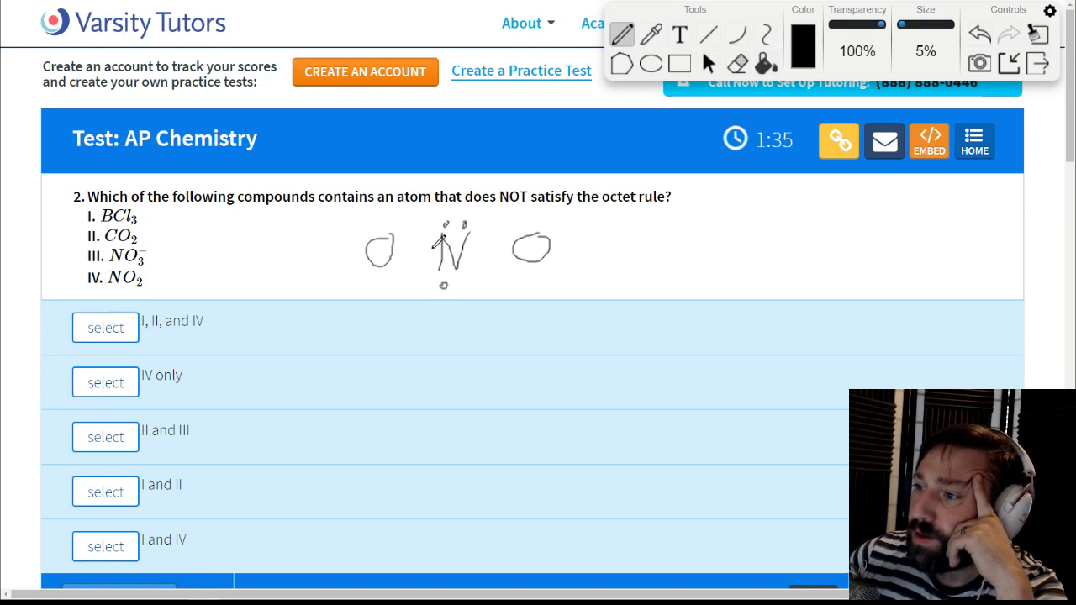
left_click(435, 243)
left_click(432, 260)
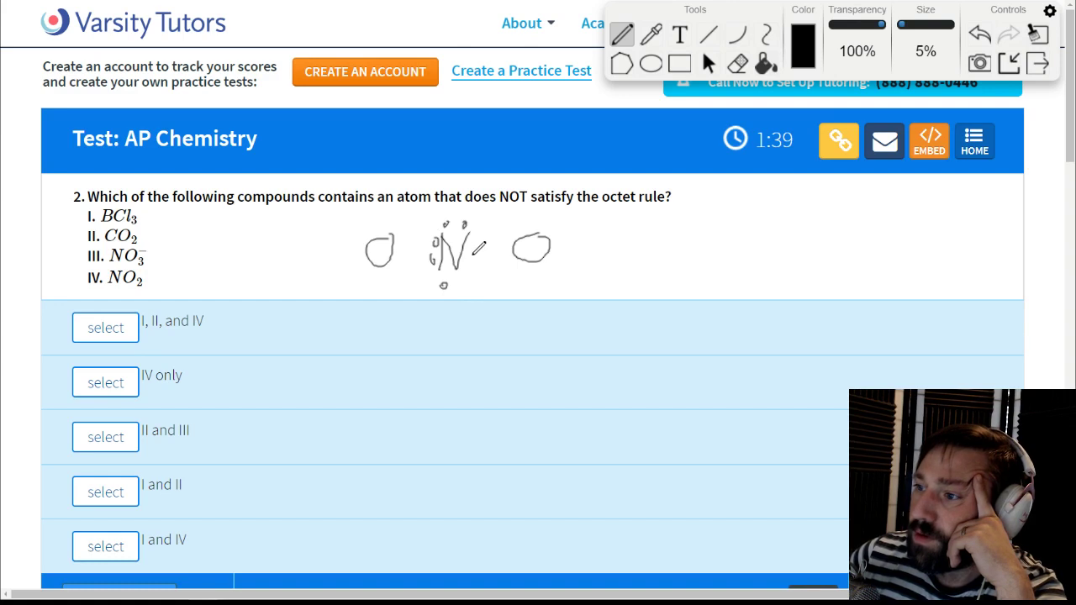
Step: Erase stray ink, restoring the N, and add electron dots around the right oxygen
left_click(738, 63)
left_click_drag(446, 240, 423, 233)
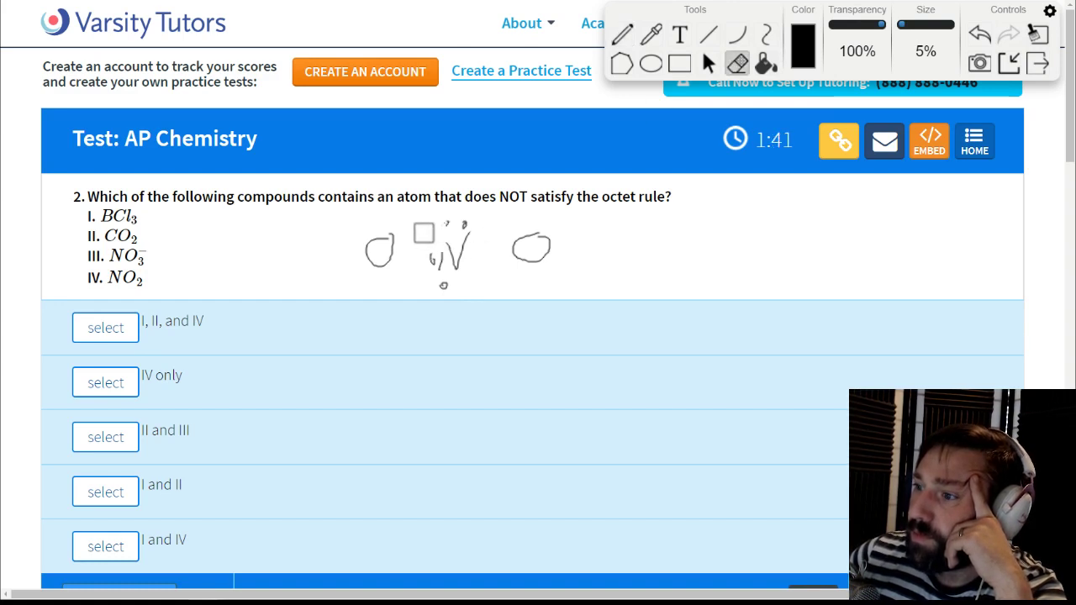
key("ctrl+z")
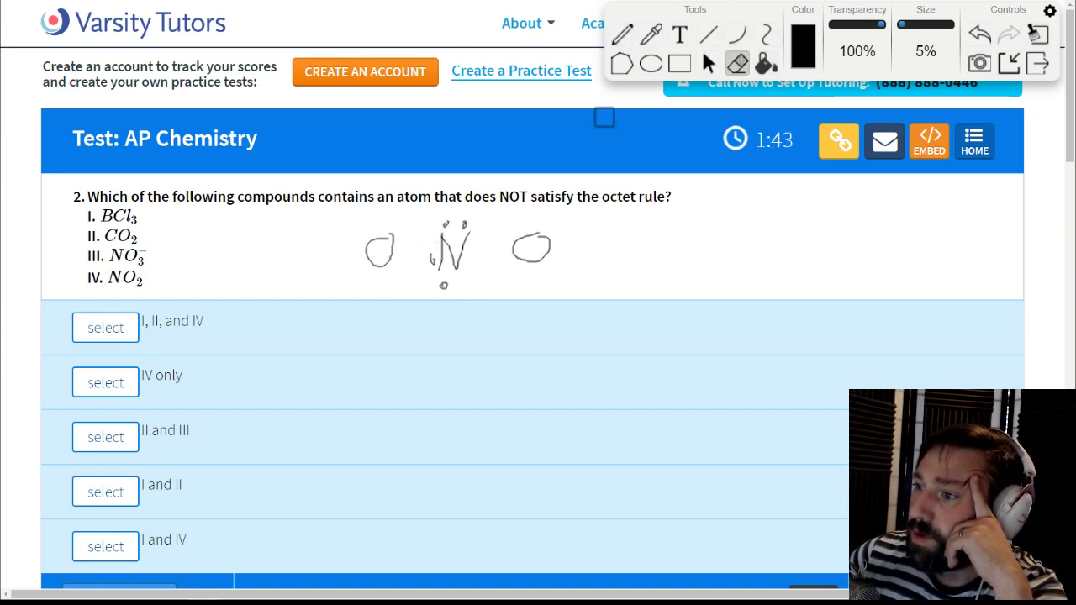
left_click(622, 34)
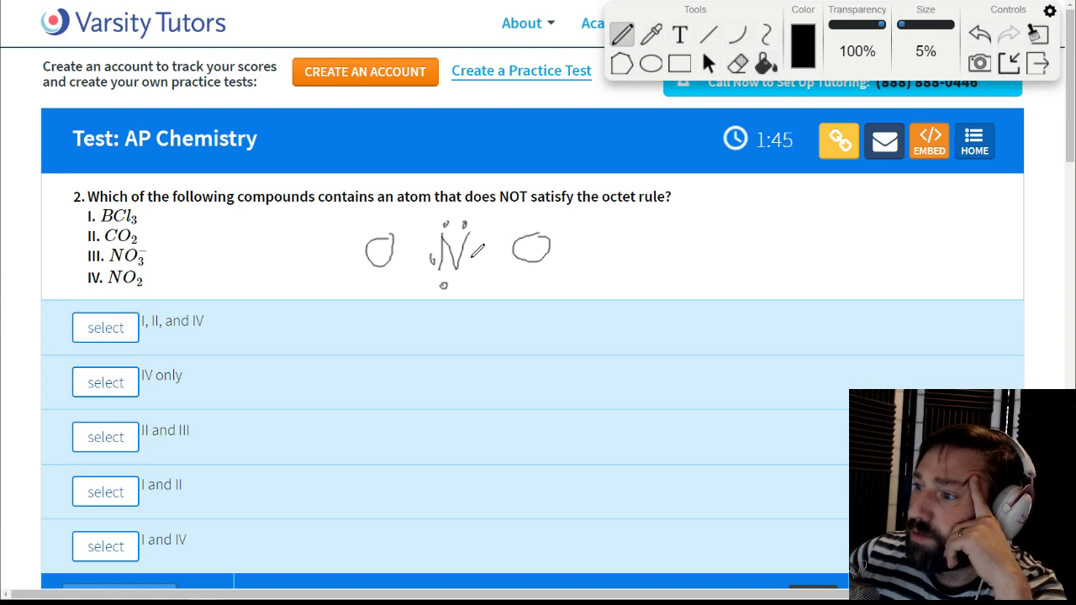
left_click_drag(469, 262, 474, 264)
left_click_drag(522, 229, 544, 227)
mouse_move(521, 271)
left_mouse_down()
mouse_move(523, 283)
mouse_move(527, 271)
left_mouse_up()
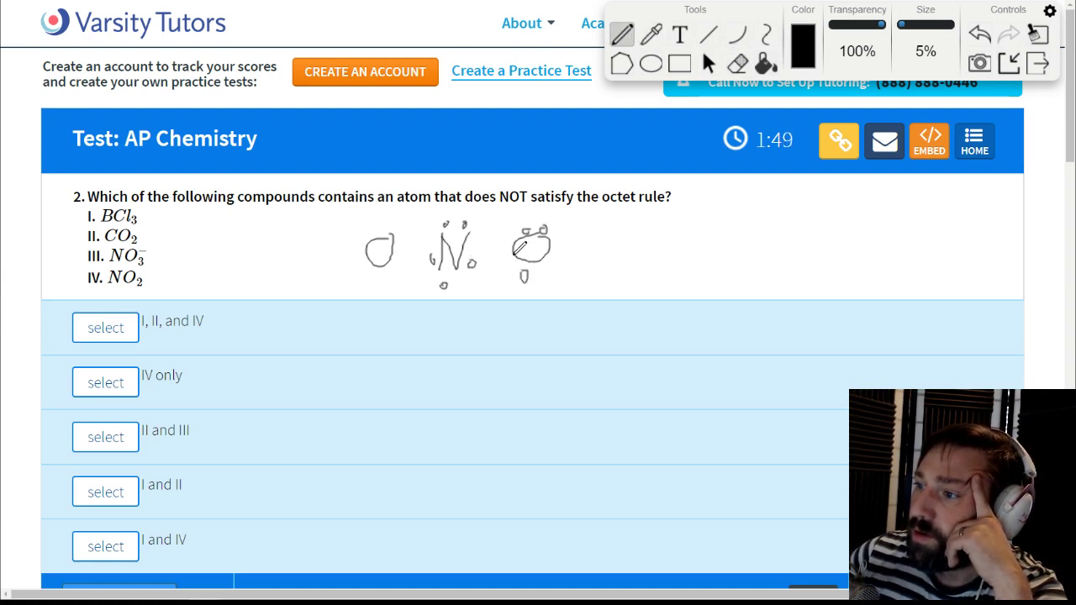
mouse_move(565, 240)
left_mouse_down()
mouse_move(507, 264)
mouse_move(523, 237)
left_mouse_up()
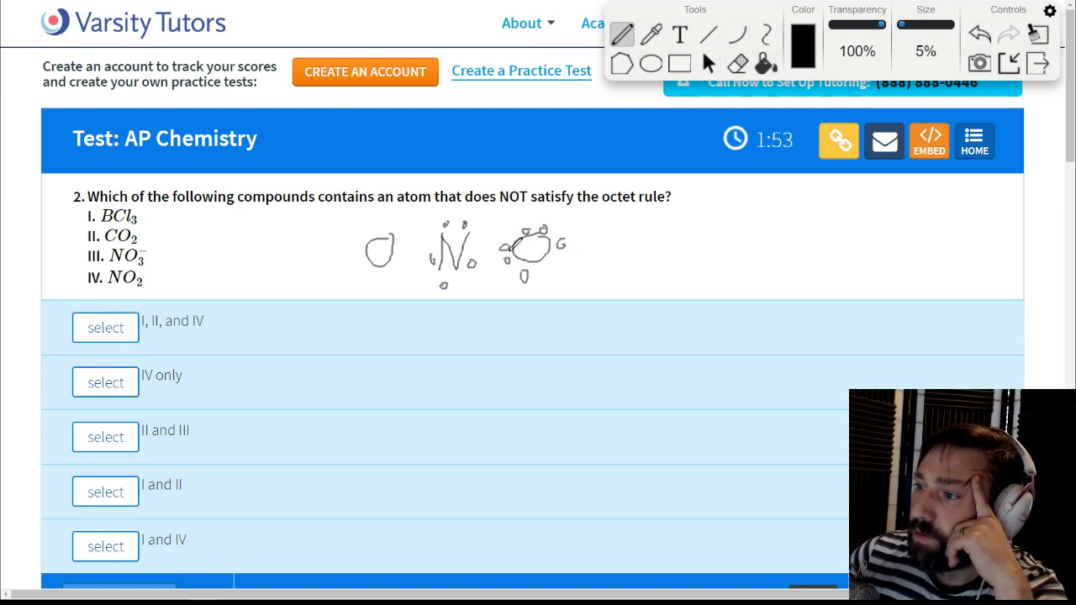
key("ctrl+z")
Step: Dot the left oxygen, draw both N–O bonds, and sketch a simpler O–N=O structure
mouse_move(377, 232)
left_mouse_down()
mouse_move(381, 217)
mouse_move(357, 254)
mouse_move(364, 273)
mouse_move(389, 277)
left_mouse_up()
left_click(405, 252)
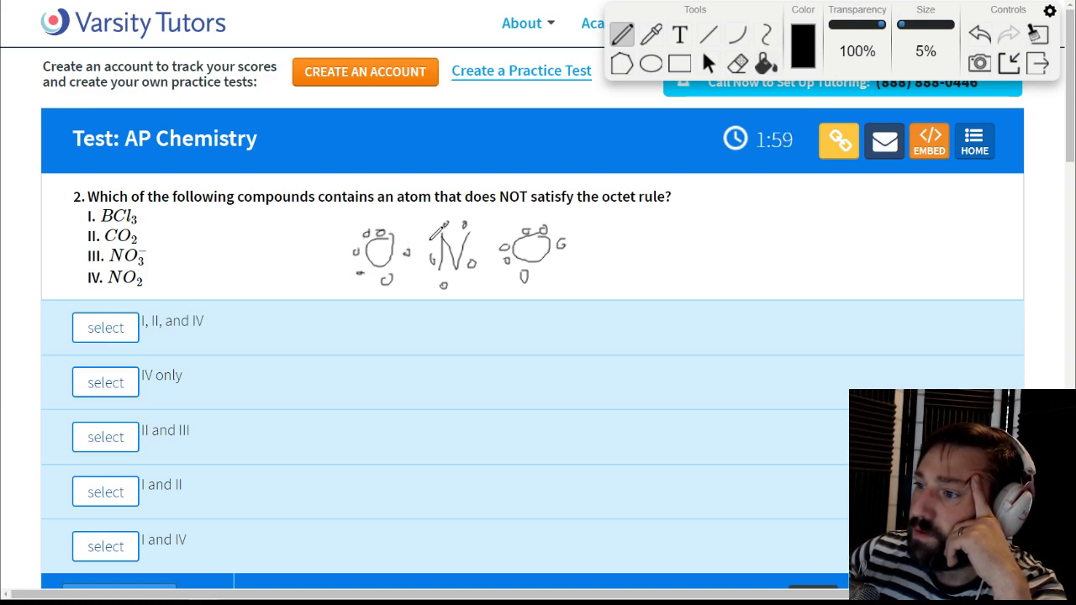
left_click_drag(443, 225, 406, 252)
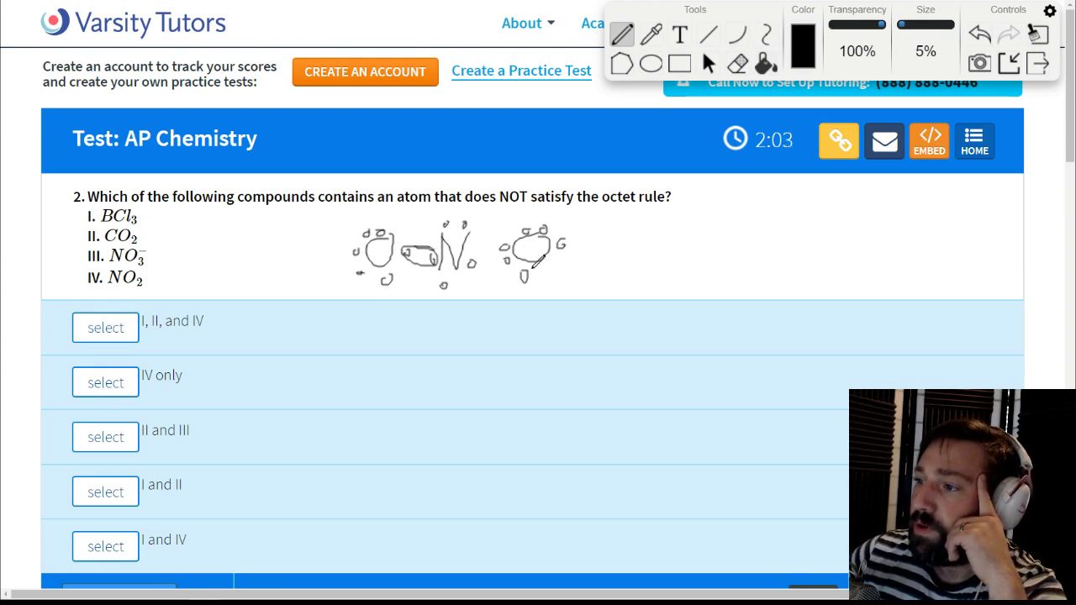
mouse_move(531, 277)
left_mouse_down()
mouse_move(464, 264)
mouse_move(531, 280)
left_mouse_up()
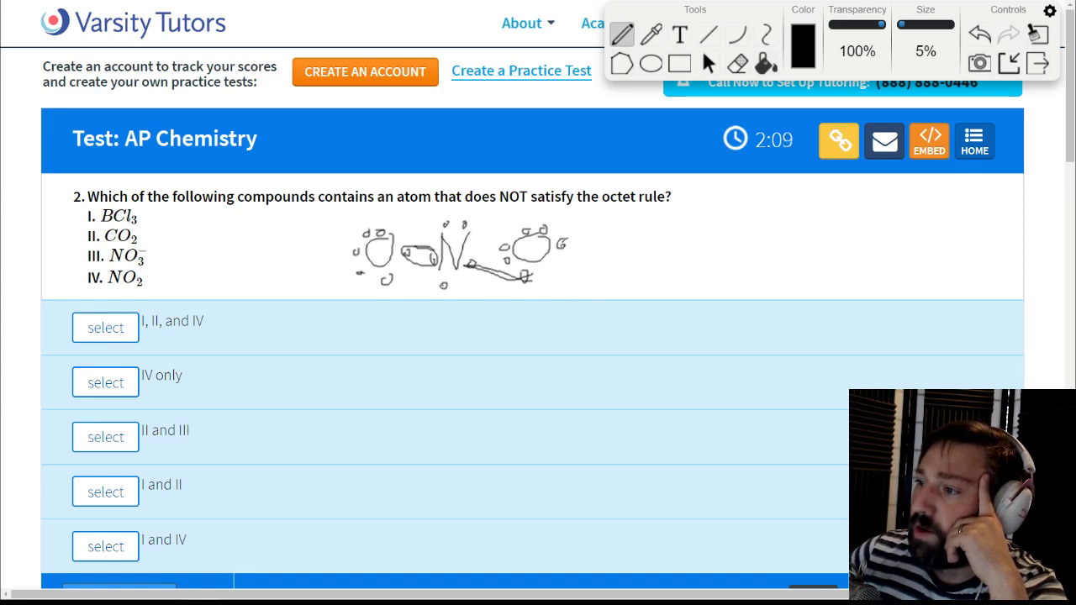
mouse_move(562, 241)
left_mouse_down()
mouse_move(580, 248)
mouse_move(565, 239)
mouse_move(513, 311)
mouse_move(461, 291)
mouse_move(487, 303)
left_mouse_up()
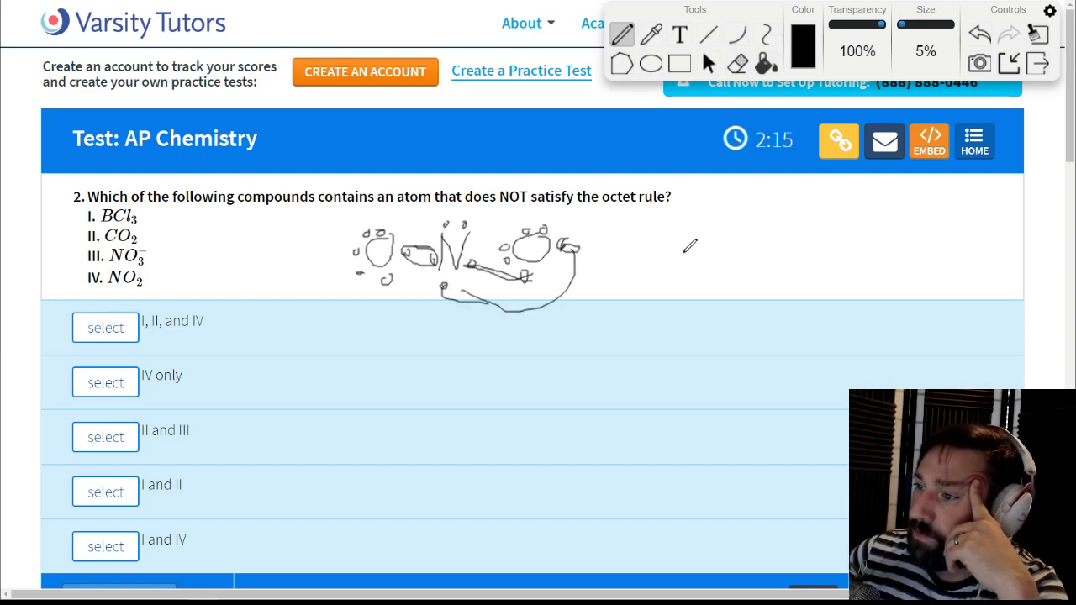
mouse_move(773, 262)
left_mouse_down()
mouse_move(792, 217)
mouse_move(834, 240)
mouse_move(851, 225)
left_mouse_up()
mouse_move(728, 233)
left_mouse_down()
mouse_move(715, 248)
mouse_move(728, 236)
mouse_move(761, 245)
left_mouse_up()
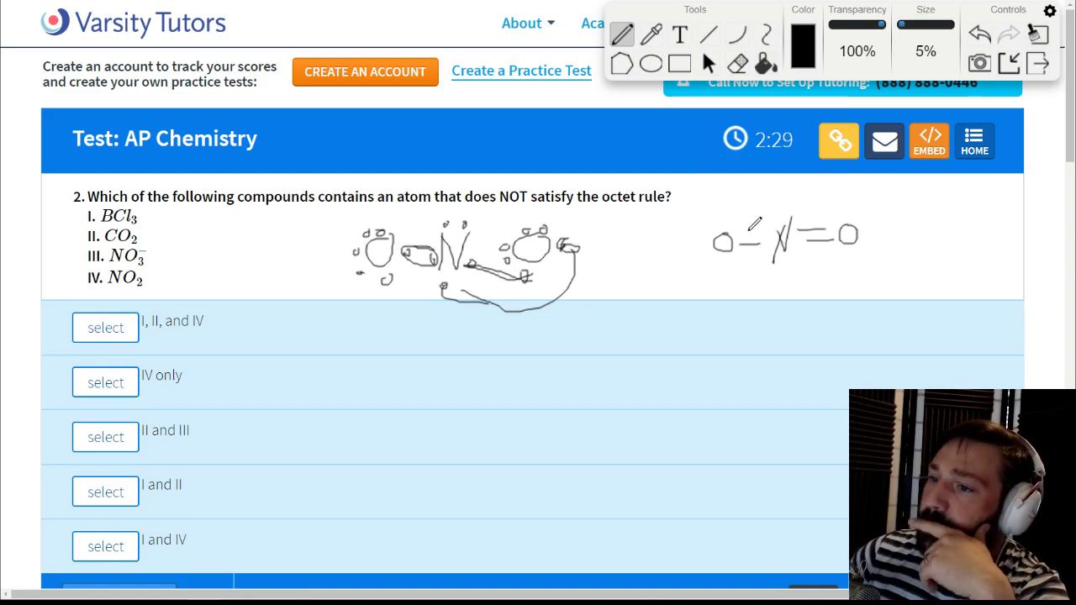
Step: Underline IV, clear the ink, answer 'I and IV', then highlight fluorine and lithium in question 3
left_click_drag(82, 286, 145, 287)
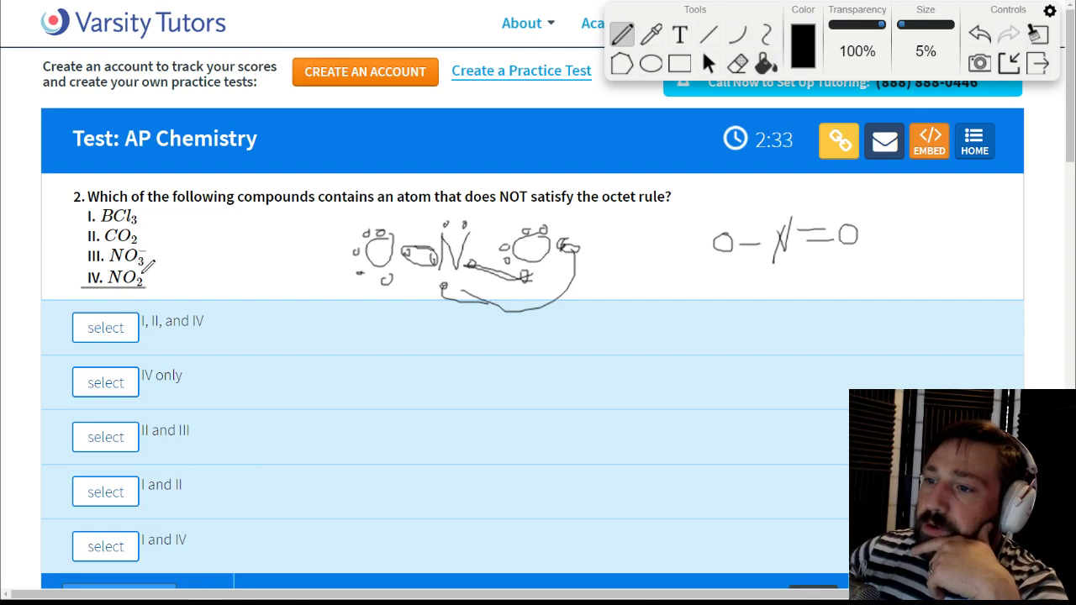
left_click(1045, 67)
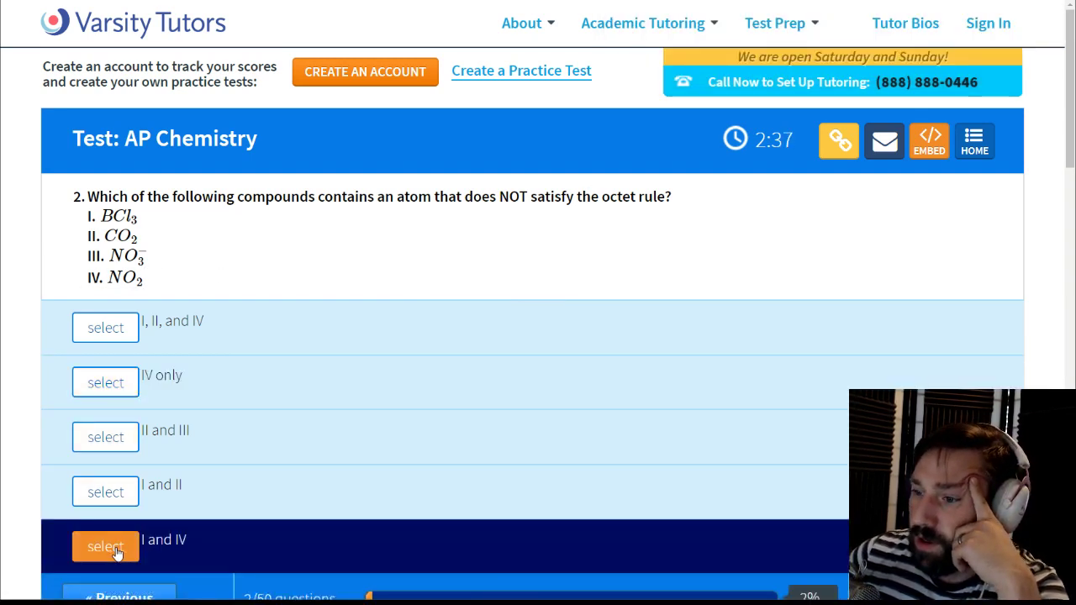
left_click(115, 549)
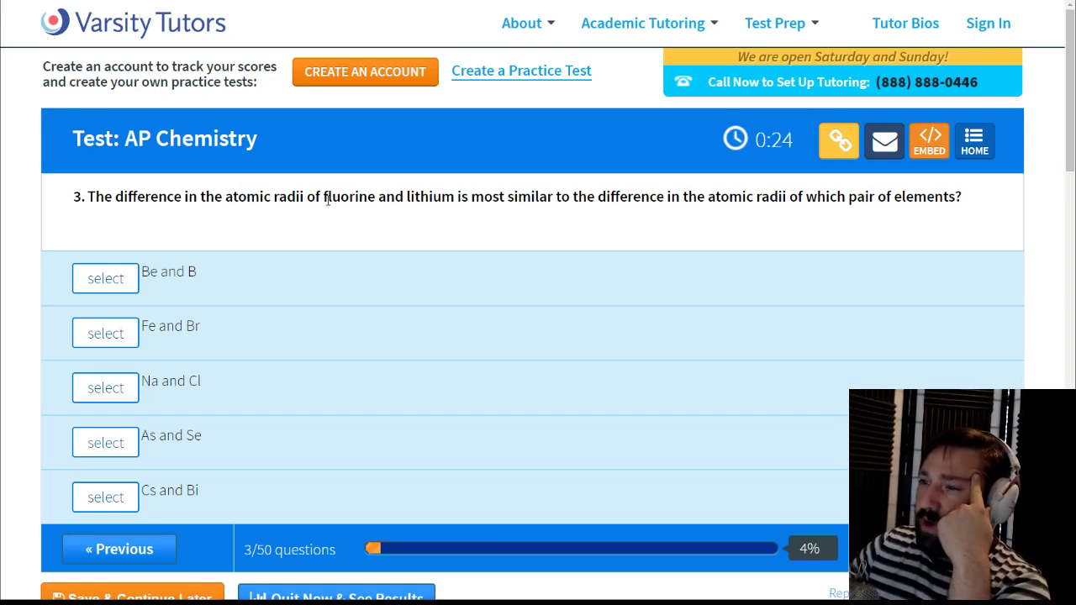
left_click_drag(323, 196, 455, 195)
left_click(454, 221)
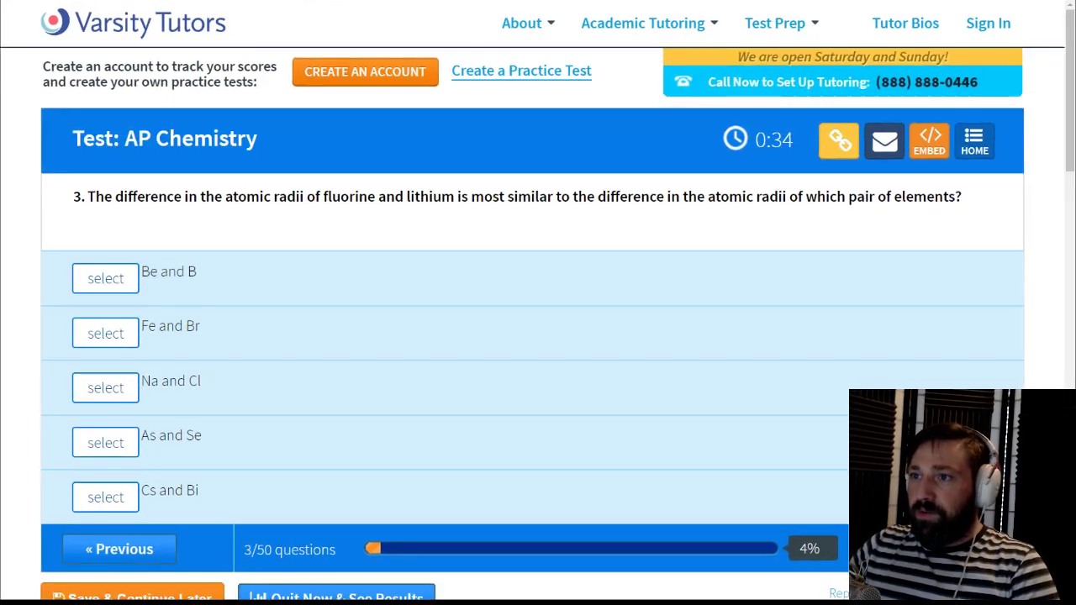
Step: Look up lithium, sodium and chlorine on ptable.com in a new tab, then return to the test
key("ctrl+t")
type("pt")
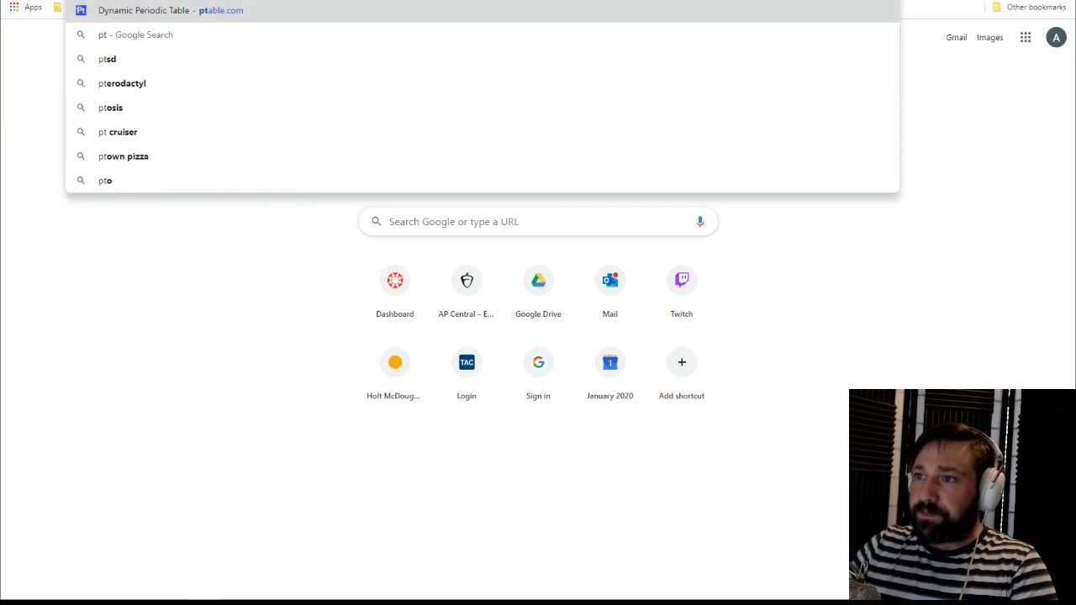
key("Return")
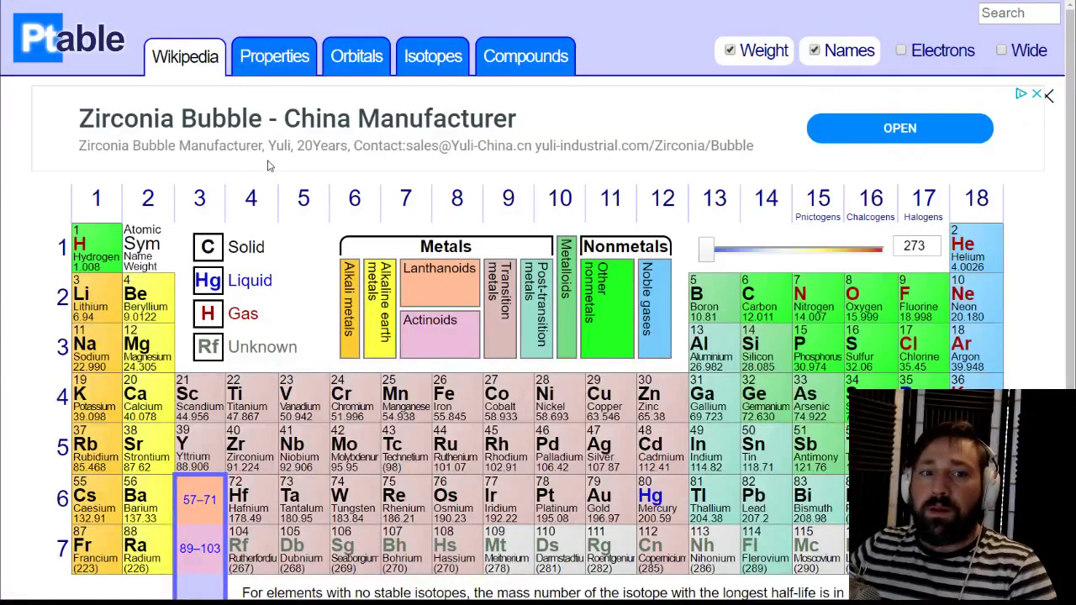
mouse_move(95, 305)
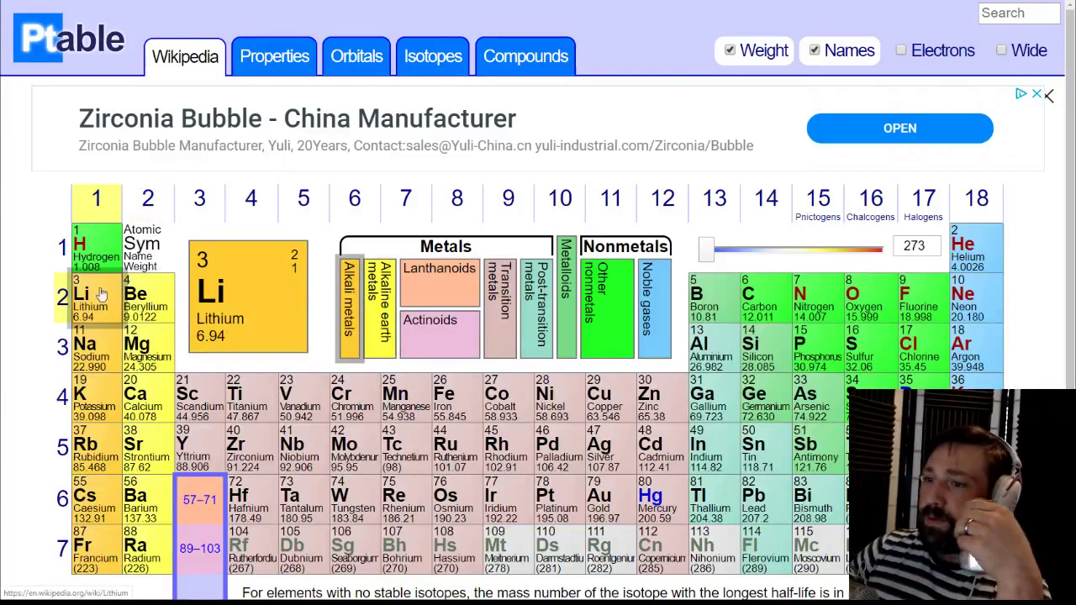
mouse_move(95, 343)
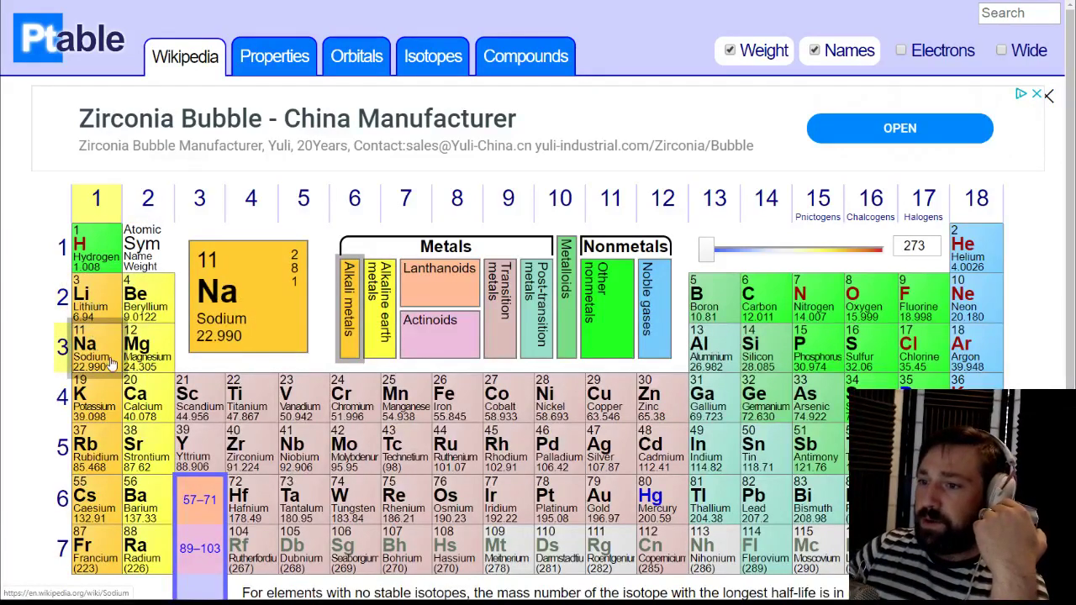
mouse_move(948, 344)
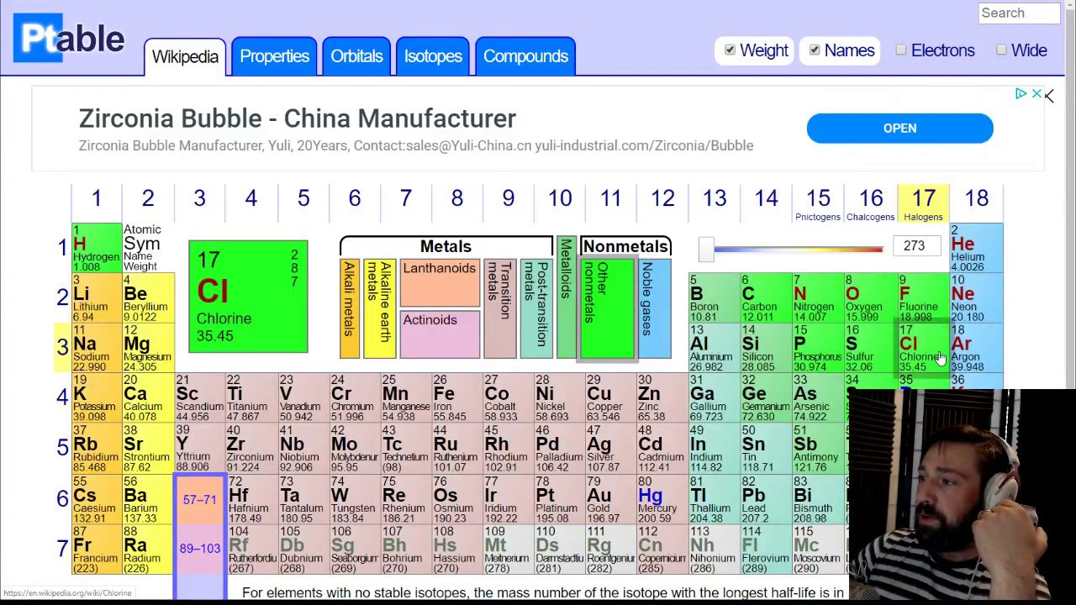
mouse_move(103, 362)
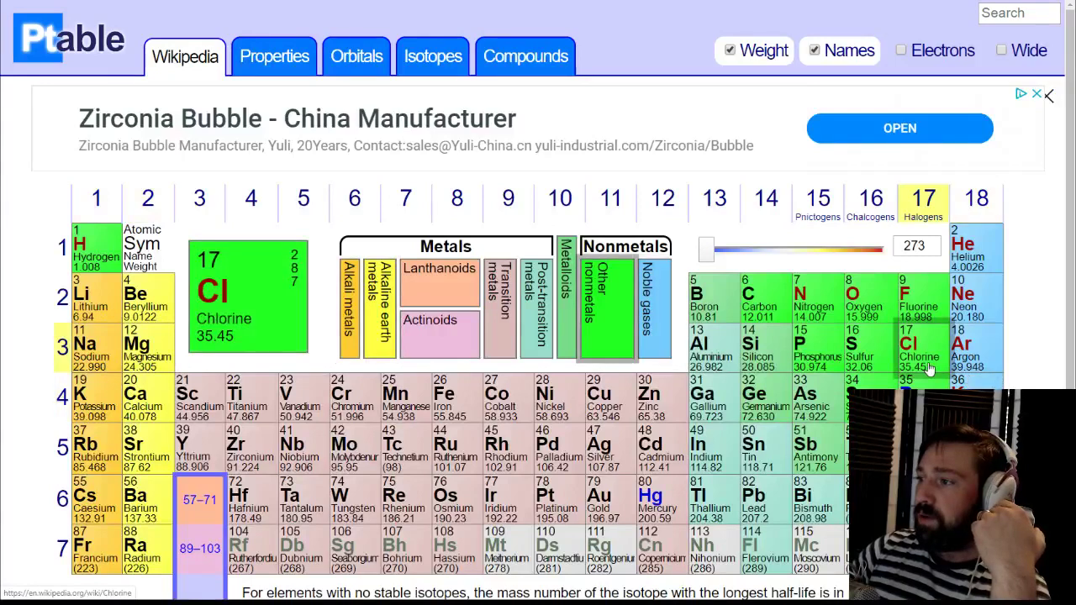
key("alt+Tab")
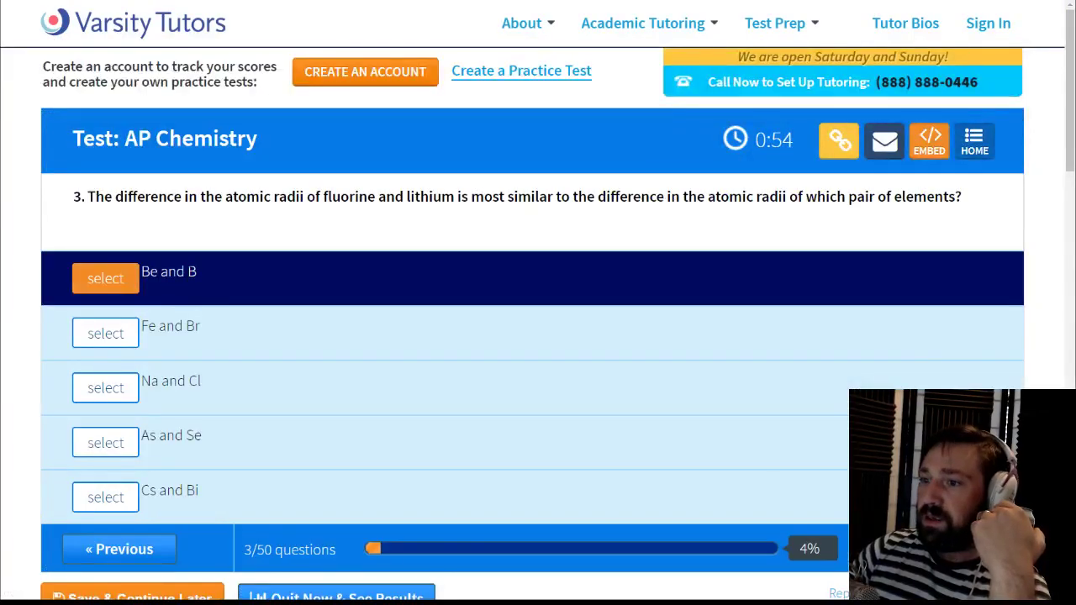
Step: Choose 'Na and Cl' for question 3, then 'Fluorine has more charged particles' for question 4
left_click(105, 388)
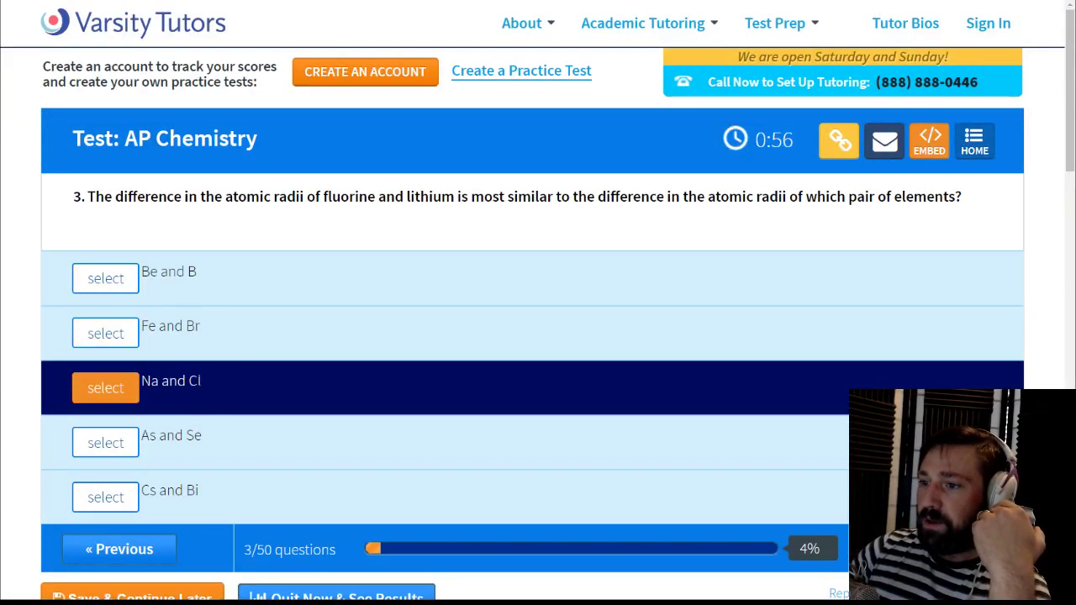
left_click(441, 386)
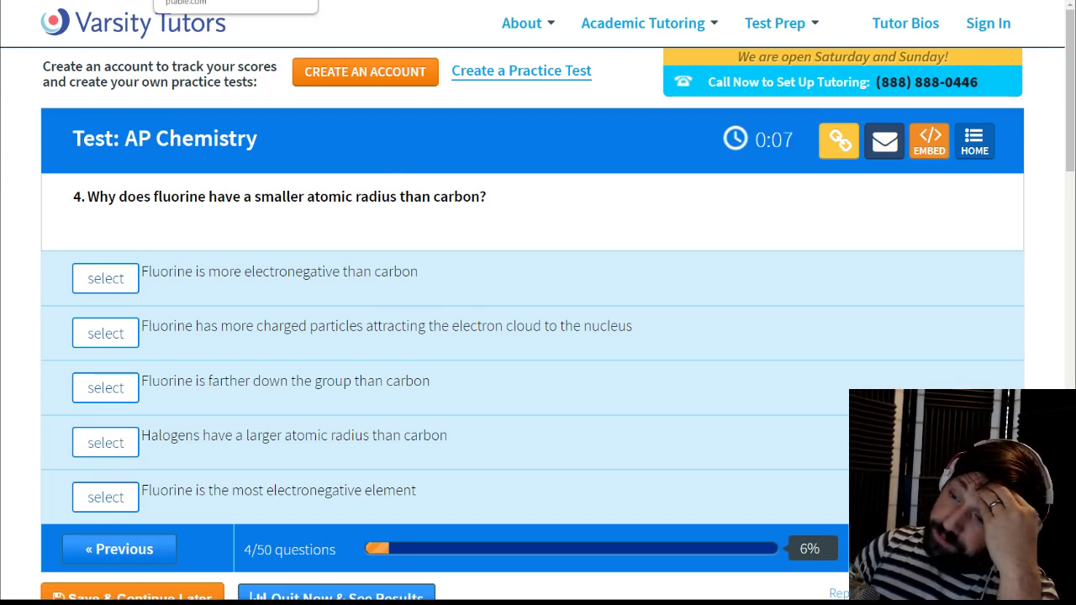
key("ctrl+Tab")
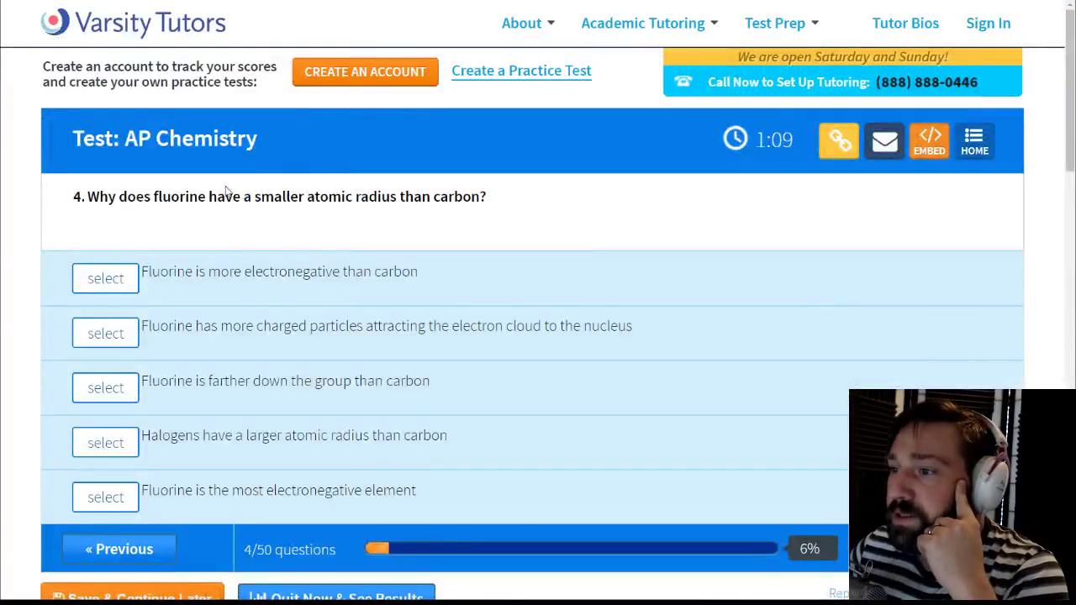
left_click(105, 278)
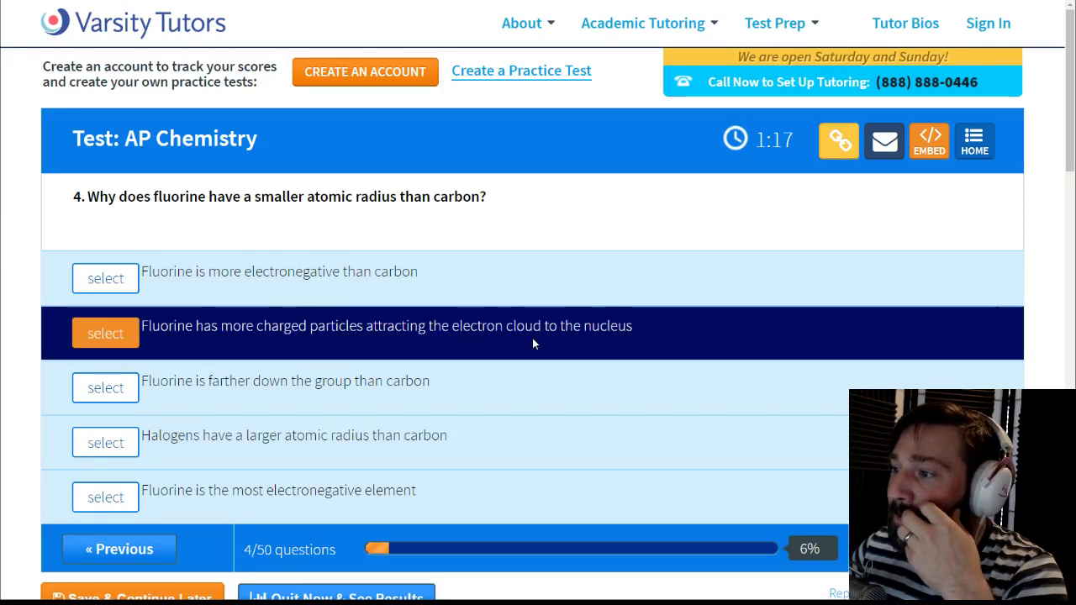
left_click(128, 333)
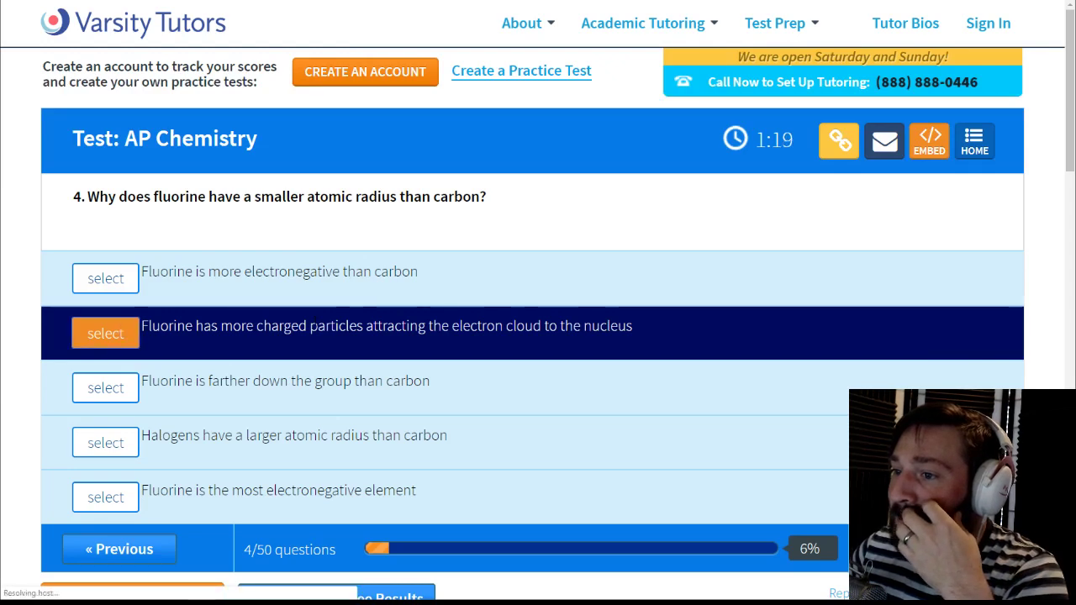
Step: Return to question 4 and select 'Fluorine is more electronegative than carbon'
left_click(126, 560)
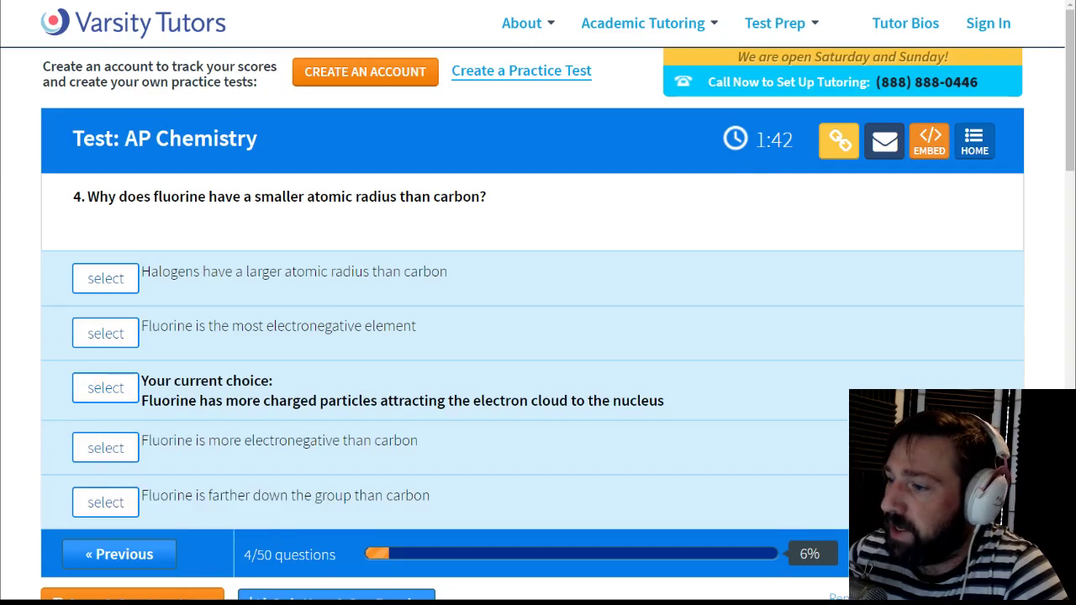
left_click(478, 462)
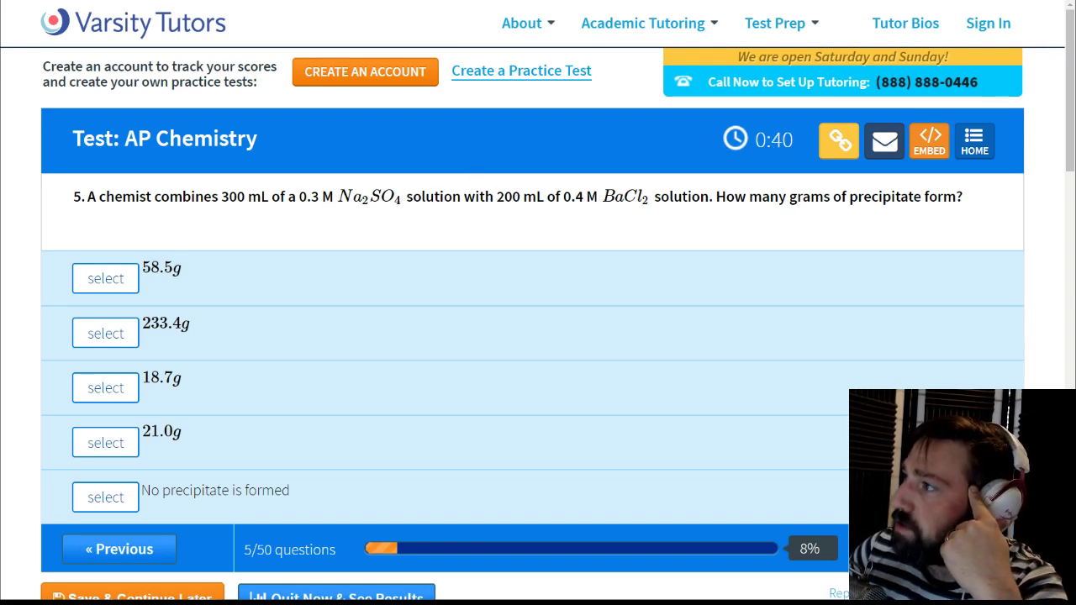
Step: Turn on drawing with Ctrl+Shift+D, bracket Na2SO4 and BaCl2, then erase the brackets
key("ctrl+shift+d")
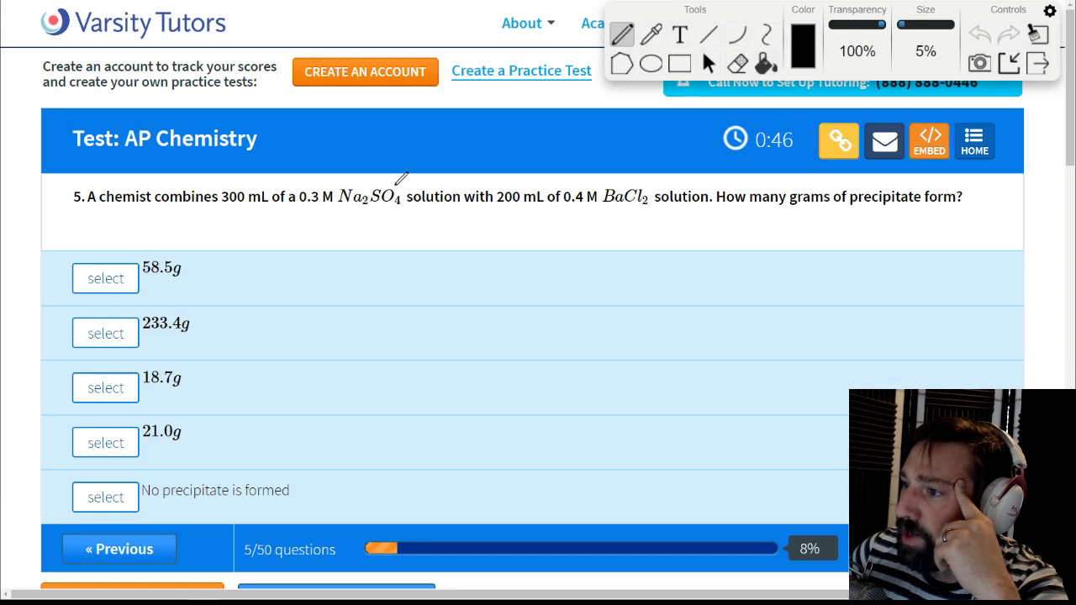
mouse_move(388, 212)
left_mouse_down()
mouse_move(388, 232)
mouse_move(645, 232)
mouse_move(620, 209)
left_mouse_up()
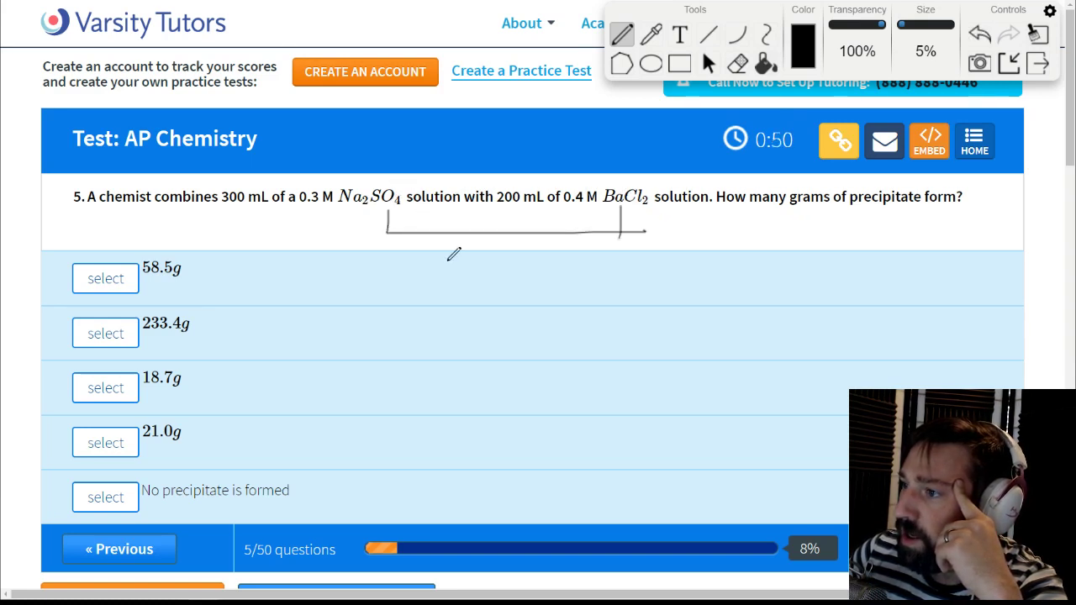
mouse_move(362, 206)
left_mouse_down()
mouse_move(395, 252)
mouse_move(674, 251)
mouse_move(659, 204)
left_mouse_up()
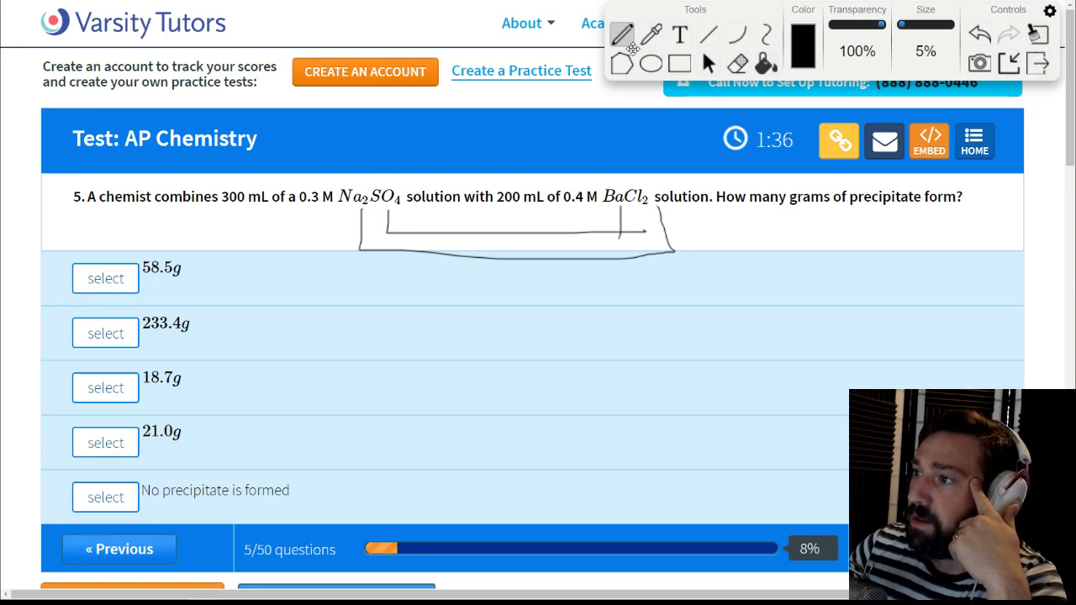
left_click(737, 63)
mouse_move(629, 184)
left_mouse_down()
mouse_move(617, 254)
mouse_move(514, 259)
mouse_move(362, 215)
mouse_move(603, 233)
left_mouse_up()
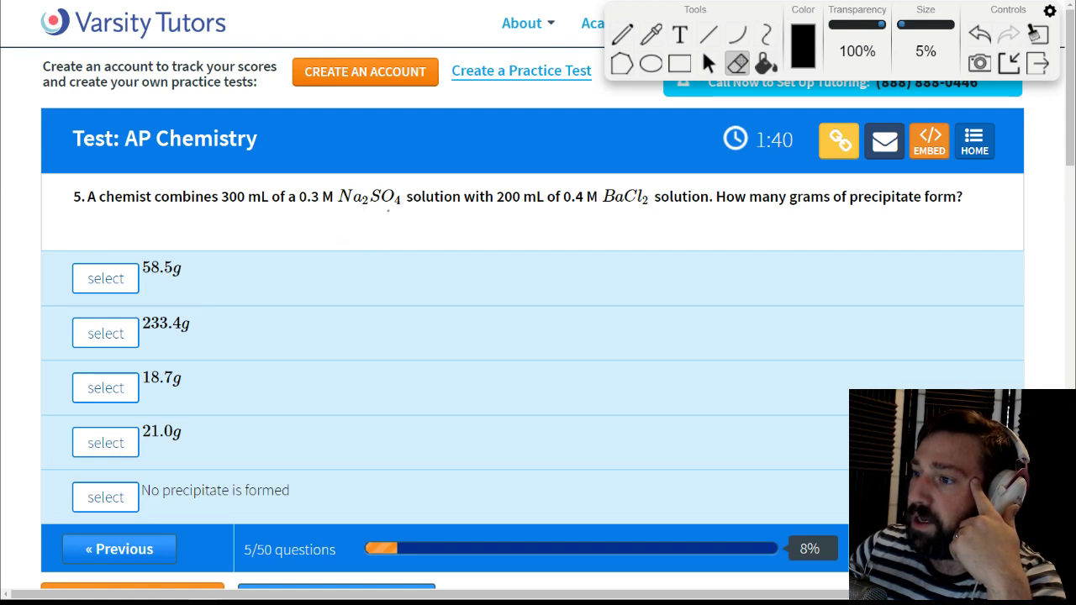
Step: With the pen at 20% size, write a bold .4 mol/L fraction under question 5
left_click(622, 34)
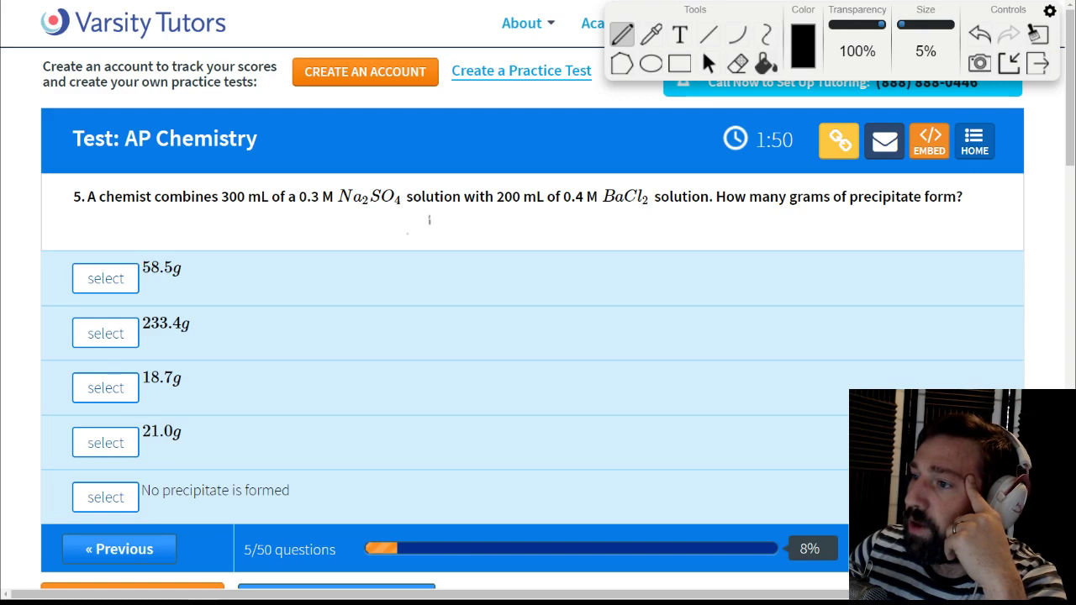
left_click_drag(443, 217, 438, 251)
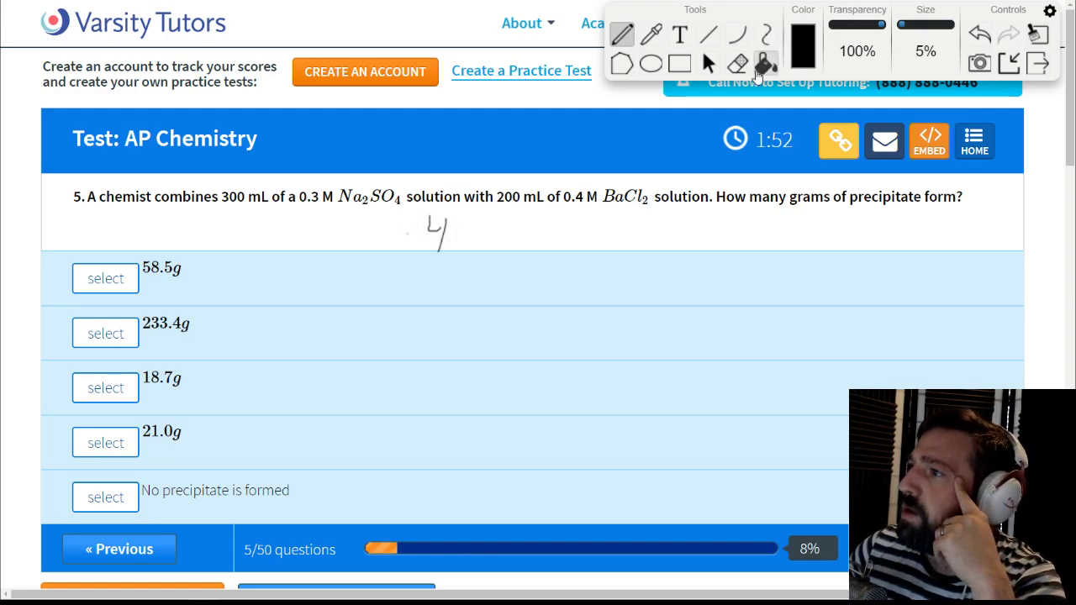
left_click(708, 35)
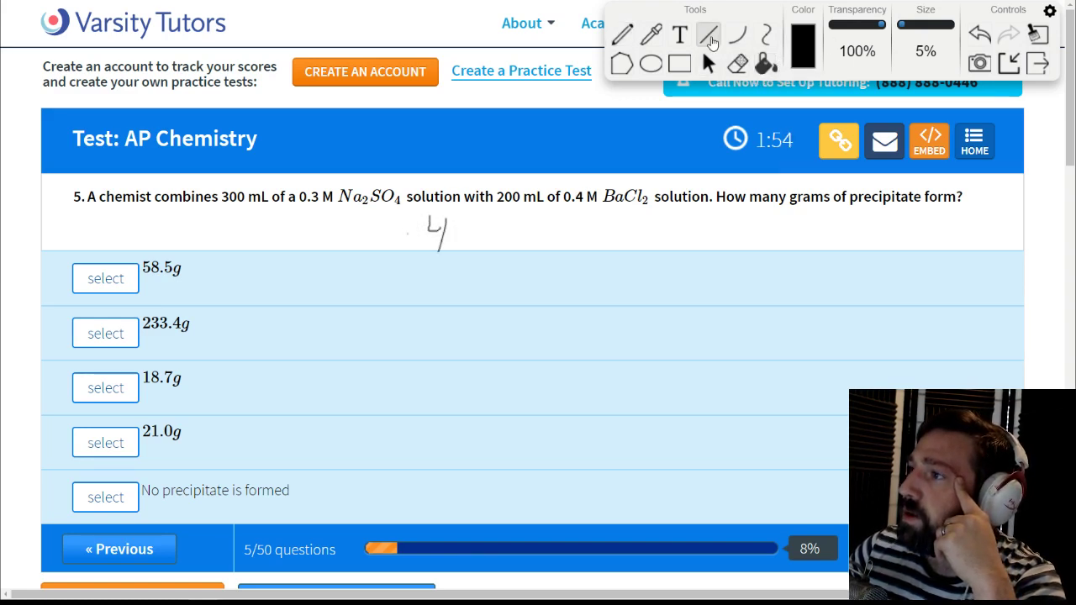
left_click(629, 38)
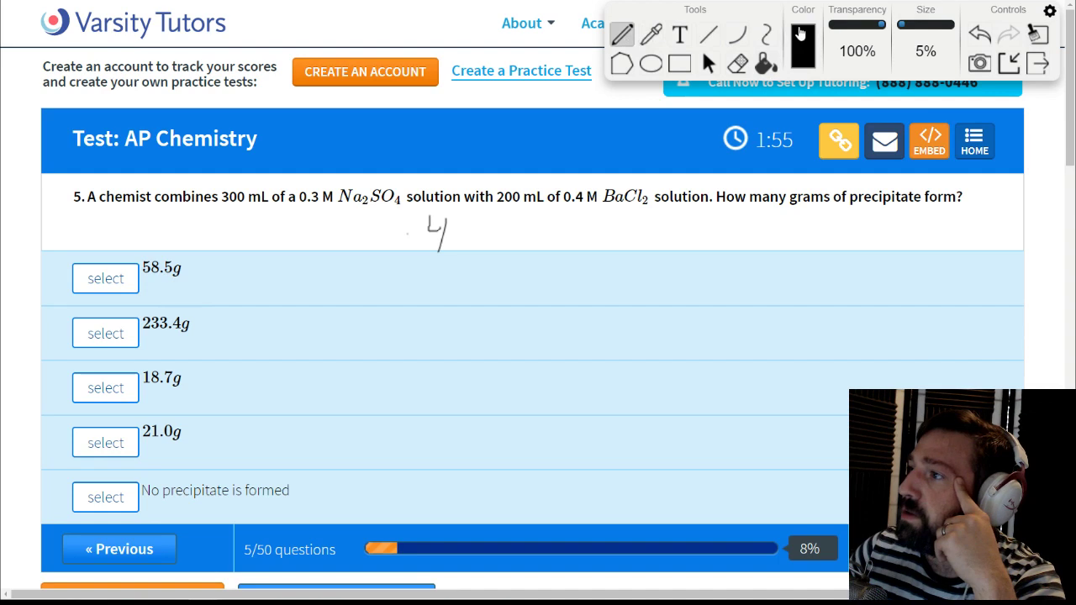
left_click(909, 26)
left_click(910, 28)
left_click(404, 237)
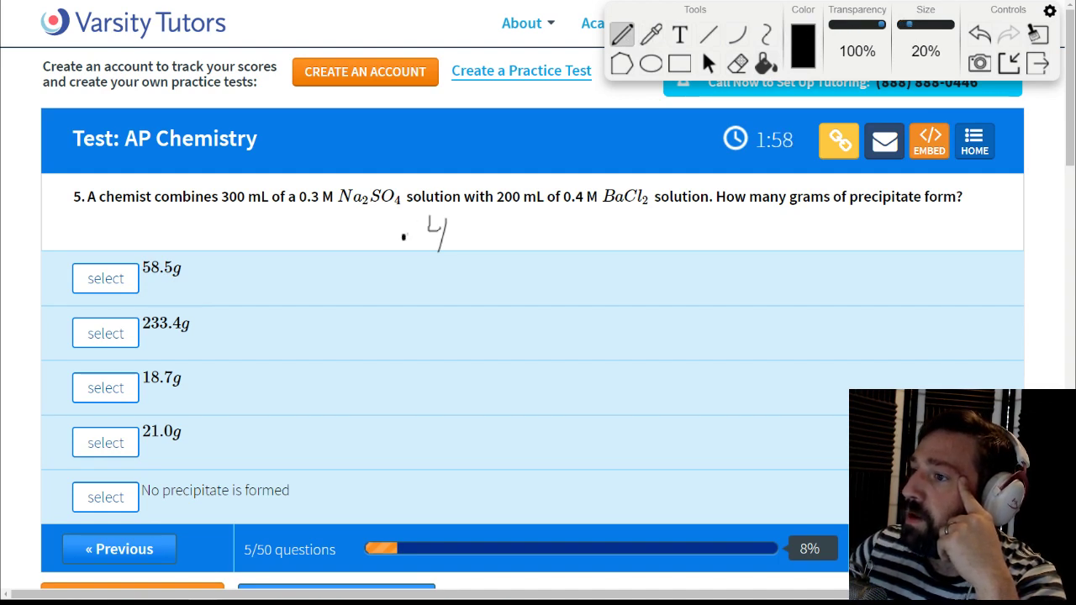
mouse_move(426, 215)
left_mouse_down()
mouse_move(441, 230)
mouse_move(438, 252)
mouse_move(500, 252)
left_mouse_up()
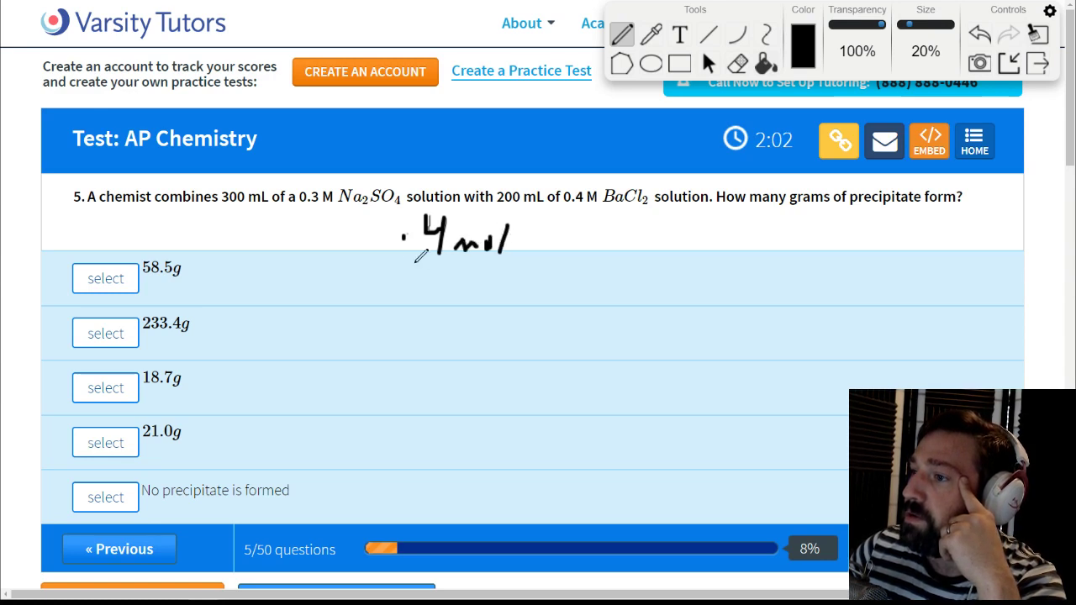
left_click_drag(412, 268, 551, 261)
mouse_move(461, 271)
left_mouse_down()
mouse_move(461, 299)
mouse_move(507, 296)
left_mouse_up()
left_click_drag(533, 233, 539, 317)
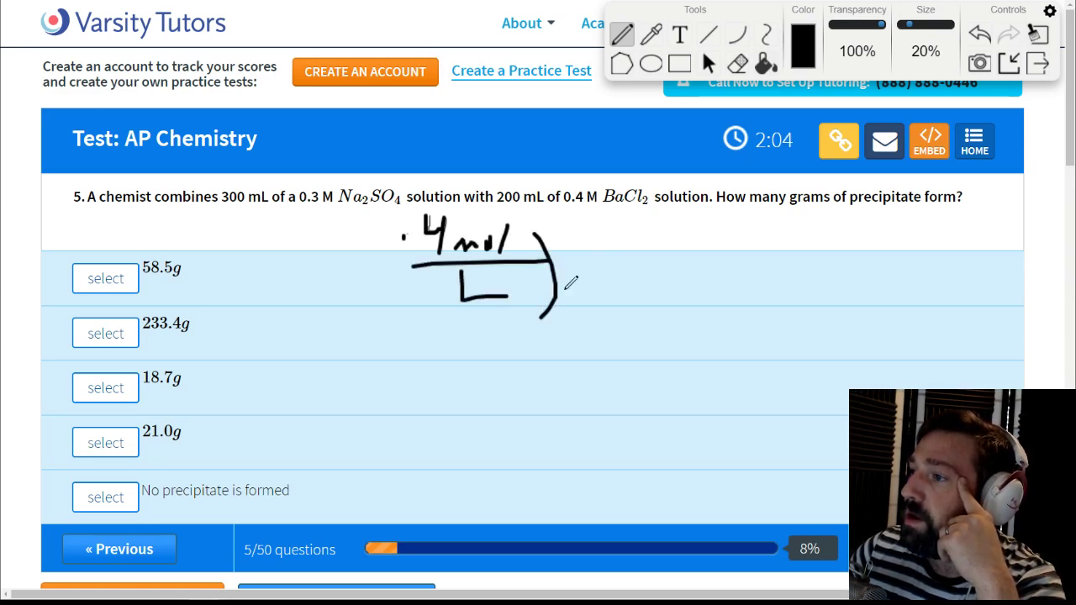
Step: Multiply by .200 mL, cancel the L units, and bring up the calculator
left_click_drag(552, 266, 705, 265)
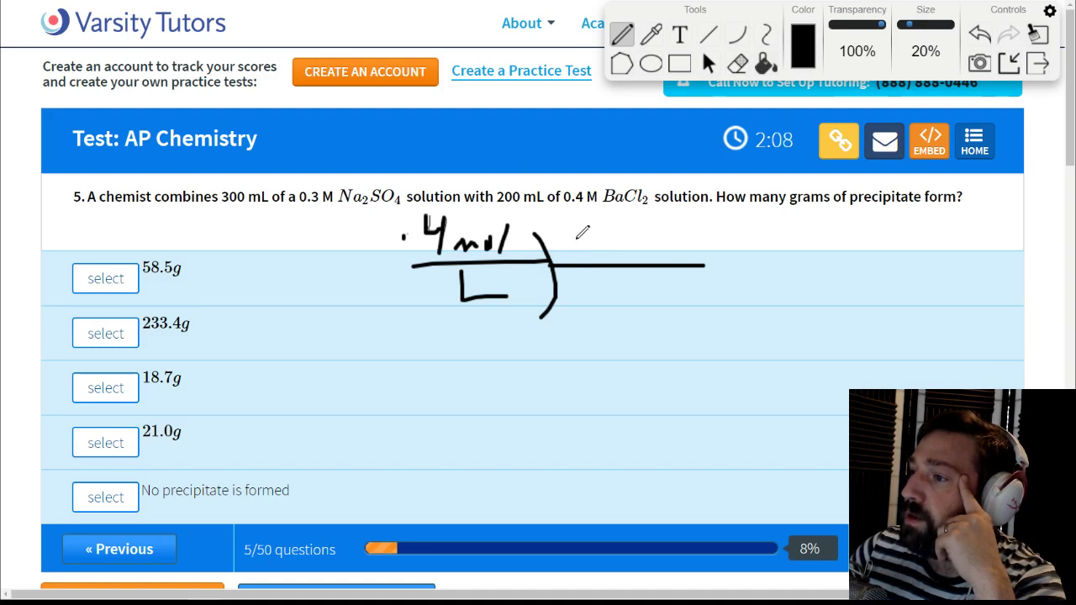
mouse_move(572, 237)
left_mouse_down()
mouse_move(661, 256)
mouse_move(688, 238)
mouse_move(712, 264)
mouse_move(688, 254)
left_mouse_up()
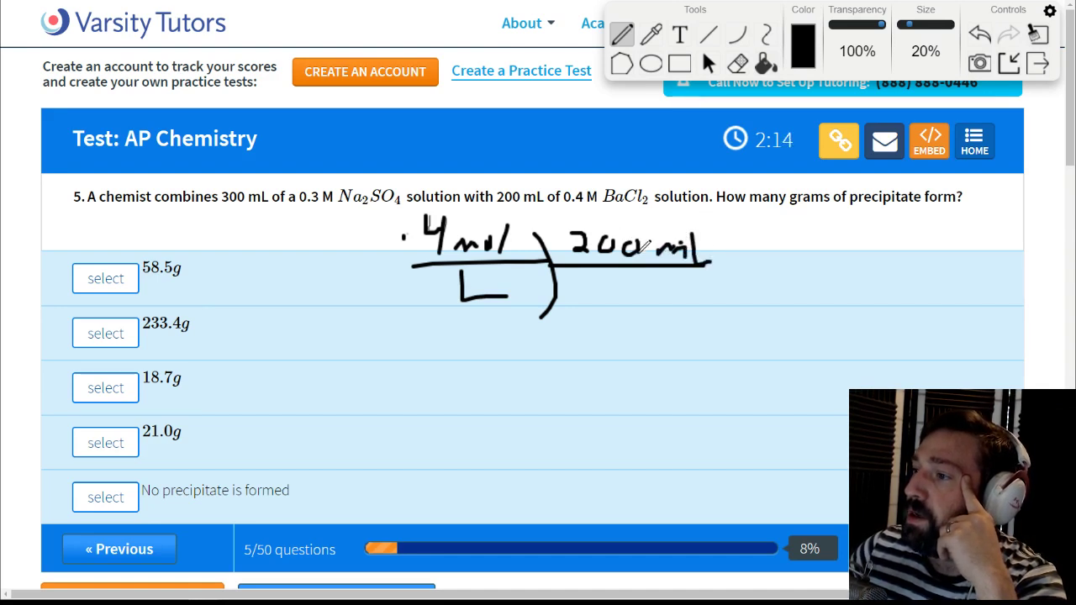
left_click(570, 247)
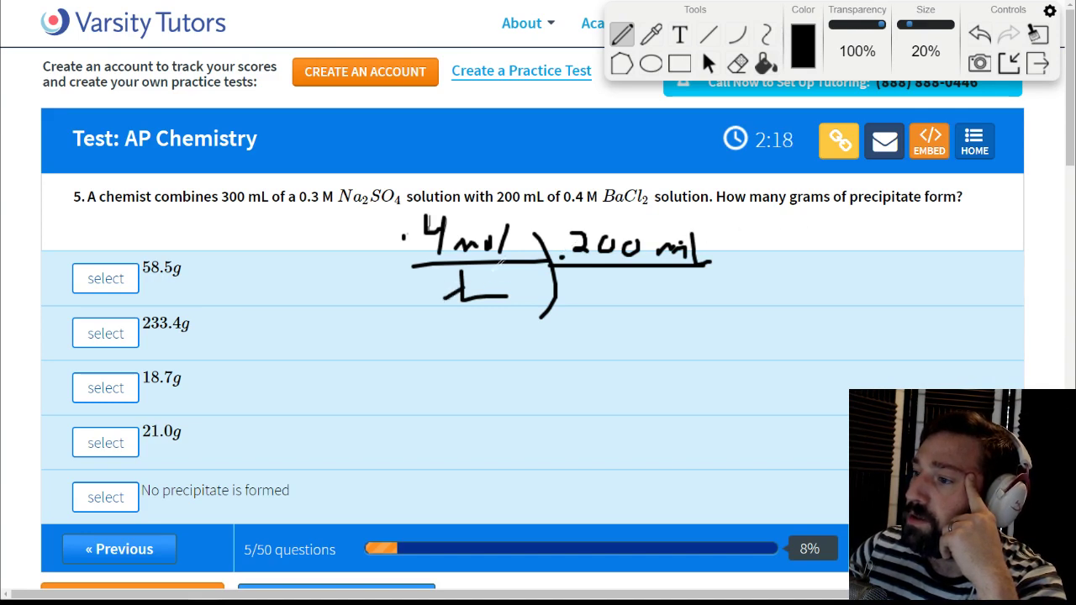
left_click_drag(443, 299, 502, 272)
left_click_drag(662, 263, 744, 226)
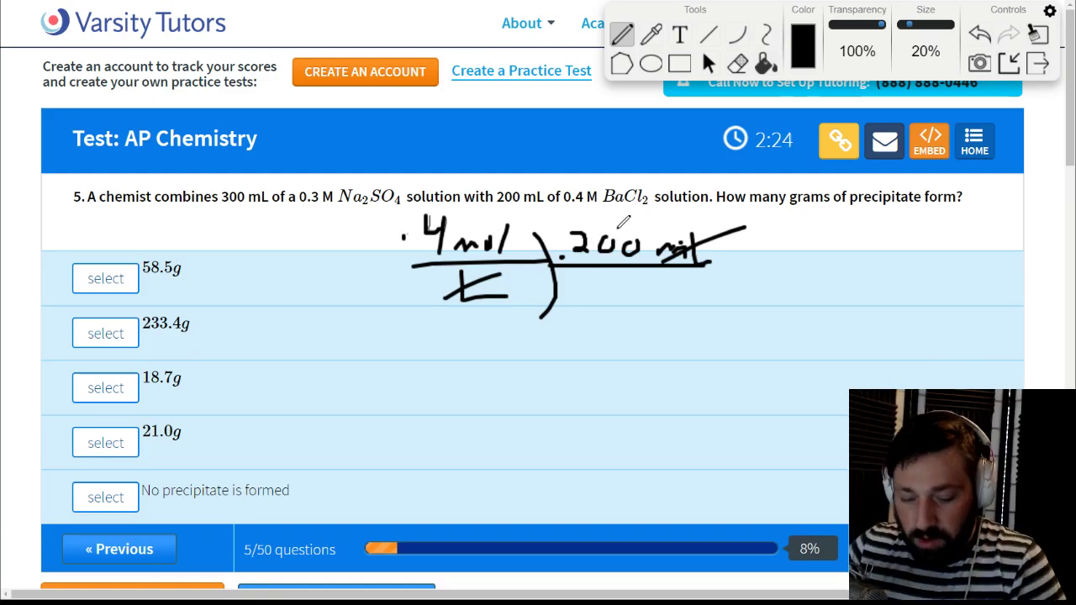
key("XF86Calculator")
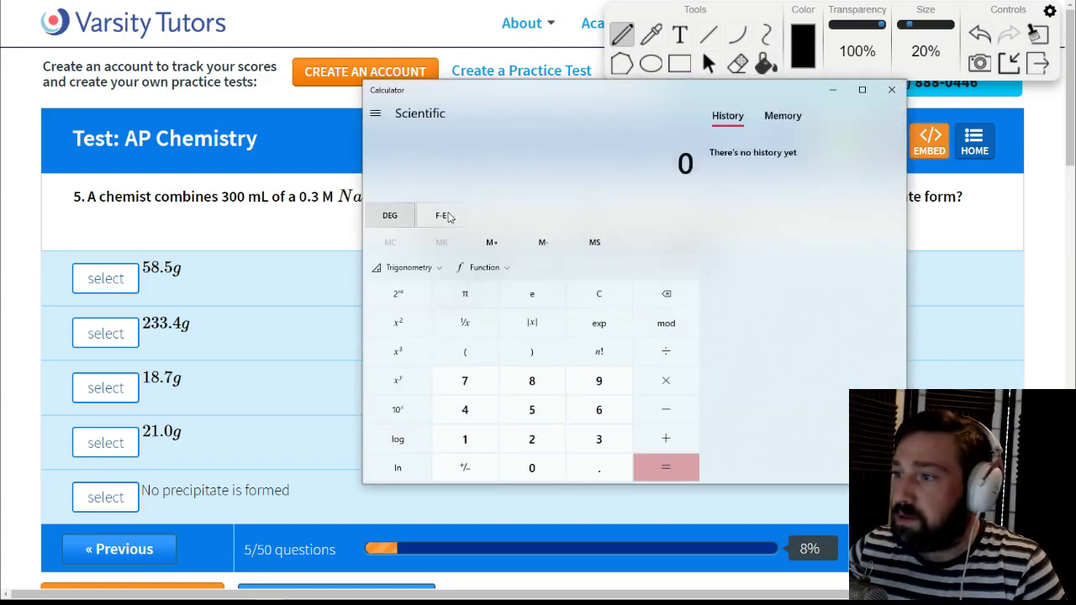
Step: Compute .4 ÷ 0.2 = 2, then return to the question 5 working
type(".4")
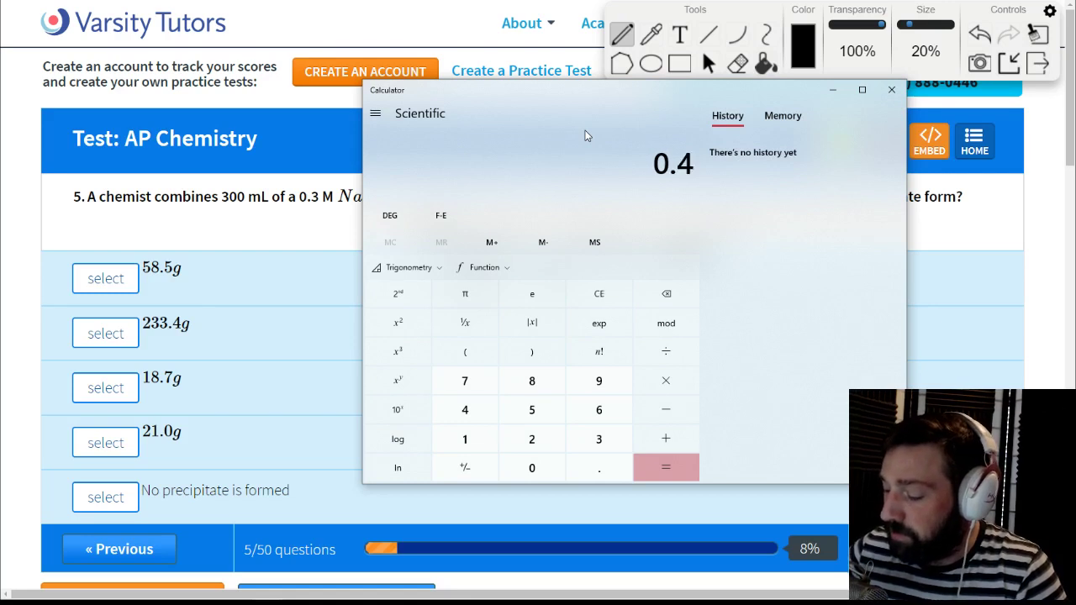
type(" ÷ 0.2")
key("Return")
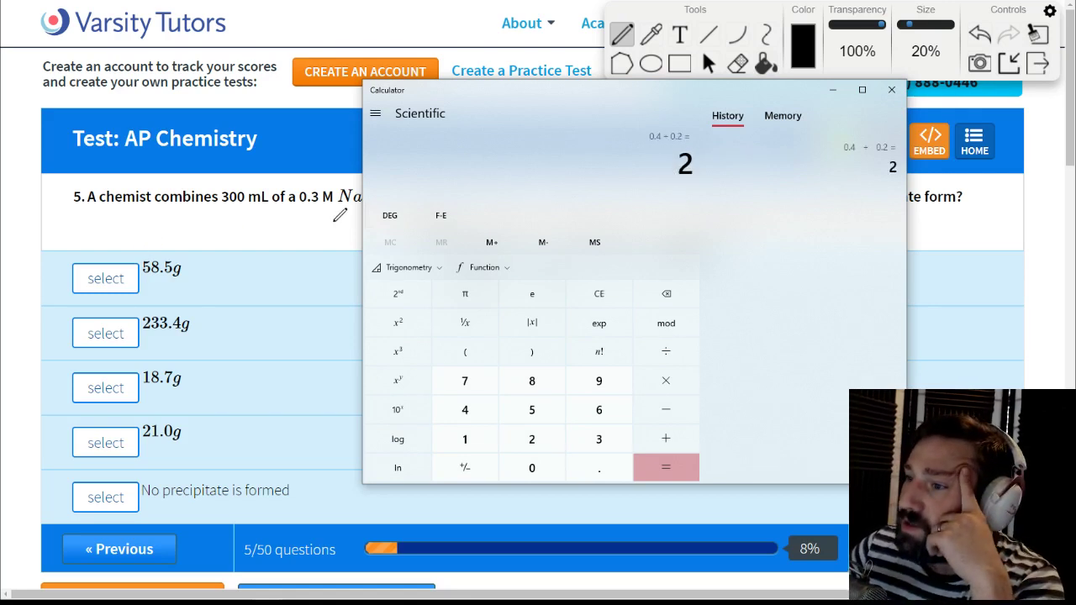
left_click(302, 220)
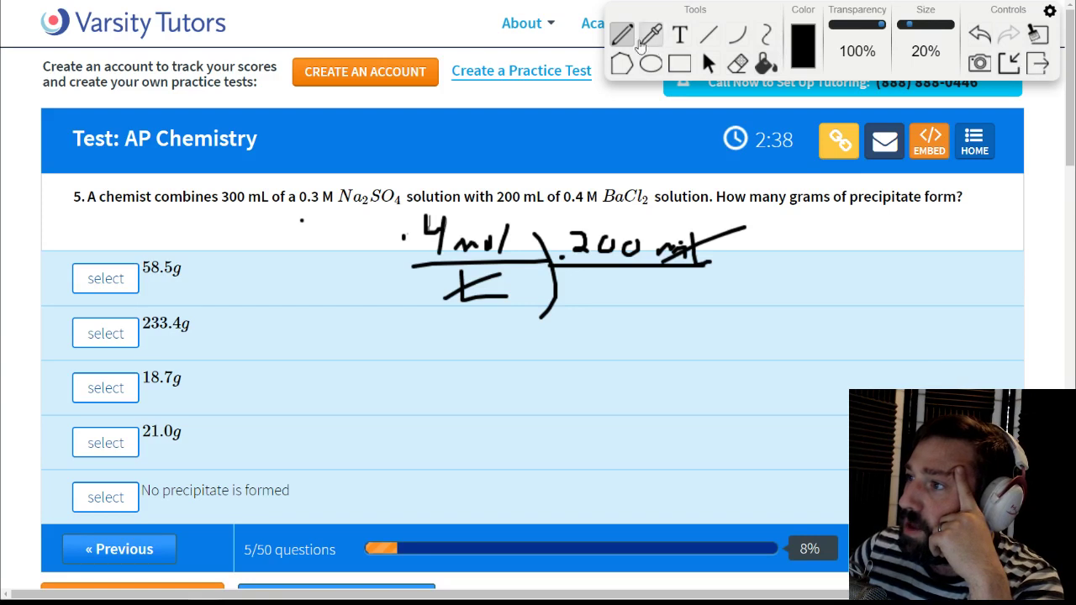
Step: Erase the old .4 mol/L × .200 mL ink from question 5
left_click(738, 63)
left_click_drag(398, 221, 509, 232)
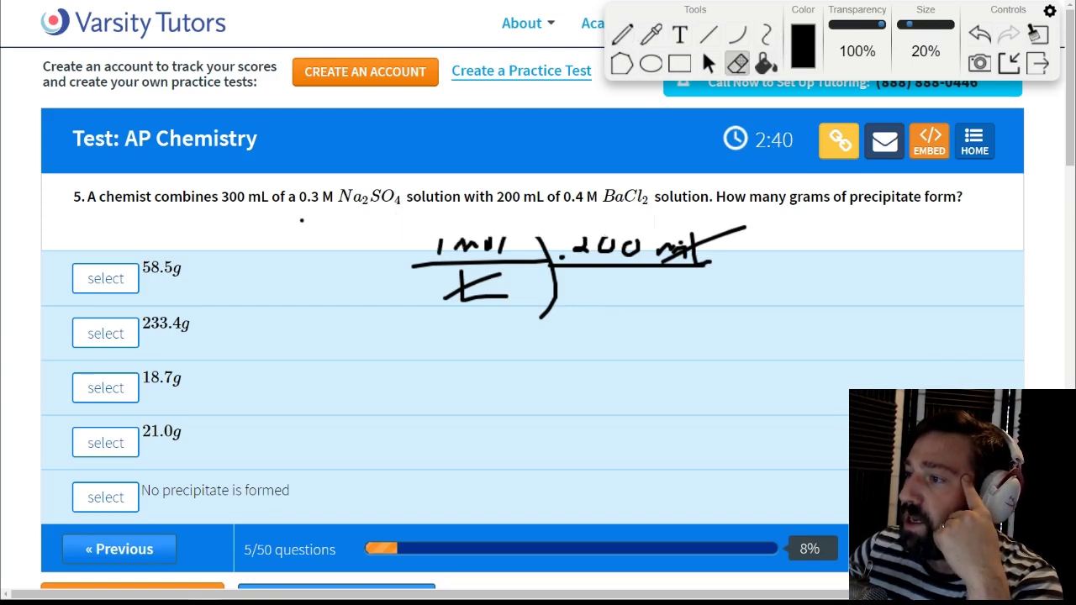
mouse_move(744, 227)
left_mouse_down()
mouse_move(626, 261)
mouse_move(424, 264)
mouse_move(681, 251)
mouse_move(471, 294)
left_mouse_up()
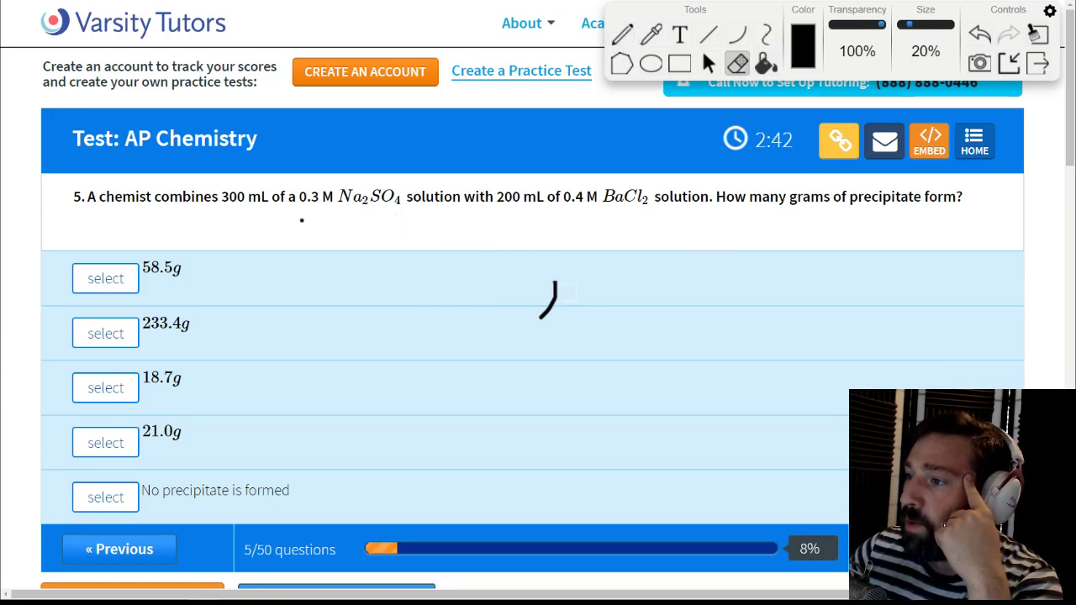
left_click_drag(567, 292, 539, 298)
left_click_drag(297, 232, 458, 210)
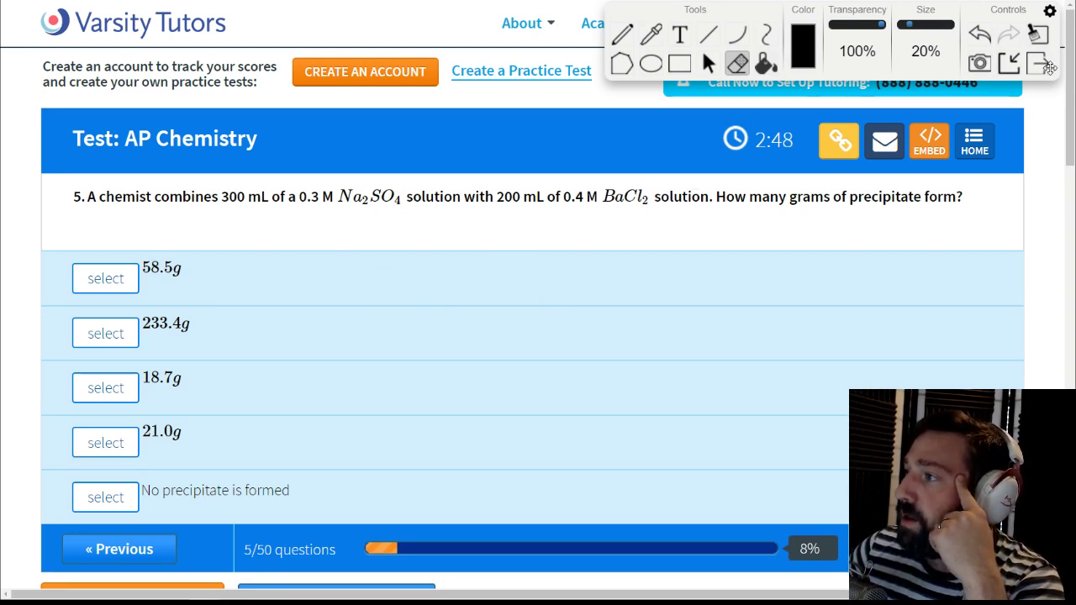
Step: Write .3 mol/L in pen below the question
left_click(623, 34)
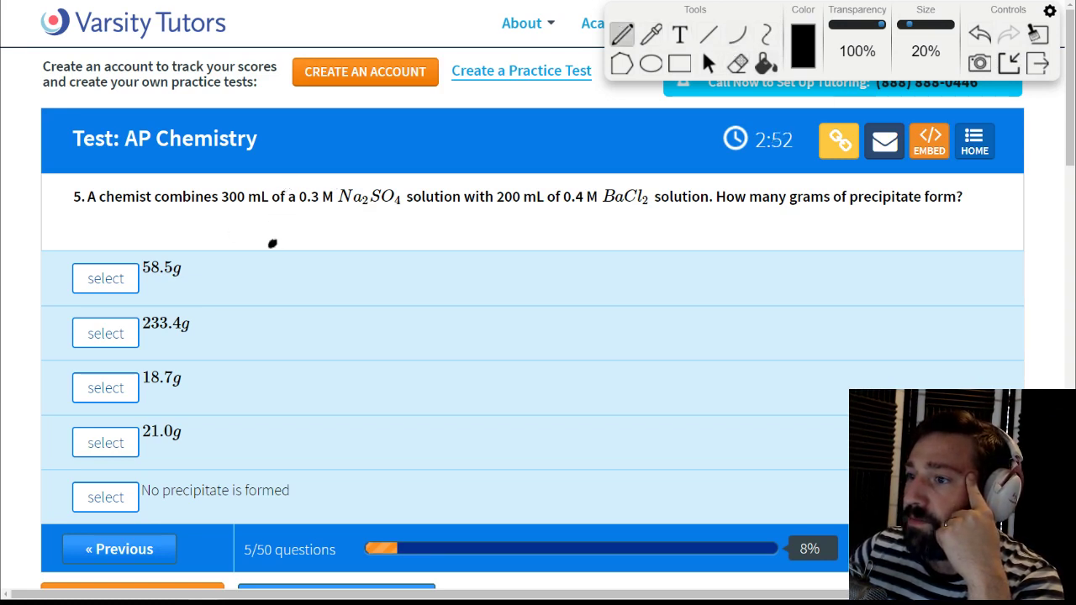
mouse_move(289, 223)
left_mouse_down()
mouse_move(296, 246)
mouse_move(376, 252)
left_mouse_up()
left_click_drag(252, 264, 415, 263)
mouse_move(311, 280)
left_mouse_down()
mouse_move(311, 298)
mouse_move(356, 293)
left_mouse_up()
left_click_drag(422, 227, 412, 313)
Step: Multiply by .3 L, cancel both L units, and reopen the calculator
left_click_drag(443, 266, 645, 268)
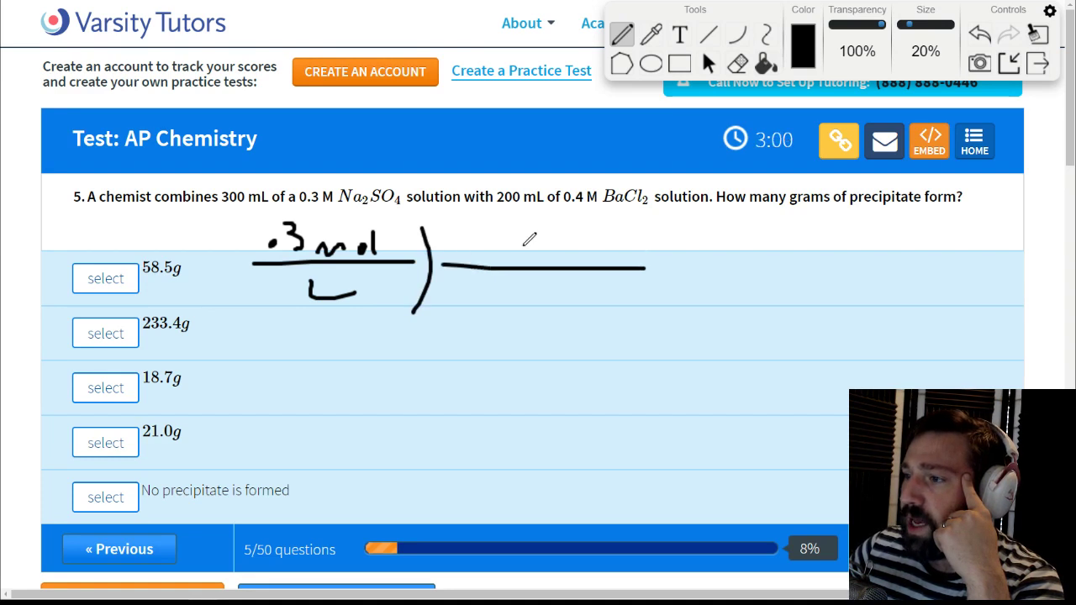
left_click(516, 232)
left_click(476, 258)
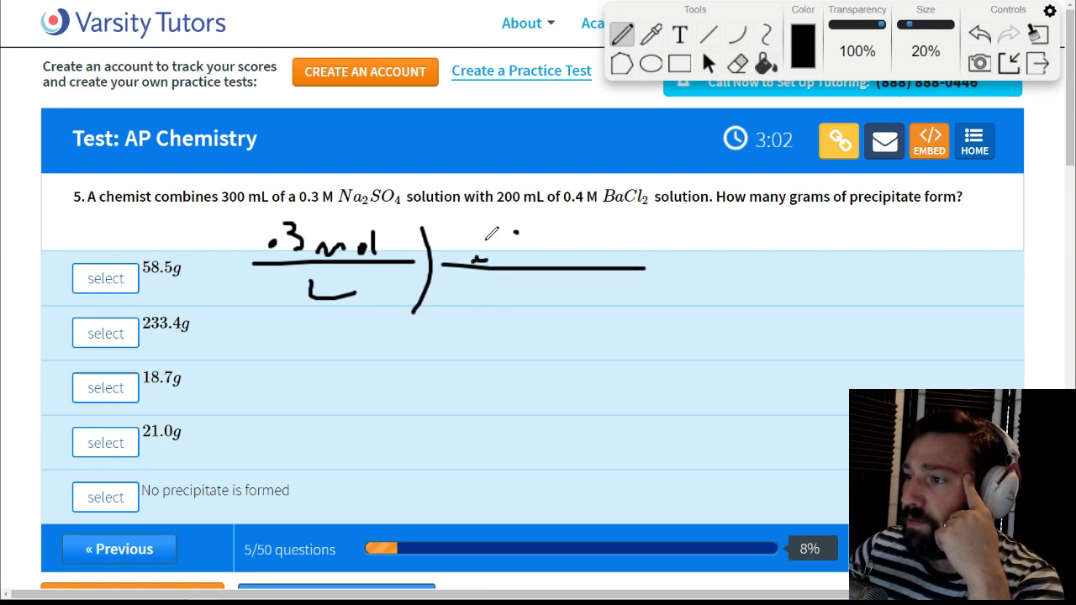
mouse_move(495, 232)
left_mouse_down()
mouse_move(512, 235)
mouse_move(506, 261)
left_mouse_up()
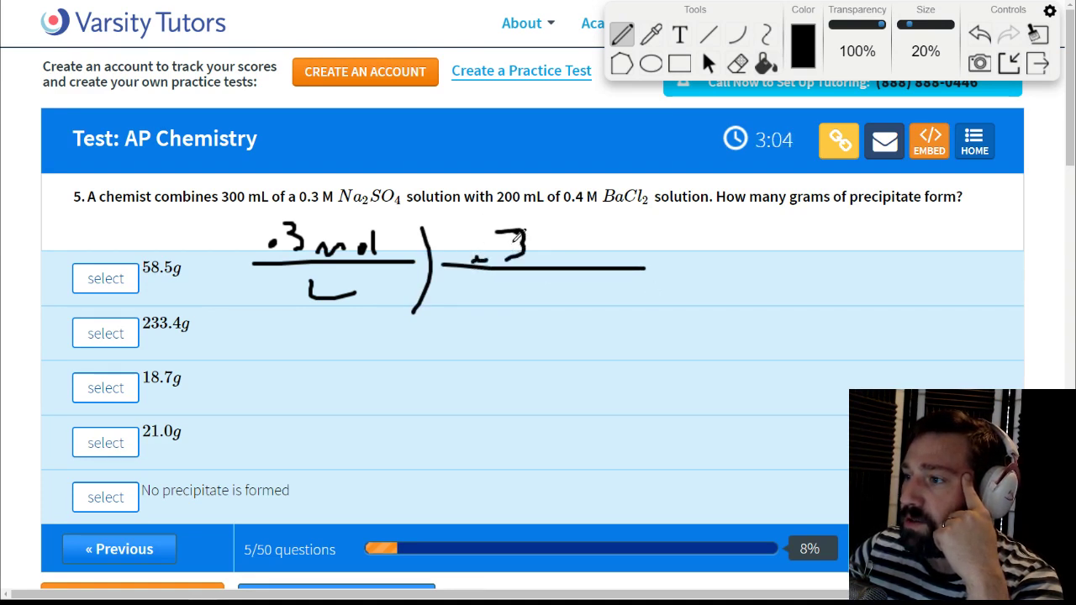
mouse_move(540, 227)
left_mouse_down()
mouse_move(542, 244)
mouse_move(568, 249)
left_mouse_up()
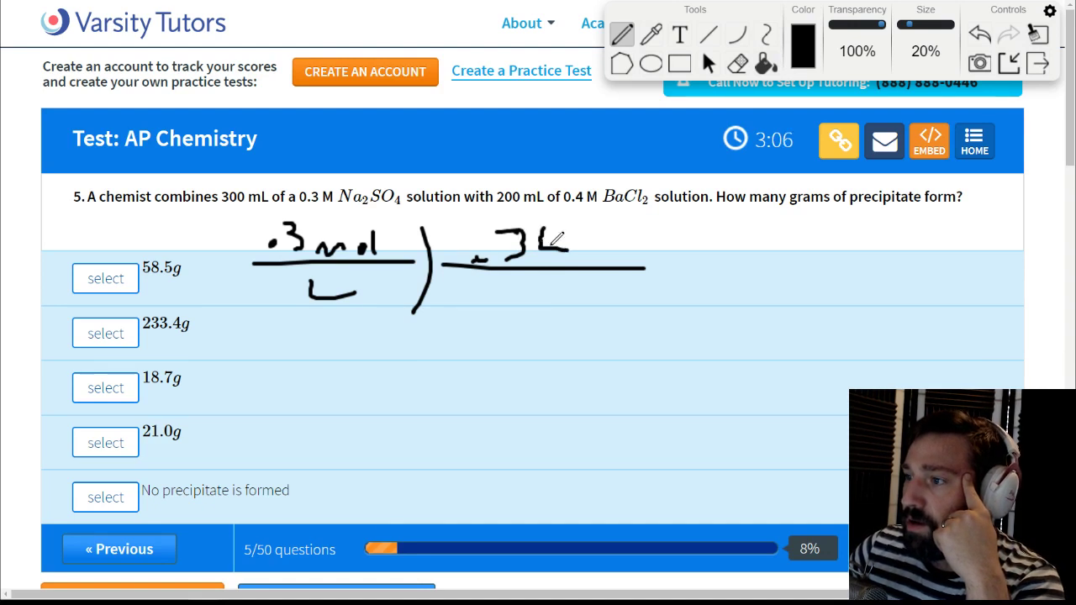
left_click_drag(341, 280, 317, 293)
left_click_drag(570, 217, 527, 252)
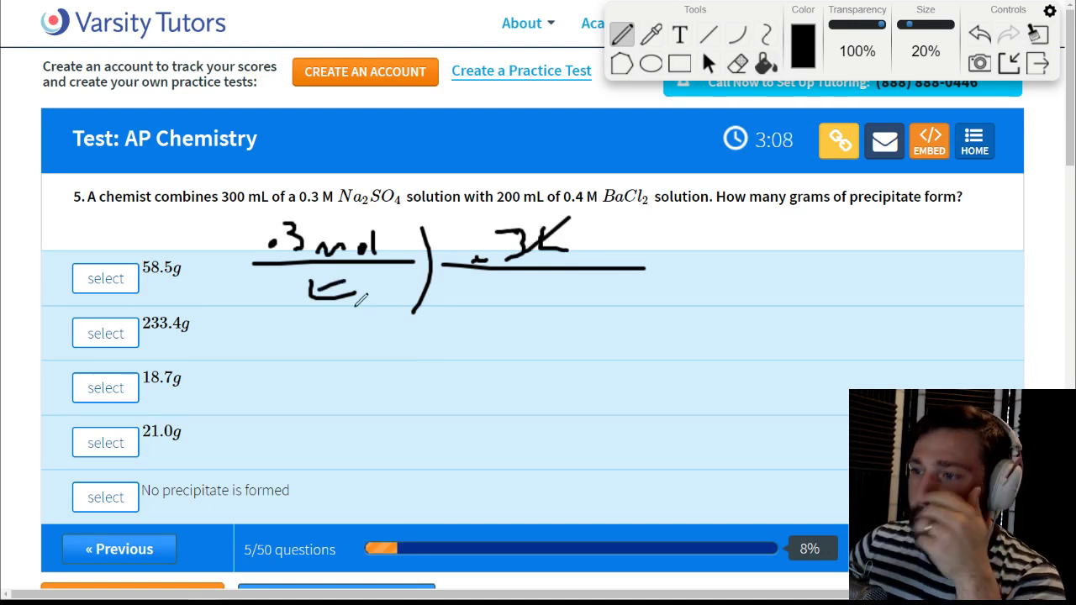
mouse_move(267, 598)
left_click(330, 551)
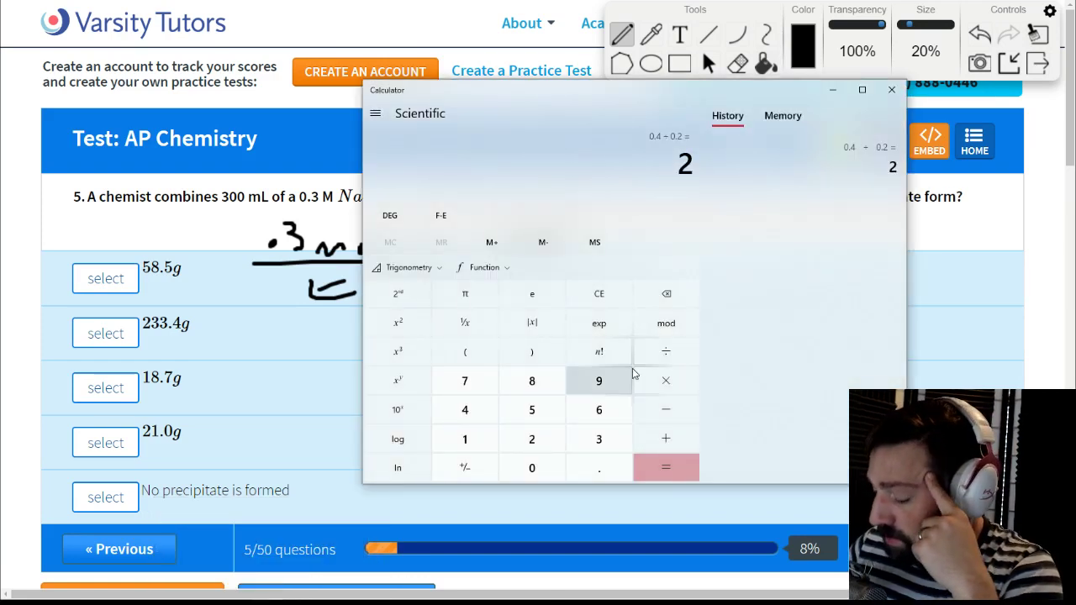
Step: Compute 0.3 × 0.3 = 0.09 and review the earlier results in history
type(".3*.3")
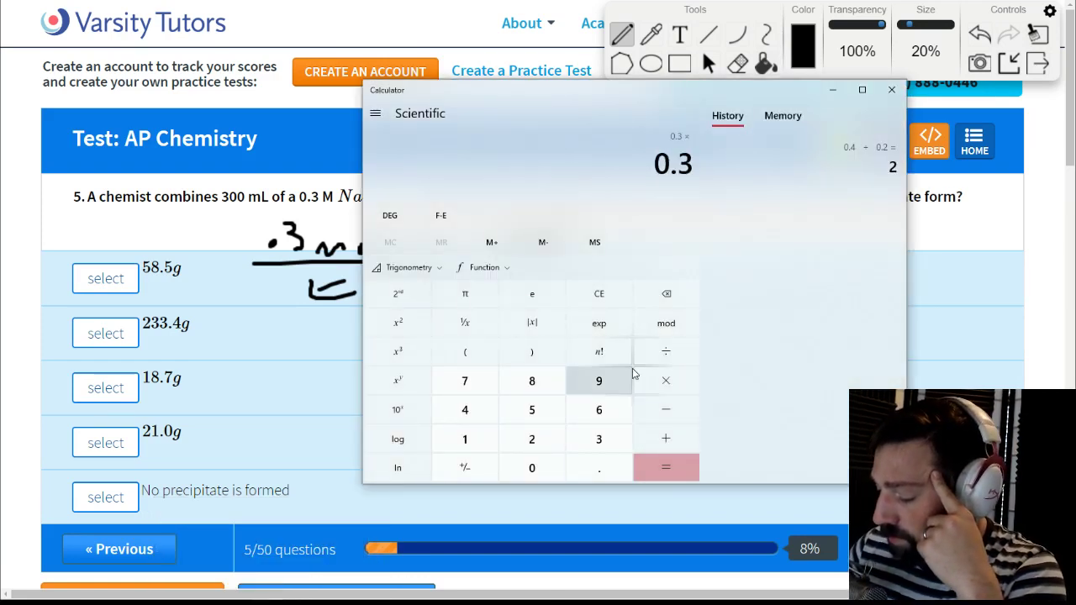
key("Return")
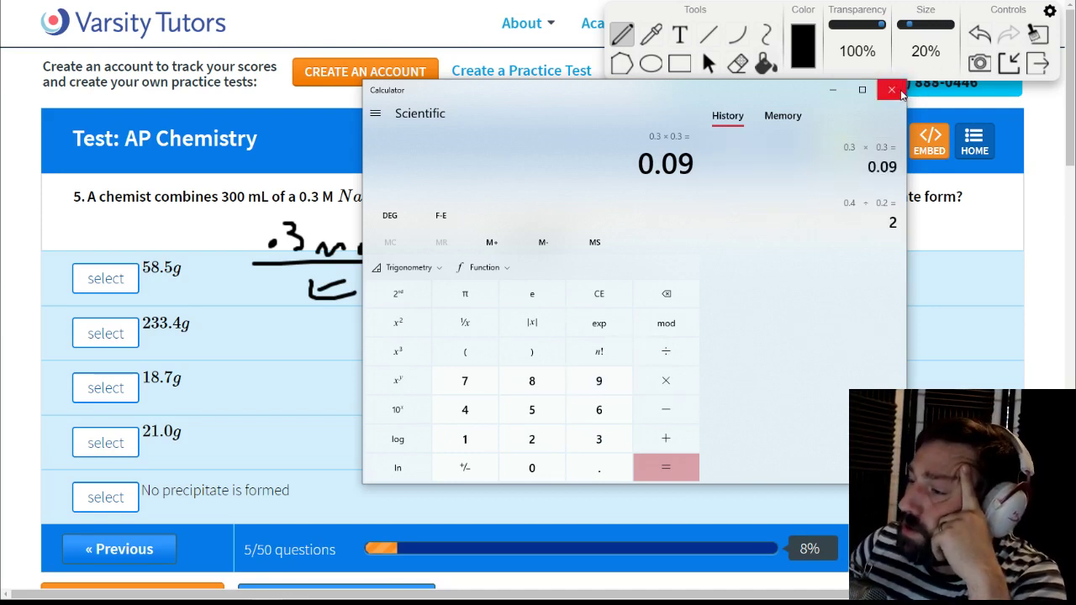
left_click(877, 220)
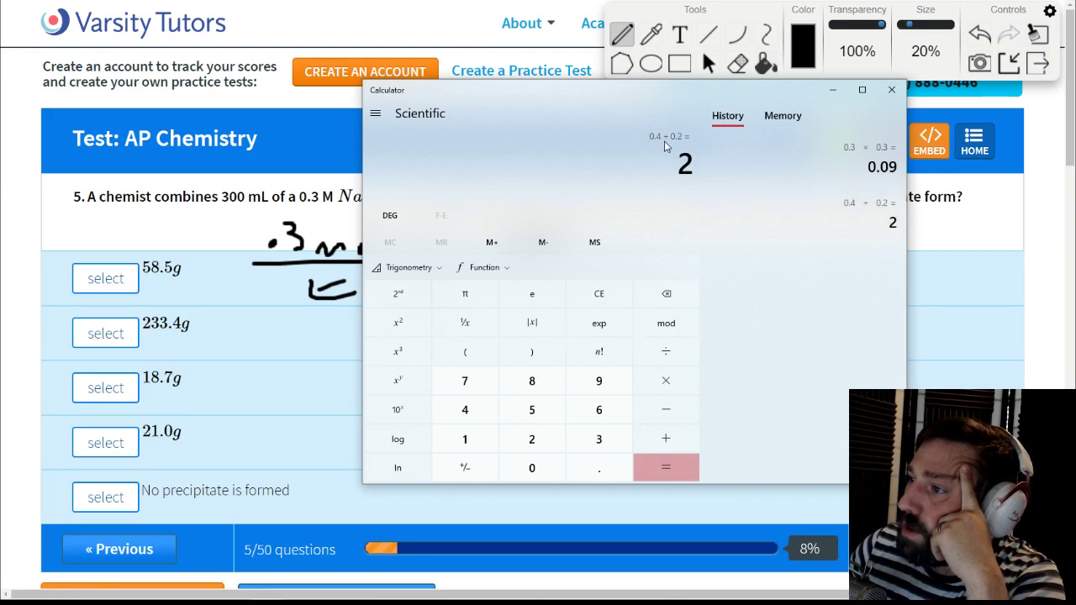
left_click(774, 164)
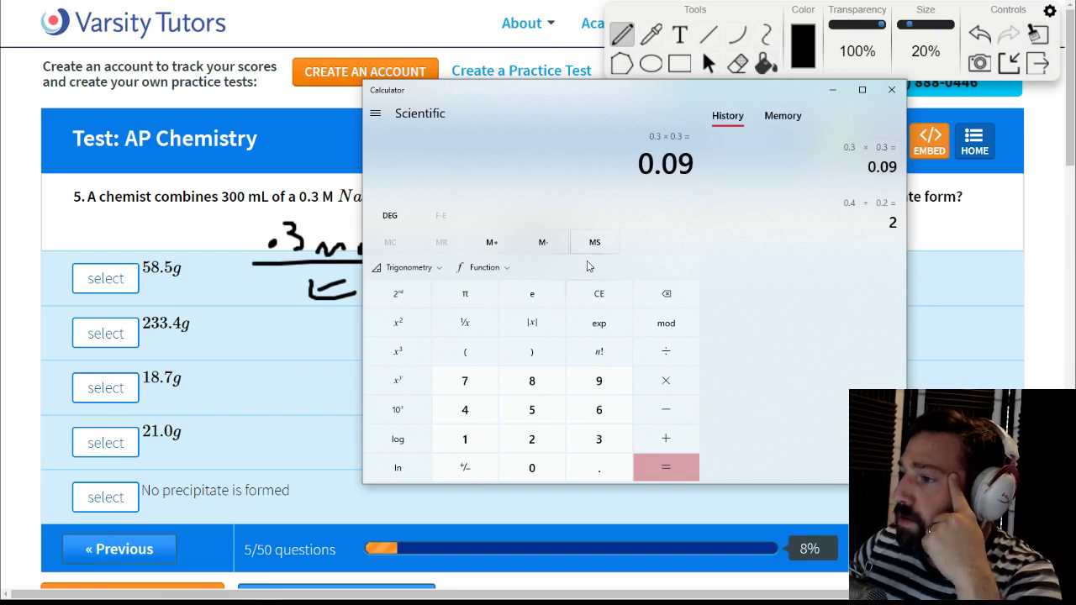
Step: Compute 0.3 × 0.2 × 0.4 = 0.024 and 0.2 × 0.4 = 0.08, then move the calculator down
left_click(597, 294)
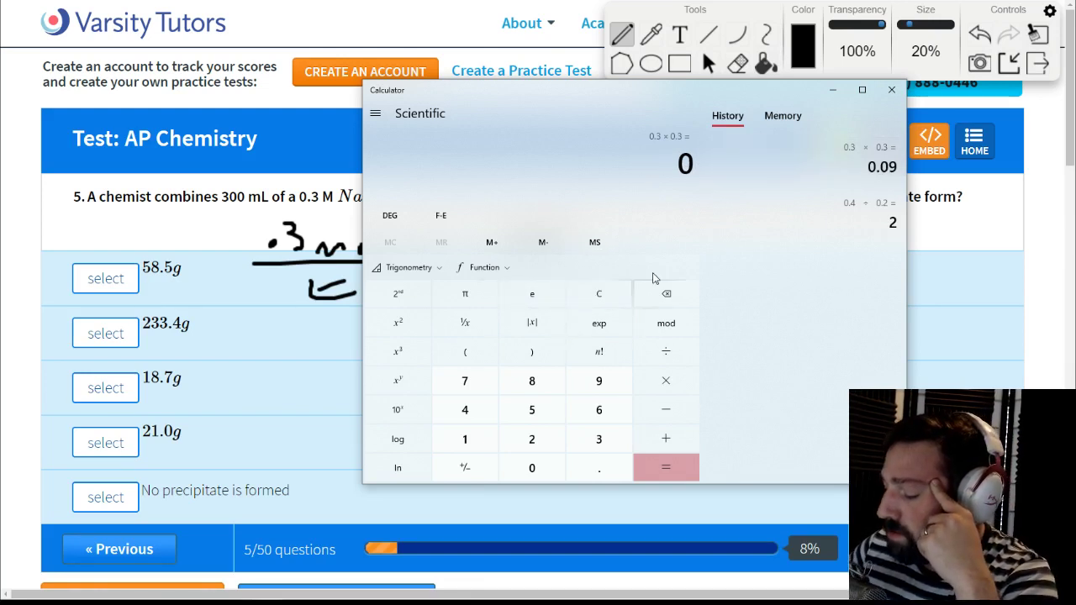
type(".2*0.4")
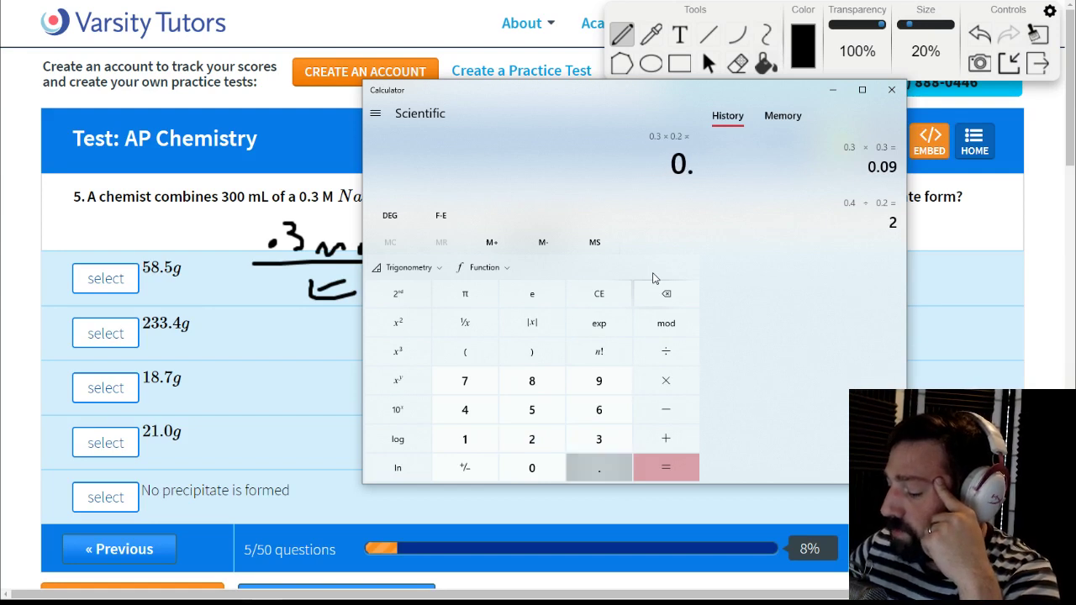
key("Return")
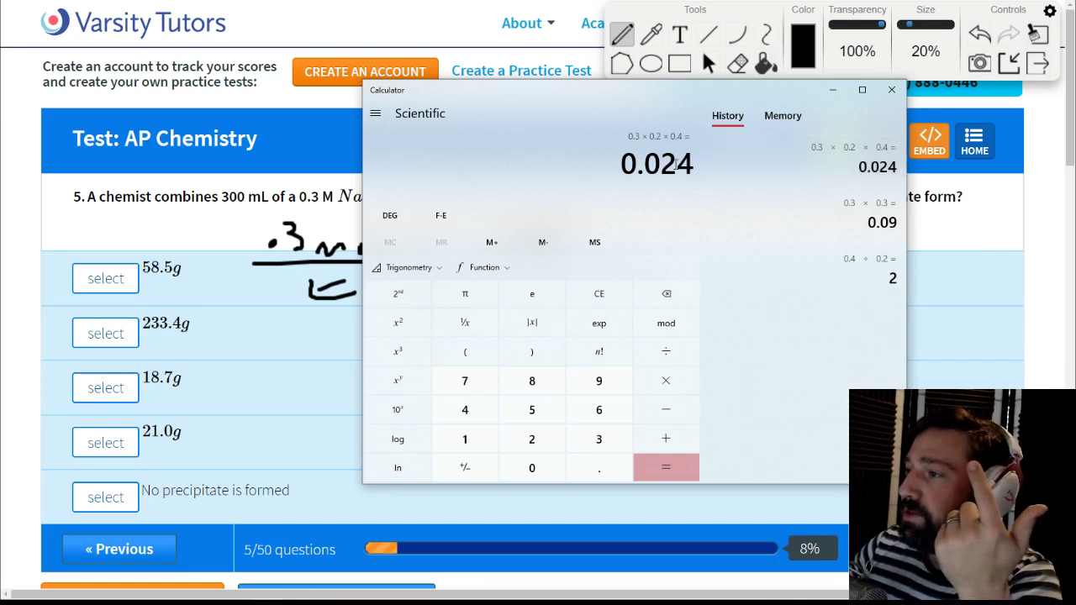
left_click(593, 294)
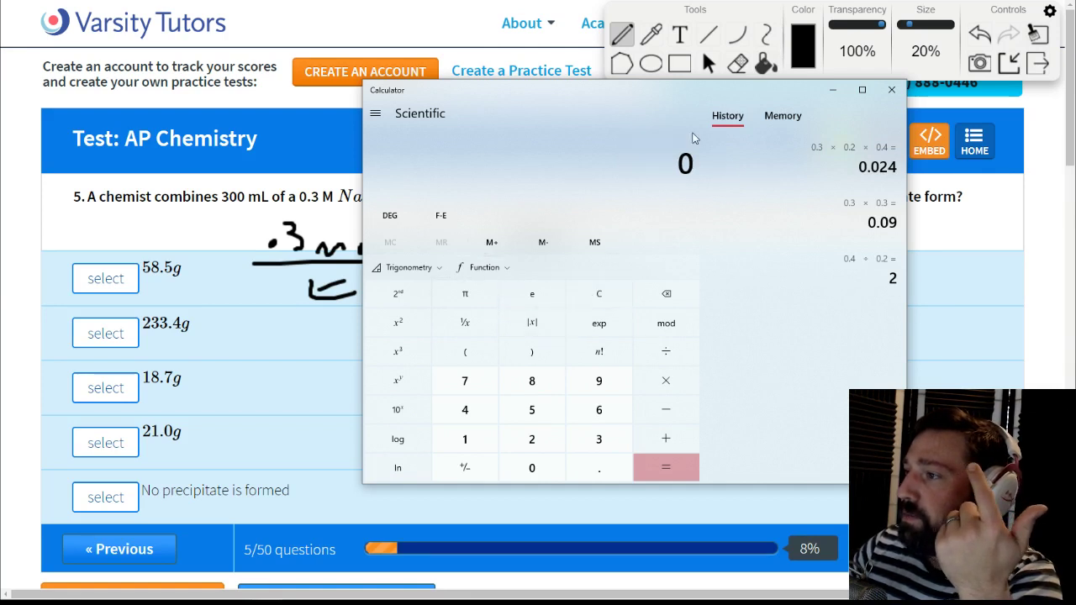
type(".2*.4")
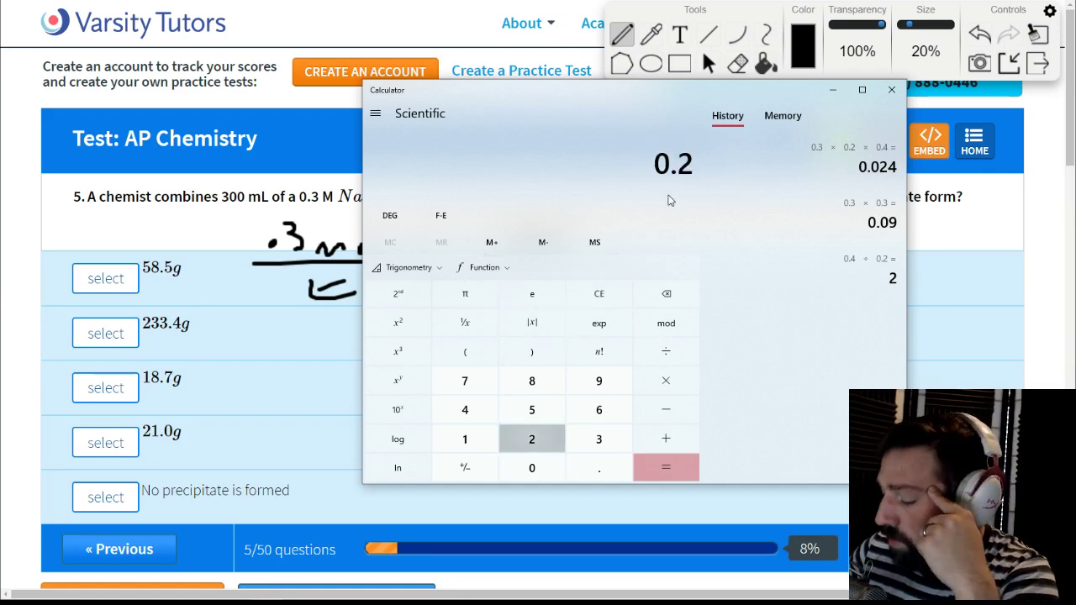
key("Return")
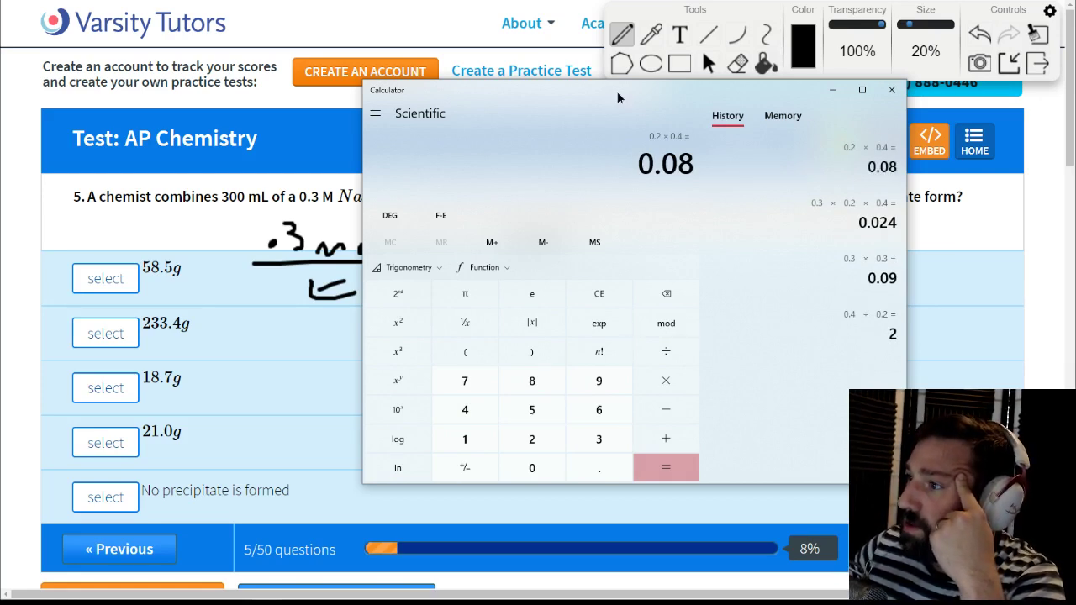
left_click_drag(617, 99, 620, 275)
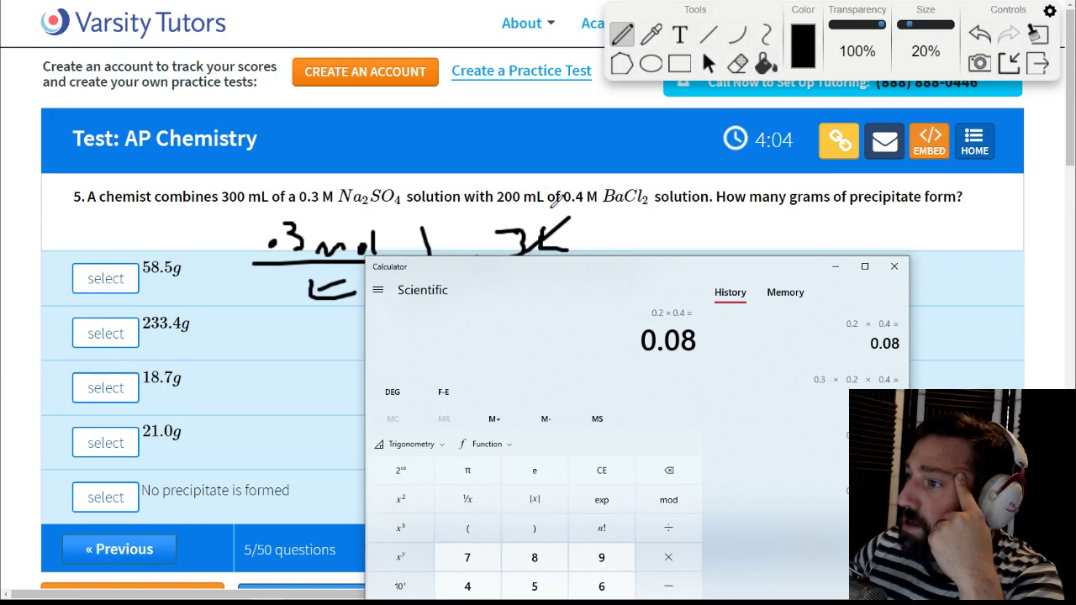
Step: Back on the test, underline BaCl2 and erase the old 0.3 mol notes
key("alt+Tab")
left_click_drag(643, 208, 602, 213)
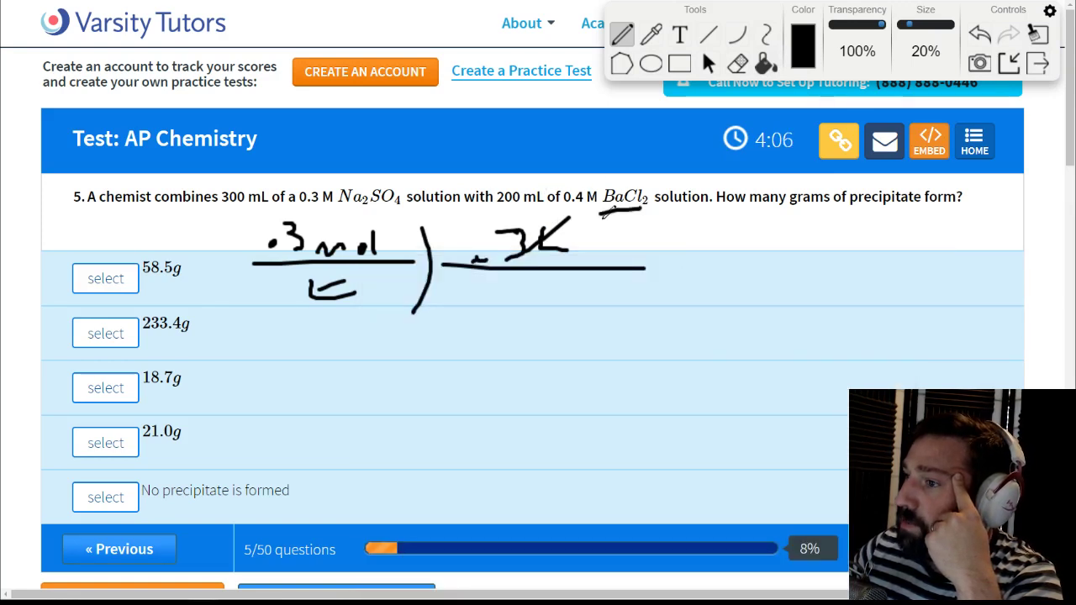
left_click(1039, 66)
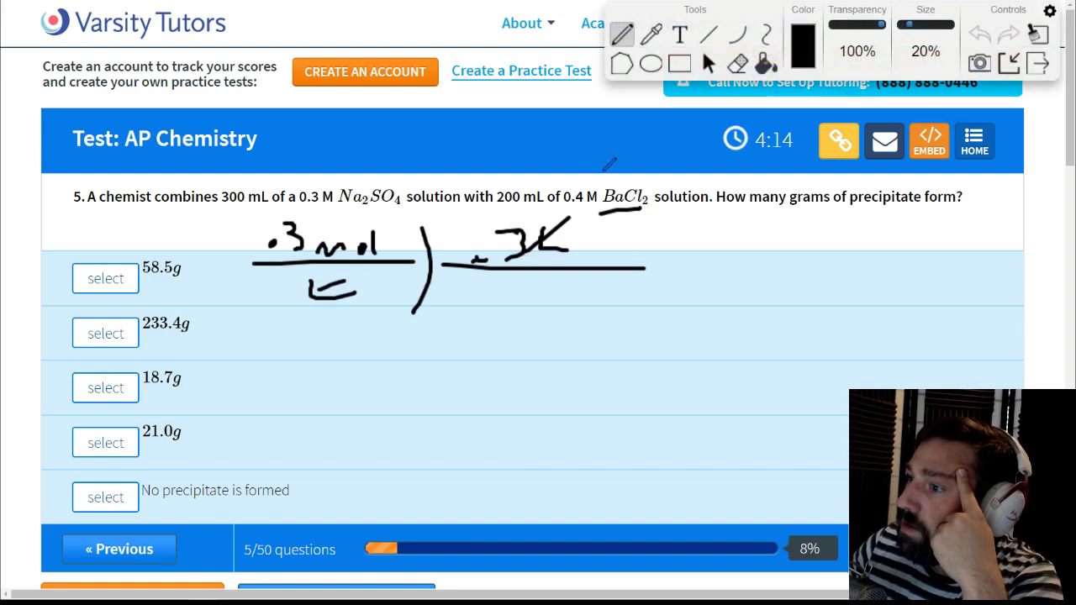
left_click(737, 64)
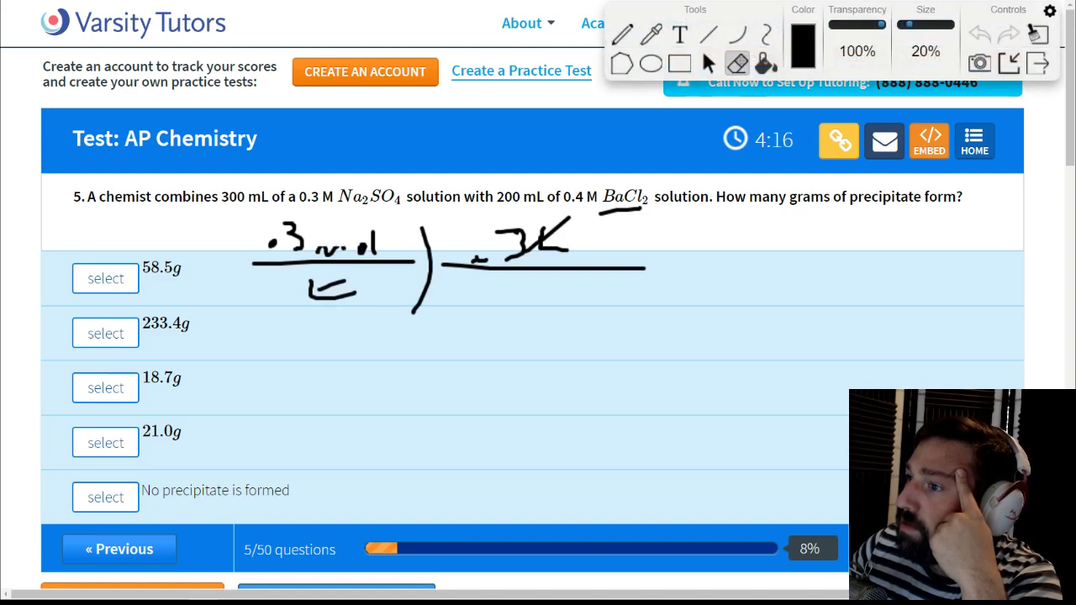
left_click_drag(284, 222, 304, 248)
left_click_drag(497, 231, 630, 210)
left_click_drag(484, 268, 635, 268)
mouse_move(569, 268)
left_mouse_down()
mouse_move(417, 309)
mouse_move(319, 290)
mouse_move(332, 252)
mouse_move(562, 223)
left_mouse_up()
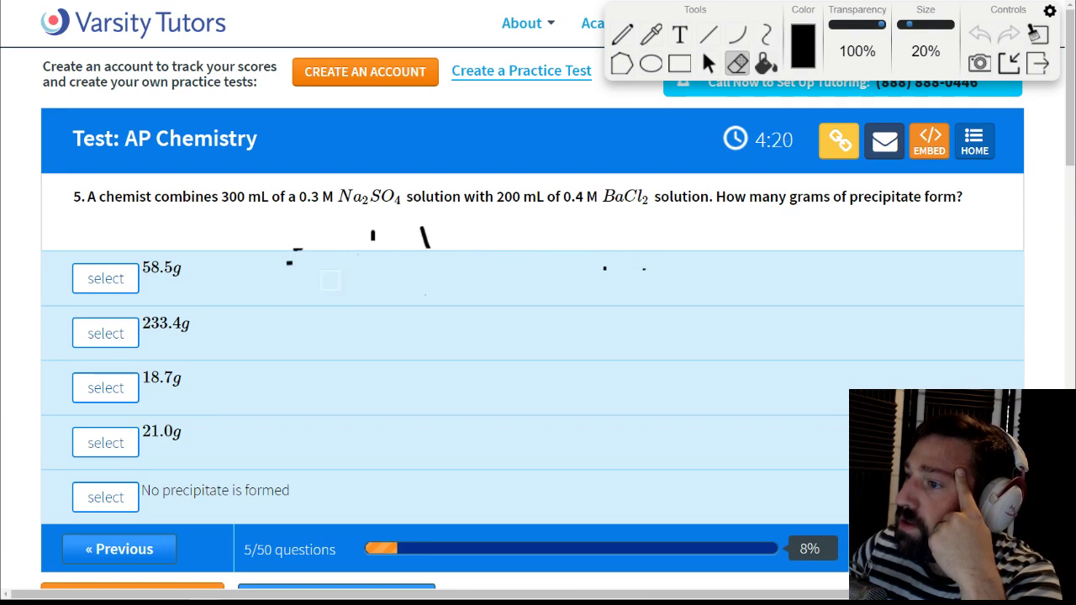
mouse_move(330, 280)
left_mouse_down()
mouse_move(424, 237)
mouse_move(291, 262)
left_mouse_up()
left_click_drag(643, 267, 581, 263)
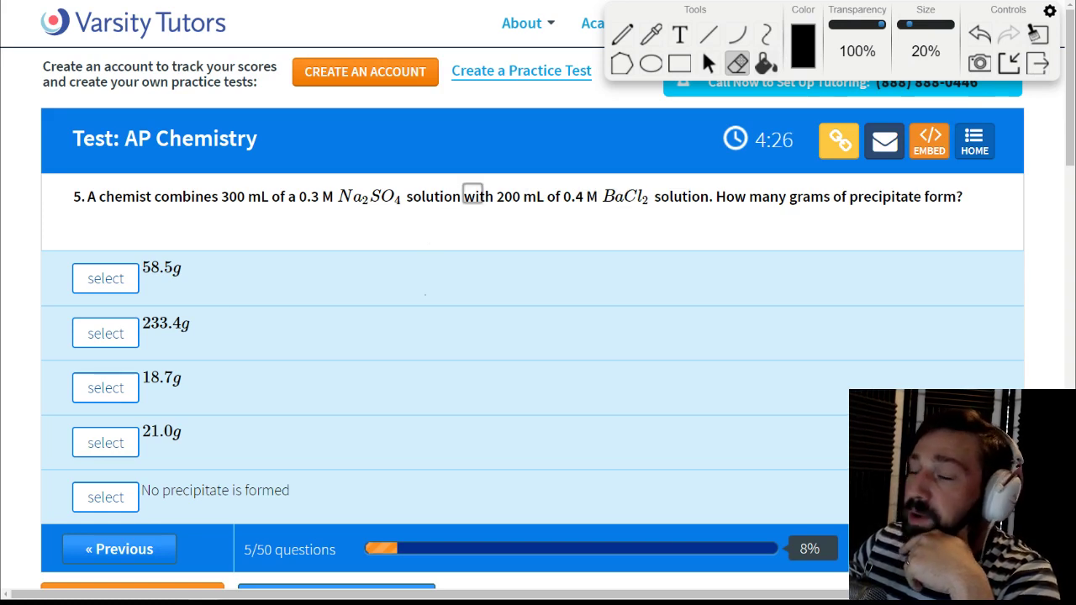
Step: Write the .08 mol × ___/mol conversion setup under question 5
left_click(621, 33)
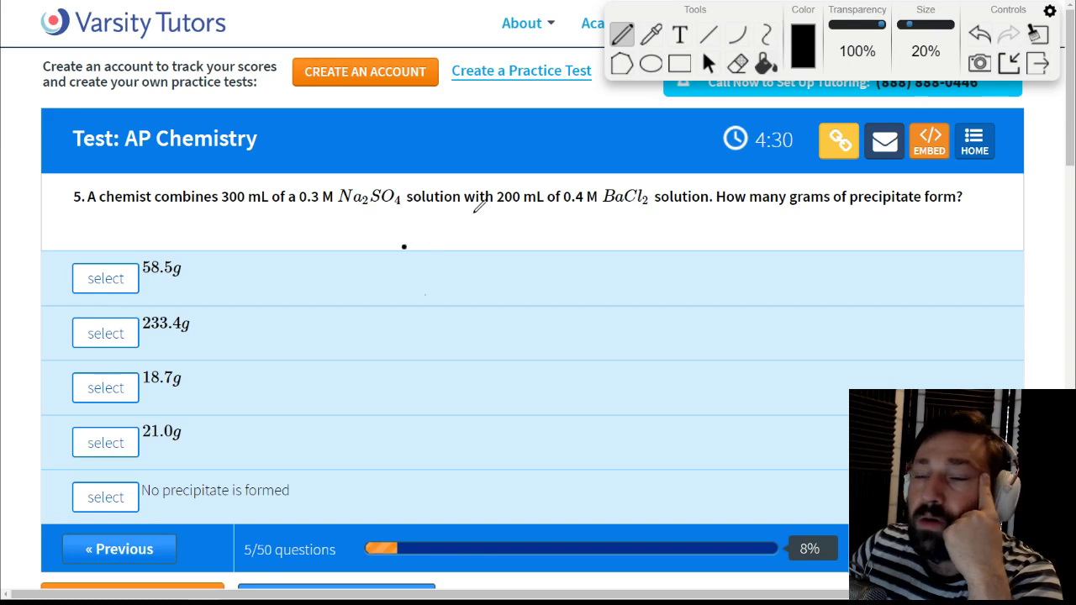
mouse_move(437, 220)
left_mouse_down()
mouse_move(431, 207)
mouse_move(459, 234)
mouse_move(518, 246)
left_mouse_up()
left_click_drag(377, 257, 526, 255)
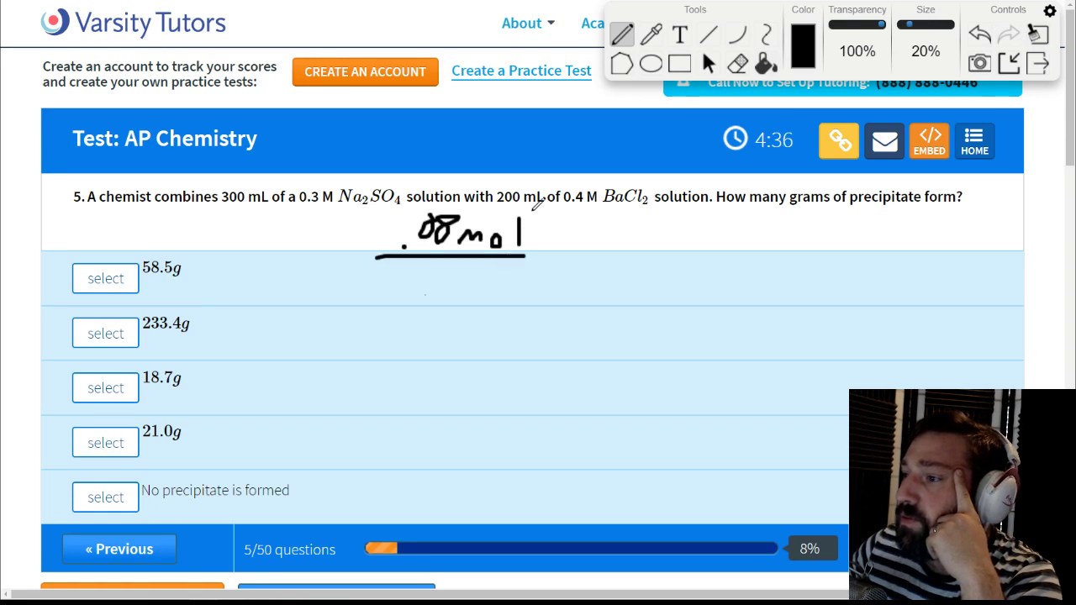
left_click_drag(533, 215, 535, 314)
left_click_drag(563, 266, 743, 262)
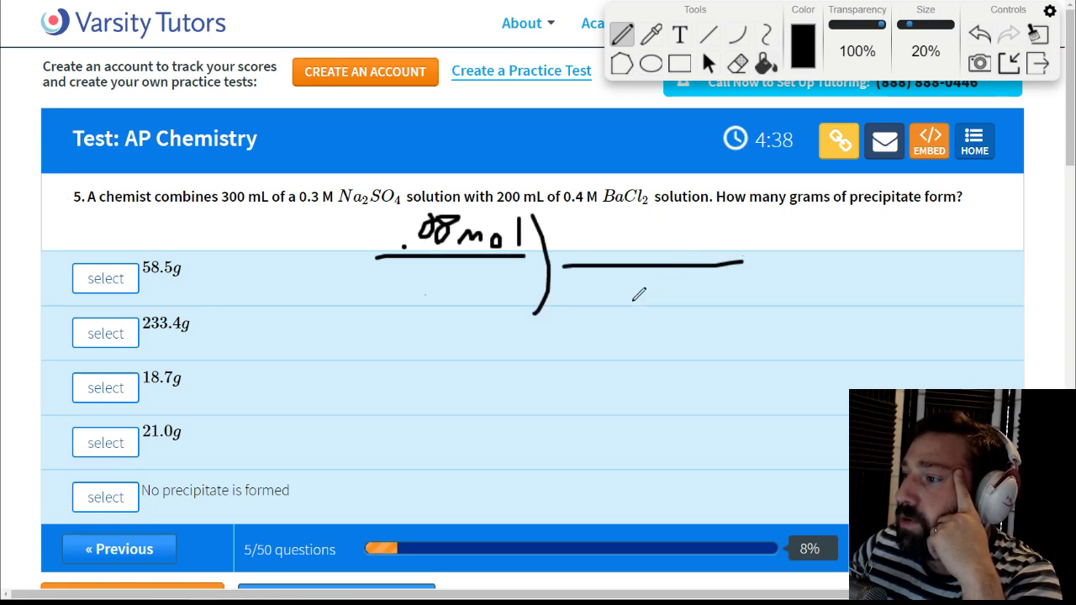
mouse_move(637, 309)
left_mouse_down()
mouse_move(664, 294)
mouse_move(691, 310)
left_mouse_up()
left_click_drag(695, 292, 693, 296)
left_click_drag(704, 288, 702, 311)
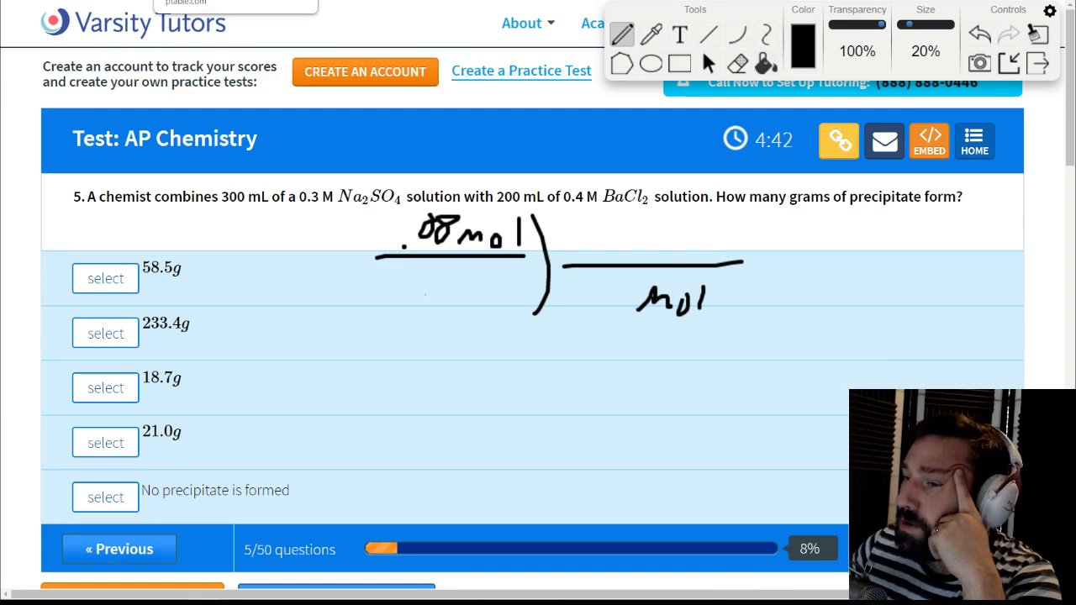
key("alt+Tab")
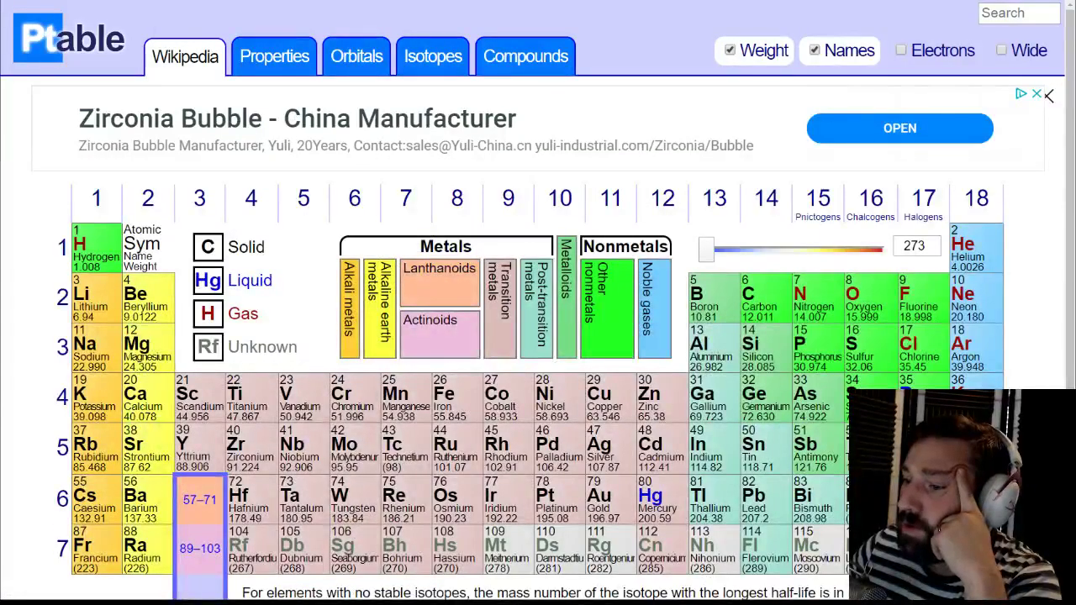
Step: Bring back the calculator, clear it, and shrink it beside the periodic table
mouse_move(286, 589)
left_click(318, 572)
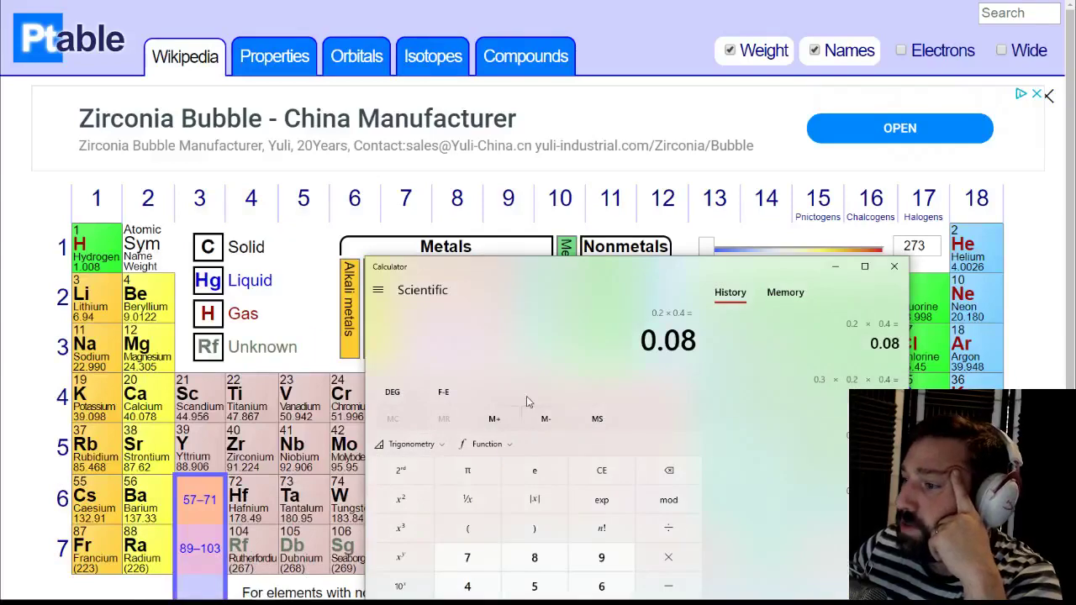
left_click(601, 471)
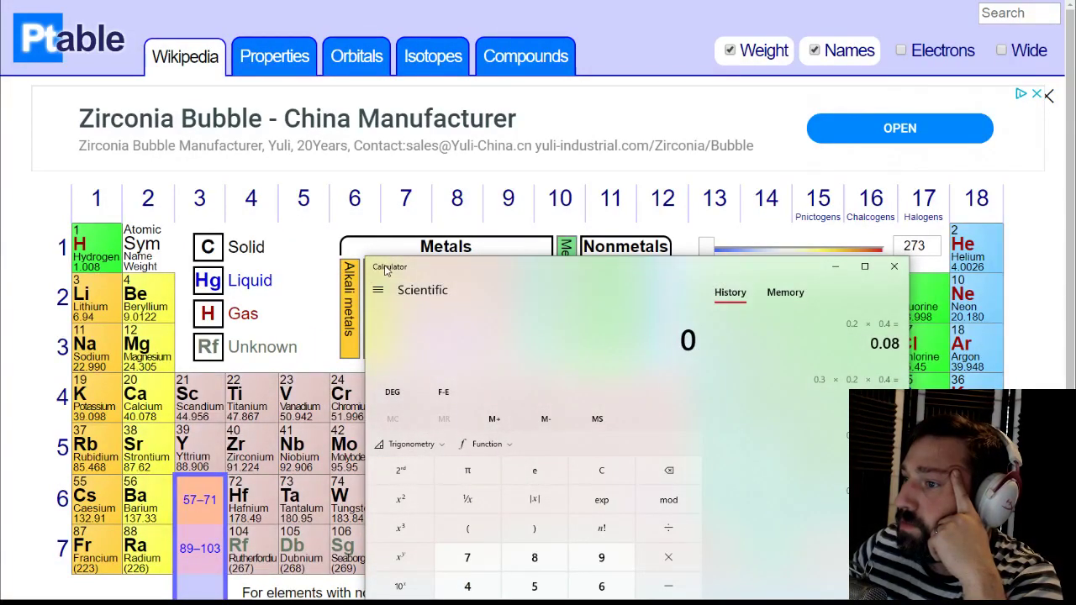
left_click_drag(445, 259, 454, 350)
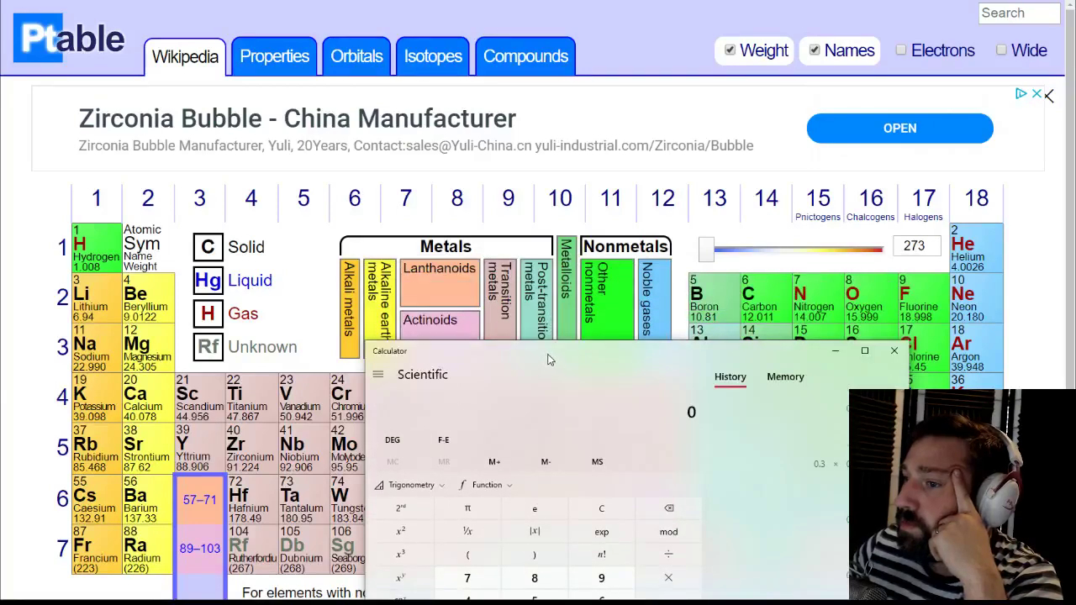
left_click_drag(548, 357, 594, 159)
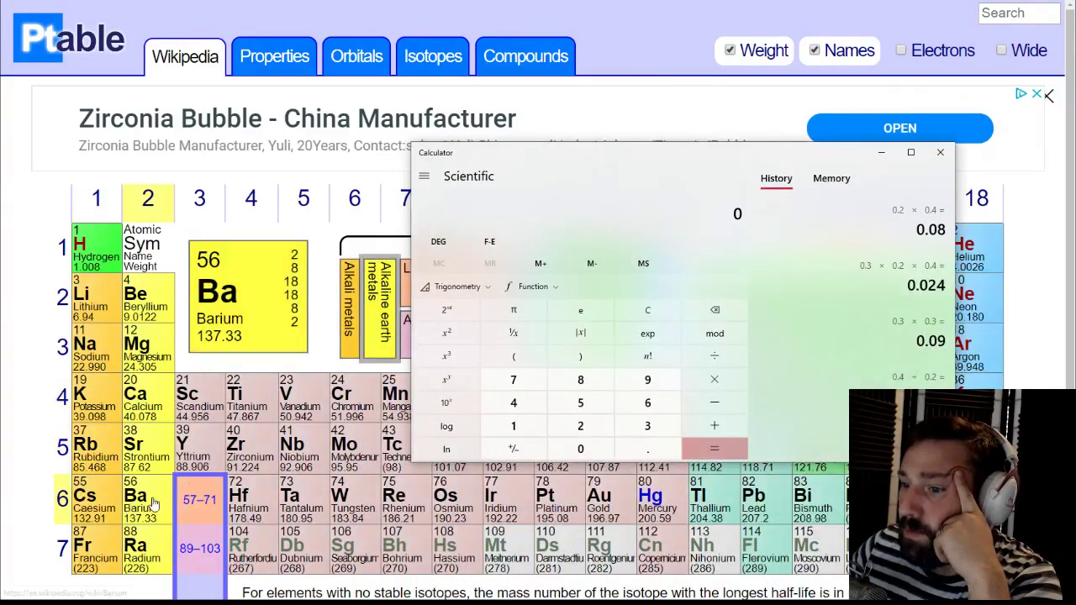
Step: Total BaSO4's molar mass: 137.33 + 32.06 + (4 × 16) = 233.39
type("137.33")
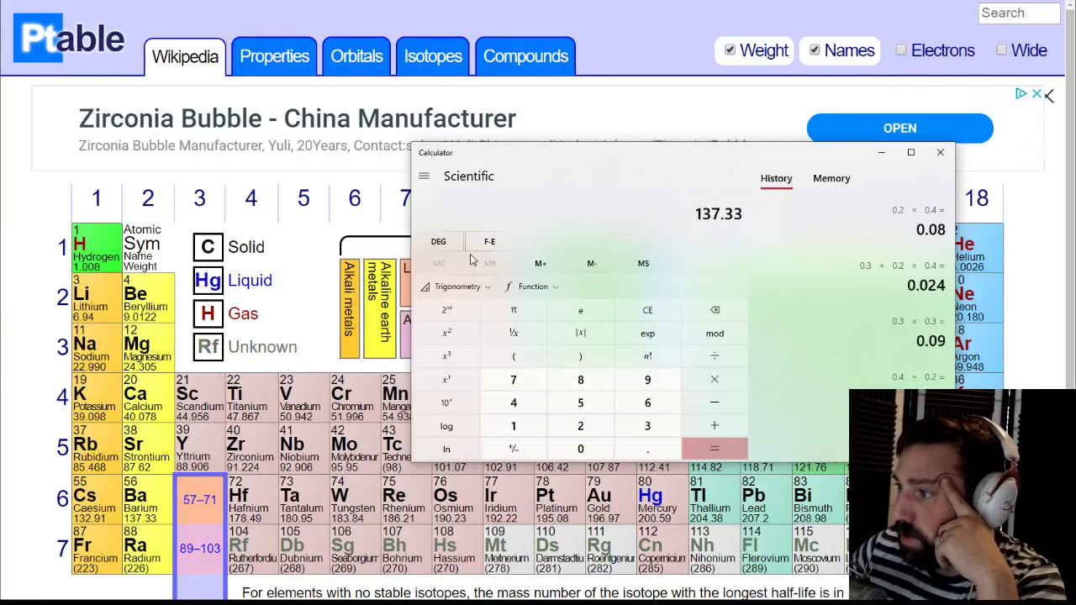
left_click(734, 423)
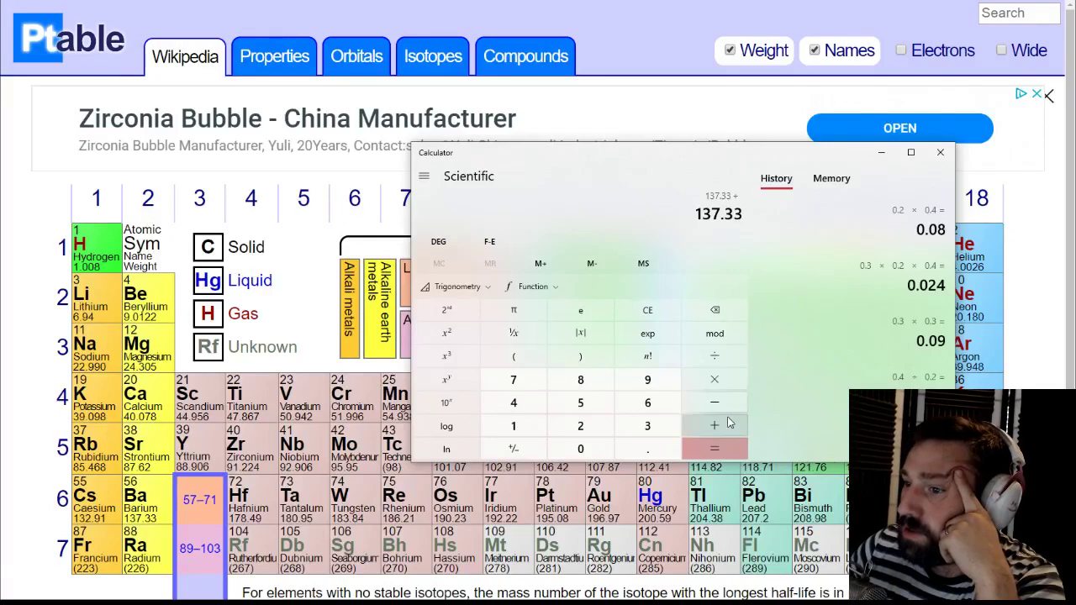
left_click_drag(711, 160, 424, 117)
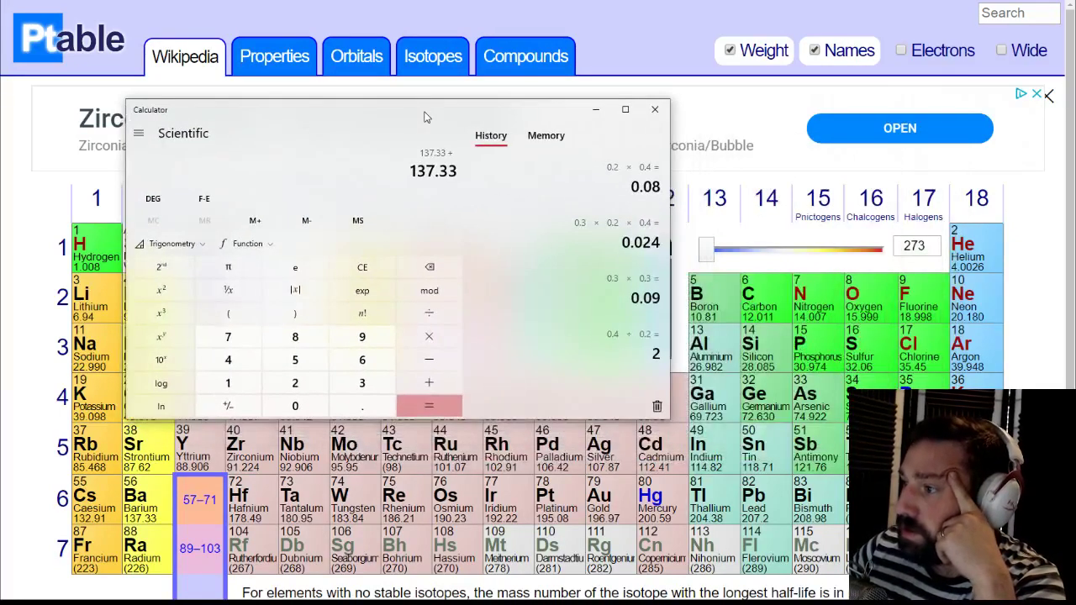
type("32.")
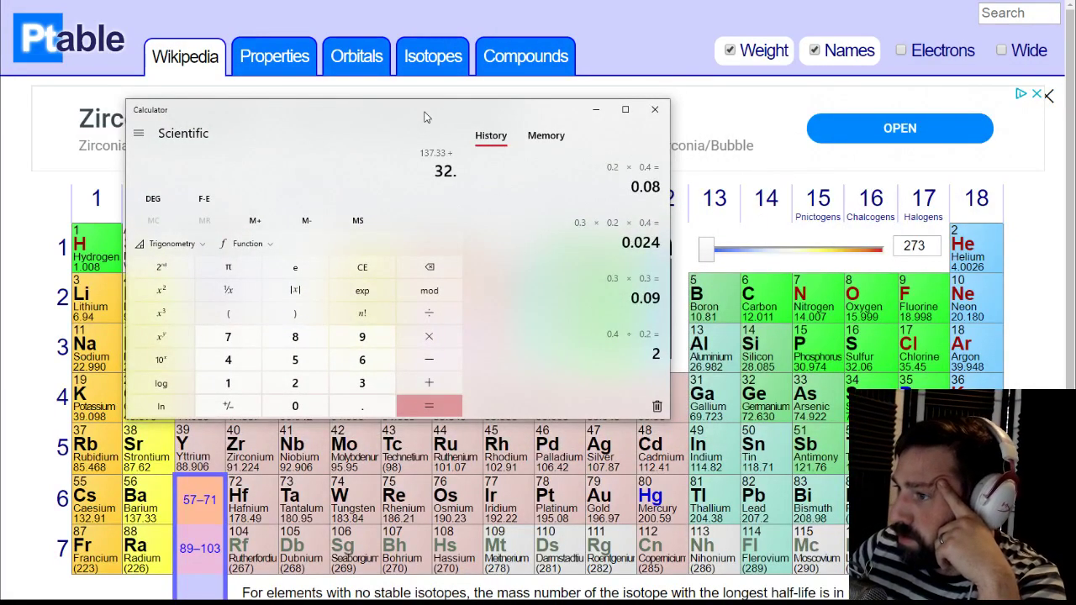
type("06")
key("plus")
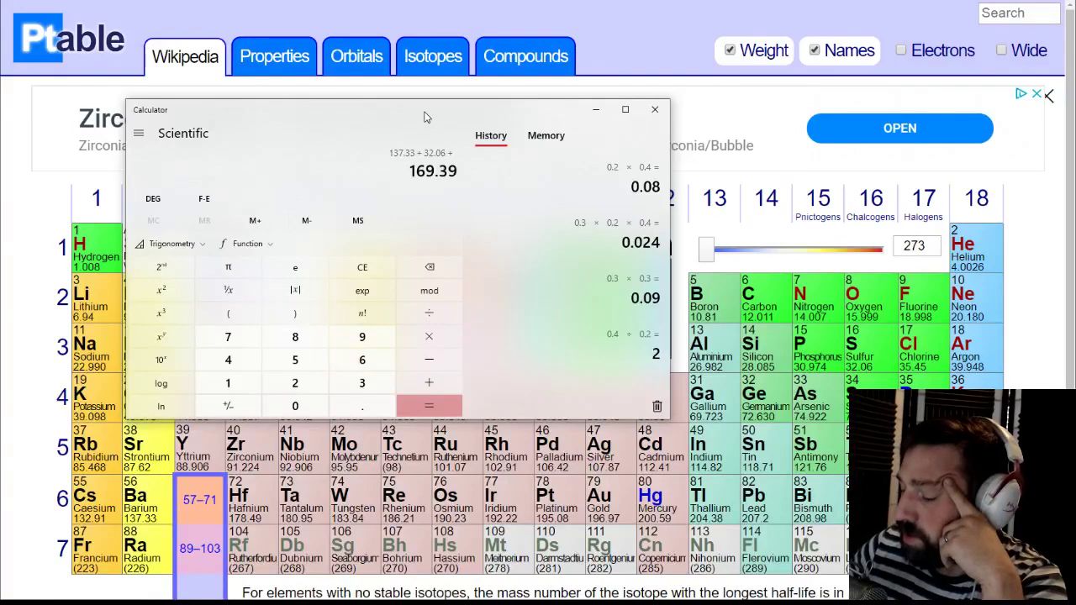
left_click(240, 317)
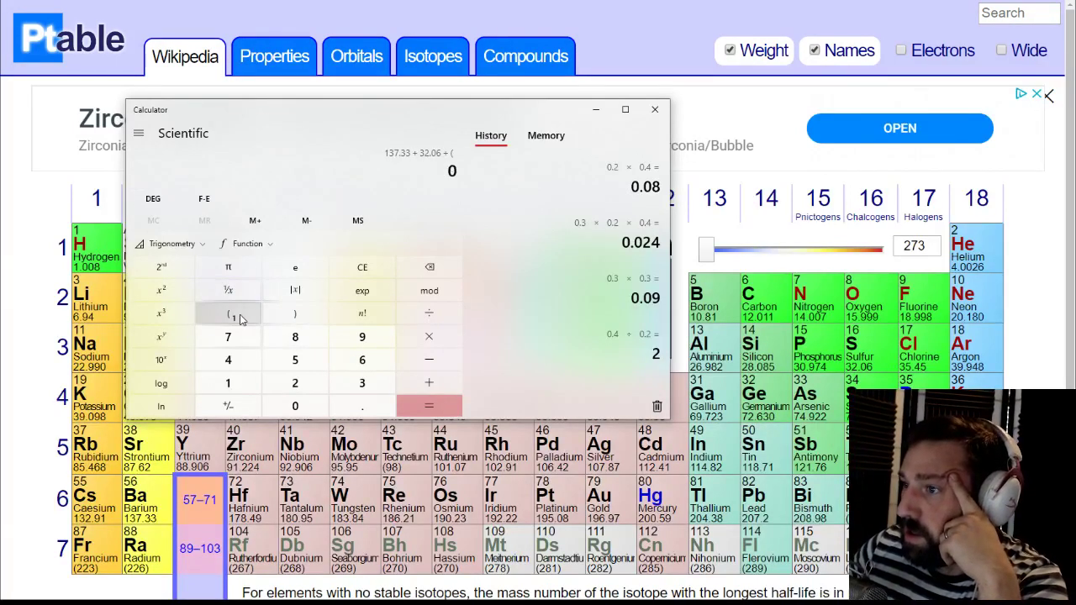
type("4")
key("asterisk")
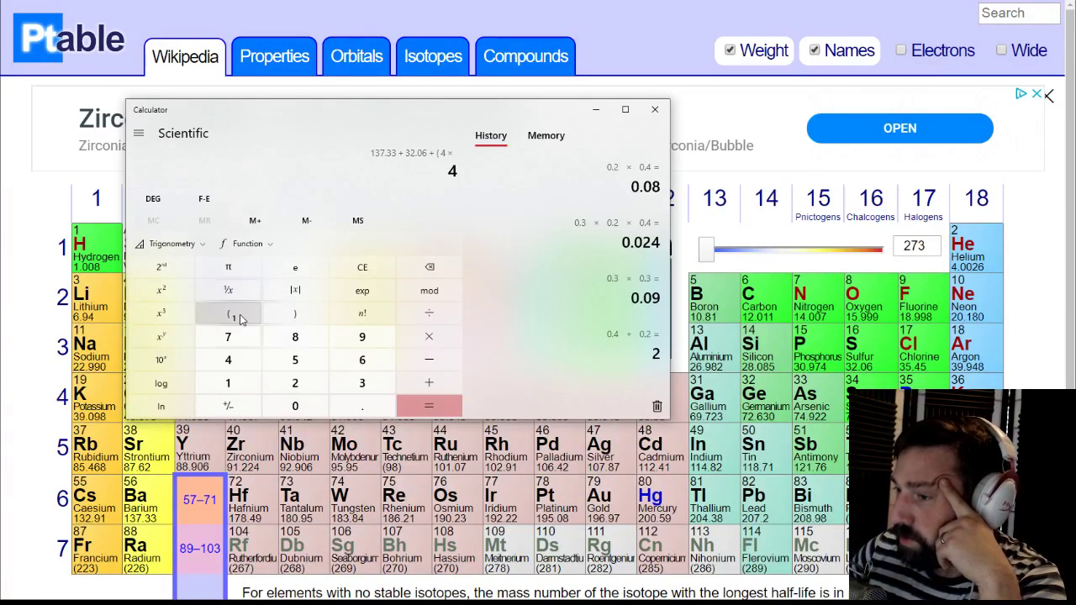
type("16")
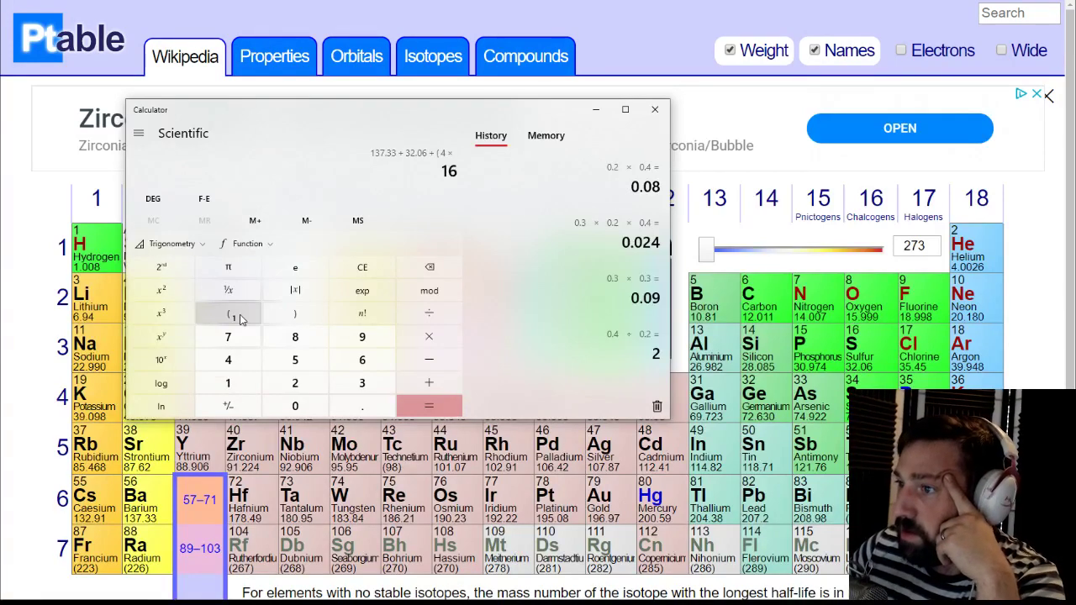
left_click(283, 317)
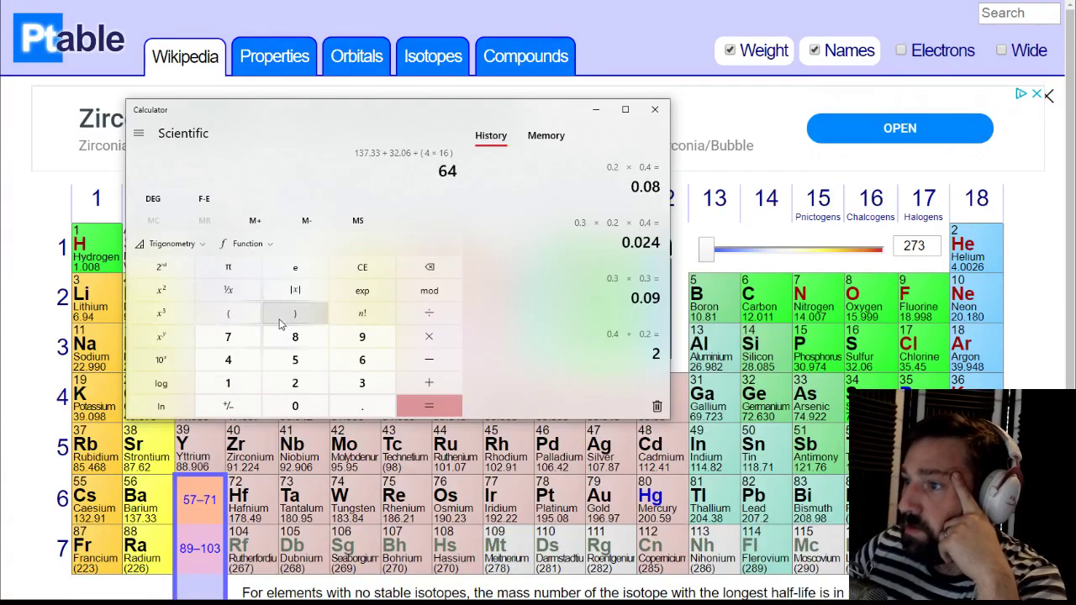
left_click(433, 407)
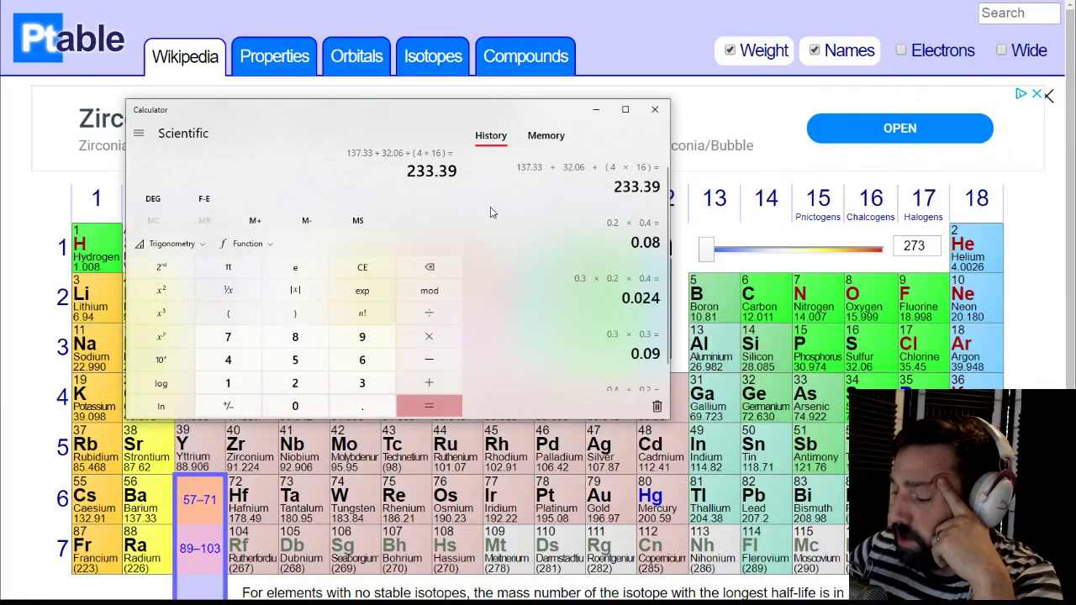
Step: Multiply 233.39 by 0.08 mol to get 18.6712 grams
key("asterisk")
type("0.08")
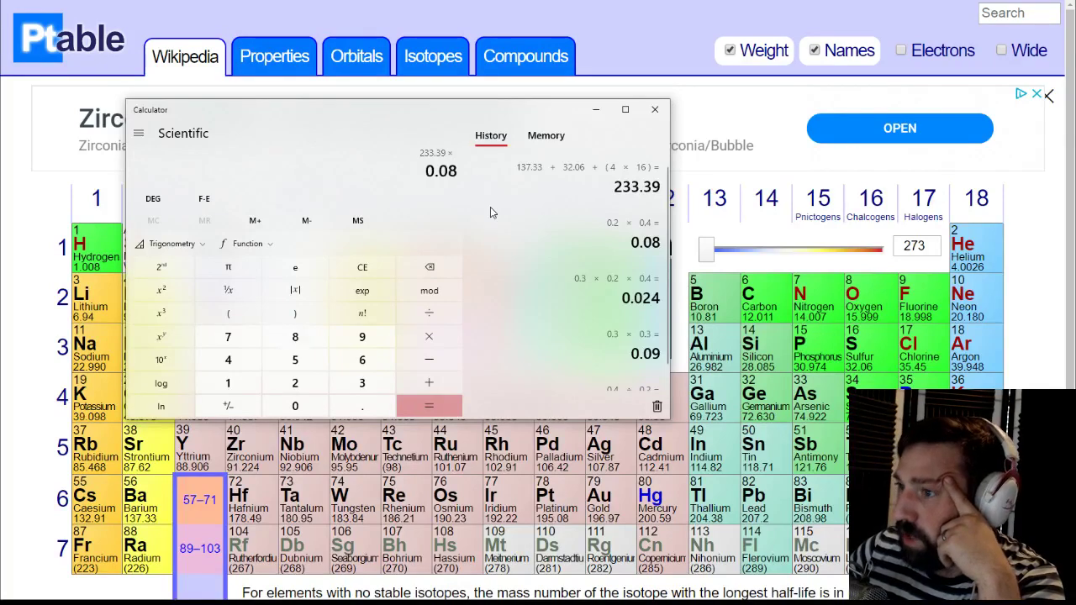
key("Return")
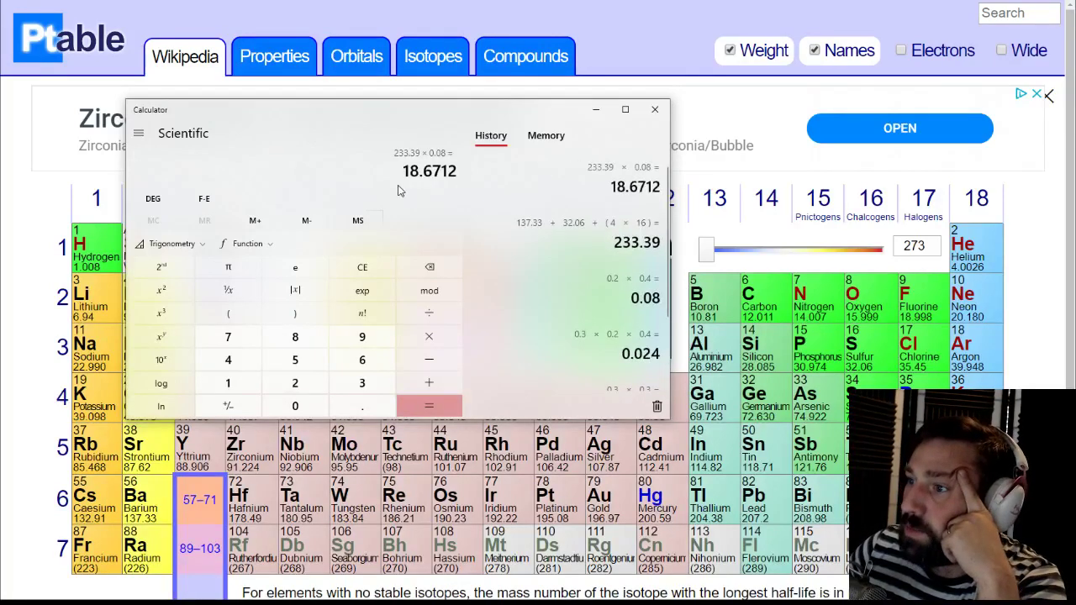
key("alt+Tab")
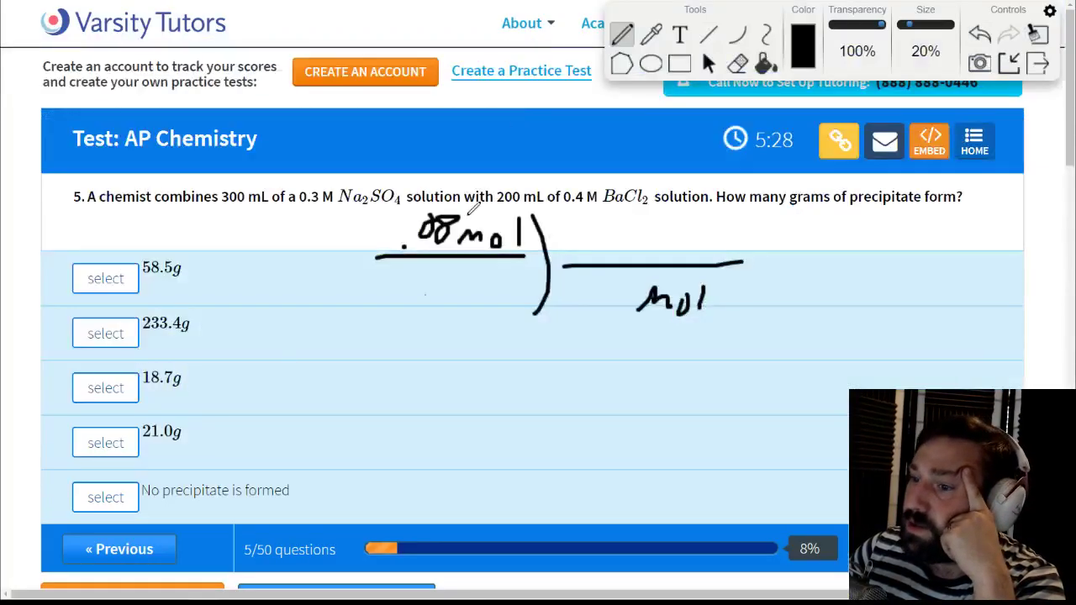
Step: Underline 18.7g, put away the pen tools, and select 18.7g for question 5
left_click_drag(145, 394, 181, 393)
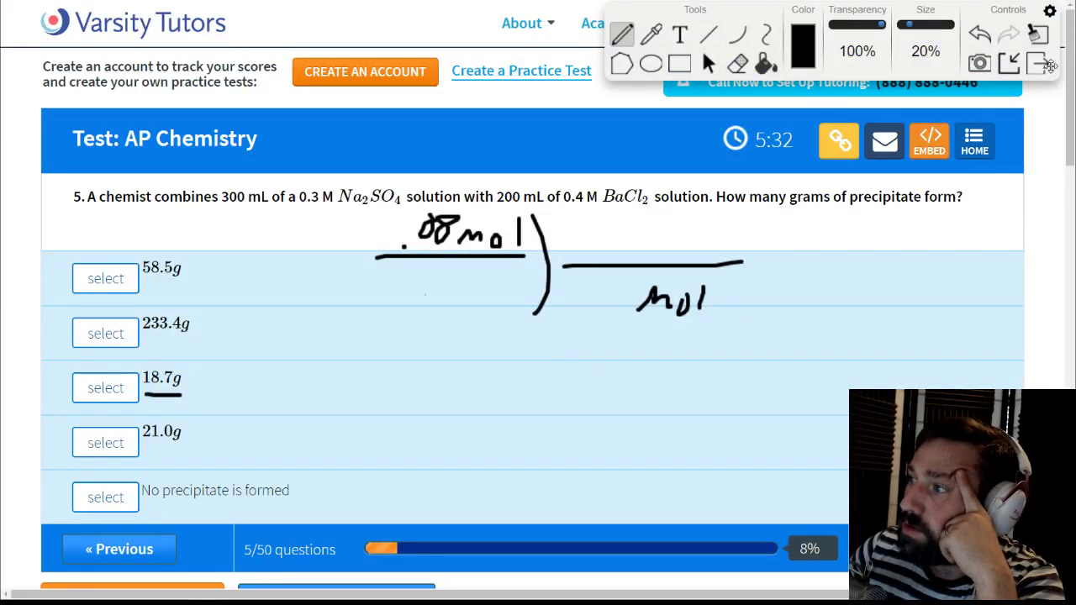
left_click(1039, 64)
left_click(107, 389)
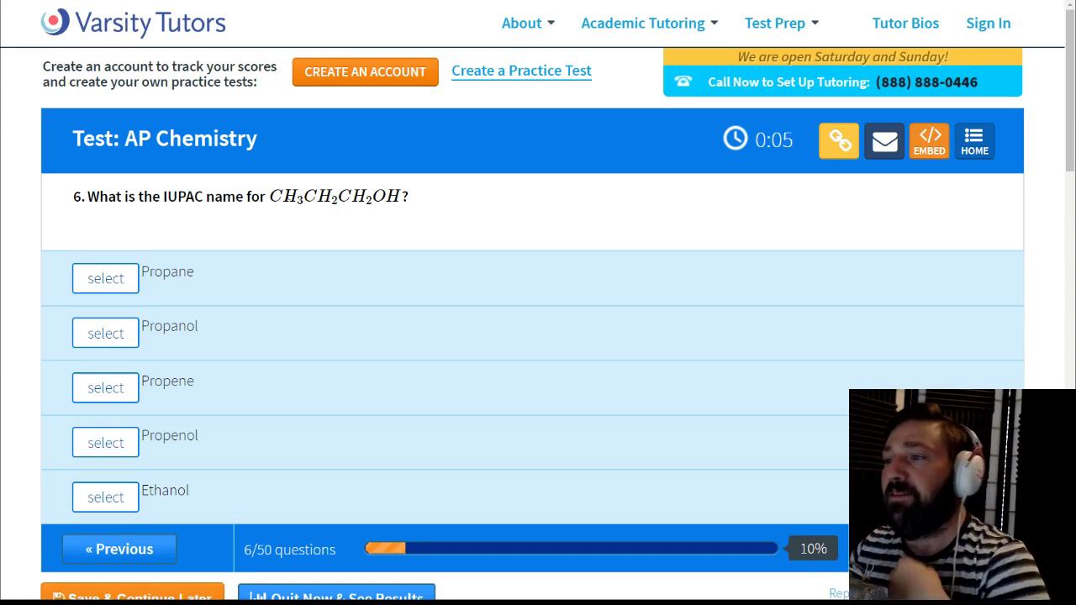
Step: Study CH3CH2CH2OH by highlighting it and its OH group, briefly picking then dropping Propane
left_click_drag(267, 196, 466, 208)
left_click(467, 207)
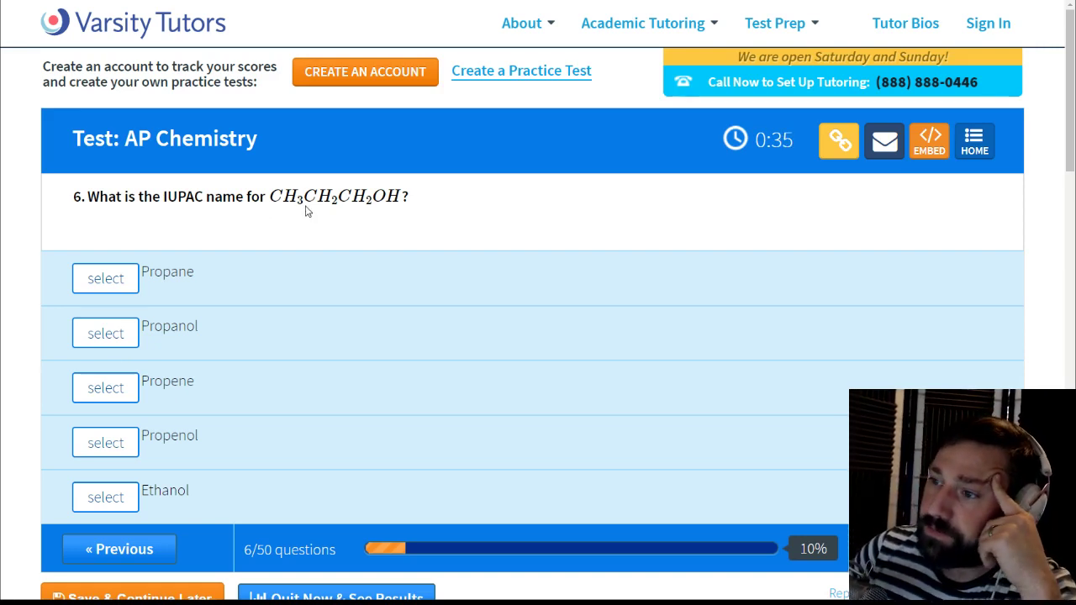
left_click_drag(266, 195, 410, 198)
left_click(471, 211)
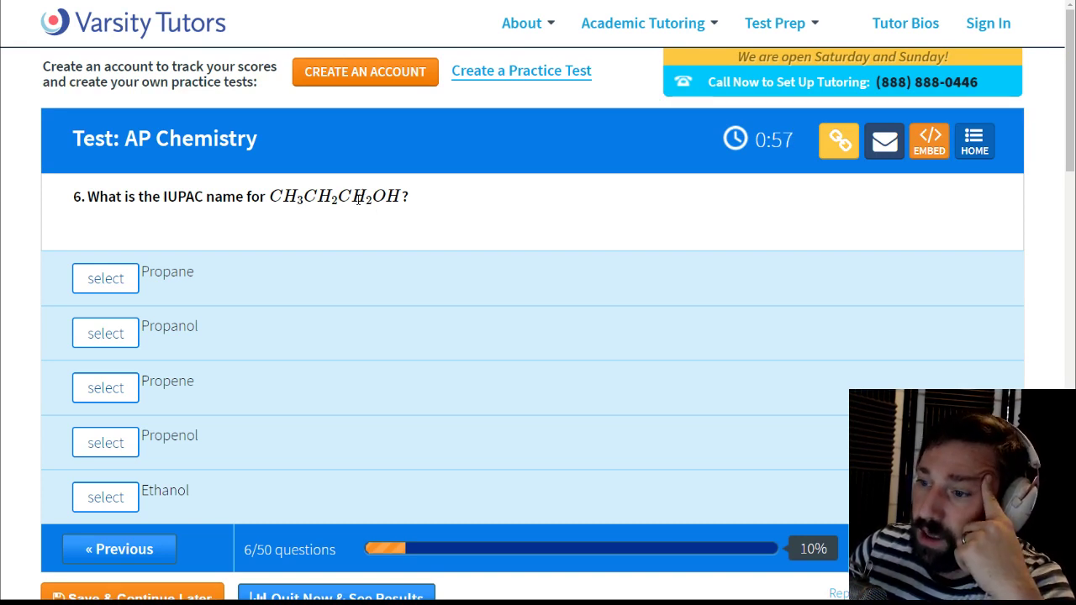
left_click(238, 267)
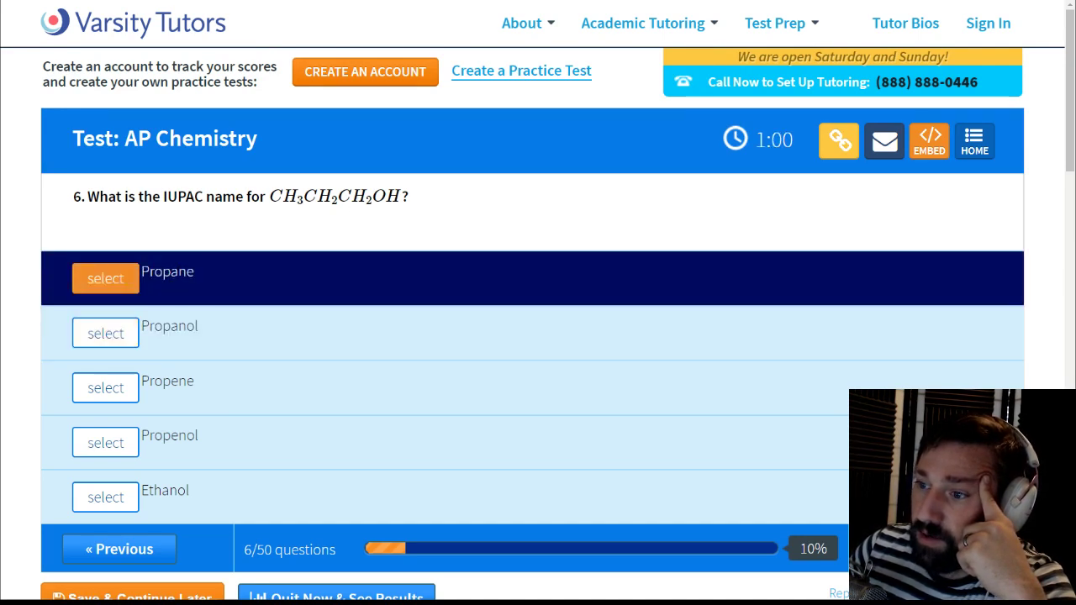
left_click(349, 210)
left_click_drag(373, 198, 404, 196)
left_click(387, 195)
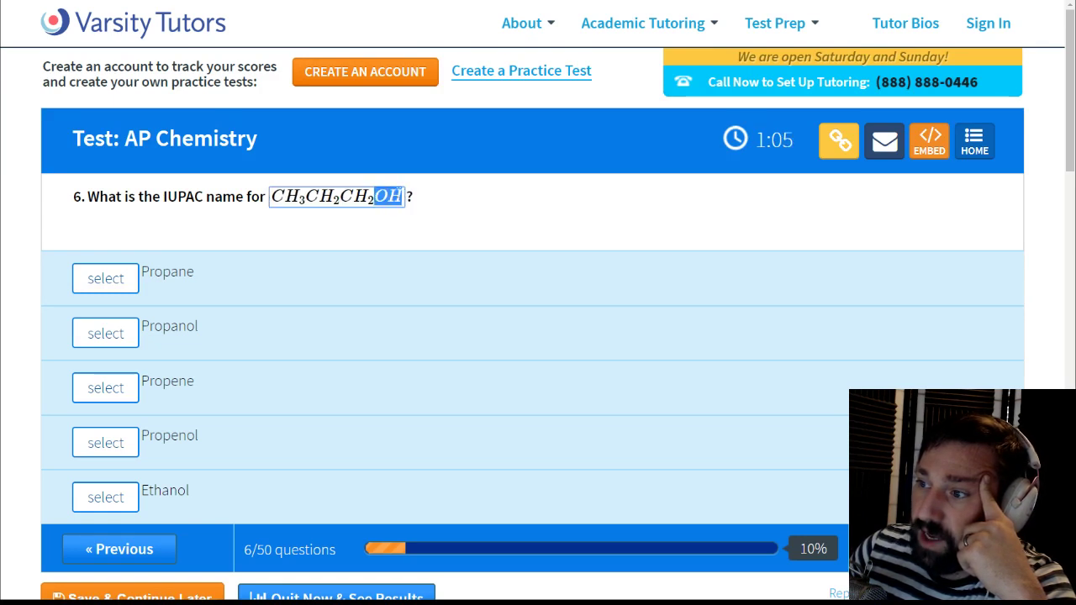
left_click(394, 232)
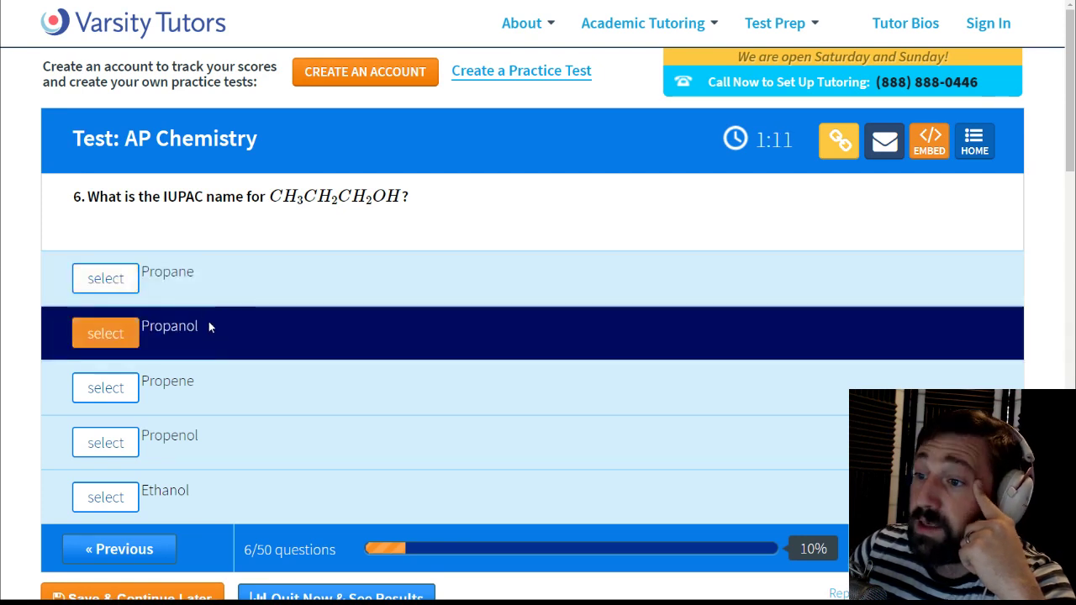
Step: Compare the Propanol, Propenol and Ethanol endings against the highlighted formula carbons
left_click_drag(183, 328, 199, 328)
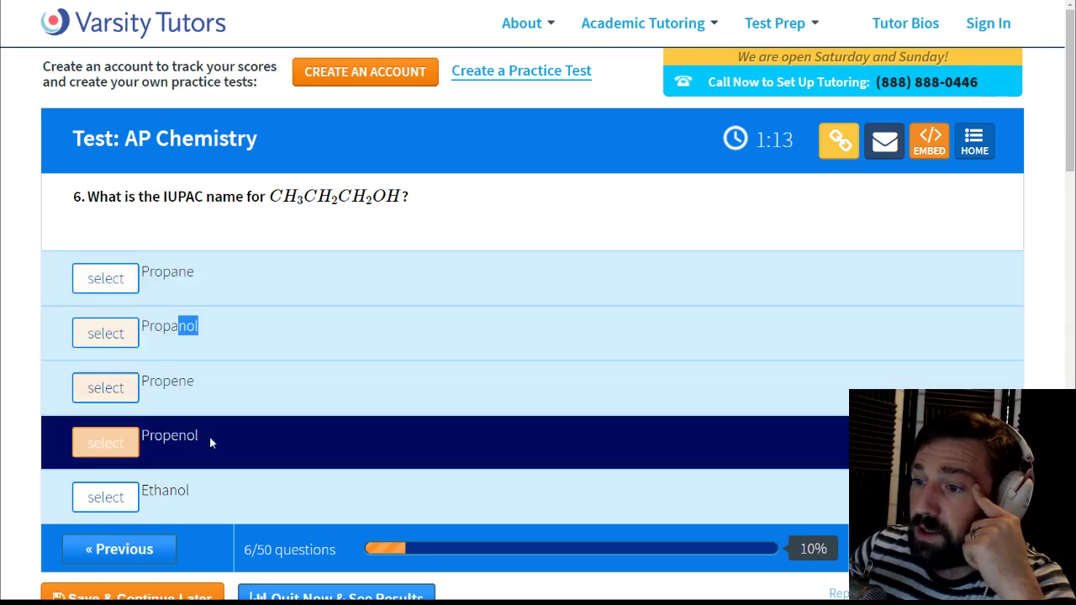
left_click_drag(210, 437, 187, 437)
left_click_drag(186, 496, 213, 495)
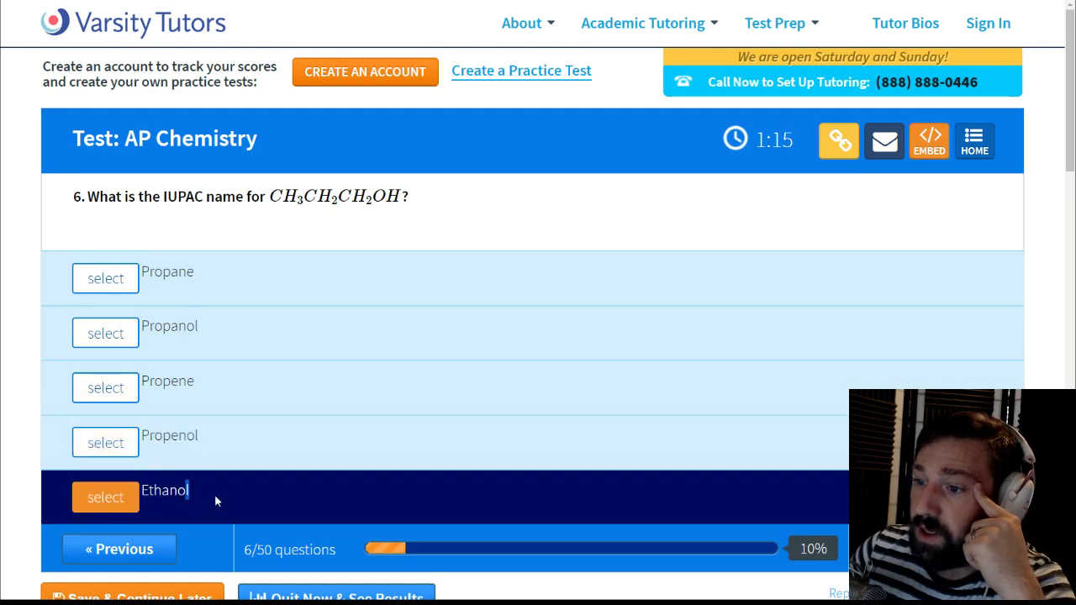
left_click_drag(171, 436, 200, 436)
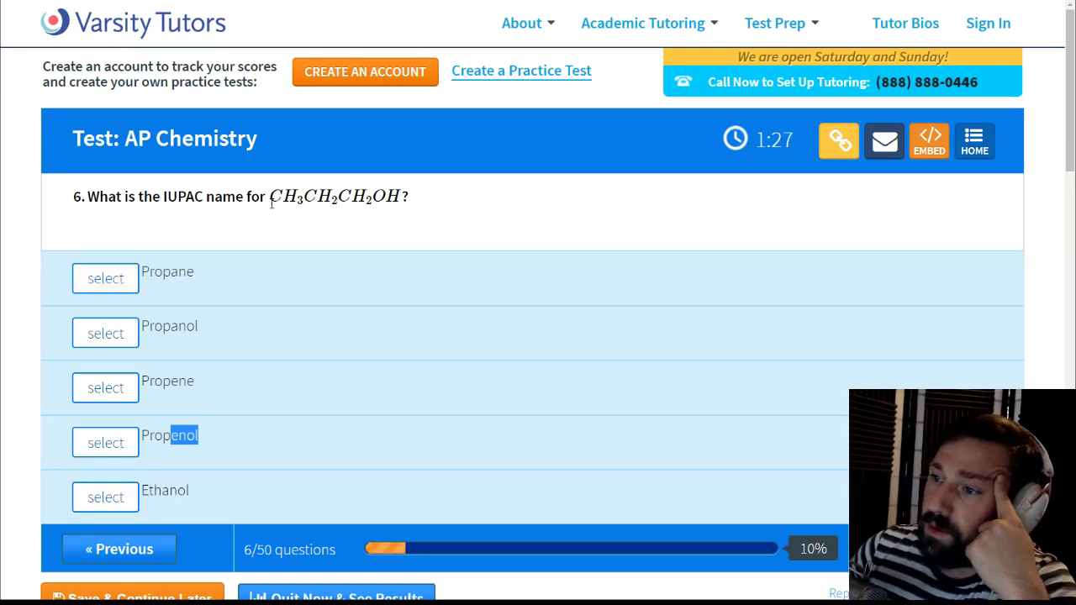
left_click_drag(274, 196, 405, 197)
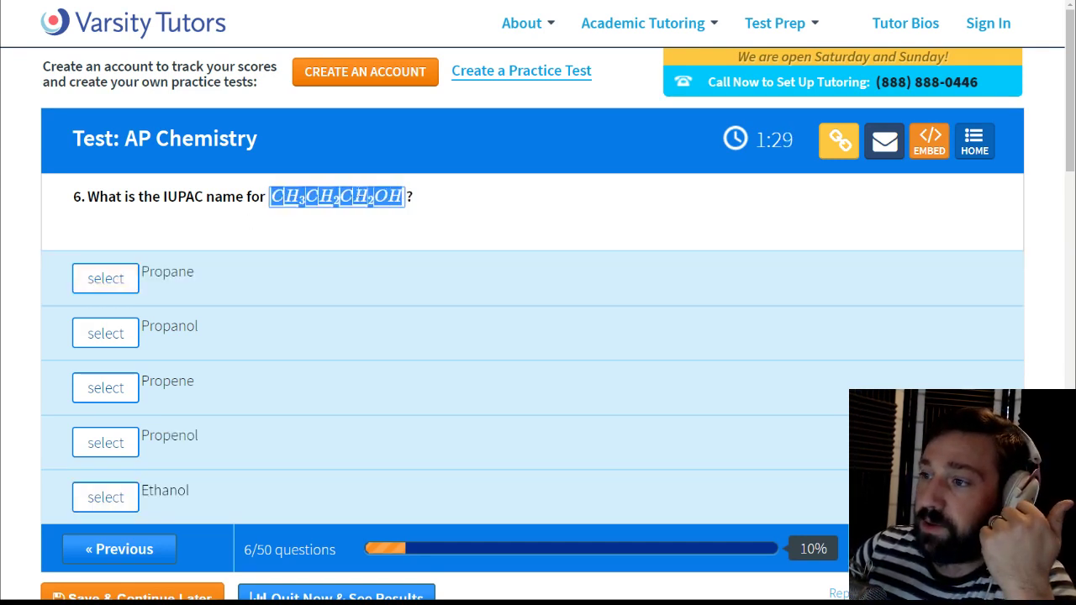
left_click(314, 196)
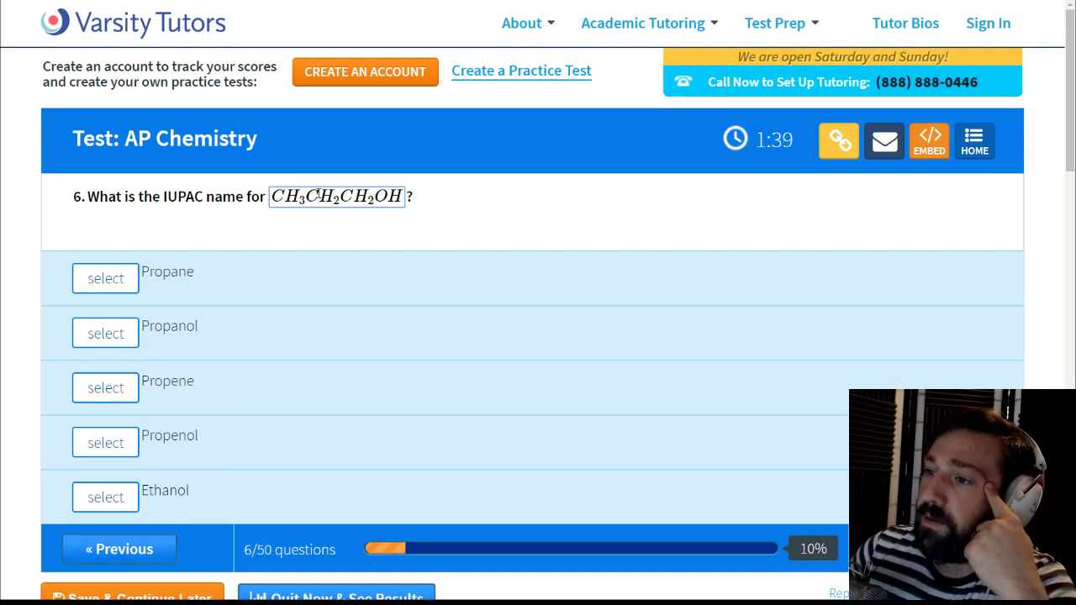
left_click_drag(310, 199, 272, 193)
left_click(292, 226)
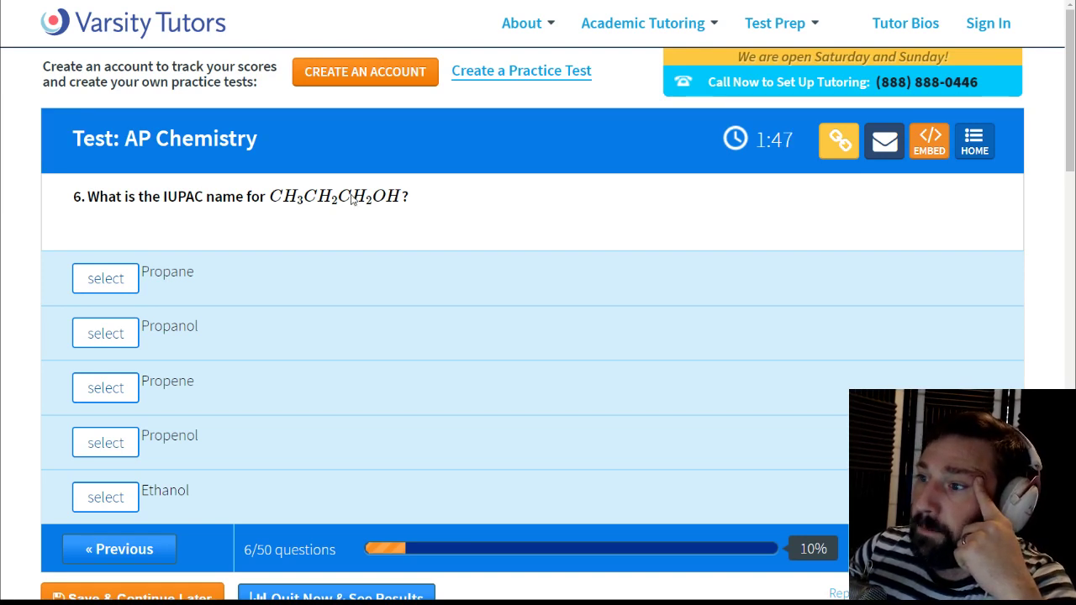
left_click_drag(351, 199, 298, 221)
left_click(303, 225)
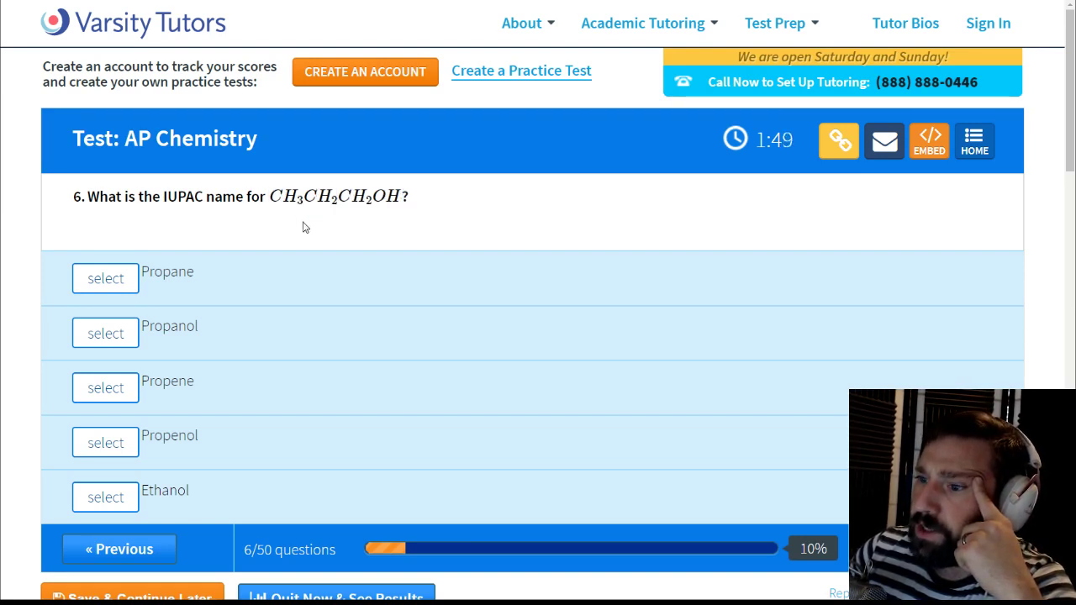
Step: Try Propane, Propene and Propenol, then submit Propanol as the answer
left_click(105, 279)
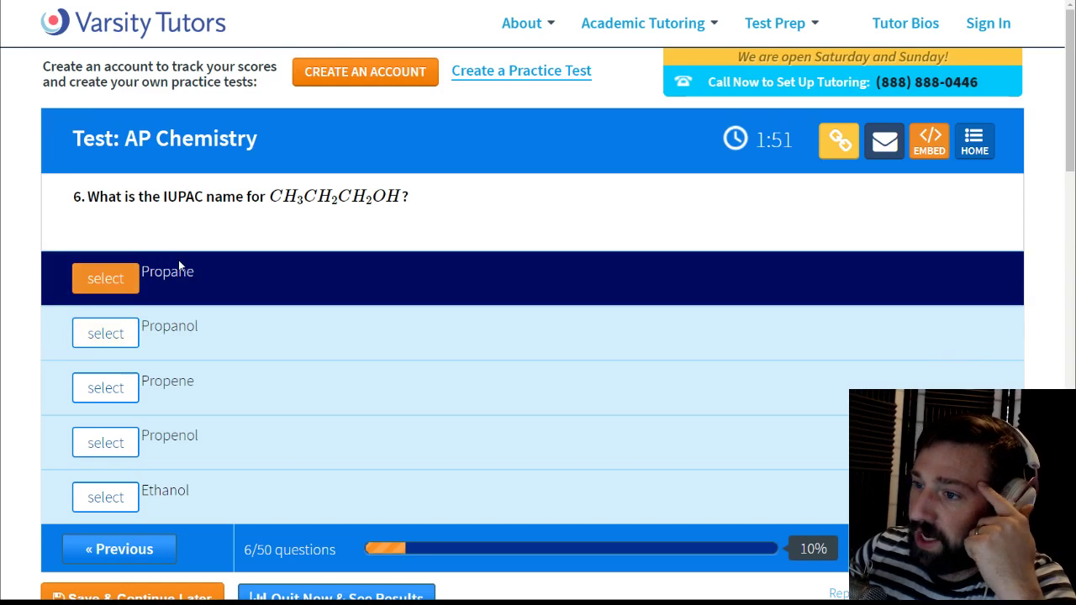
left_click(149, 321)
left_click(197, 396)
left_click(194, 442)
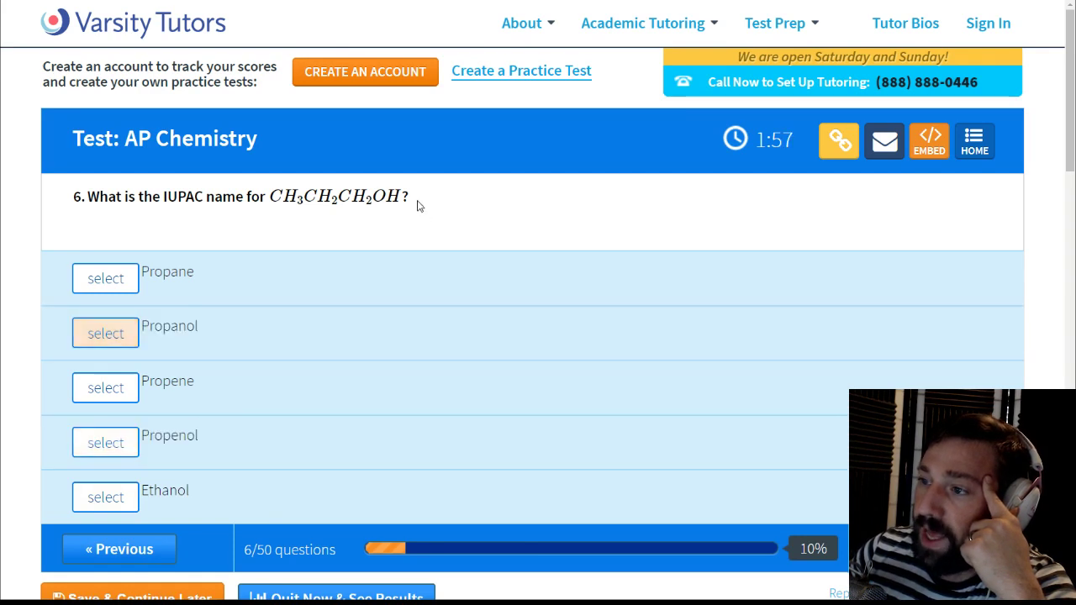
left_click(116, 341)
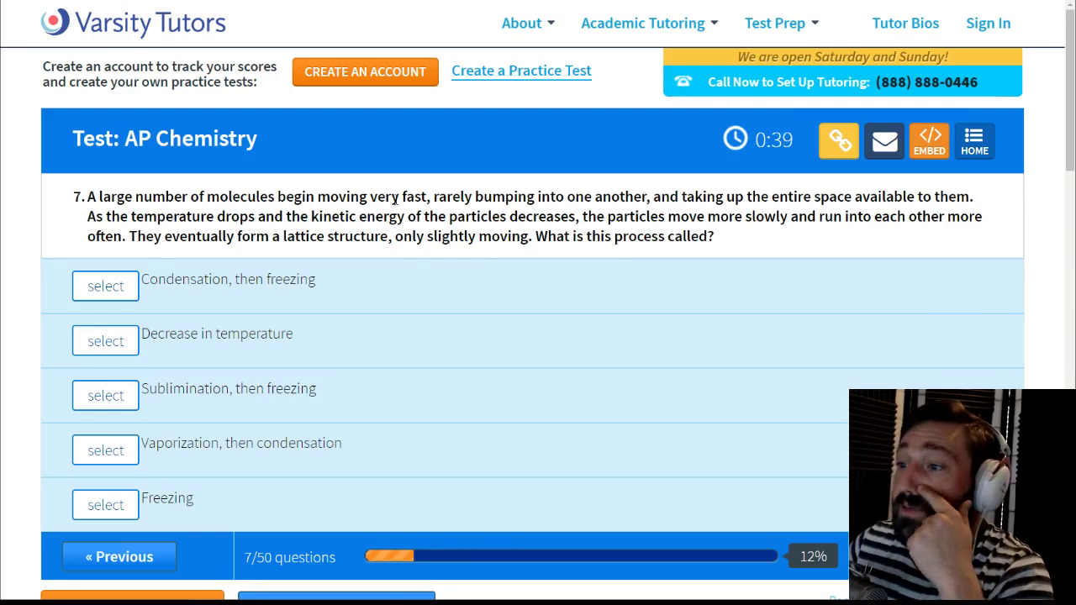
left_click_drag(282, 236, 389, 237)
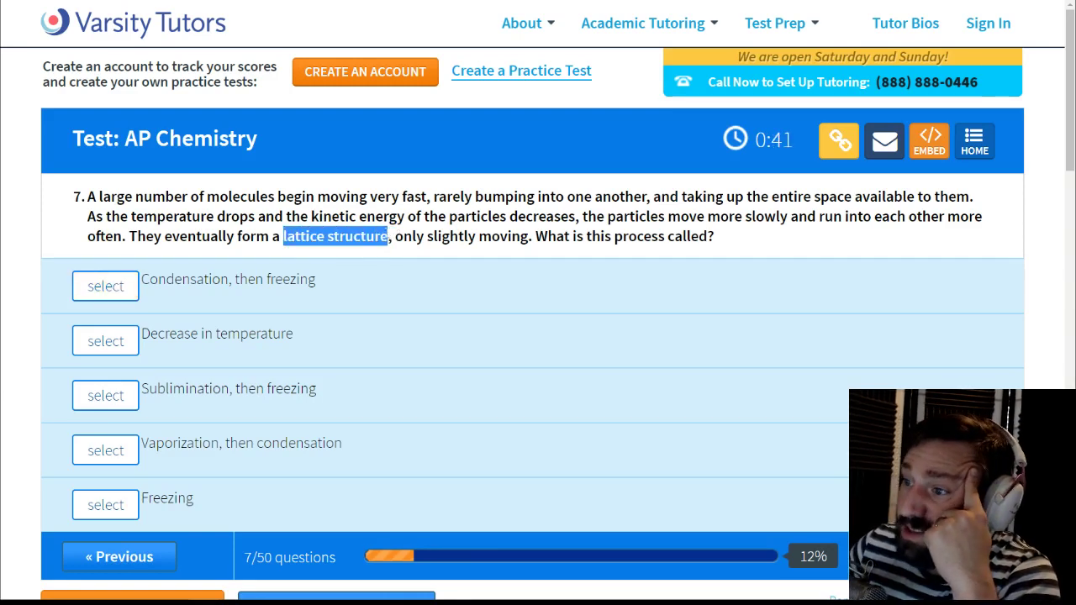
left_click(389, 237)
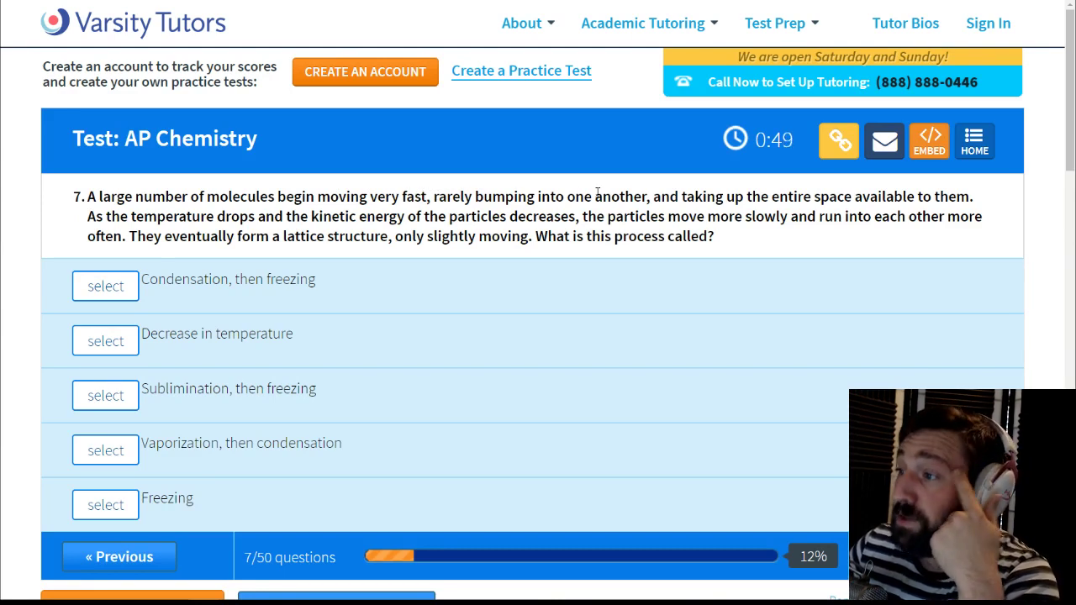
left_click_drag(683, 197, 973, 197)
left_click(975, 196)
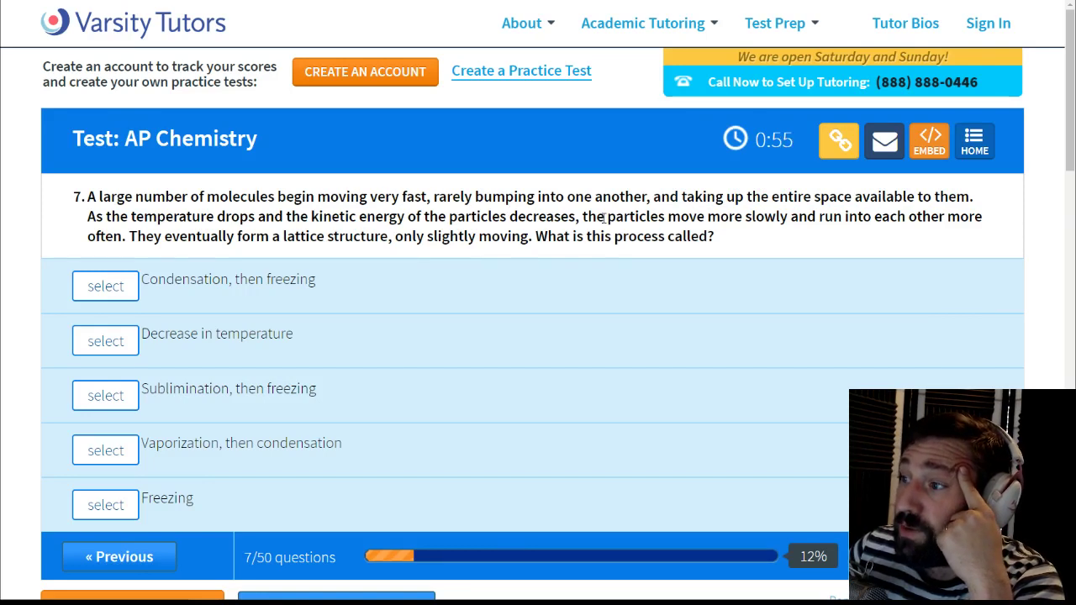
left_click_drag(317, 236, 367, 236)
left_click(366, 236)
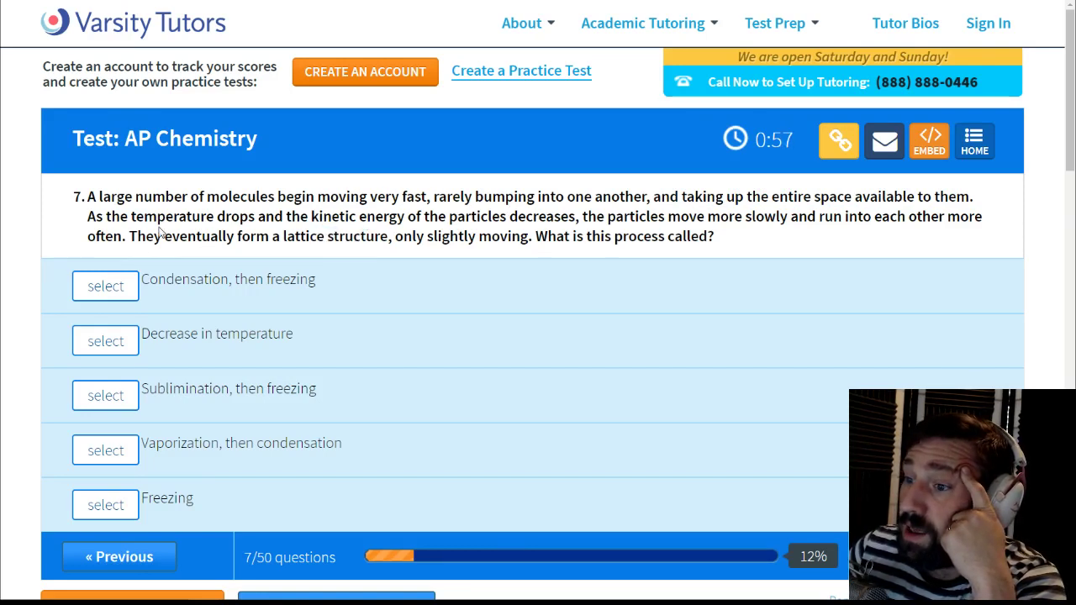
triple_click(314, 329)
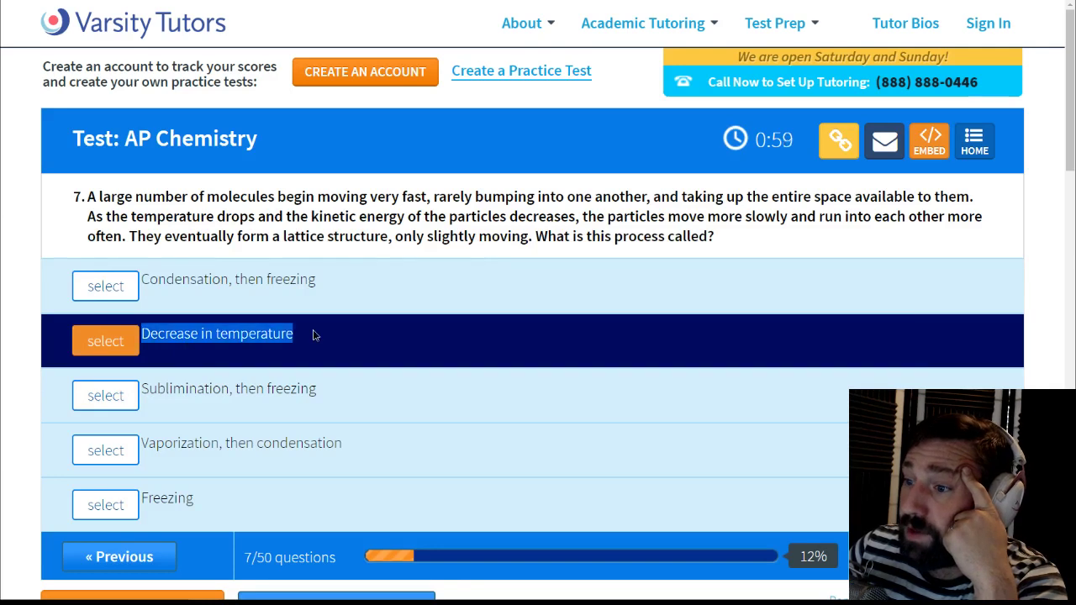
left_click(451, 211)
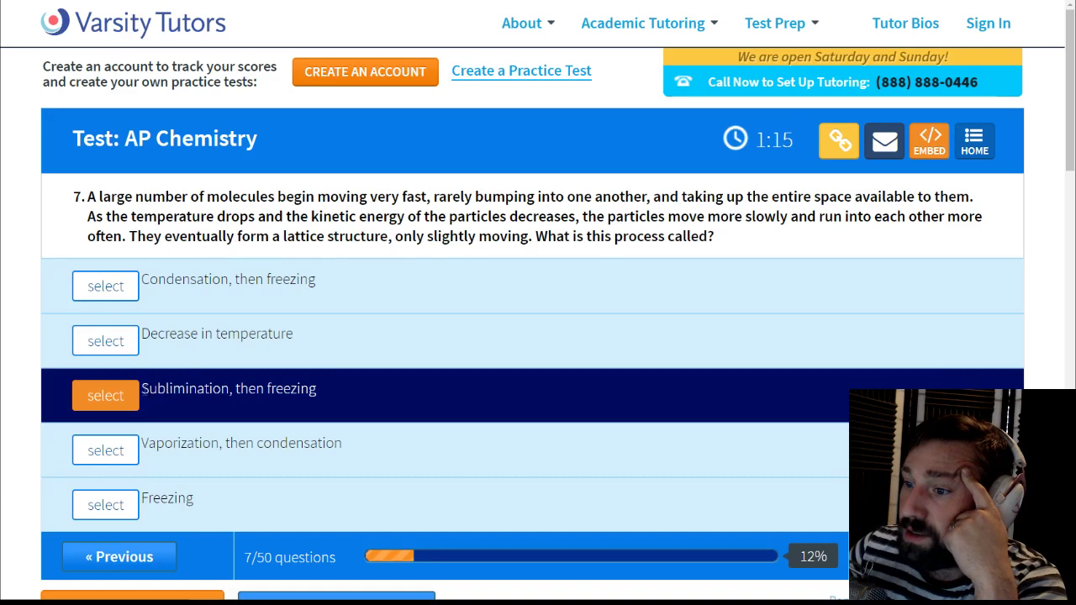
Step: Highlight the 'Sublimination, then freezing' answer and the lattice and colliding parts of the question
left_click_drag(142, 389, 320, 397)
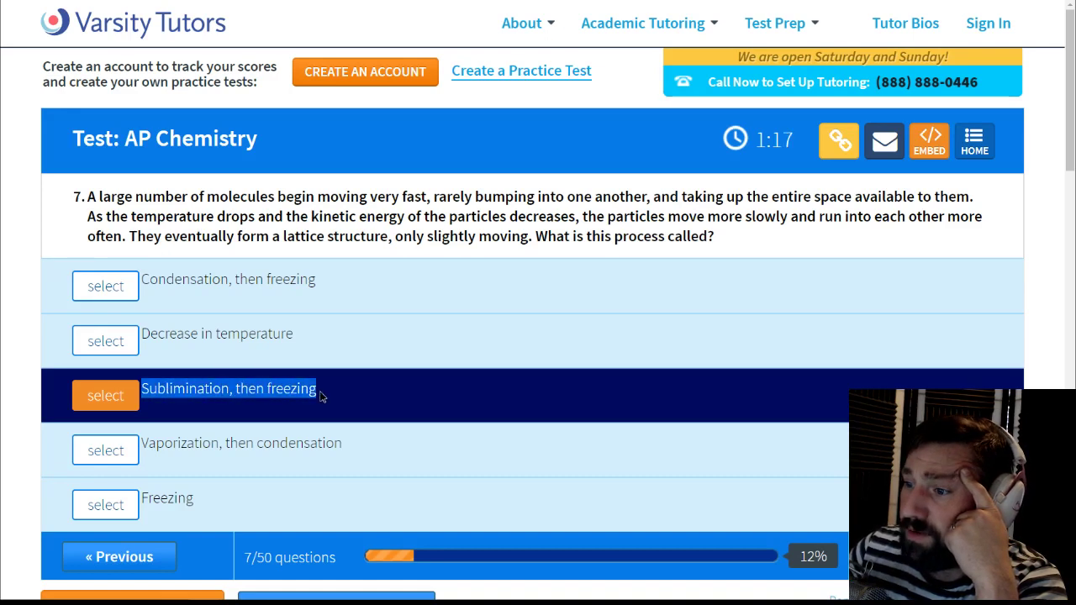
left_click(320, 397)
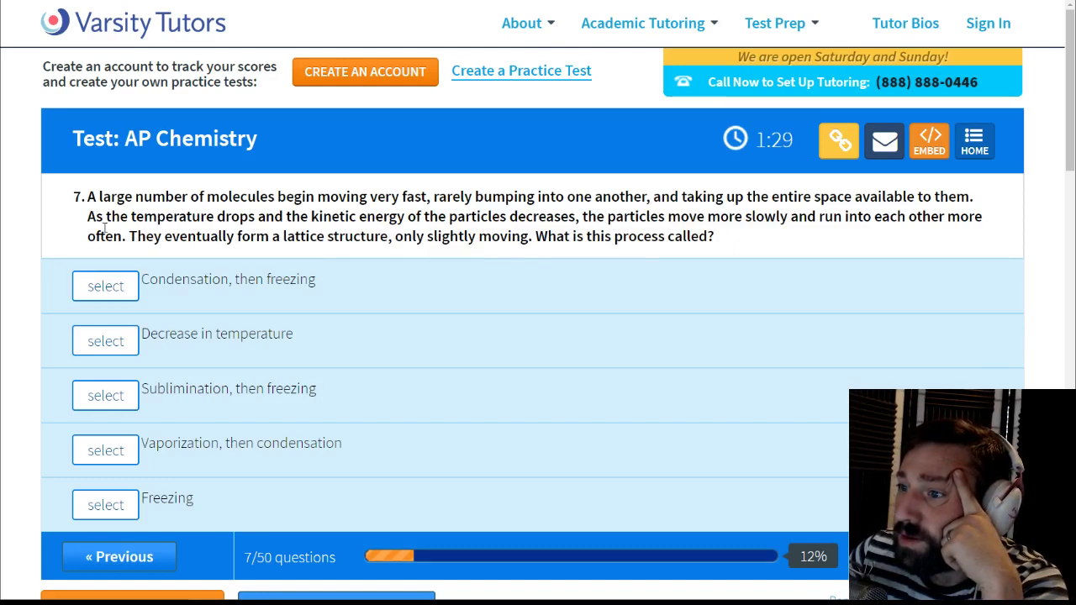
left_click_drag(137, 237, 413, 236)
left_click(538, 220)
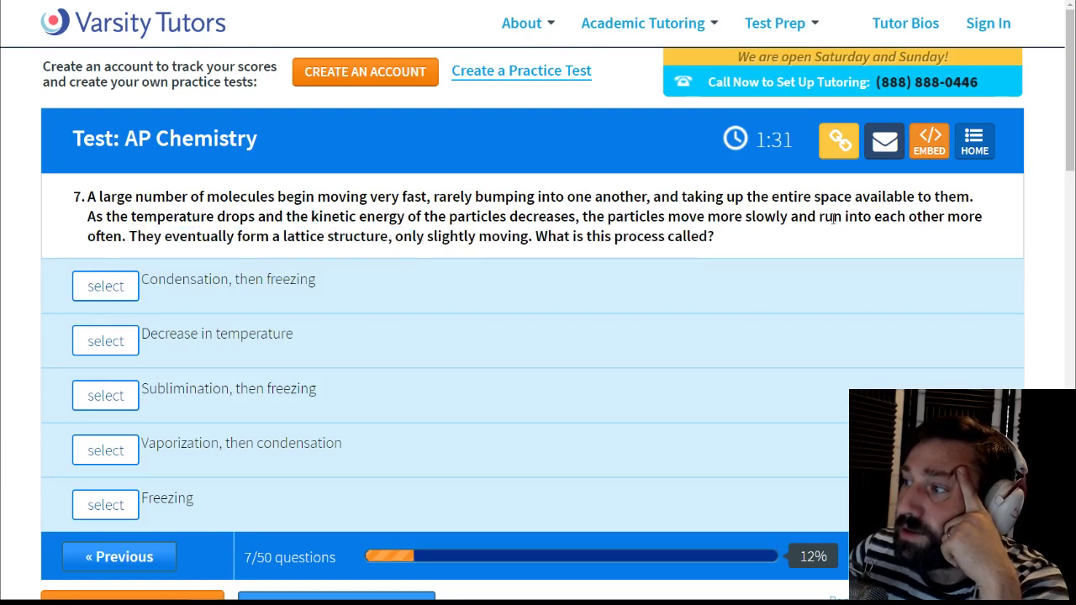
left_click_drag(736, 218, 961, 218)
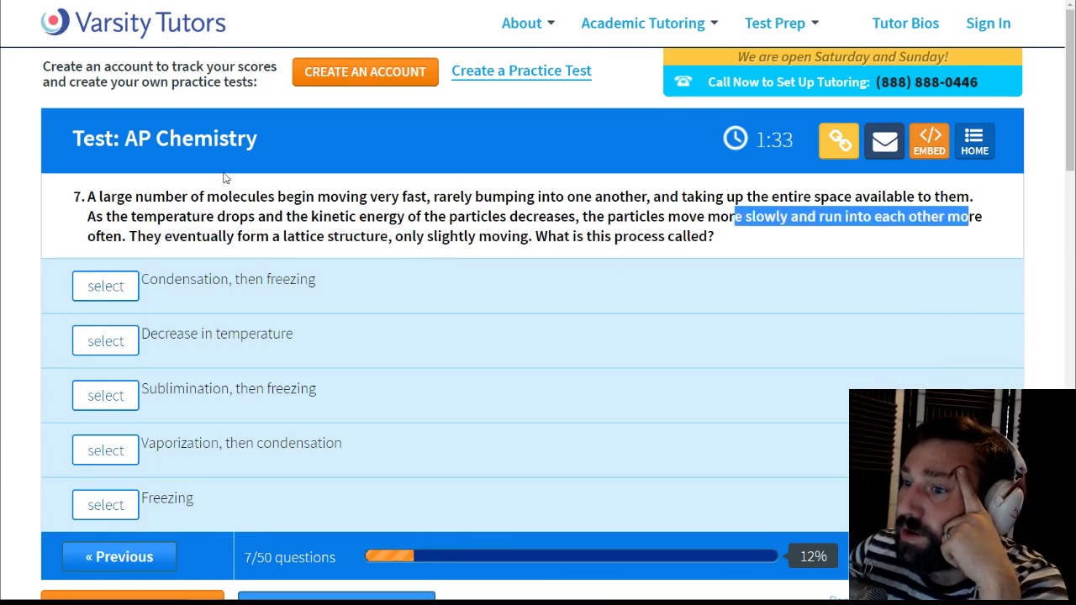
left_click(71, 233)
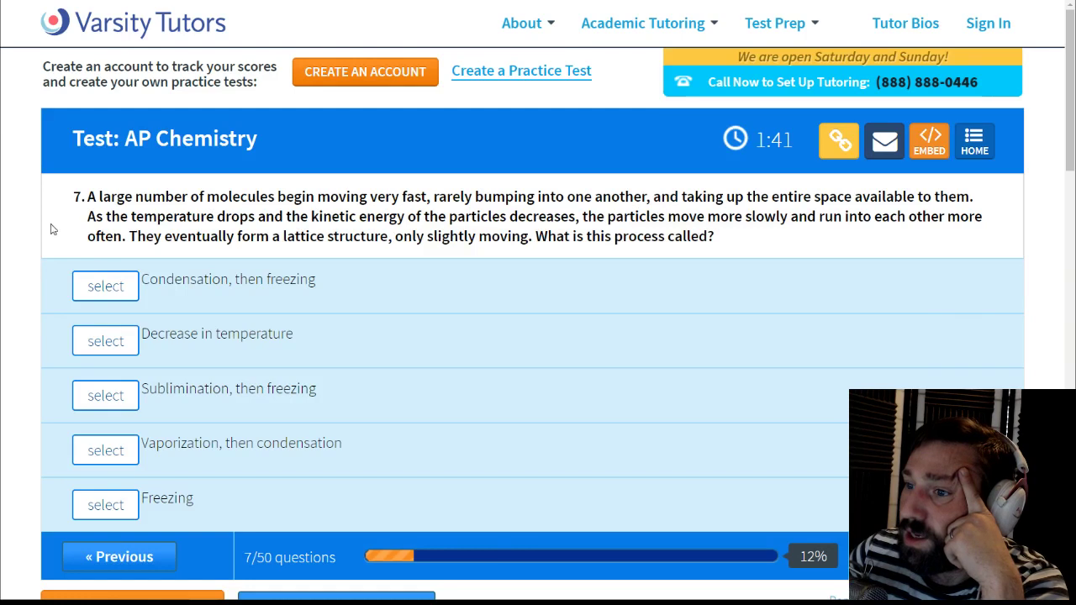
Step: Reread the temperature-drop and lattice sentences, then answer Freezing
left_click_drag(126, 237, 86, 222)
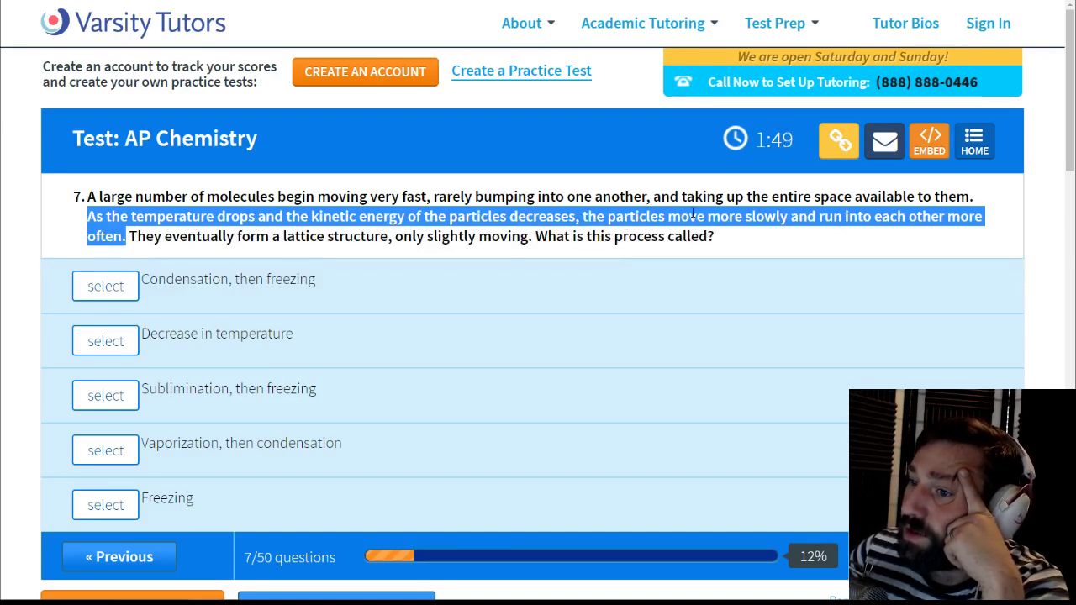
left_click(122, 237)
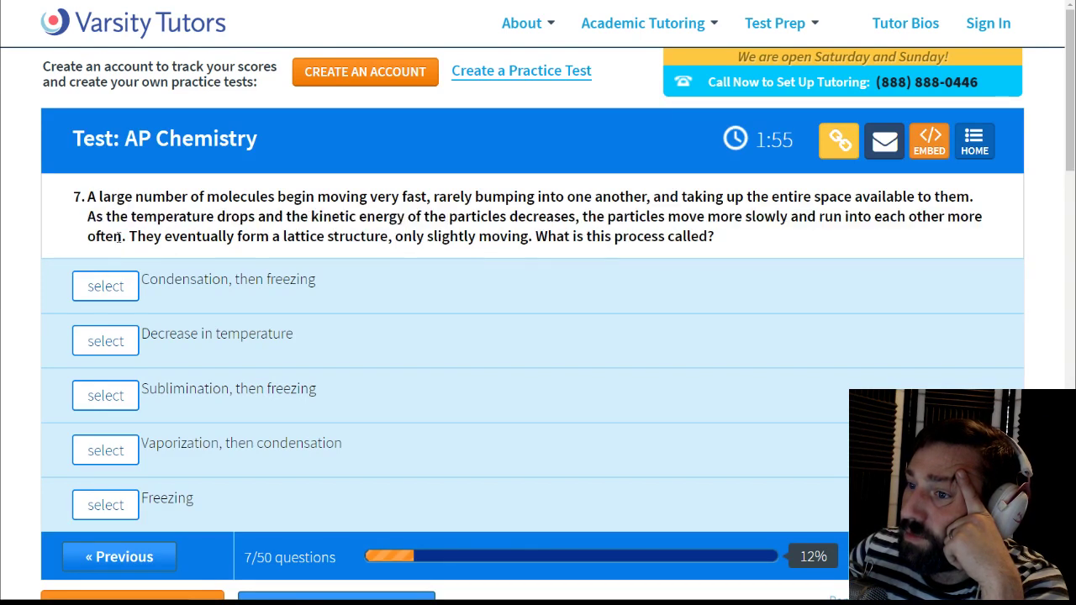
left_click_drag(136, 236, 533, 237)
left_click(534, 238)
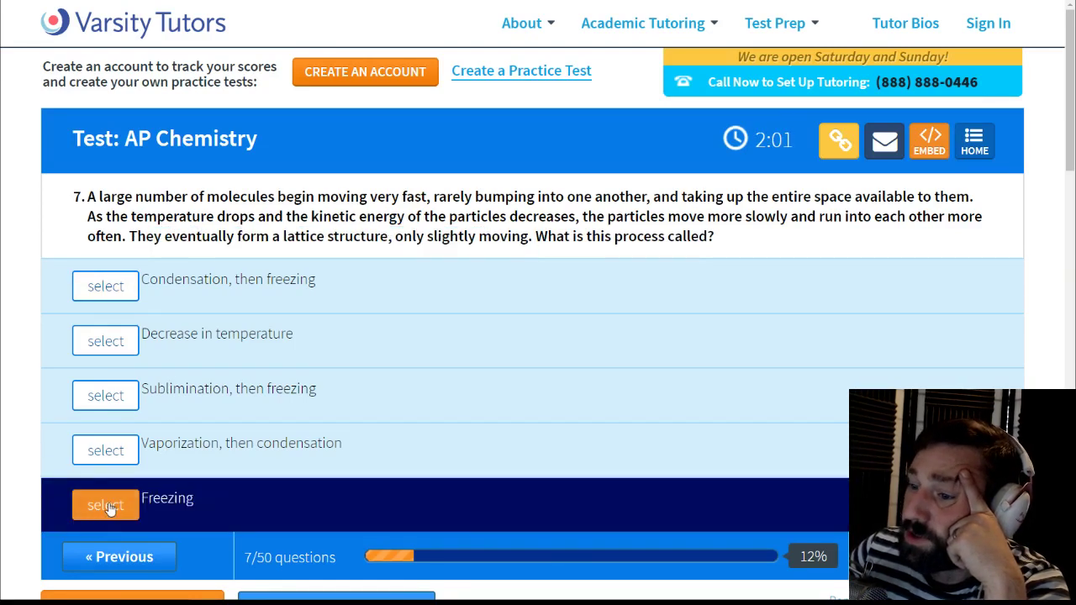
left_click(107, 507)
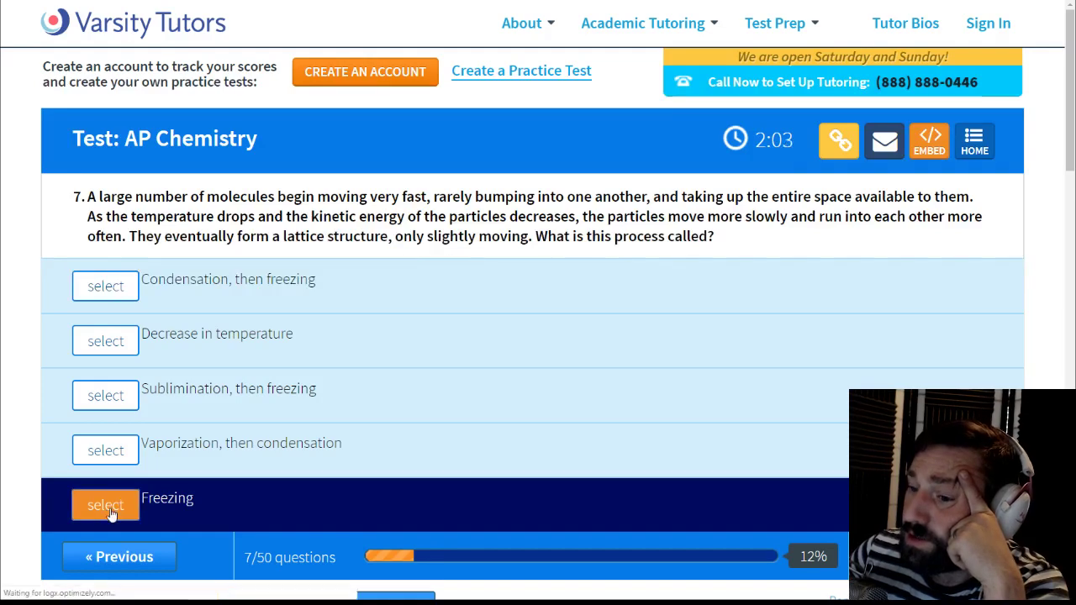
Step: Go back to question 7 and change its answer to 'Sublimination, then freezing'
left_click(118, 549)
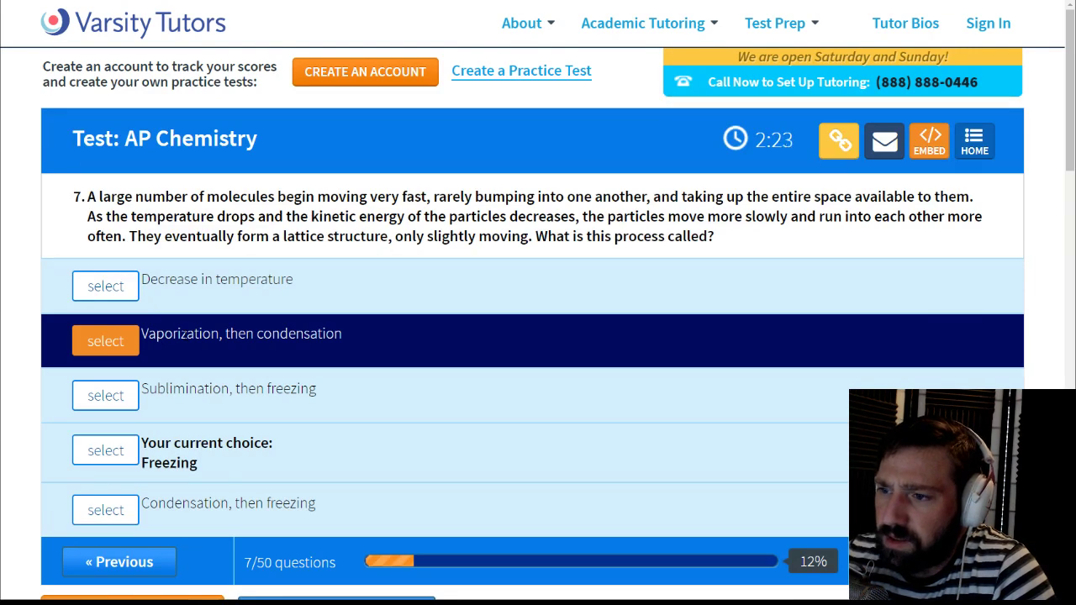
left_click(105, 395)
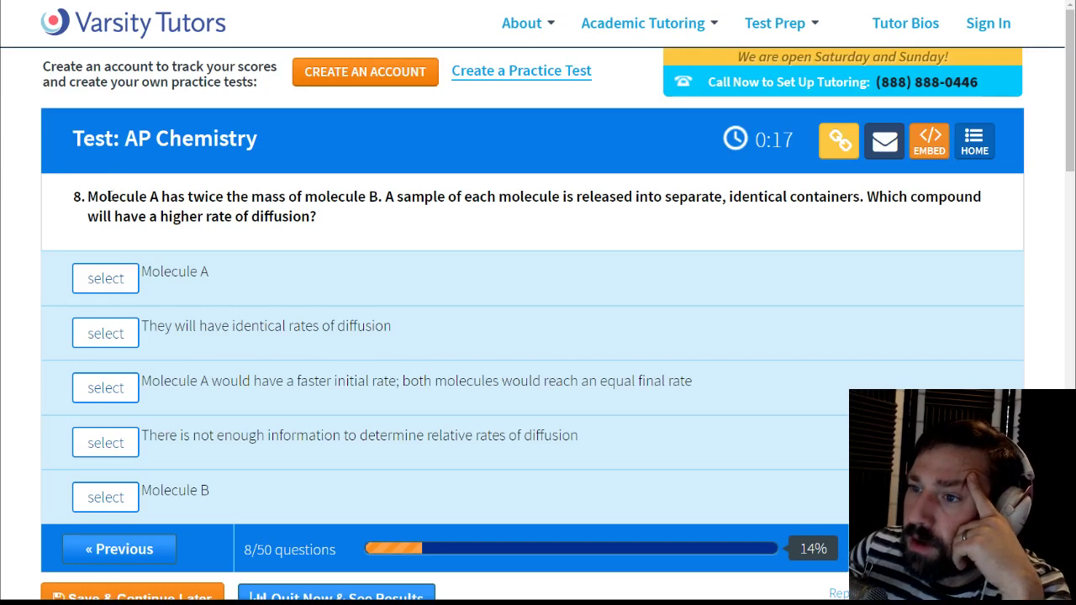
Step: Highlight 'Molecule A' in question 8 and turn on the black on-screen annotation pen
left_click_drag(89, 196, 328, 202)
left_click(344, 206)
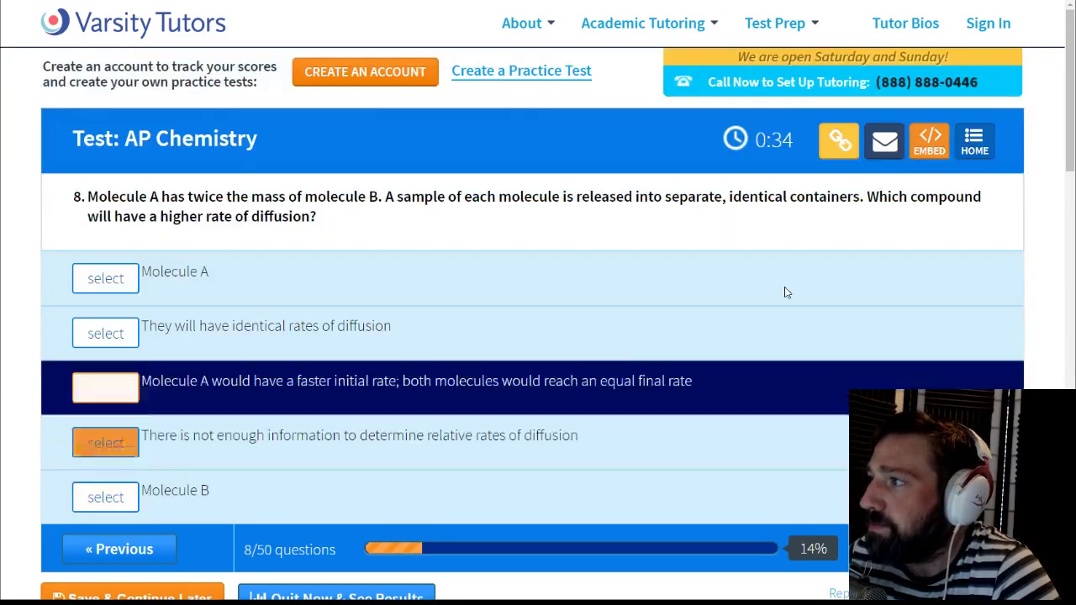
key("ctrl+shift+p")
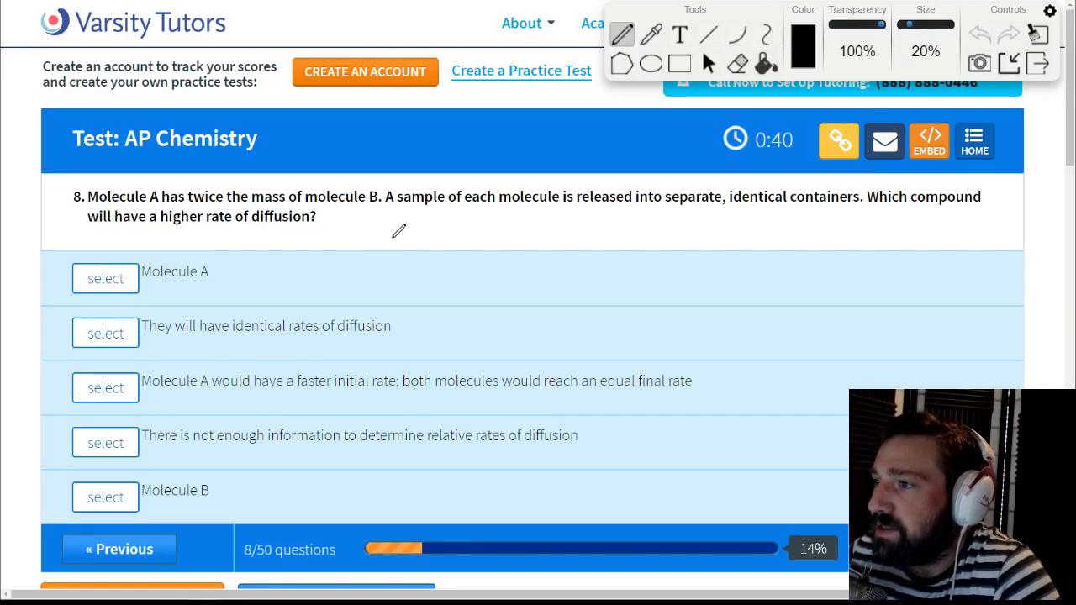
Step: Sketch Graham's law r1/r2 = √(M2/M1) in pen over question 8
left_click_drag(339, 242, 449, 238)
mouse_move(355, 230)
left_mouse_down()
mouse_move(380, 215)
mouse_move(392, 231)
mouse_move(371, 257)
mouse_move(399, 274)
left_mouse_up()
left_click_drag(452, 229, 631, 241)
mouse_move(502, 236)
left_mouse_down()
mouse_move(504, 260)
mouse_move(641, 202)
left_mouse_up()
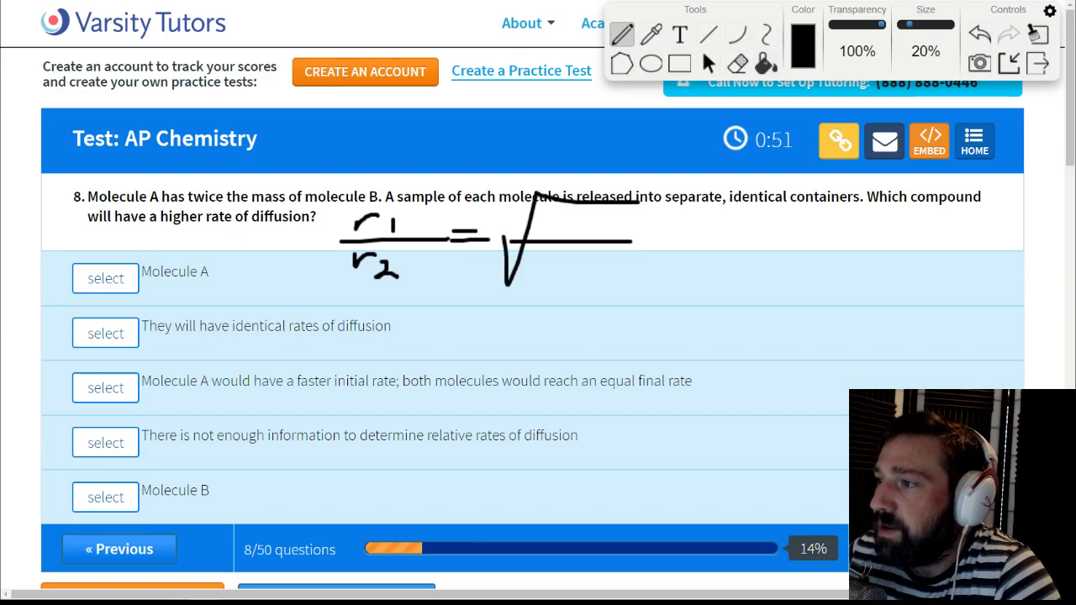
mouse_move(553, 229)
left_mouse_down()
mouse_move(572, 214)
mouse_move(614, 239)
mouse_move(572, 256)
mouse_move(611, 296)
left_mouse_up()
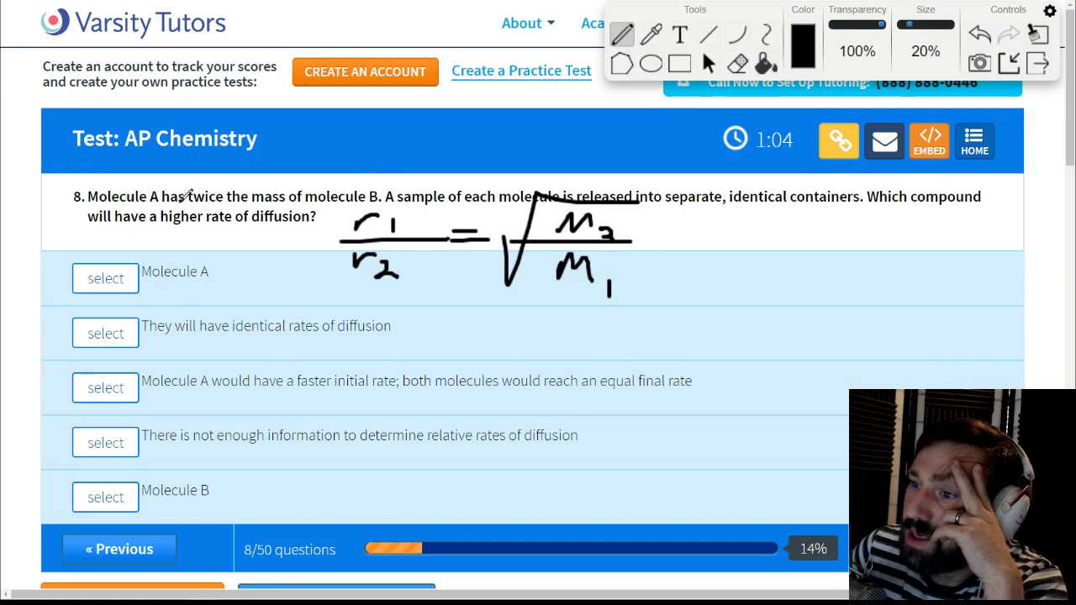
Step: Underline the Molecule A and Molecule B masses, clear the ink, and answer Molecule B
left_click_drag(89, 205, 255, 205)
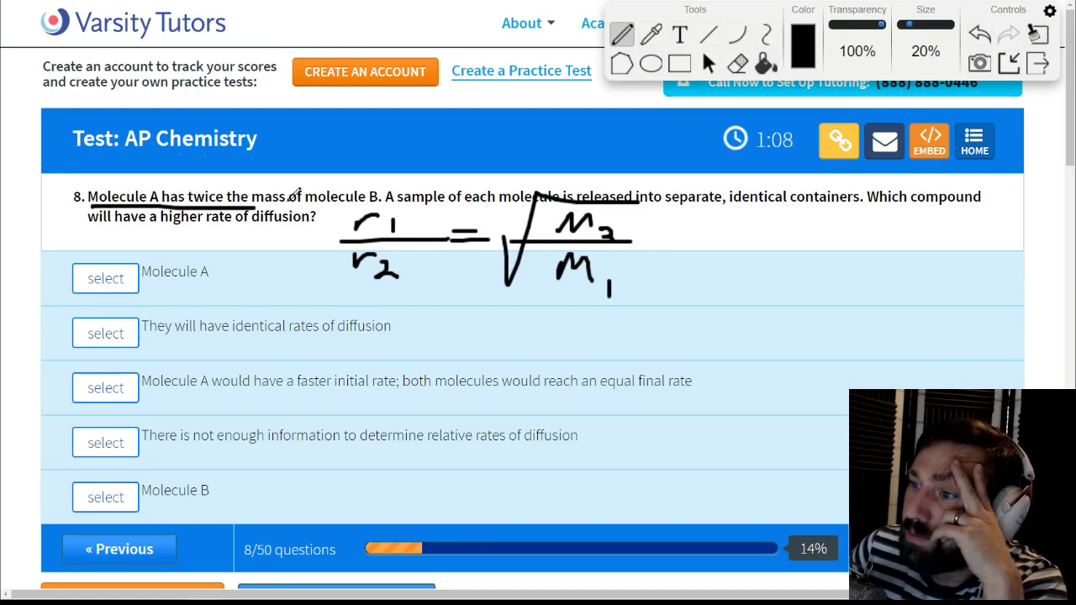
left_click_drag(311, 204, 388, 197)
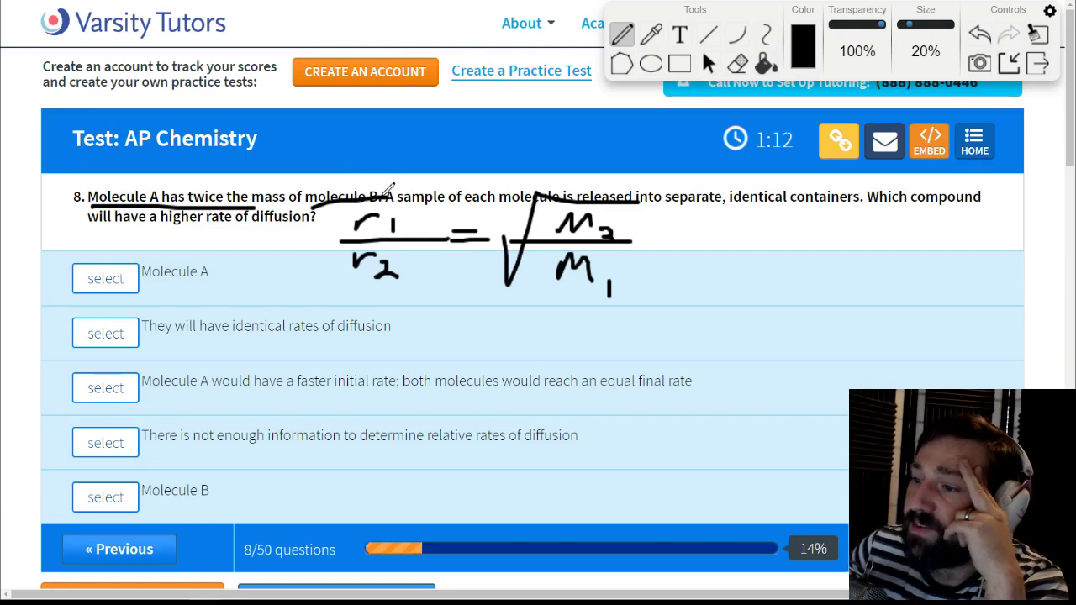
left_click(1039, 63)
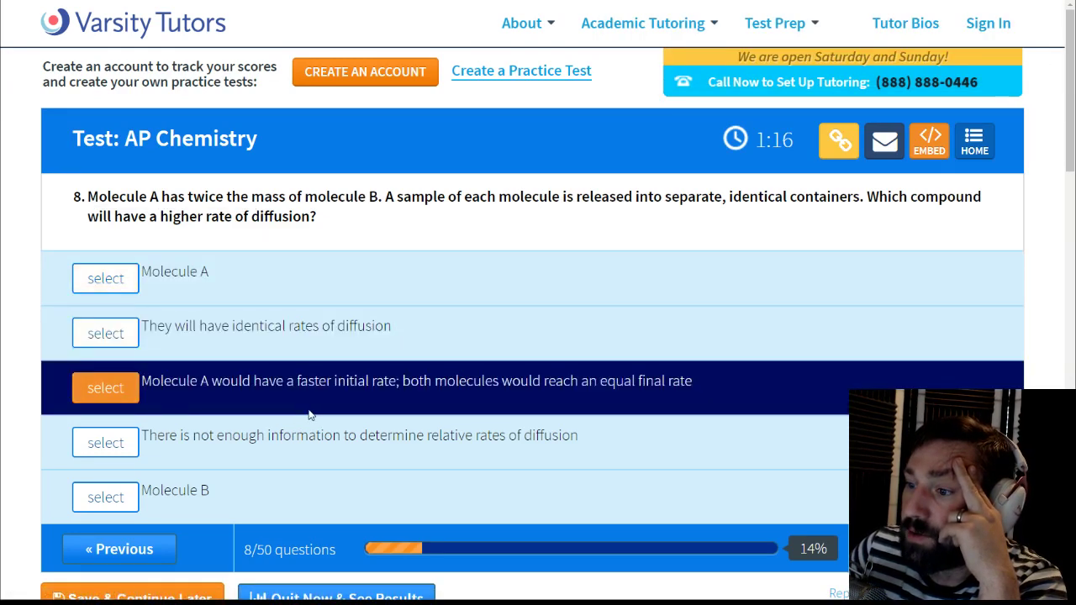
left_click(122, 498)
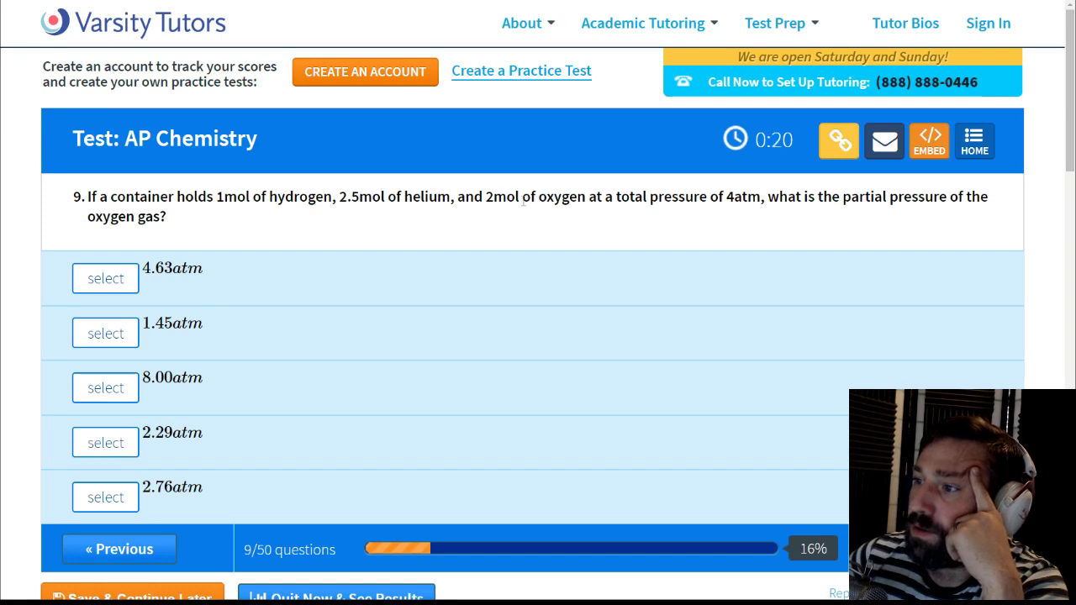
Step: Highlight the gas amounts in question 9 and bring the Scientific Calculator to the front
left_click_drag(523, 197, 217, 196)
left_click(387, 213)
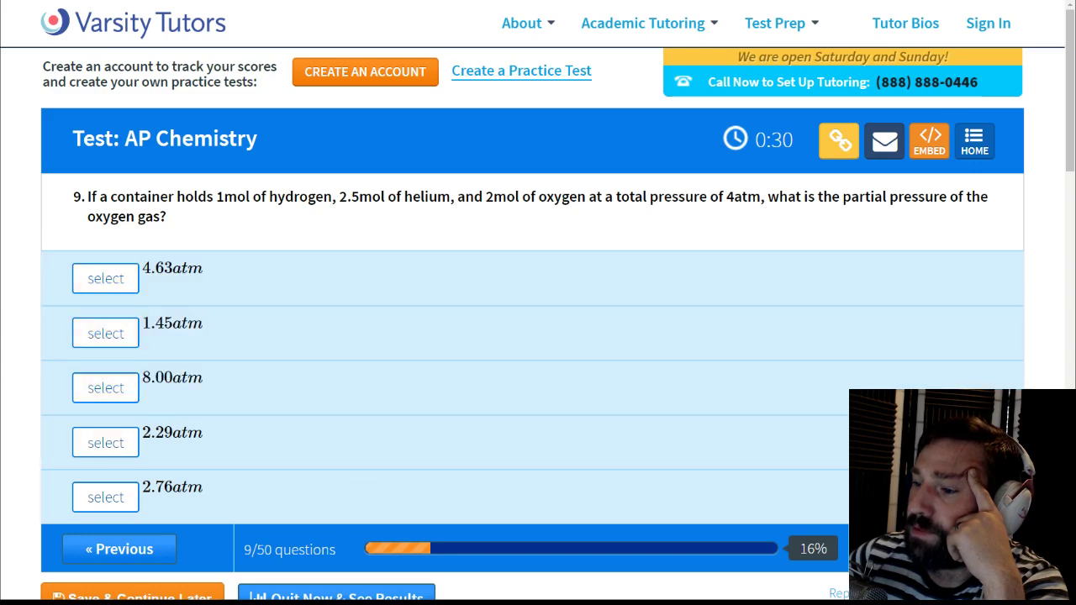
mouse_move(267, 604)
left_click(324, 551)
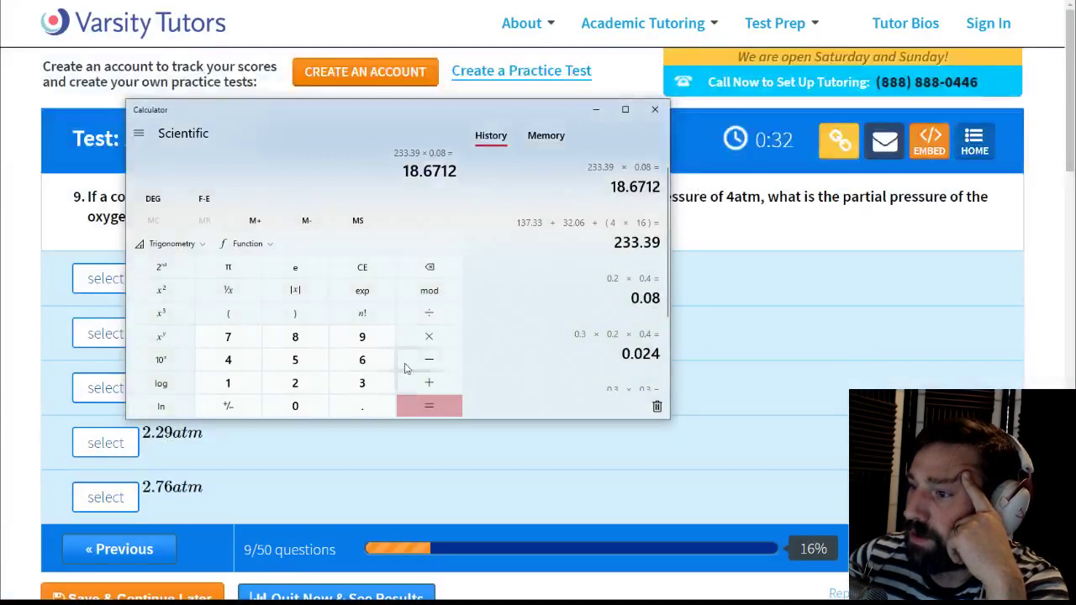
Step: Compute oxygen's mole fraction as 2 ÷ 5.5 in Calculator
left_click_drag(365, 110, 603, 242)
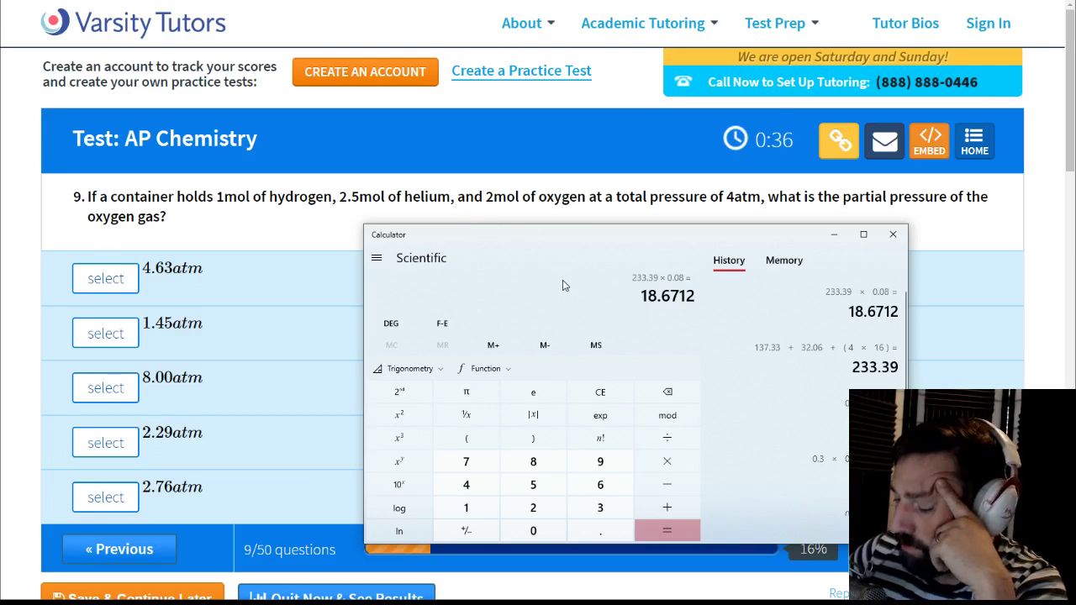
key("2")
key("slash")
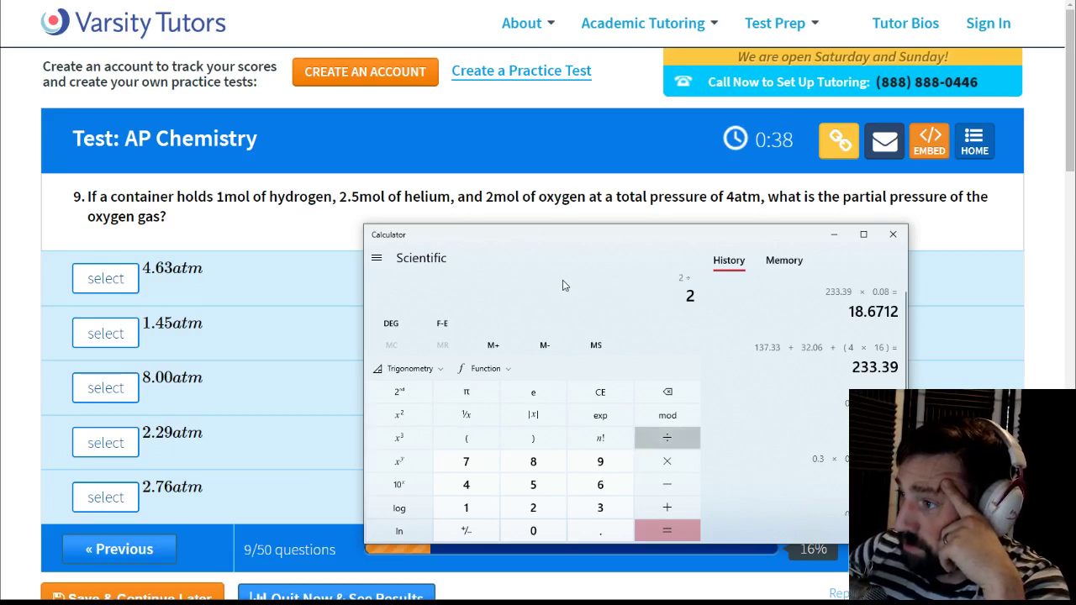
type("5.5")
key("Return")
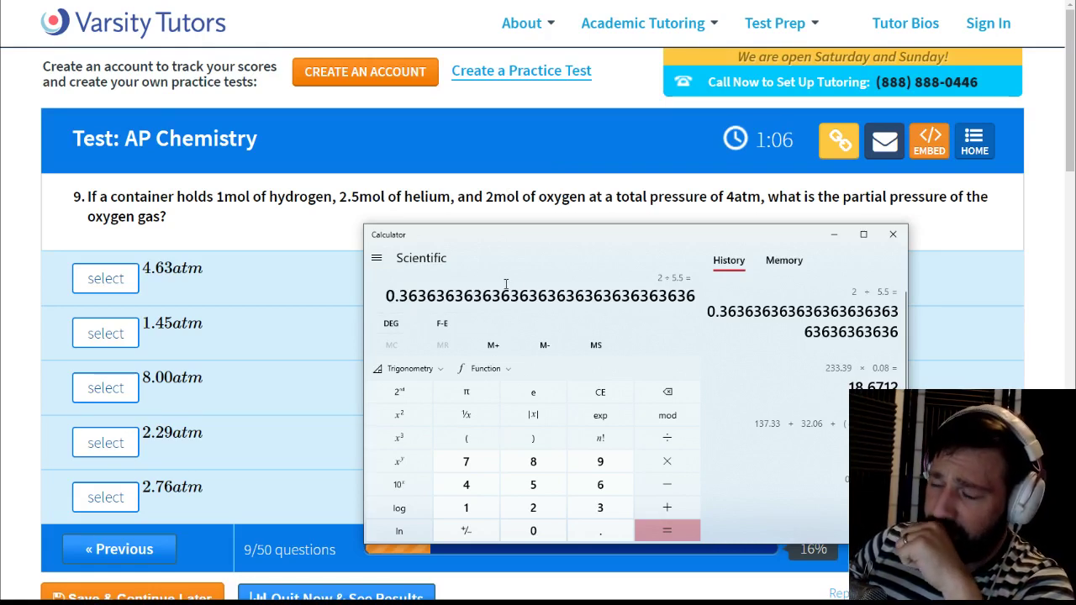
Step: Highlight the 4atm total pressure and the 2mol of oxygen in question 9
double_click(743, 196)
left_click(731, 196)
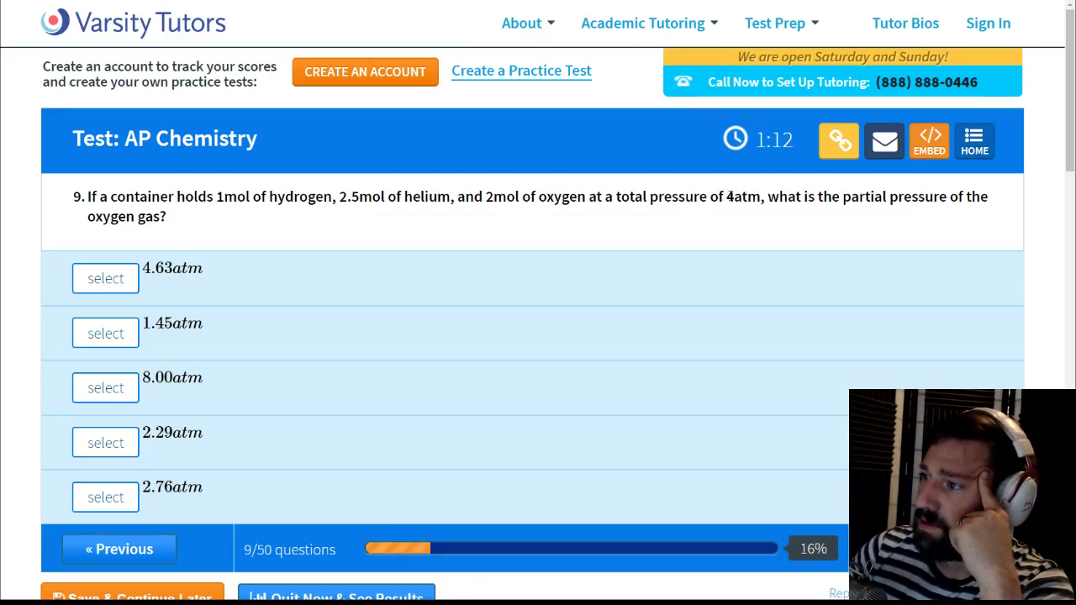
double_click(728, 195)
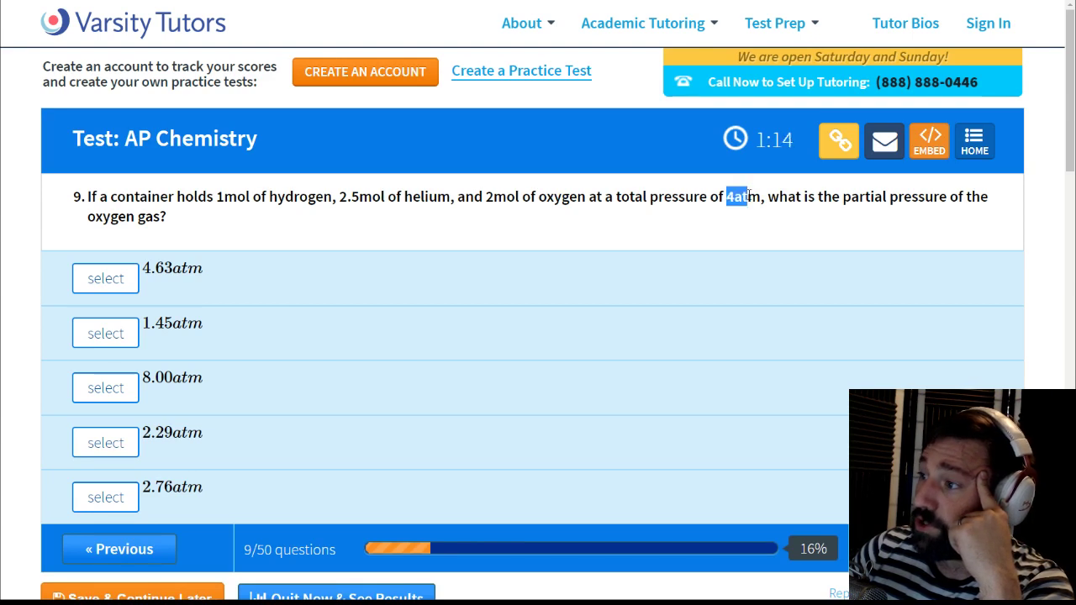
left_click(731, 196)
left_click_drag(587, 196, 435, 196)
left_click(491, 220)
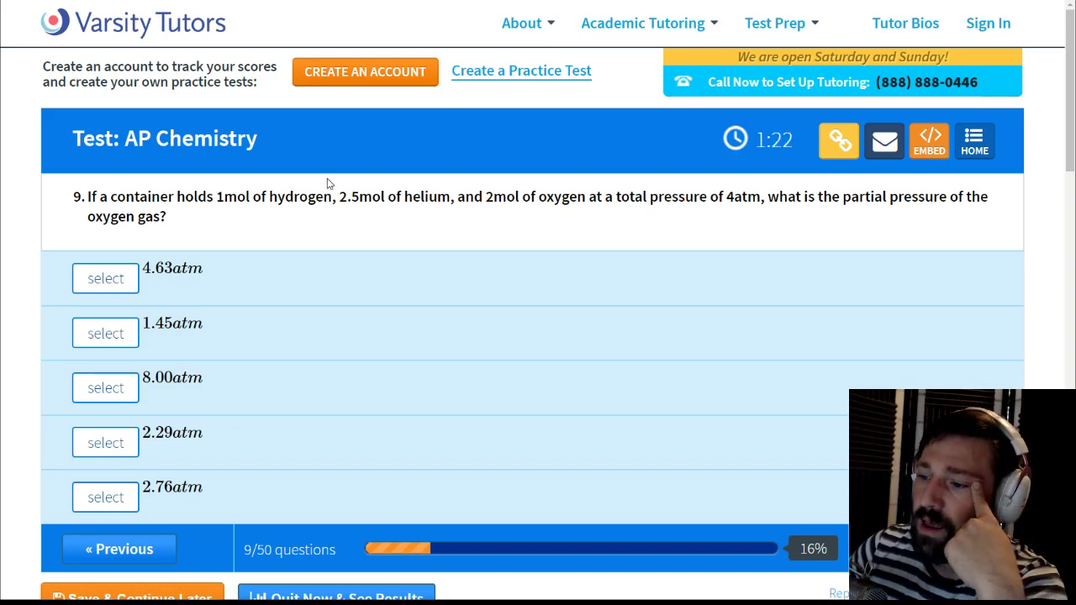
Step: Multiply the mole fraction by 4 to get 1.4545 and answer question 9 with 1.45atm
left_click(328, 562)
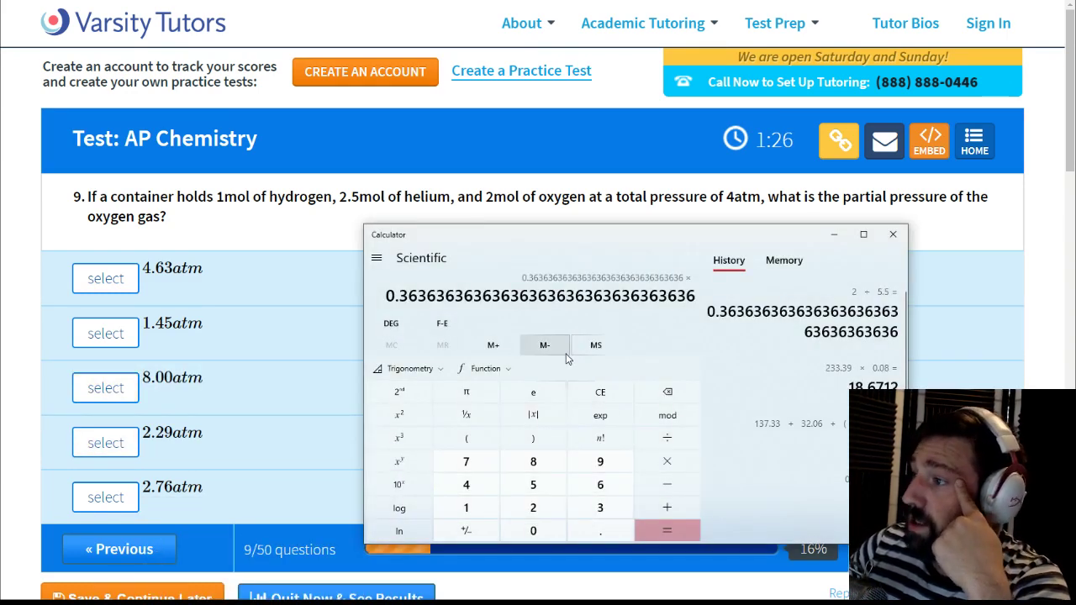
key("4")
key("Return")
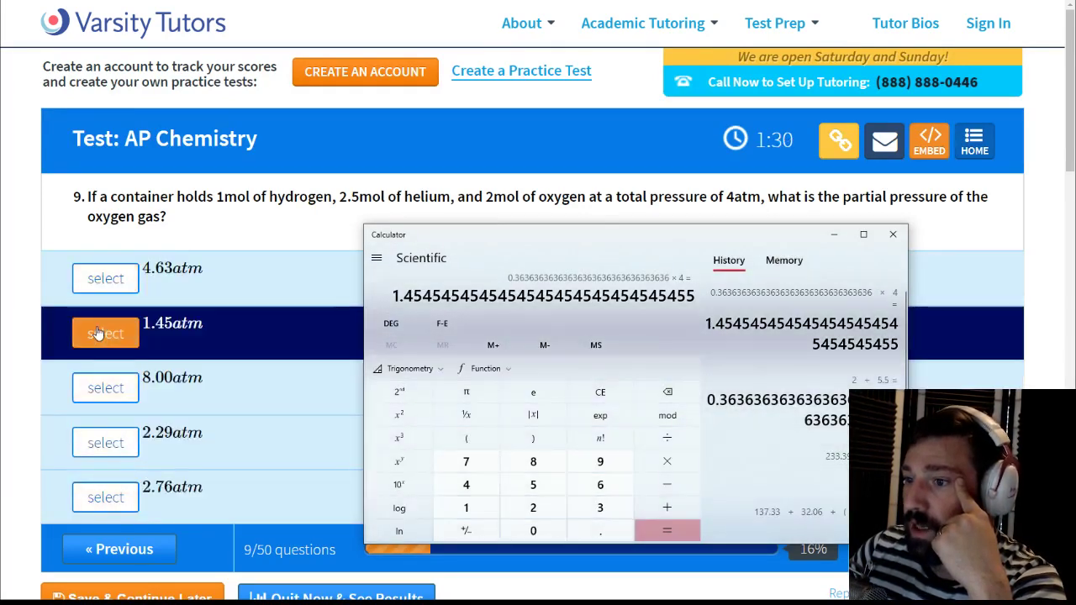
left_click(100, 335)
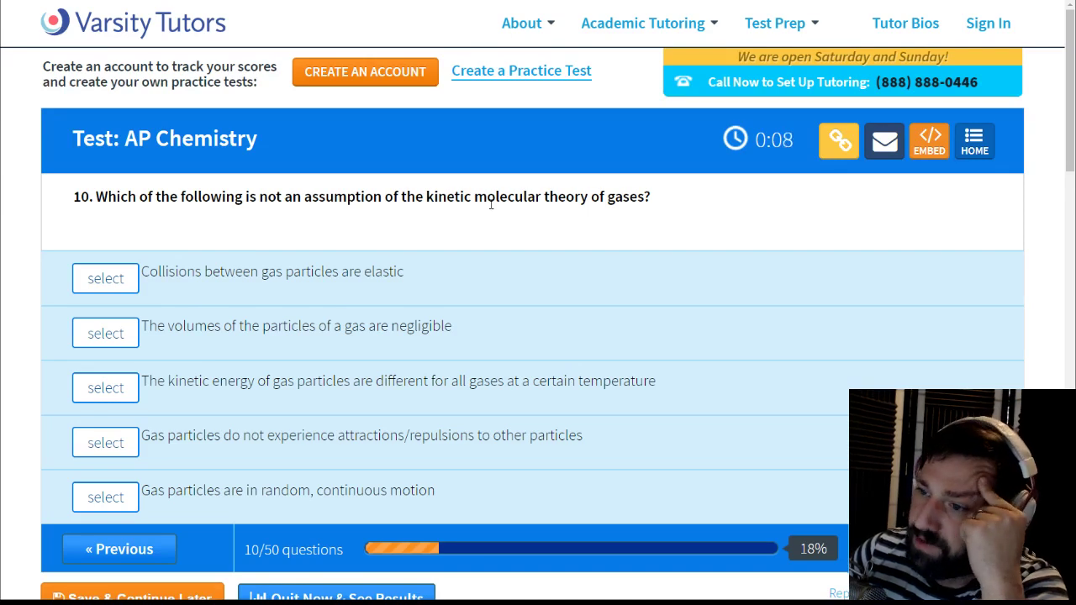
left_click(105, 279)
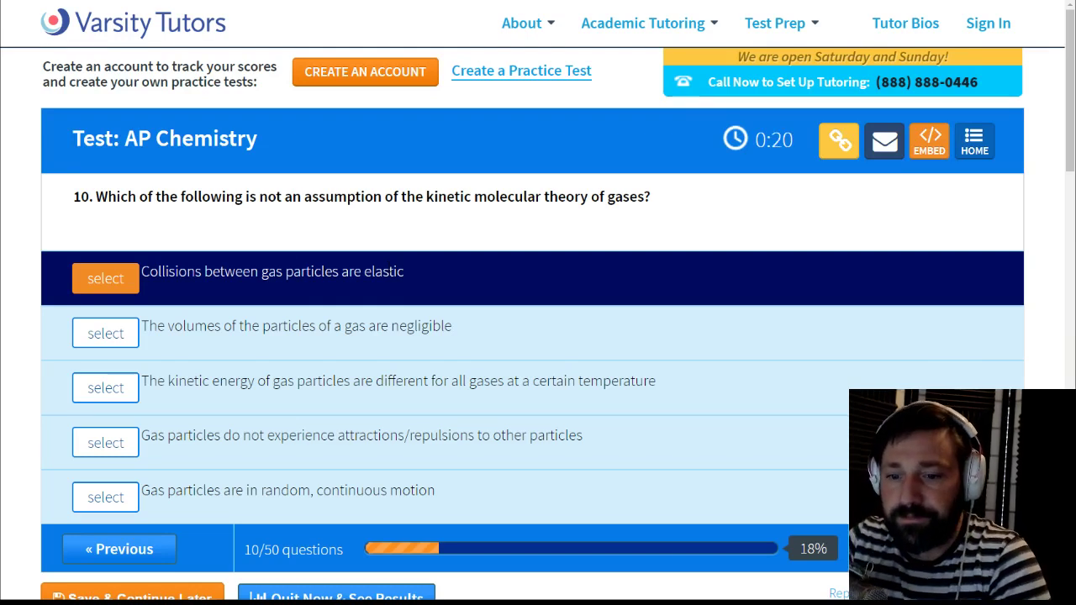
left_click(209, 337)
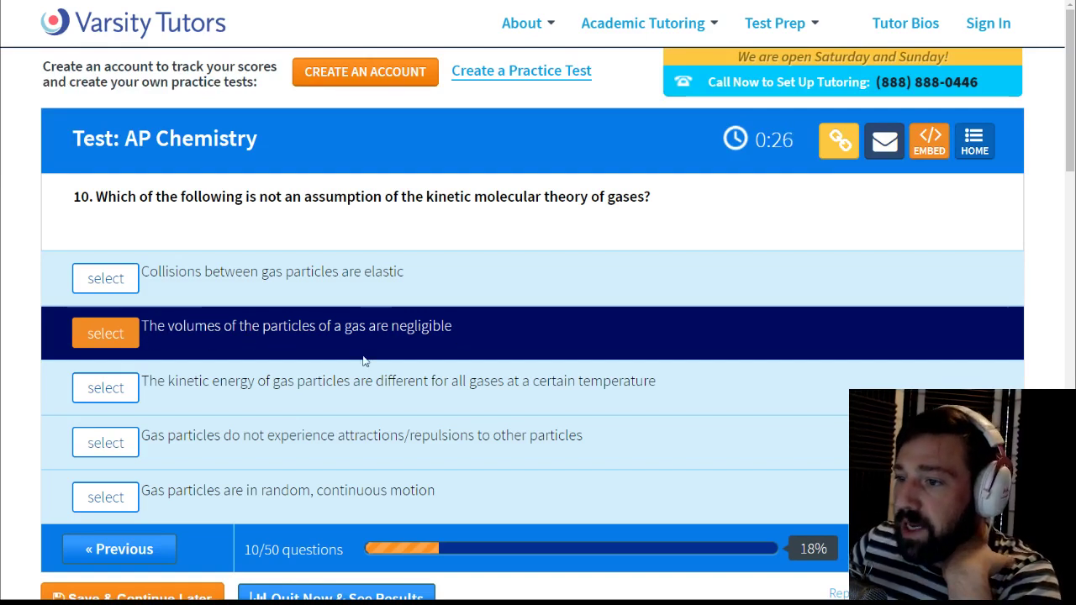
left_click(252, 387)
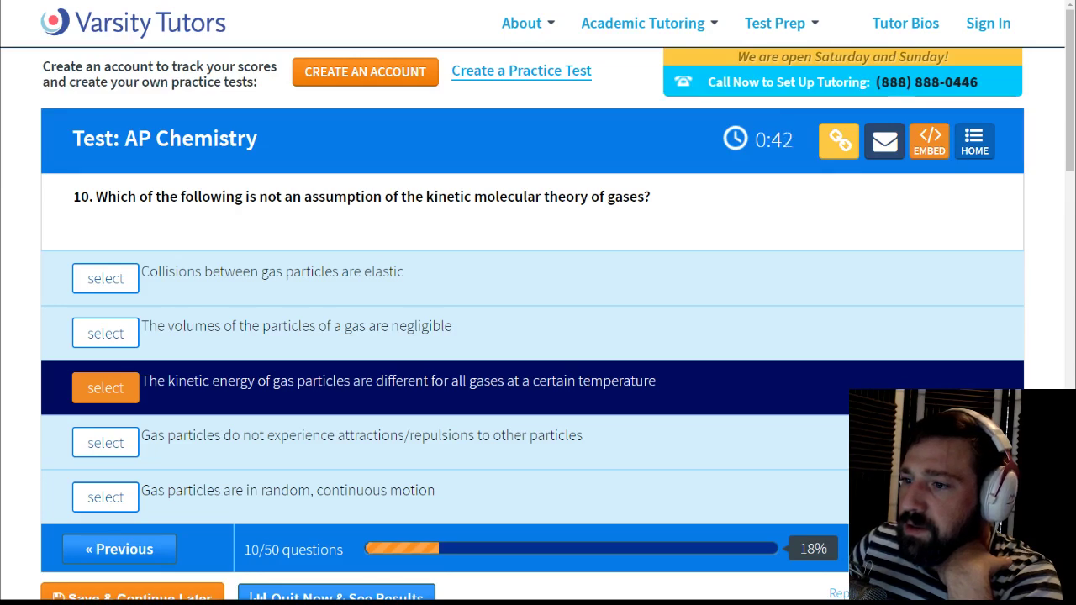
left_click(421, 290)
left_click(155, 389)
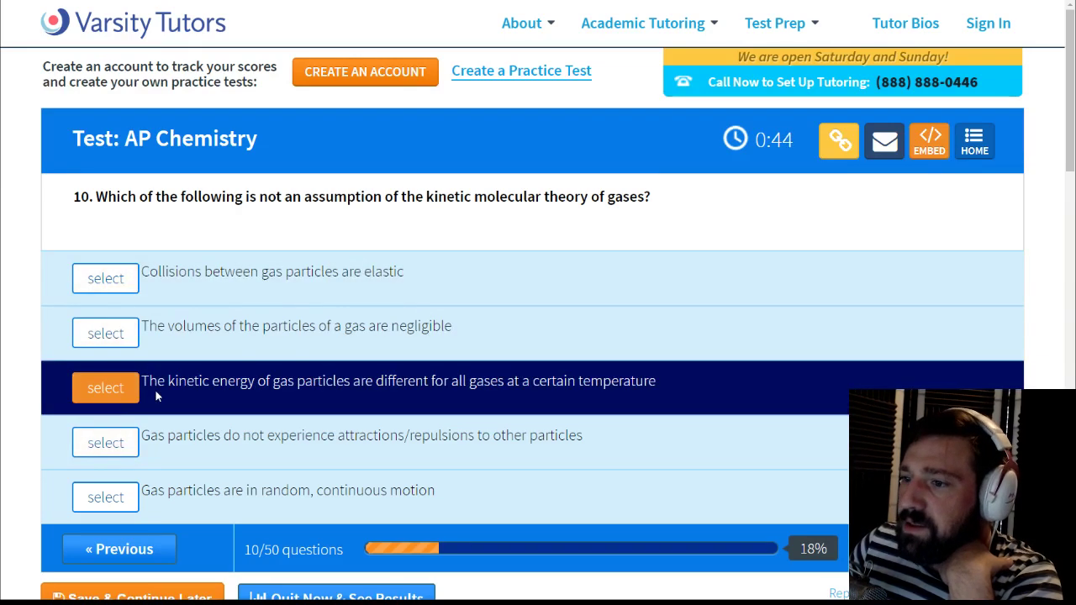
left_click(782, 344)
left_click(783, 344)
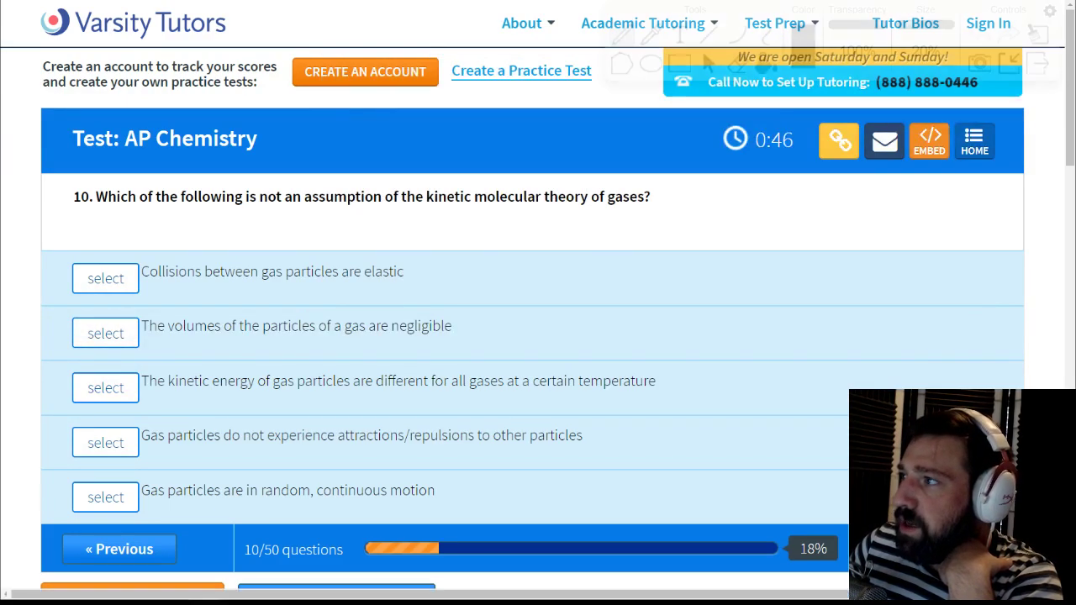
key("ctrl+shift+d")
left_click_drag(589, 233, 691, 334)
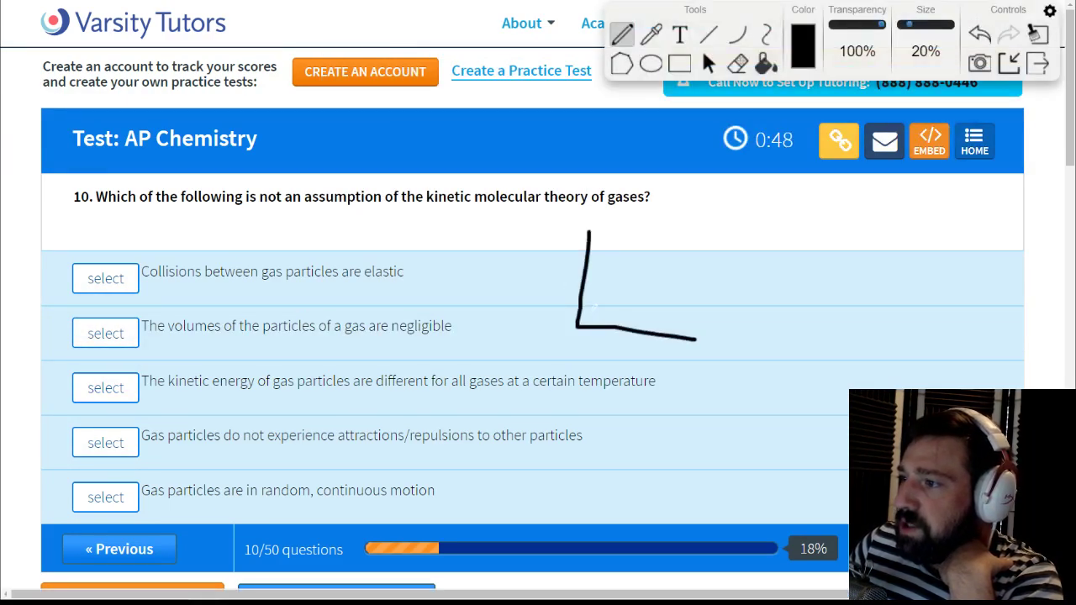
mouse_move(580, 324)
left_mouse_down()
mouse_move(647, 282)
mouse_move(695, 318)
left_mouse_up()
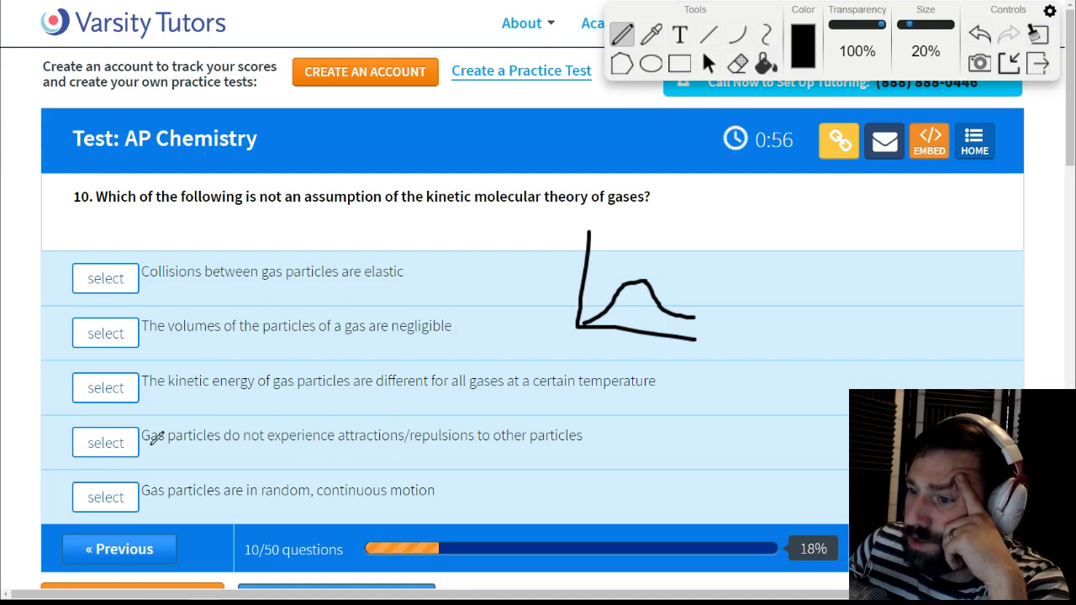
left_click_drag(148, 449, 557, 438)
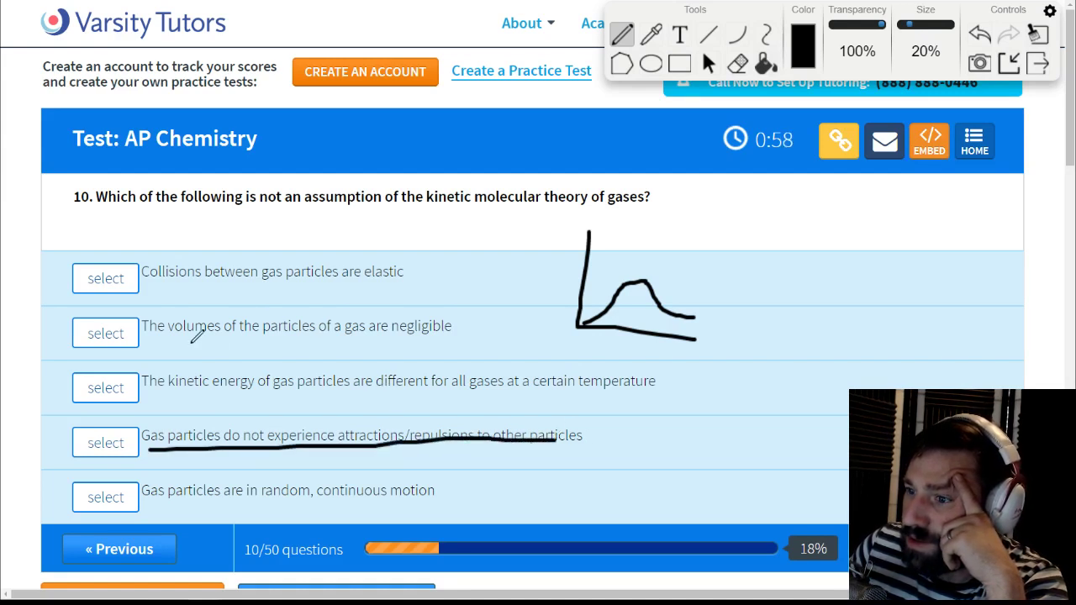
left_click_drag(172, 342, 457, 342)
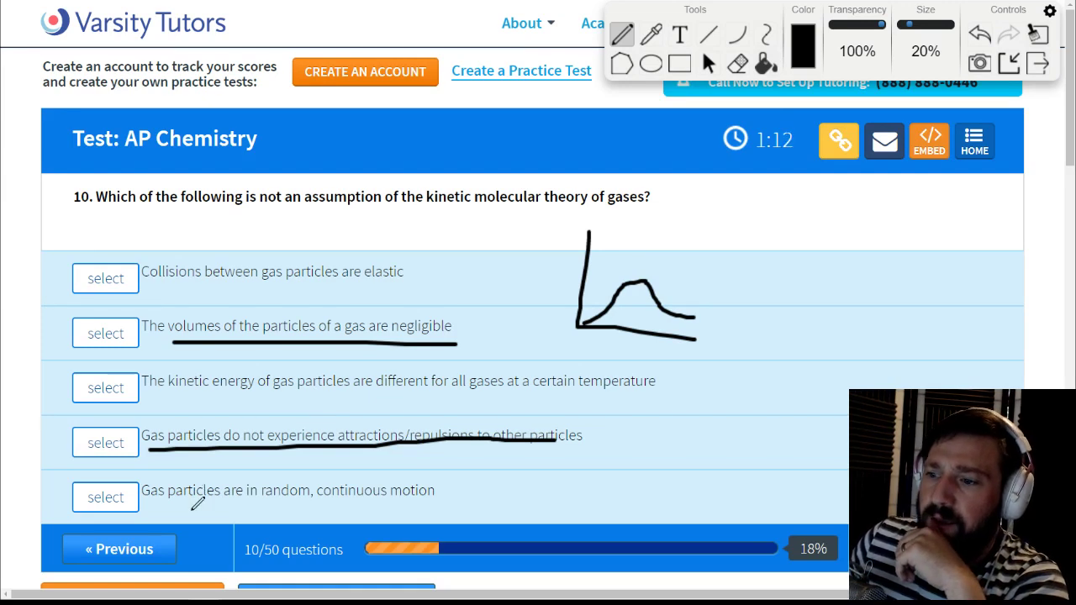
left_click_drag(158, 498, 204, 499)
left_click_drag(408, 499, 422, 501)
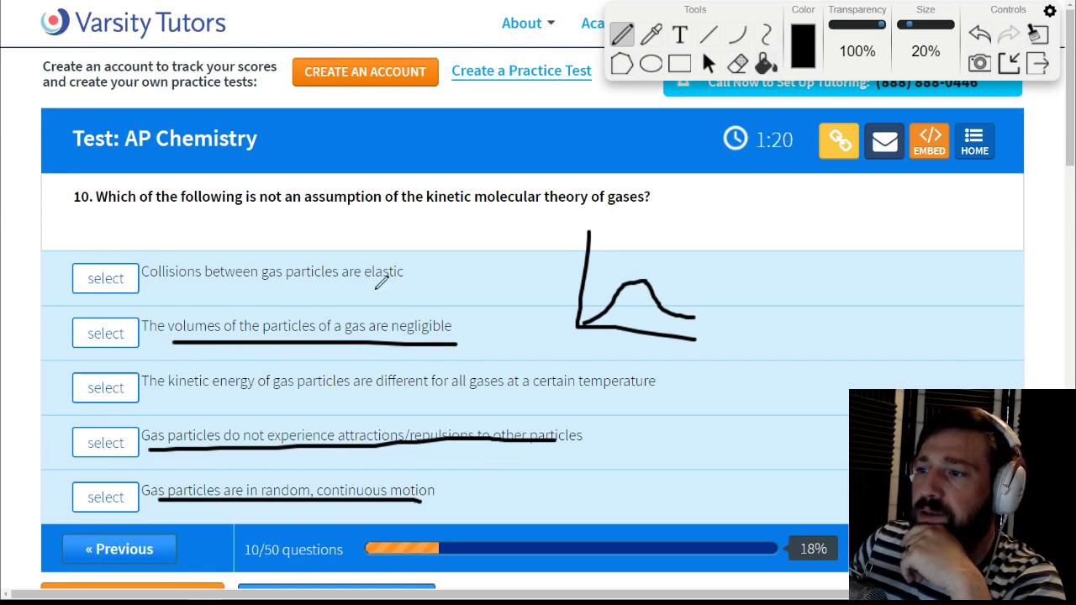
mouse_move(153, 285)
left_mouse_down()
mouse_move(410, 288)
mouse_move(479, 232)
left_mouse_up()
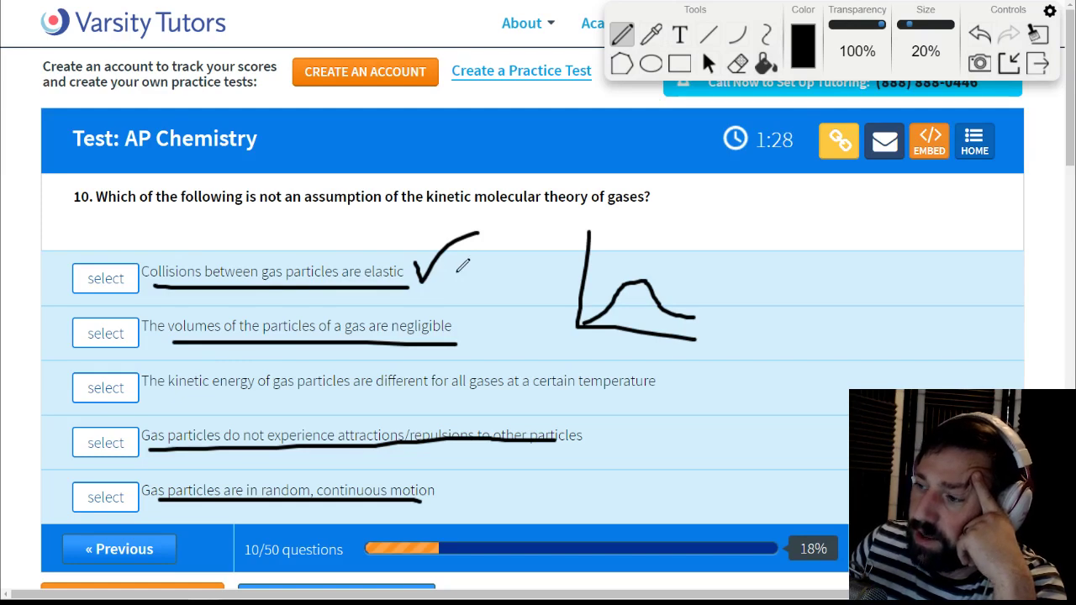
left_click(1036, 65)
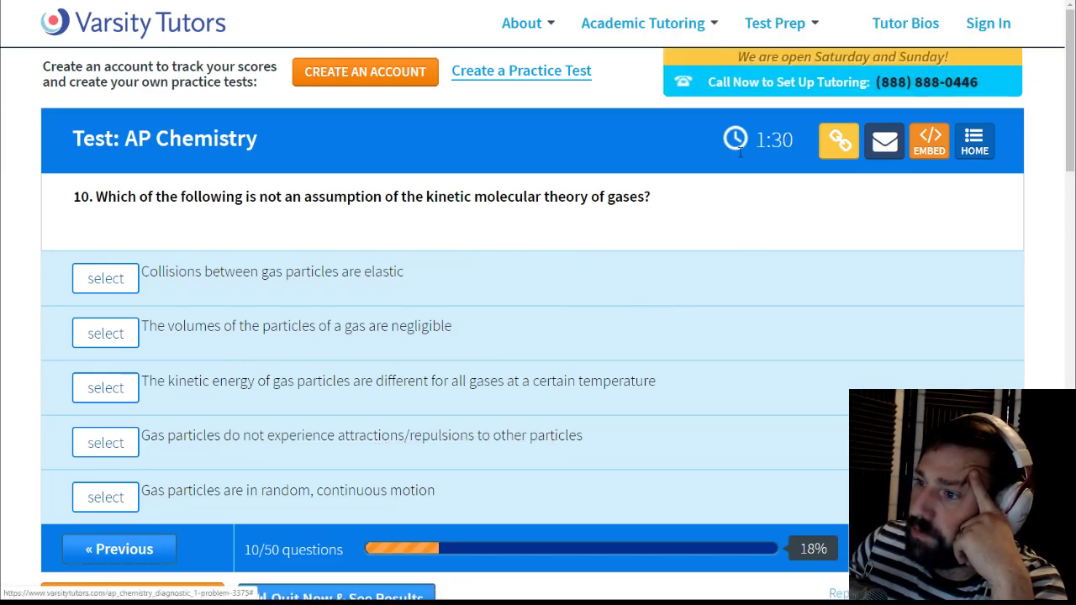
Step: Answer question 10 with the kinetic energy statement and highlight '14.2g of sodium' in question 11
left_click(105, 387)
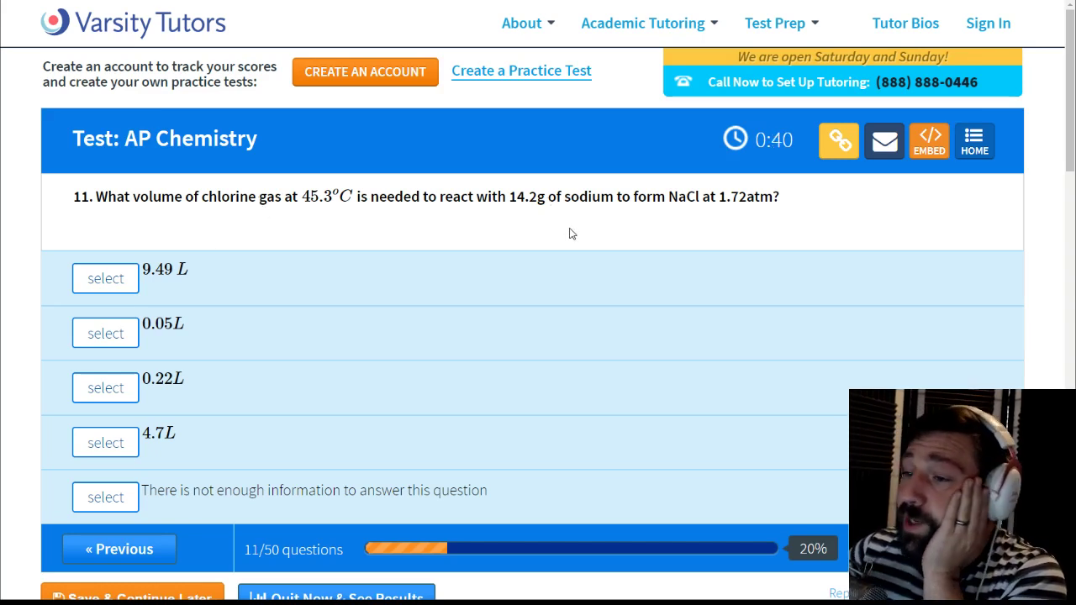
left_click_drag(506, 198, 615, 197)
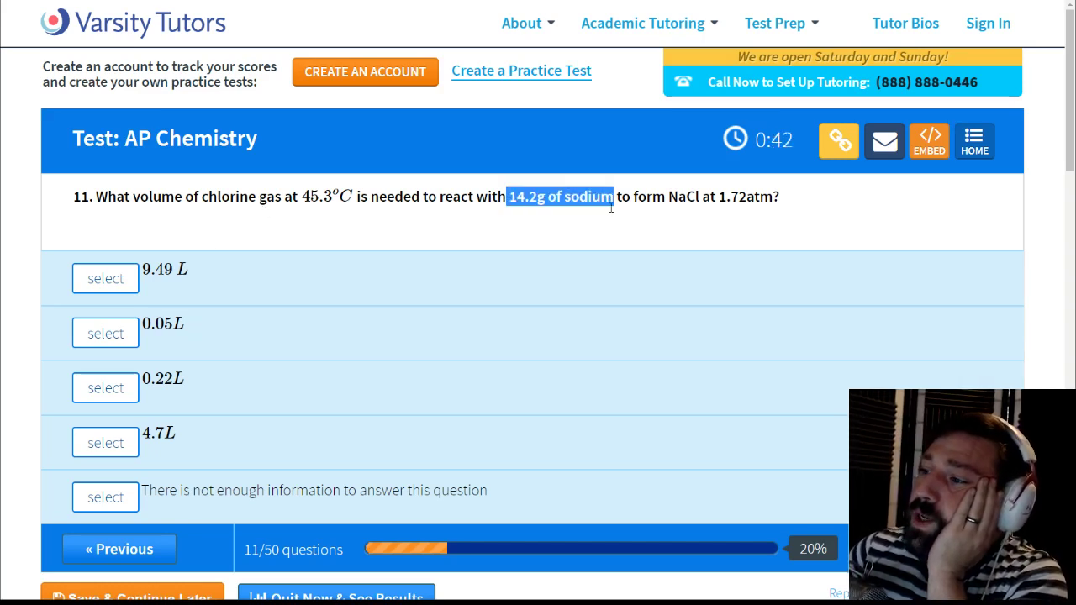
left_click(553, 225)
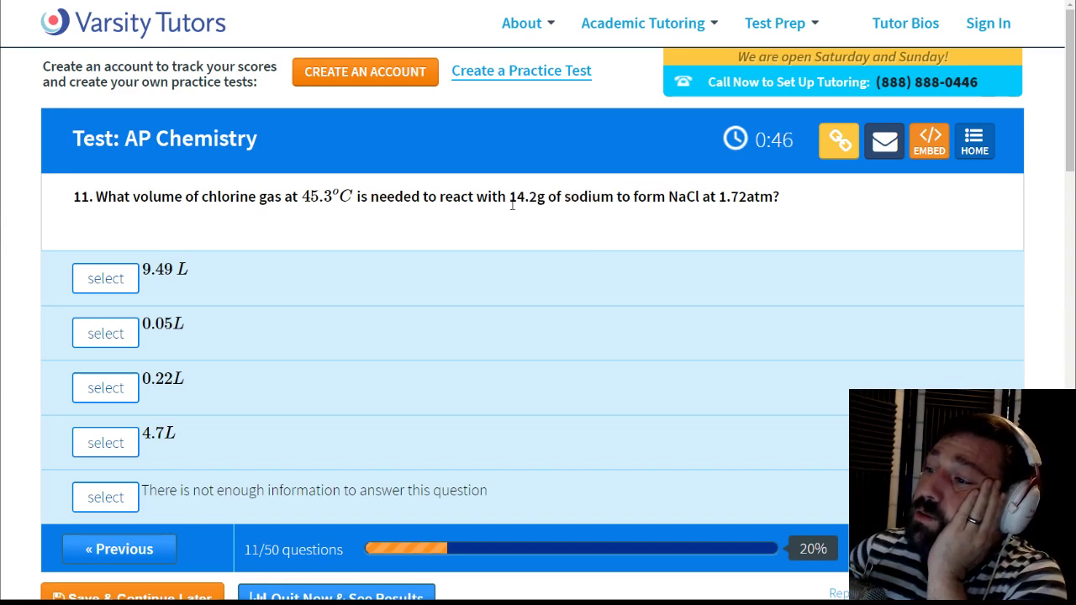
key("ctrl+Tab")
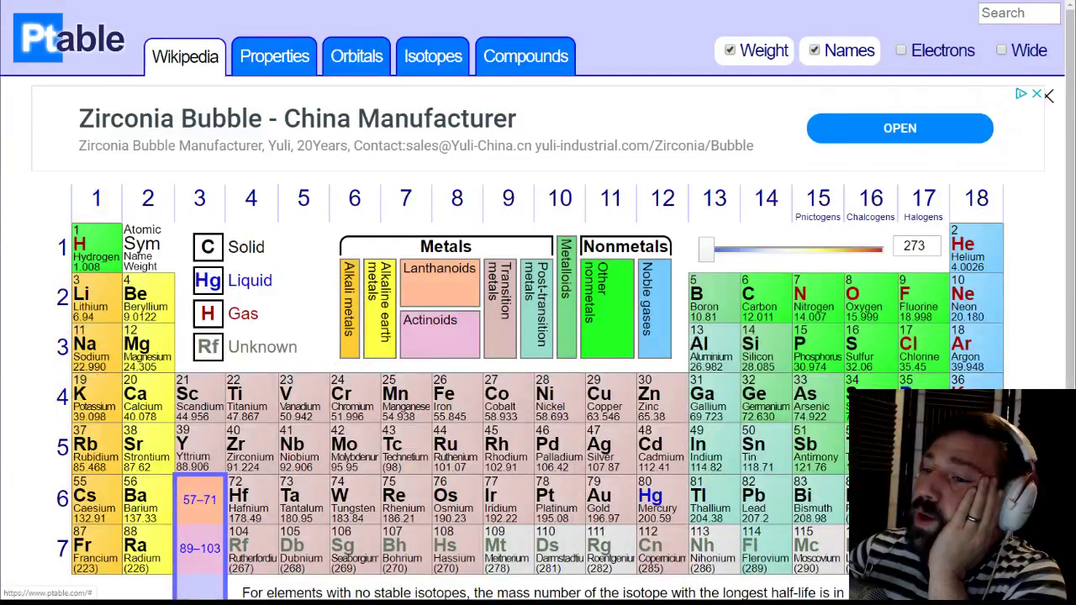
key("ctrl+shift+Tab")
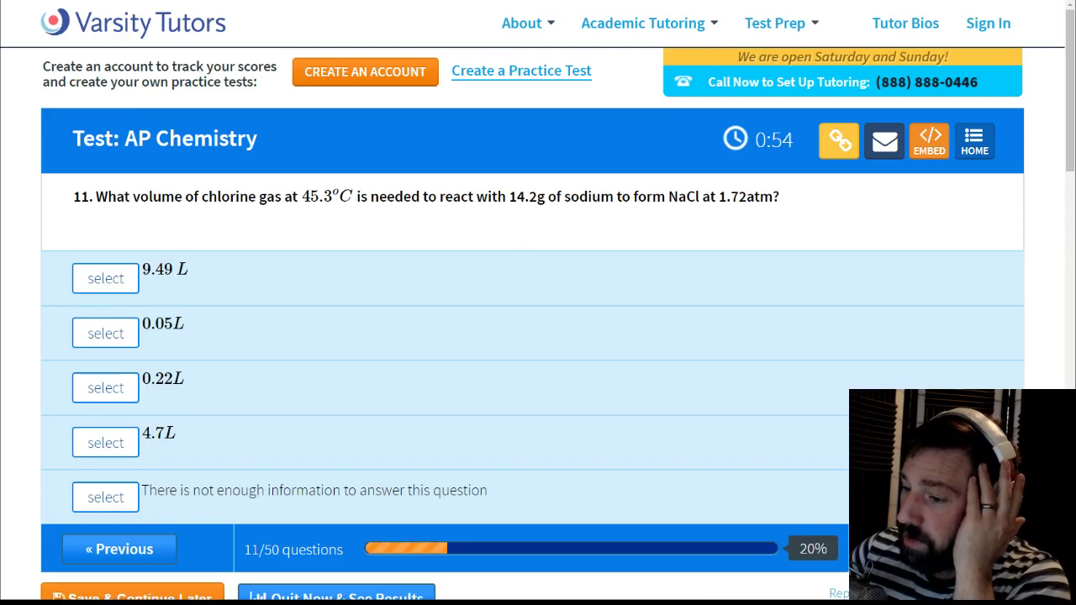
Step: Turn on the pen and write 14.2g below question 11
mouse_move(202, 602)
left_click(202, 546)
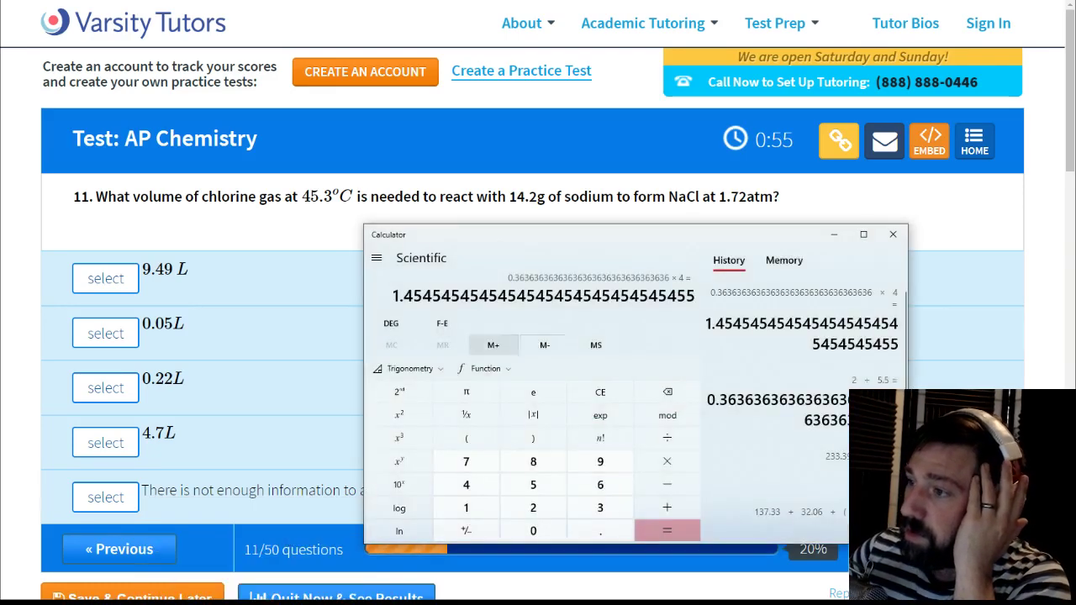
left_click(833, 233)
key("ctrl+shift+d")
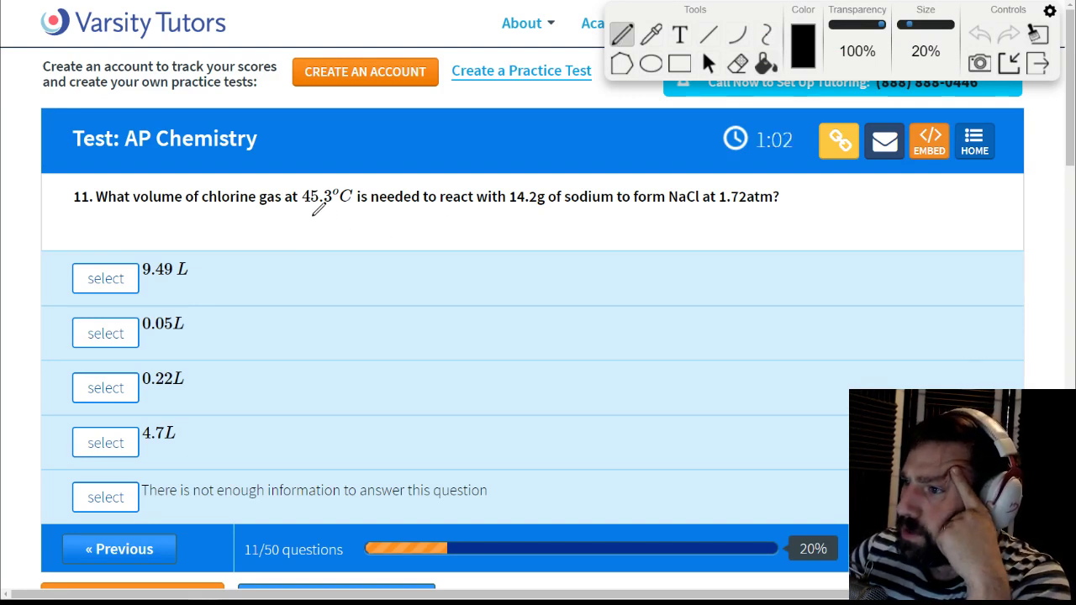
left_click_drag(311, 221, 311, 248)
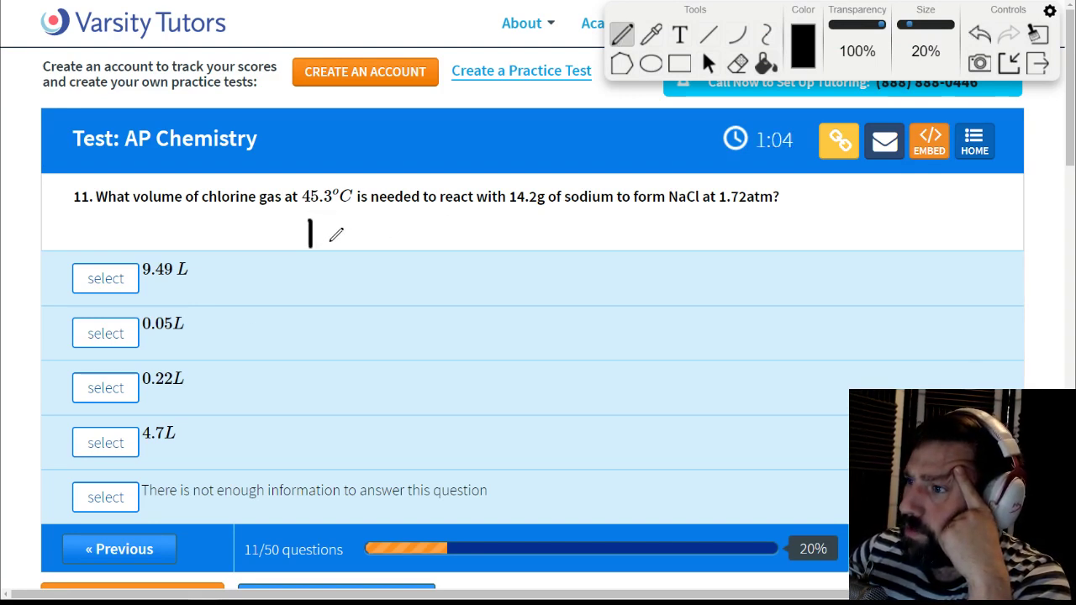
left_click(330, 245)
mouse_move(329, 213)
left_mouse_down()
mouse_move(335, 244)
mouse_move(386, 250)
mouse_move(405, 270)
left_mouse_up()
left_click(354, 248)
left_click_drag(320, 261, 432, 273)
mouse_move(422, 223)
left_mouse_down()
mouse_move(441, 252)
mouse_move(423, 321)
left_mouse_up()
Step: Add the mol/23 g factor and cross out the cancelling grams
mouse_move(449, 282)
left_mouse_down()
mouse_move(586, 285)
mouse_move(555, 324)
mouse_move(535, 328)
left_mouse_up()
left_click_drag(527, 274, 583, 261)
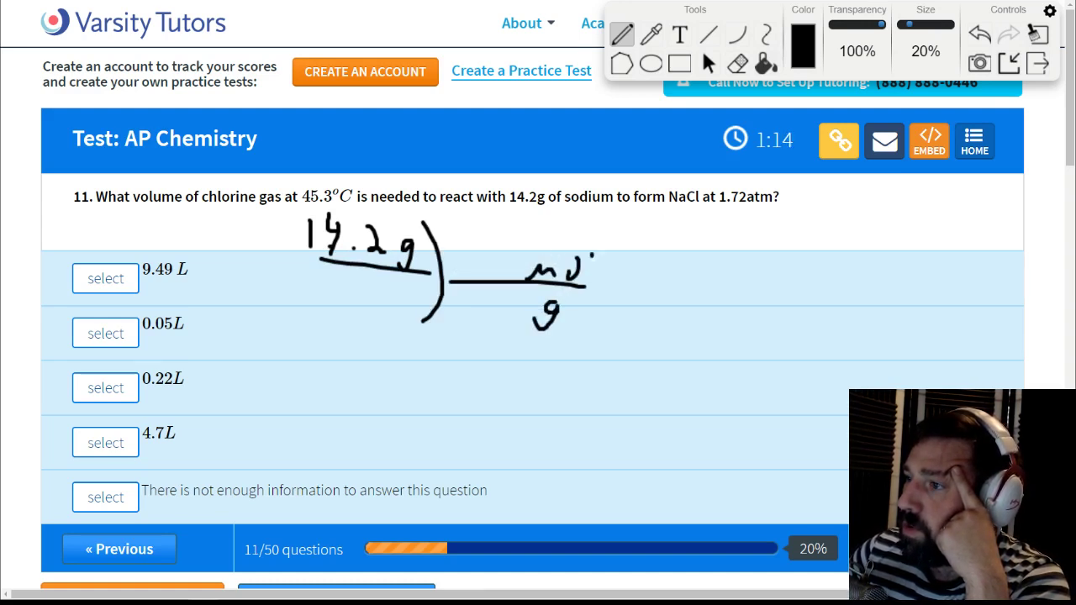
mouse_move(454, 296)
left_mouse_down()
mouse_move(467, 318)
mouse_move(480, 308)
mouse_move(472, 322)
left_mouse_up()
left_click_drag(536, 328, 577, 299)
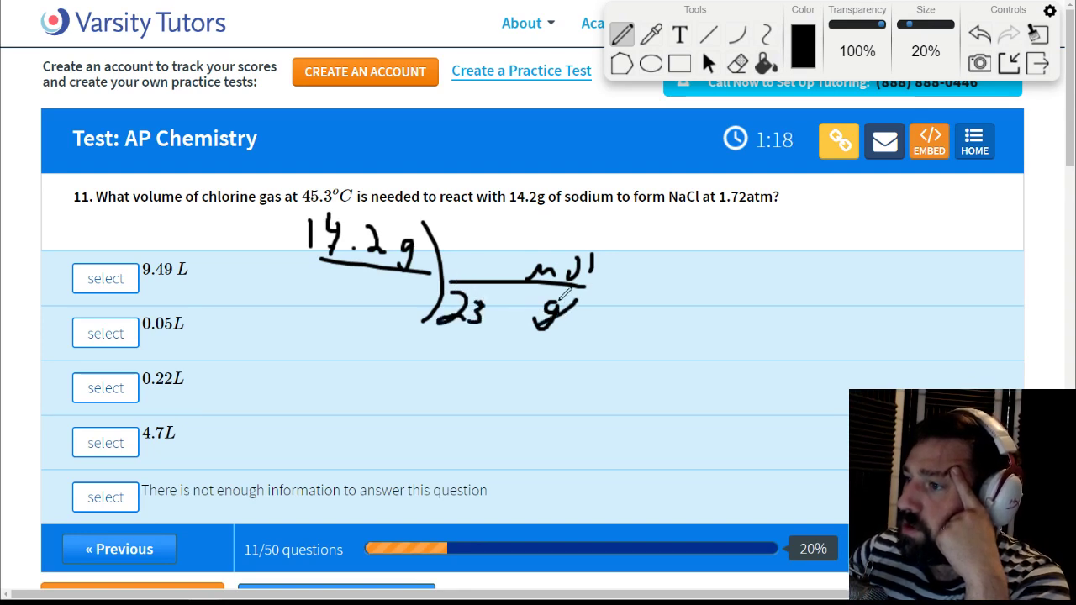
left_click_drag(382, 269, 441, 233)
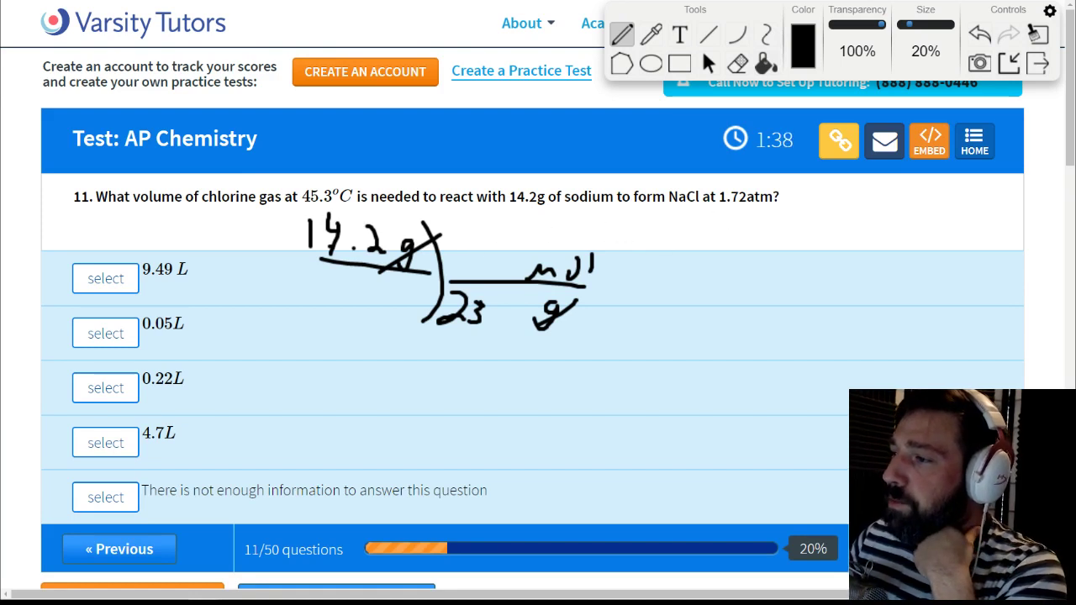
Step: Add the 1 Cl2/2 NaCl factor, write 1 before mol, and bring up the Calculator
left_click_drag(588, 226, 579, 326)
left_click_drag(606, 283, 694, 284)
left_click_drag(695, 225, 692, 318)
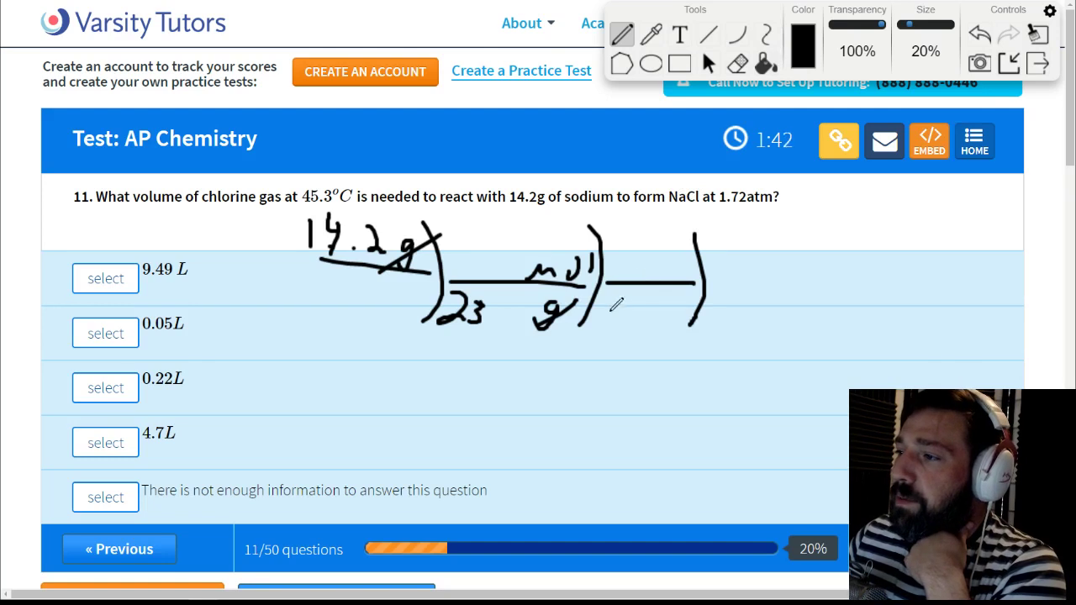
mouse_move(620, 301)
left_mouse_down()
mouse_move(619, 321)
mouse_move(666, 271)
mouse_move(666, 318)
mouse_move(692, 308)
left_mouse_up()
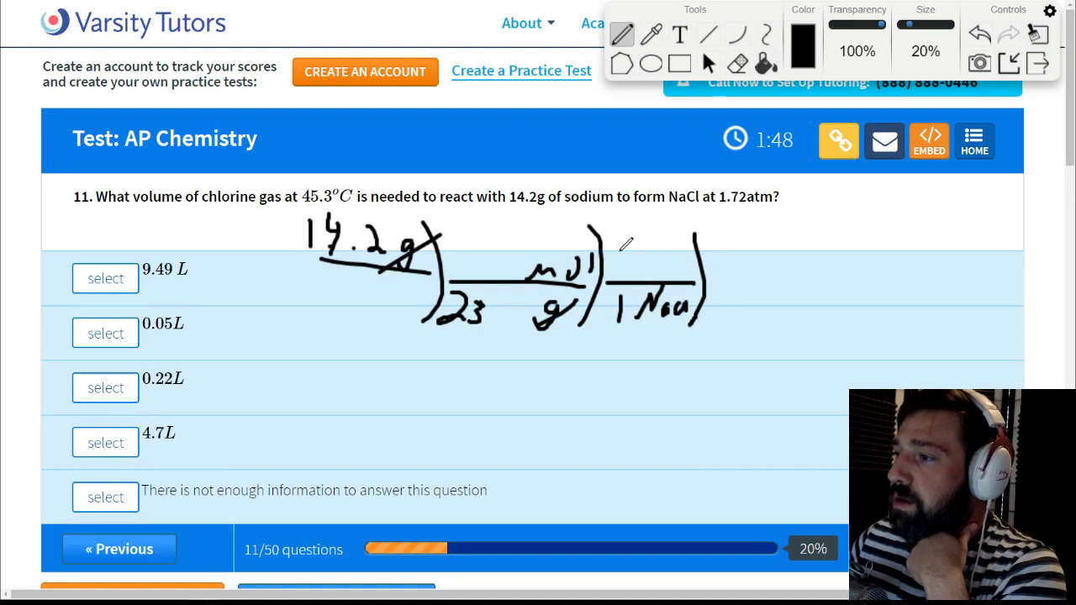
left_click_drag(607, 298, 630, 328)
mouse_move(624, 237)
left_mouse_down()
mouse_move(624, 271)
mouse_move(673, 281)
left_mouse_up()
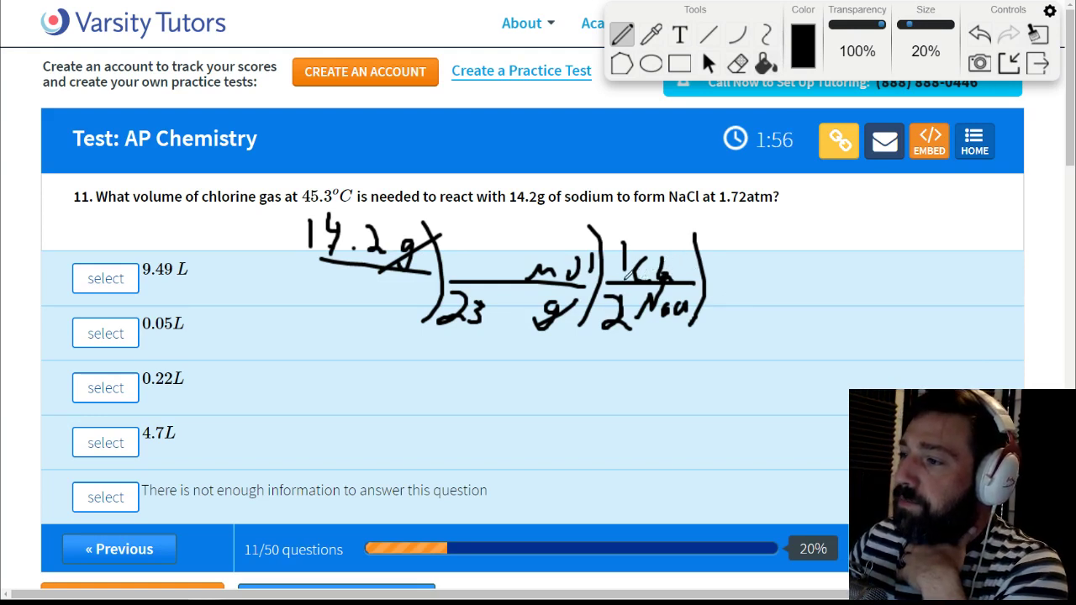
left_click_drag(503, 254, 503, 274)
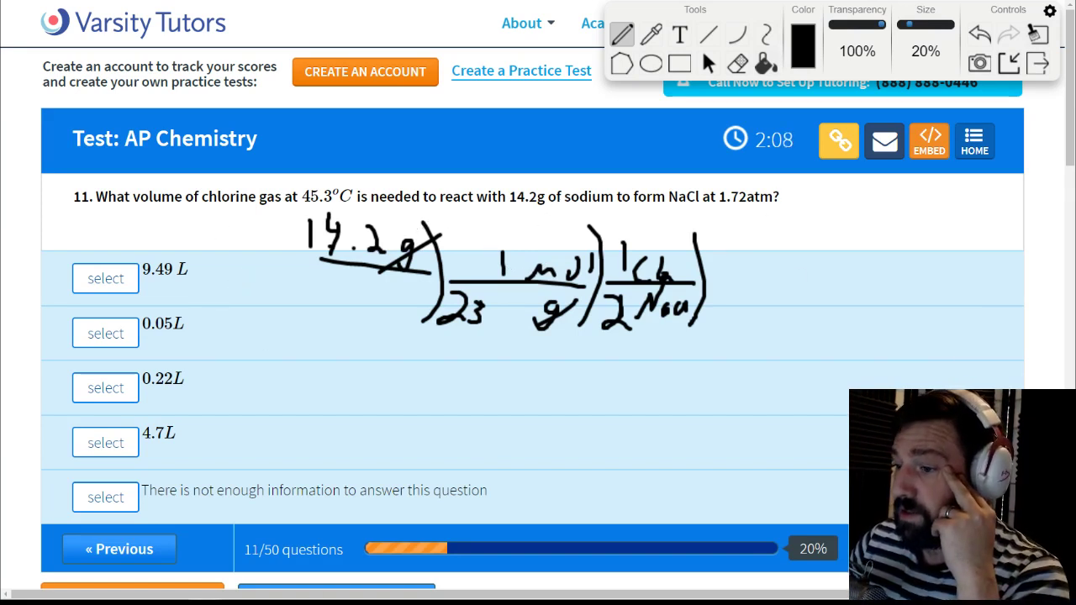
mouse_move(285, 596)
left_click(328, 538)
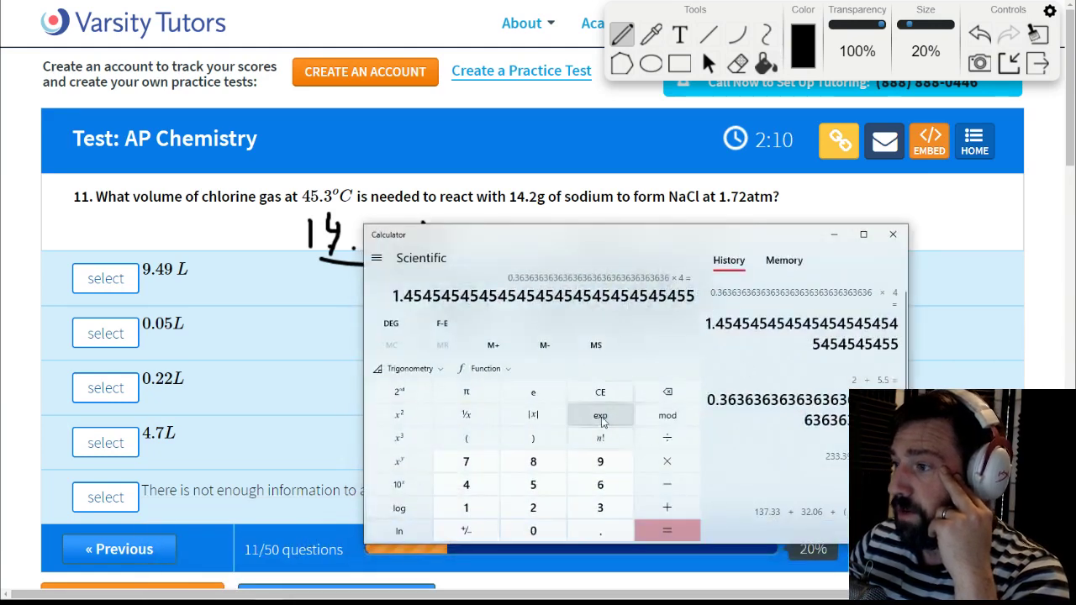
Step: Calculate 14.2/23/2 ≈ 0.3087 mol of chlorine, then close the Calculator
left_click(600, 392)
left_click_drag(606, 237, 612, 357)
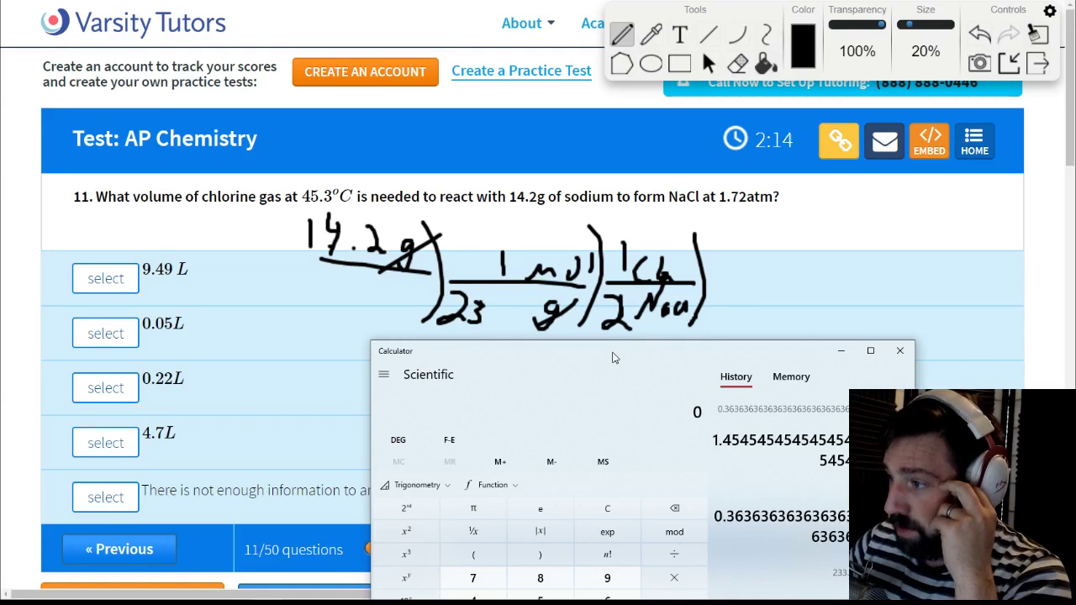
type("14.2")
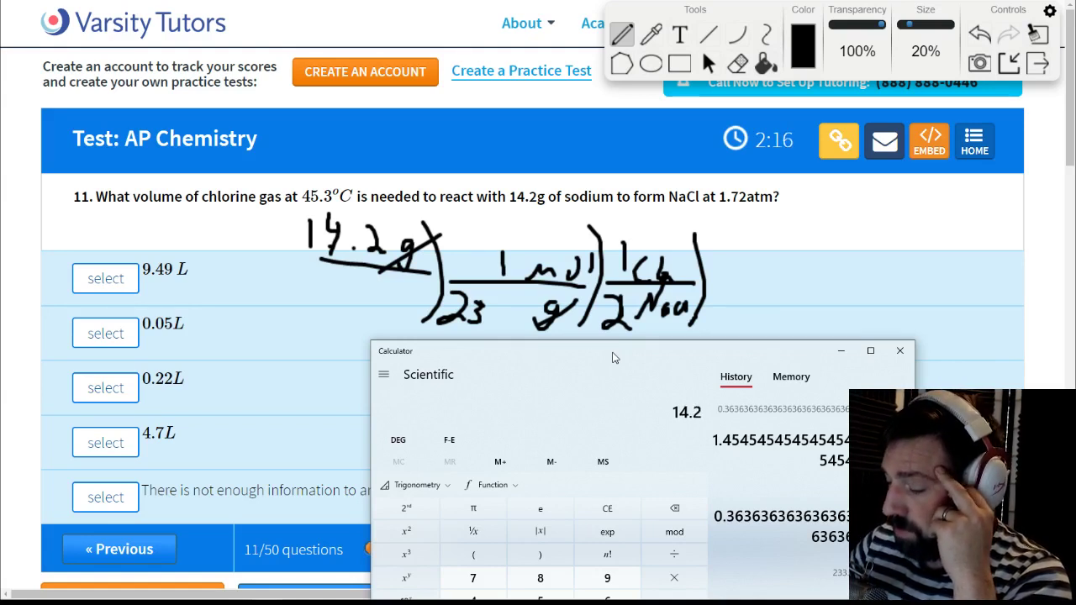
type("/23")
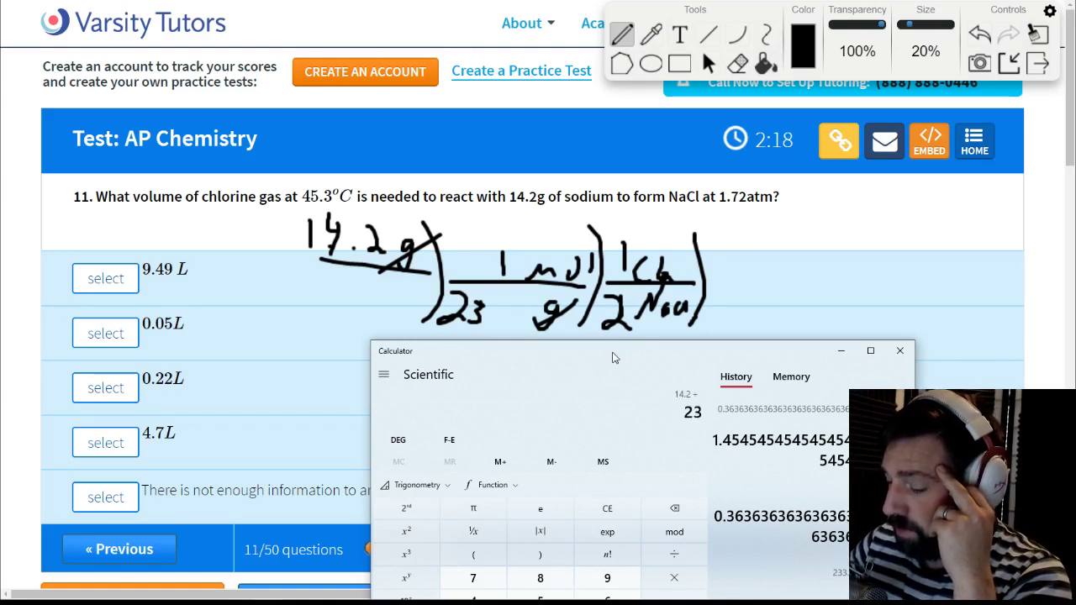
type("/2")
key("Return")
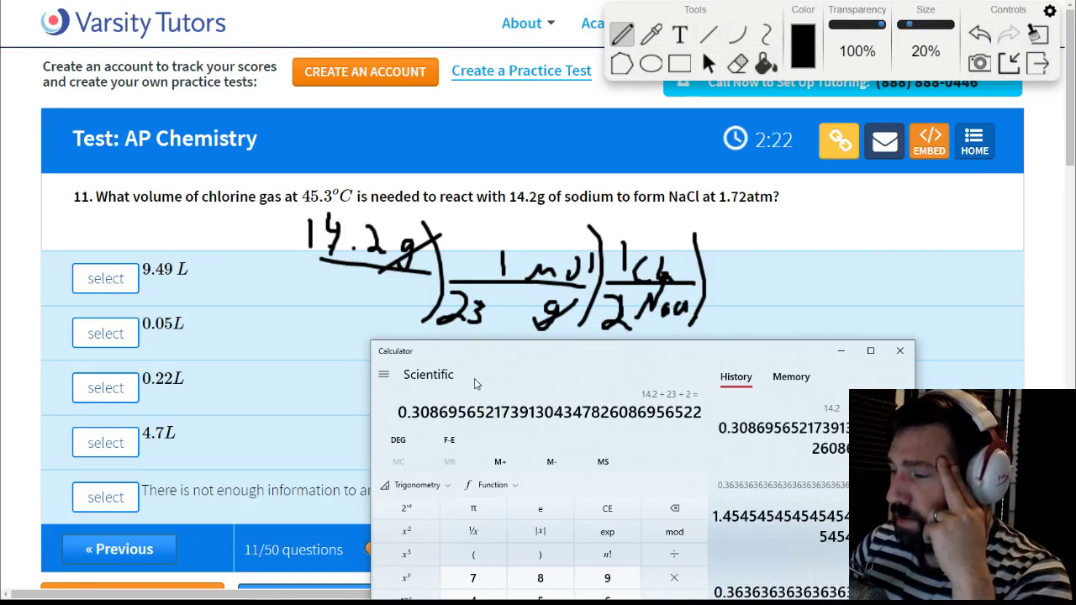
left_click(900, 351)
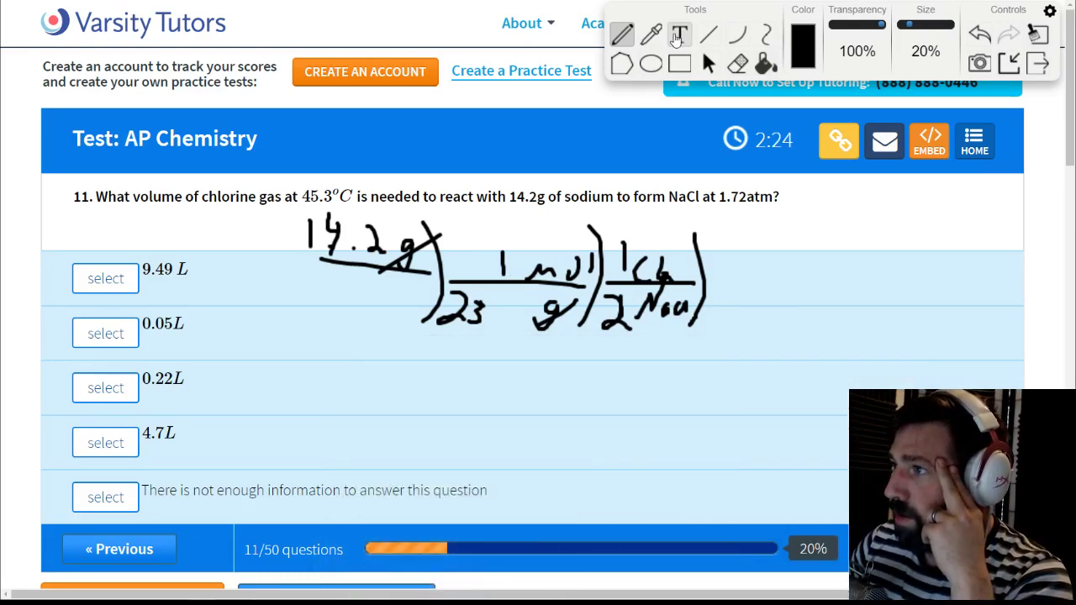
Step: Erase all the mole-conversion ink and write mol = 0.3 beside the question
left_click(737, 63)
mouse_move(416, 212)
left_mouse_down()
mouse_move(310, 236)
mouse_move(386, 267)
mouse_move(618, 327)
mouse_move(458, 327)
mouse_move(438, 282)
mouse_move(411, 269)
mouse_move(659, 280)
mouse_move(520, 171)
mouse_move(422, 252)
left_mouse_up()
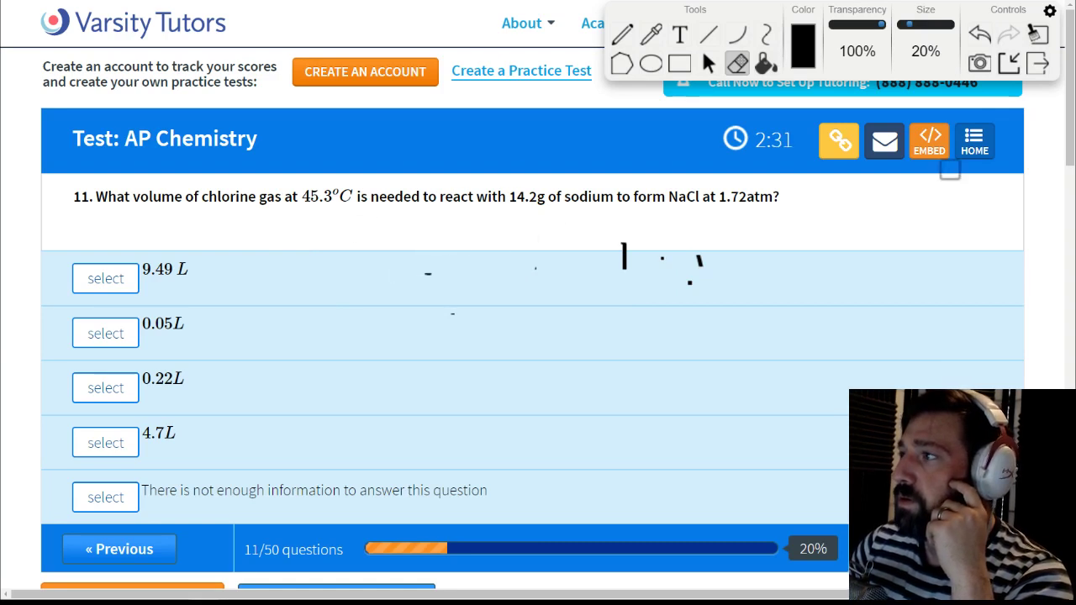
left_click(1046, 42)
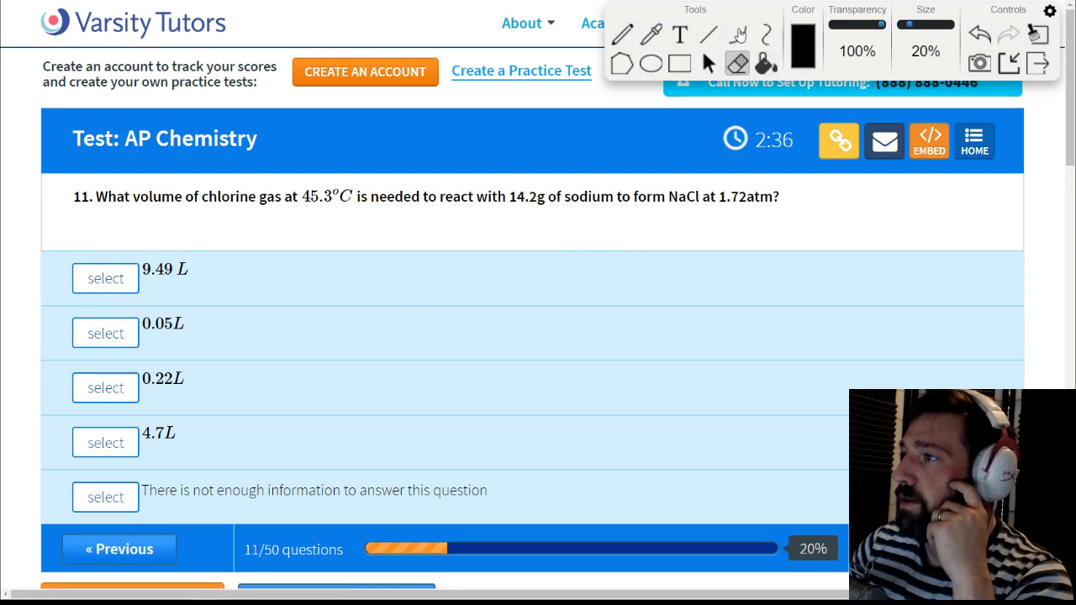
left_click(622, 38)
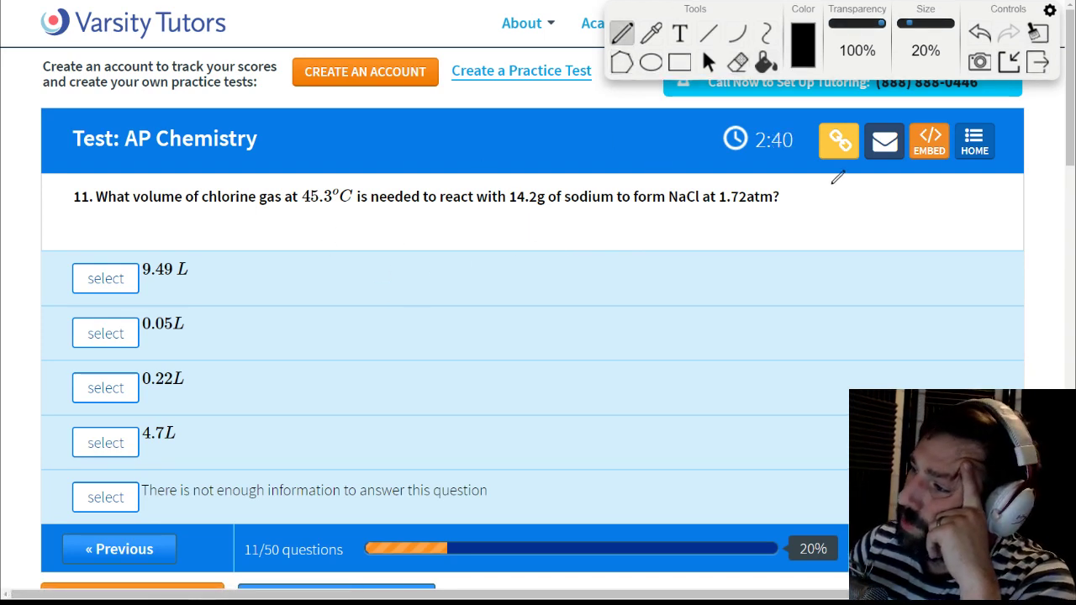
mouse_move(839, 217)
left_mouse_down()
mouse_move(913, 204)
mouse_move(934, 224)
mouse_move(958, 223)
mouse_move(1004, 200)
mouse_move(1009, 220)
mouse_move(994, 229)
left_mouse_up()
left_click(985, 233)
Step: Write PV = nRT and rearrange it to V = nRT/P
mouse_move(232, 217)
left_mouse_down()
mouse_move(262, 193)
mouse_move(249, 225)
mouse_move(315, 206)
mouse_move(382, 259)
left_mouse_up()
mouse_move(411, 224)
left_mouse_down()
mouse_move(412, 252)
mouse_move(412, 237)
mouse_move(425, 254)
left_mouse_up()
mouse_move(443, 218)
left_mouse_down()
mouse_move(444, 254)
mouse_move(462, 215)
left_mouse_up()
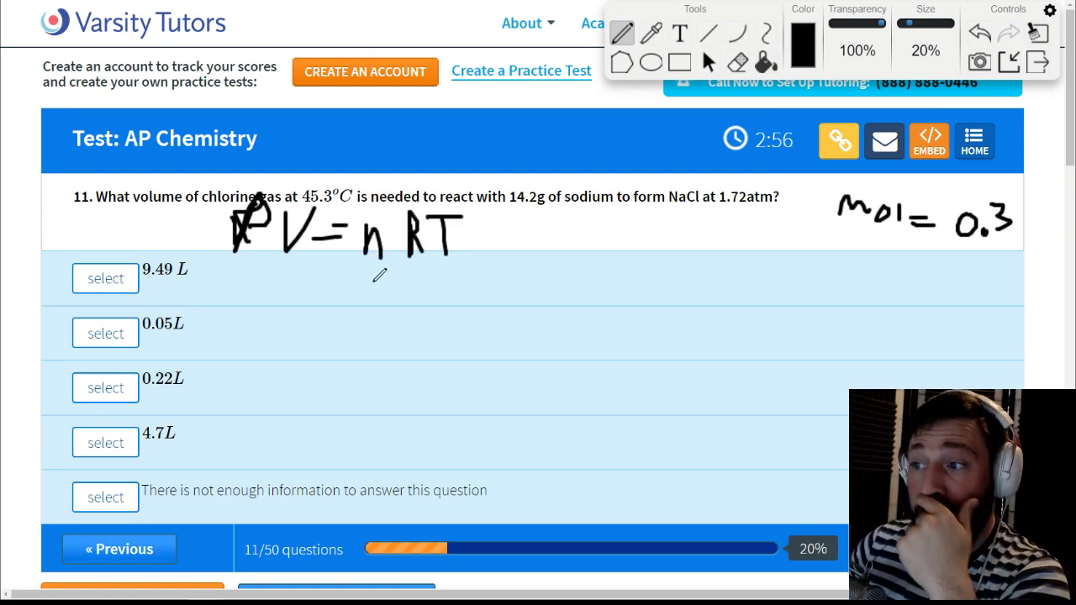
mouse_move(353, 269)
left_mouse_down()
mouse_move(484, 271)
mouse_move(412, 331)
left_mouse_up()
left_click_drag(421, 291, 415, 318)
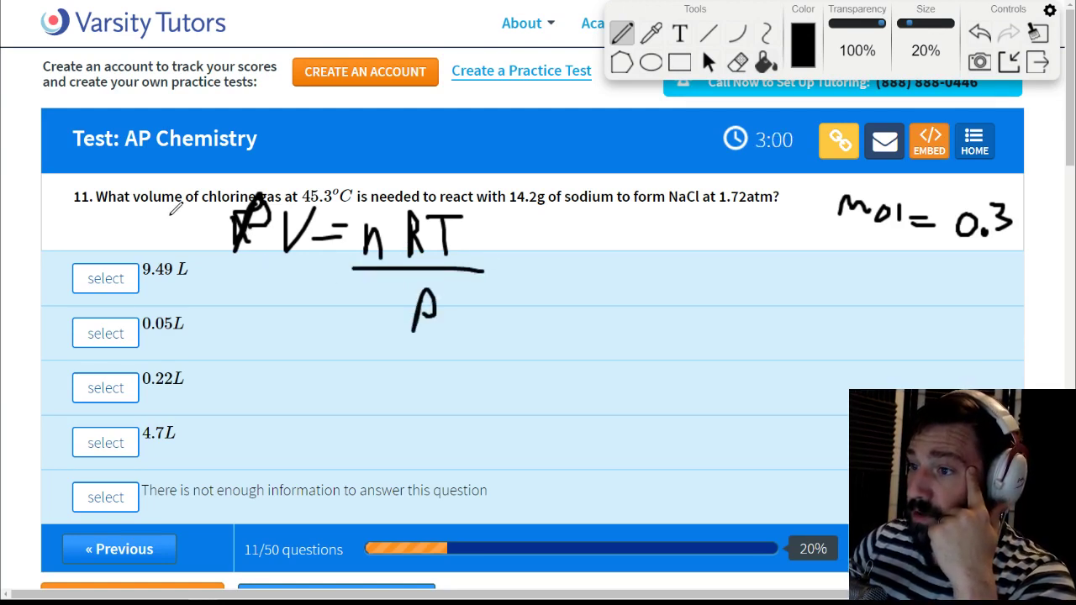
left_click_drag(270, 195, 237, 254)
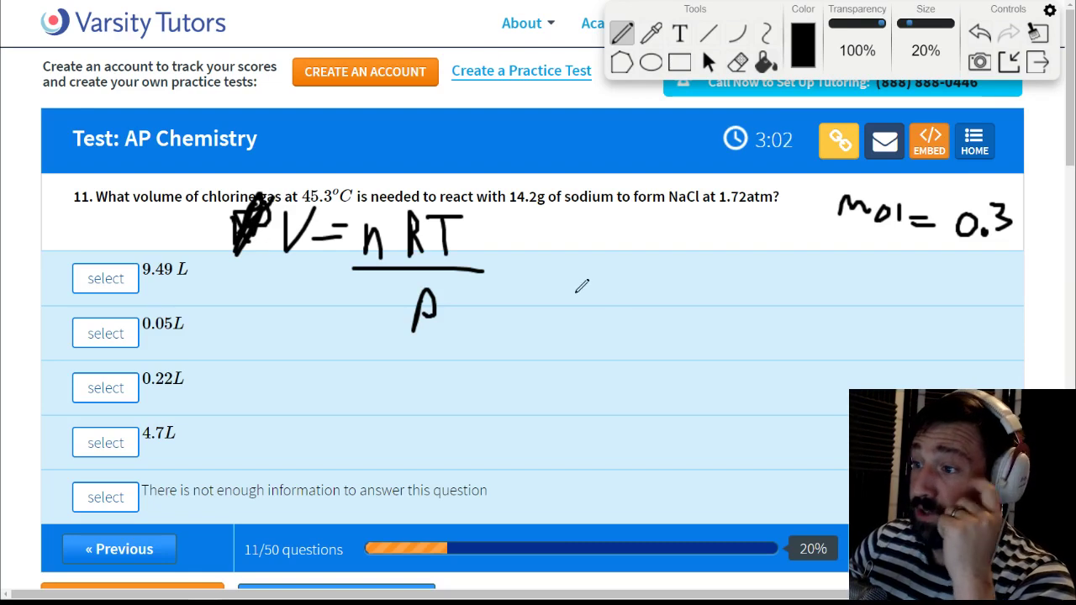
Step: Begin substituting 0.3 · 8 and mark the 1.72 atm pressure and 45.3°C temperature
mouse_move(599, 212)
left_mouse_down()
mouse_move(586, 220)
mouse_move(598, 213)
mouse_move(619, 241)
left_mouse_up()
left_click(613, 228)
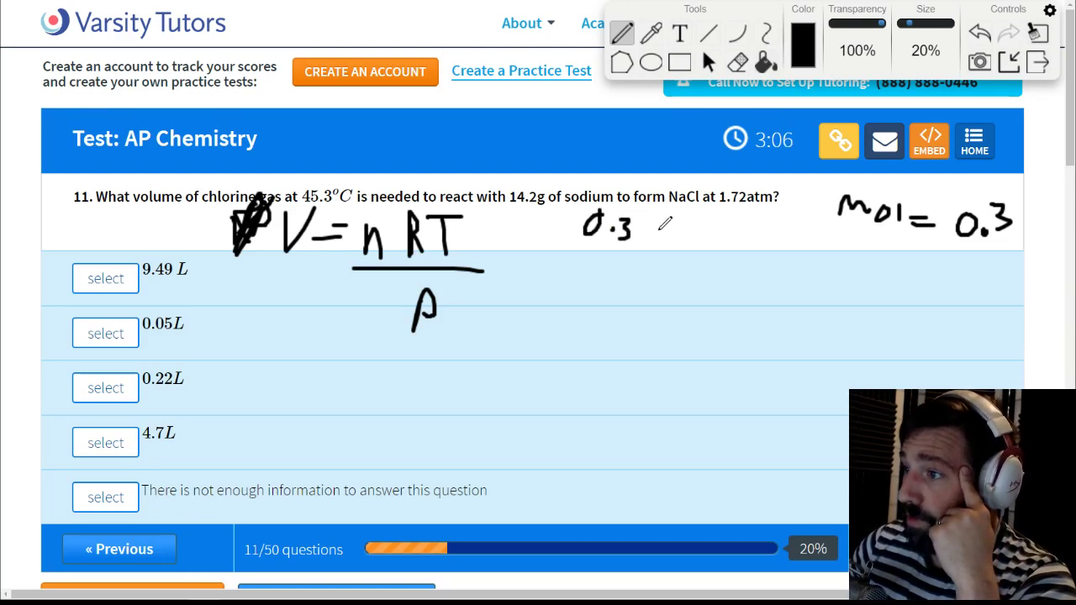
left_click(647, 233)
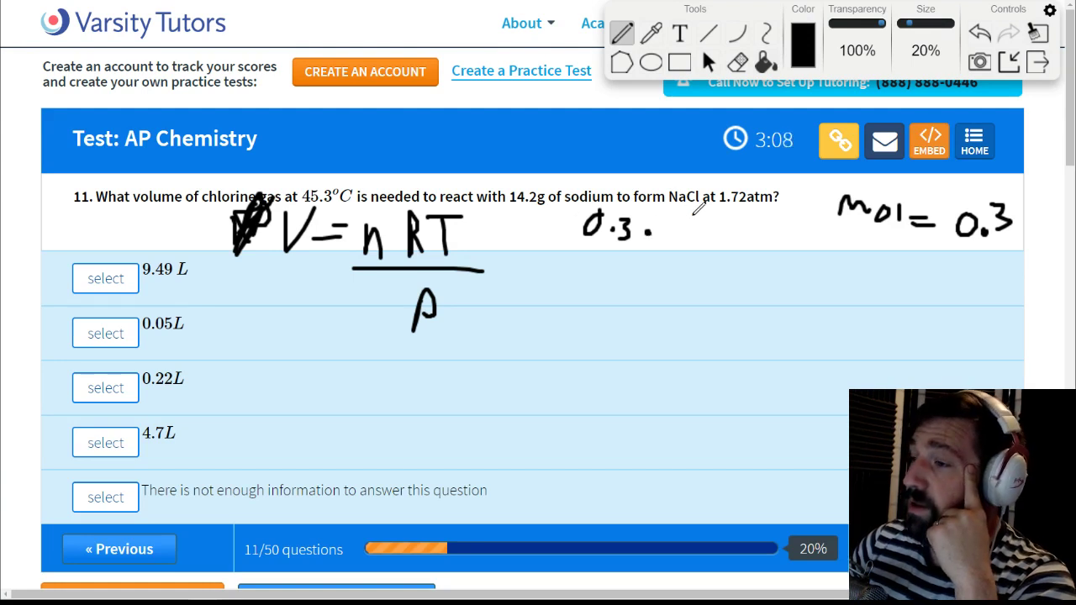
left_click_drag(675, 222, 685, 229)
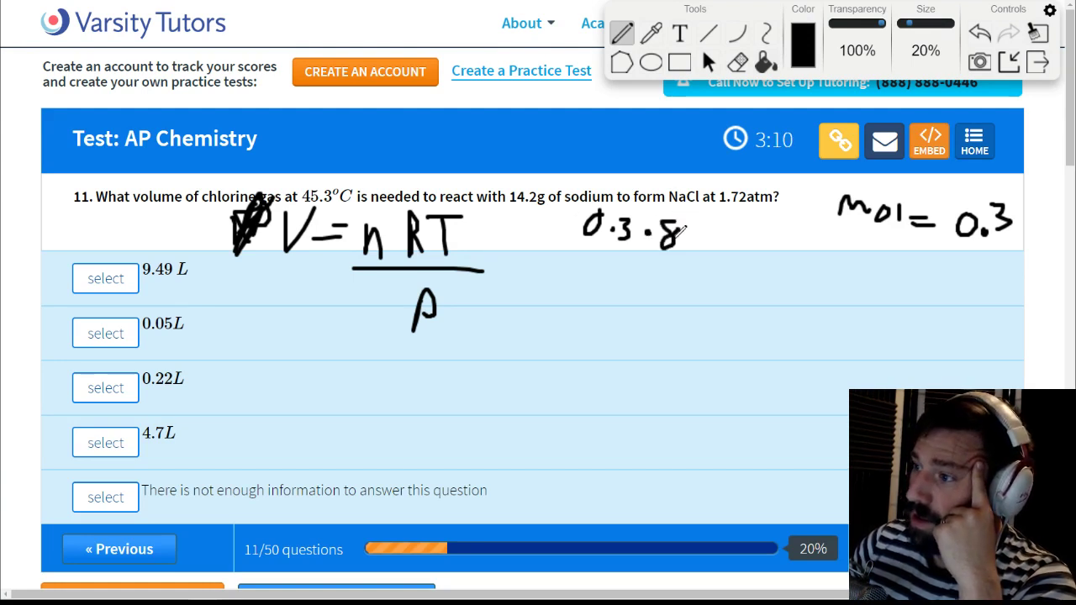
left_click(686, 244)
left_click_drag(755, 204, 788, 204)
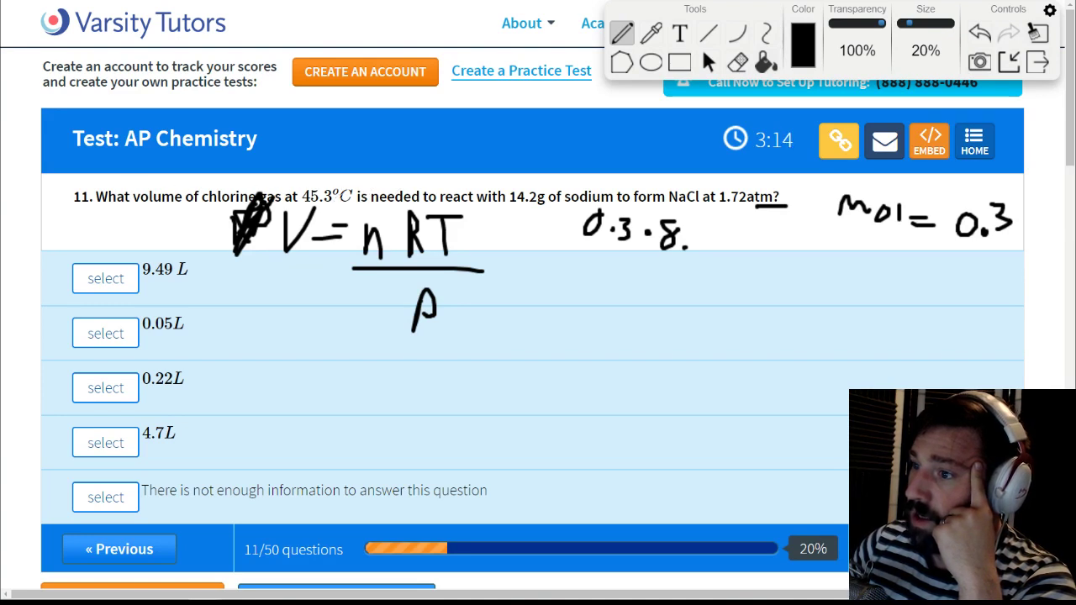
left_click_drag(335, 208, 369, 207)
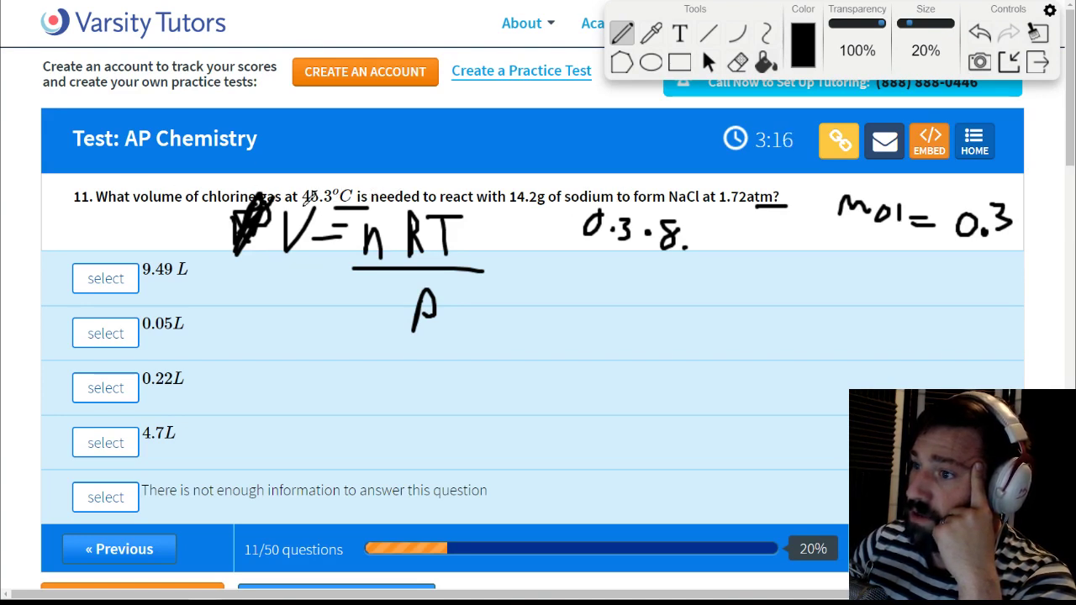
left_click_drag(299, 206, 337, 207)
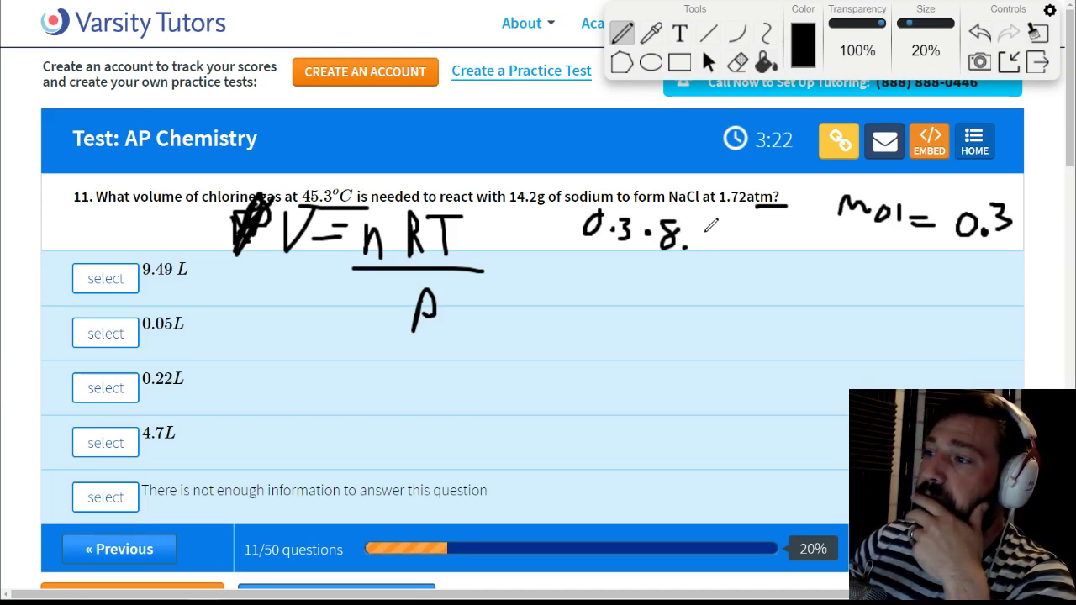
Step: Search Google for 'gas constant r' in a new tab, then return to the test
key("ctrl+t")
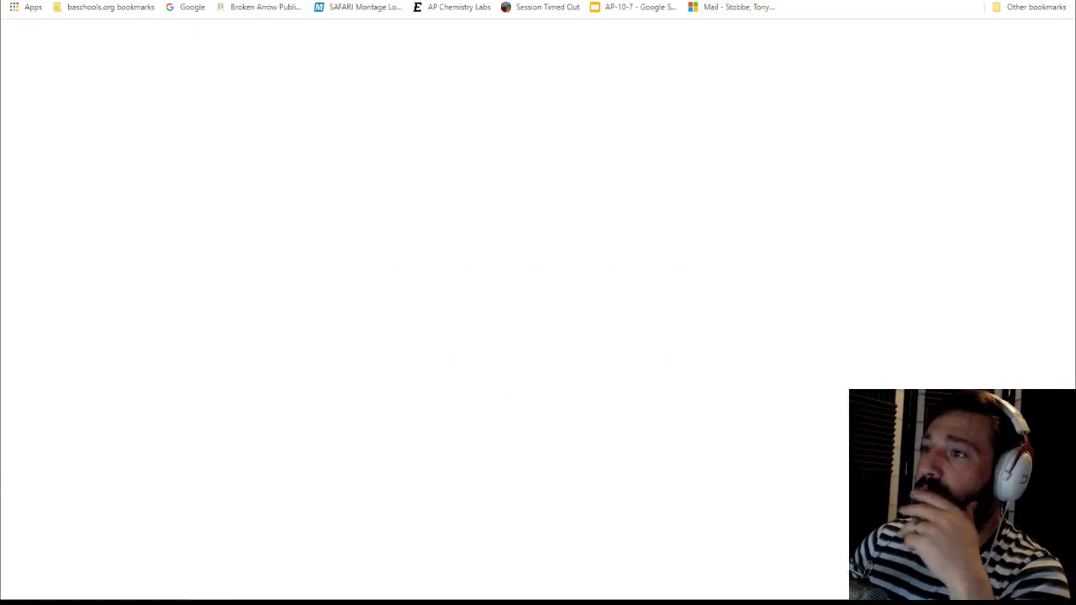
type("ideal")
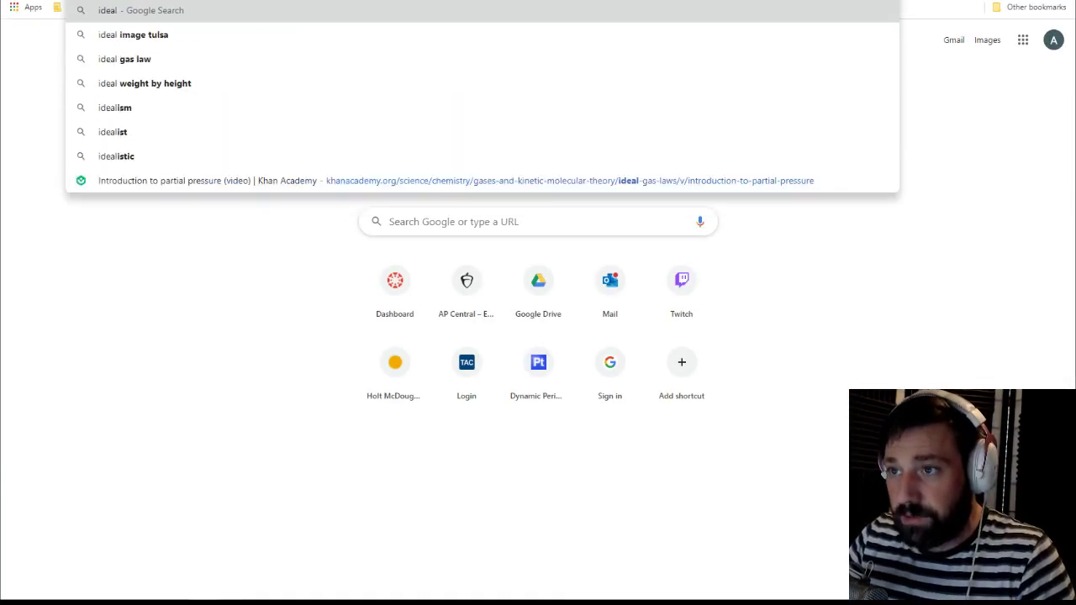
key("Return")
type("gas con")
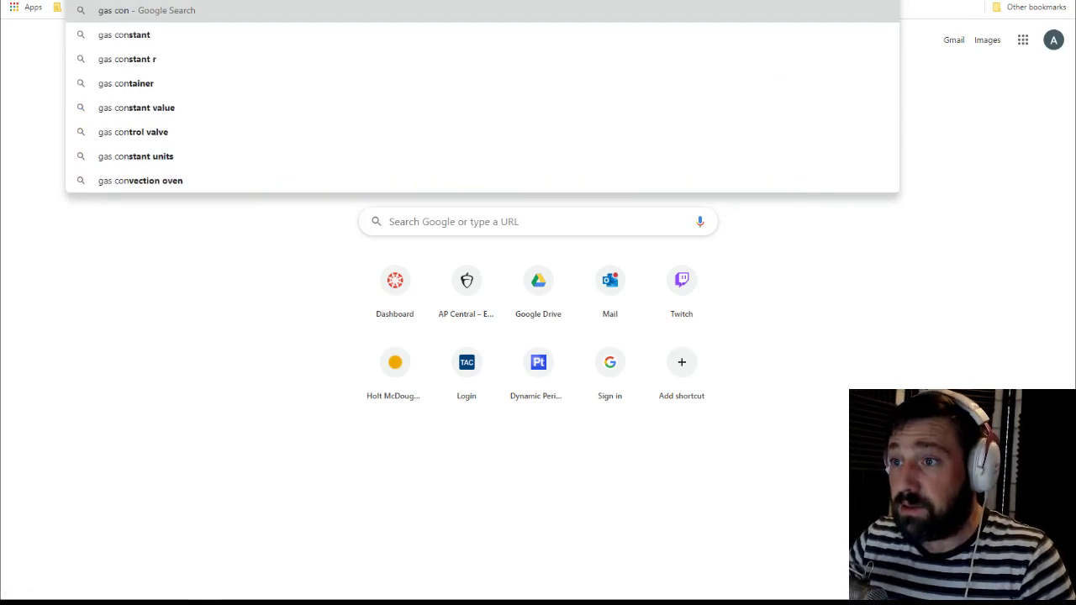
key("Down")
key("Down")
key("Return")
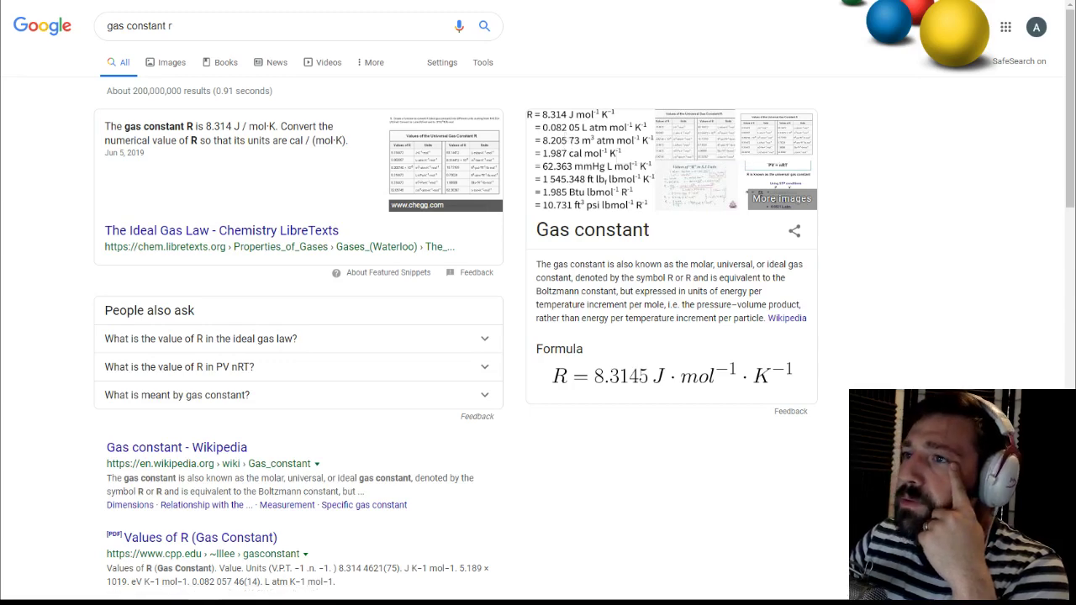
key("ctrl+Tab")
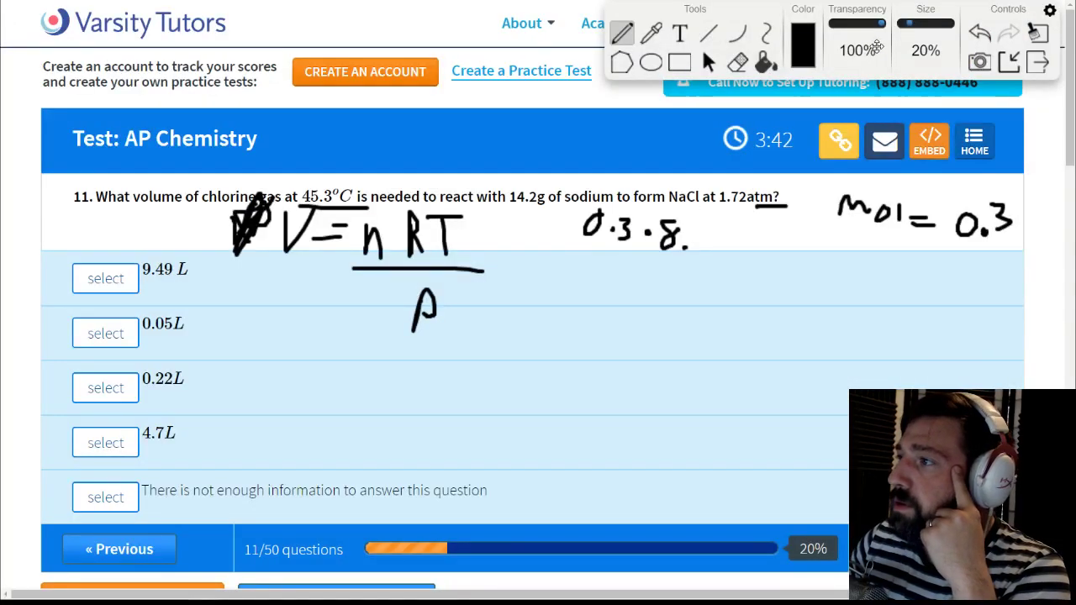
Step: Erase the 8 and write 0.082 with a multiplication dot, giving 0.3 · 0.082
left_click(739, 62)
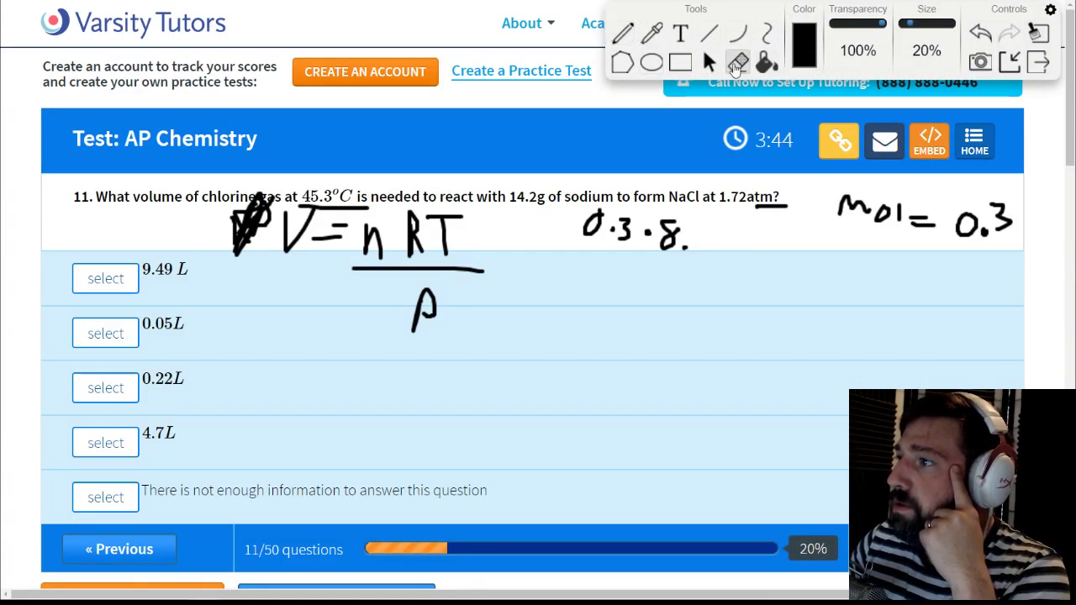
mouse_move(664, 220)
left_mouse_down()
mouse_move(691, 245)
mouse_move(698, 227)
mouse_move(717, 229)
mouse_move(713, 243)
mouse_move(721, 212)
mouse_move(742, 249)
left_mouse_up()
left_click(623, 32)
left_click(694, 225)
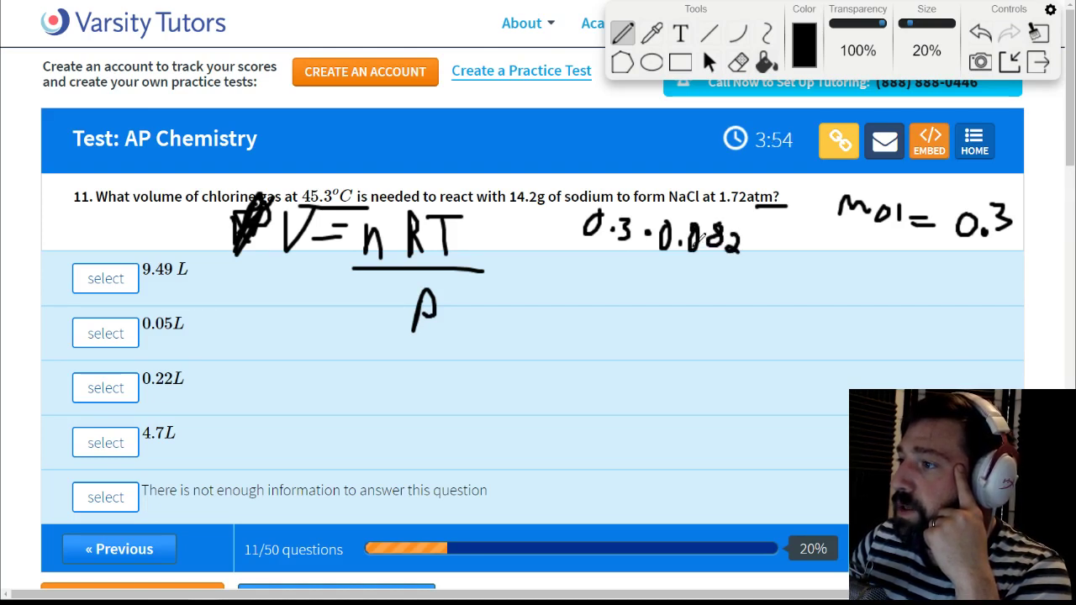
left_click(755, 244)
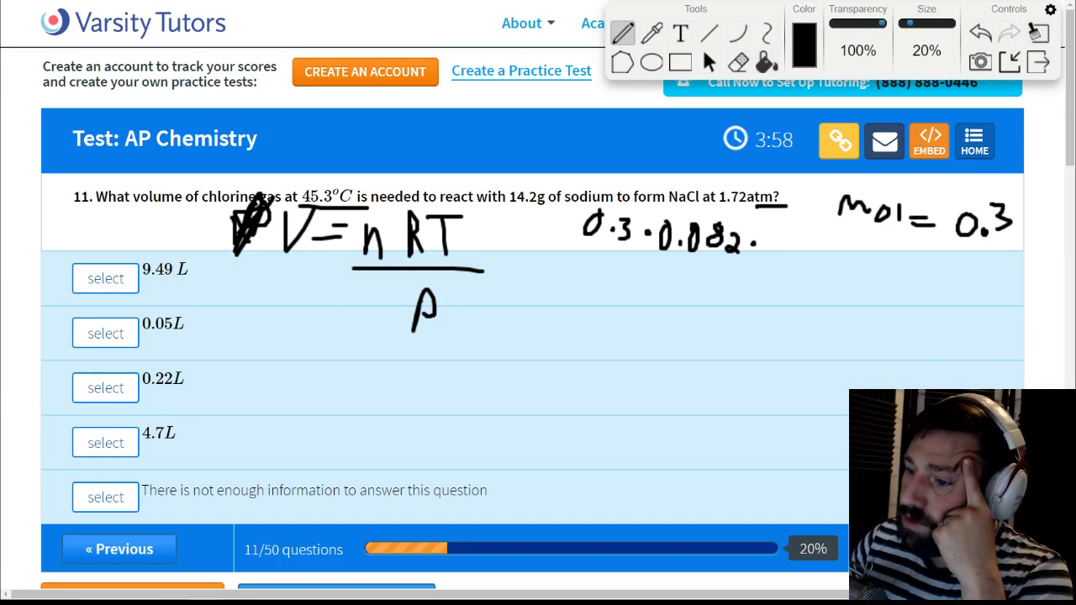
Step: Clear the Google search box, check the Ptable tab, and return to the test question
mouse_move(330, 601)
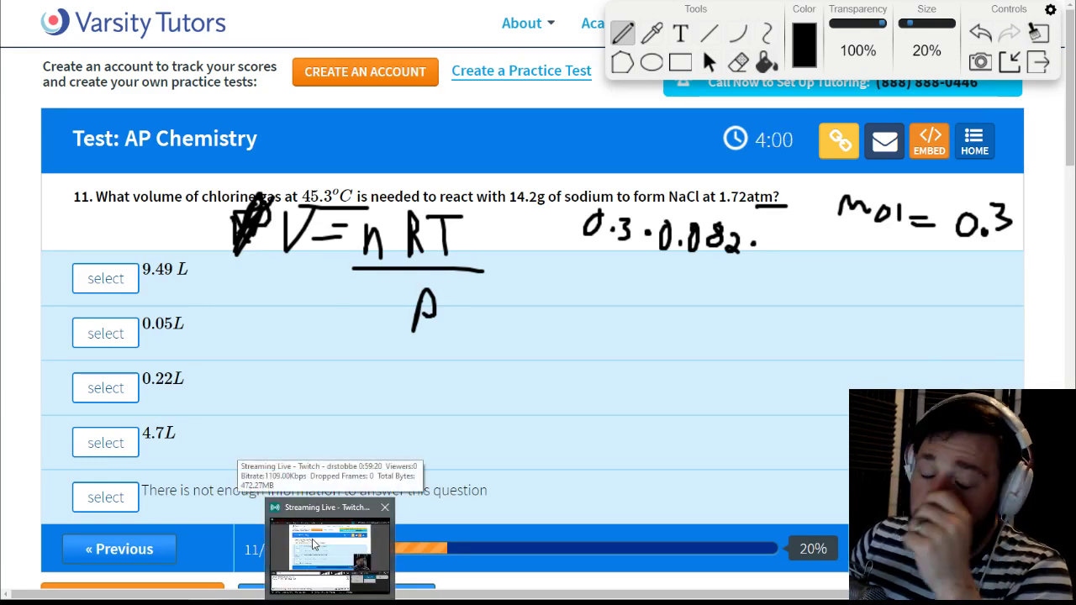
mouse_move(329, 547)
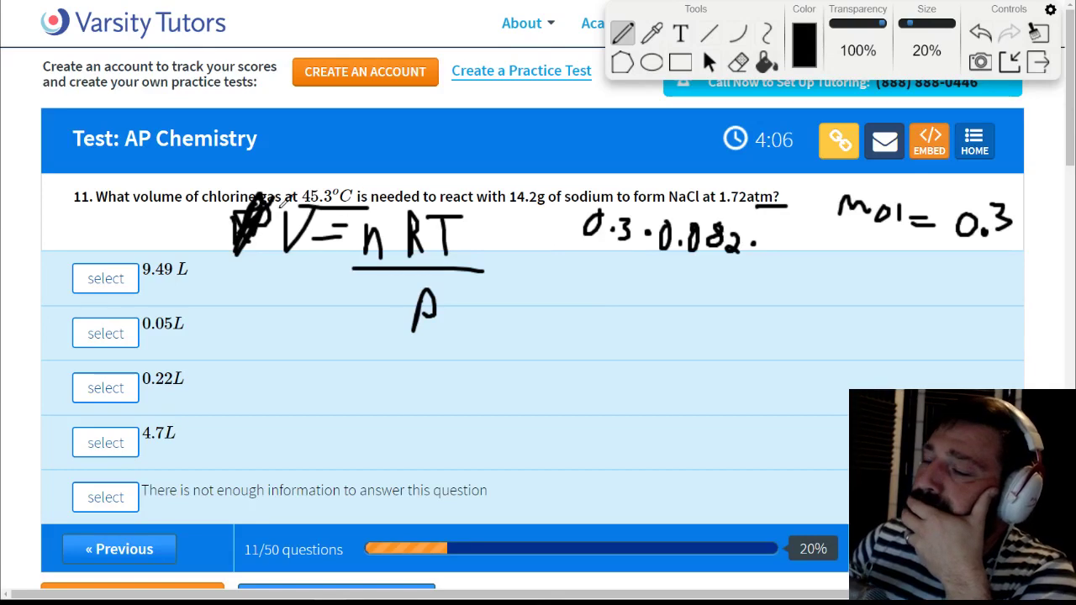
key("ctrl+Tab")
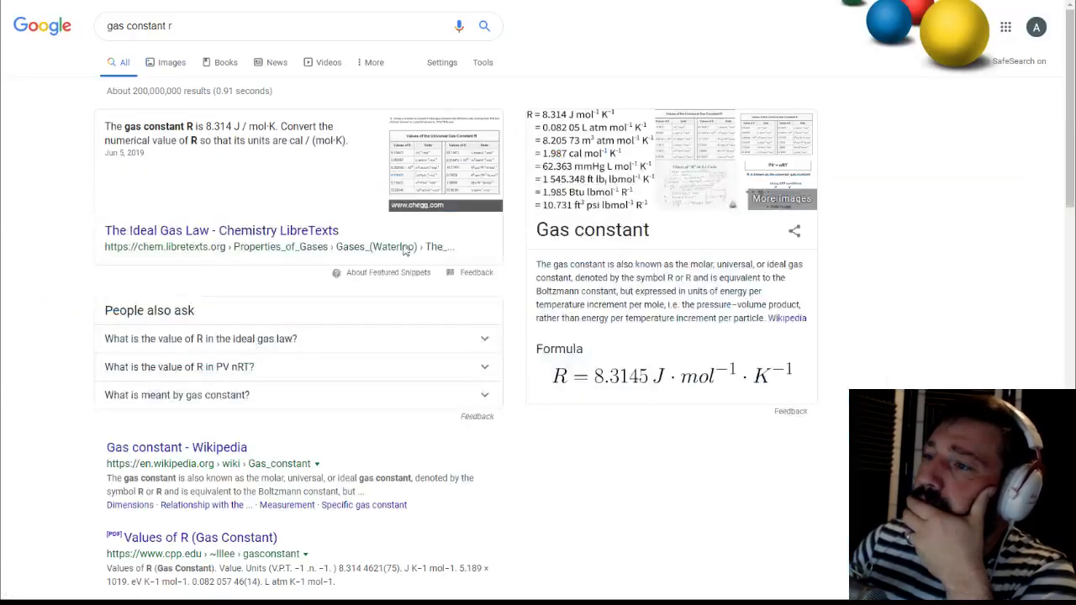
triple_click(211, 25)
key("BackSpace")
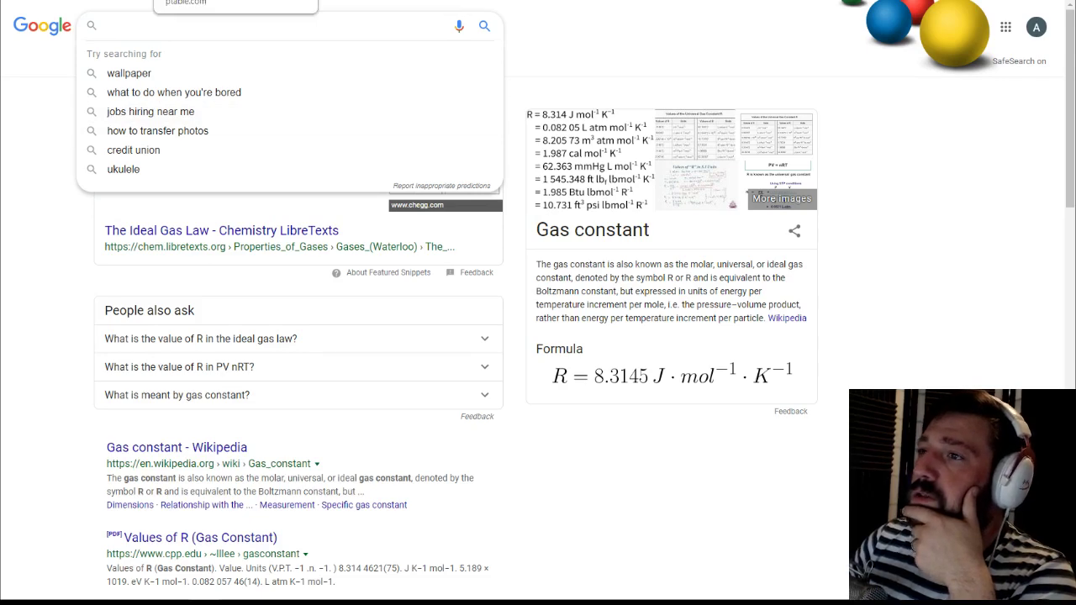
left_click(235, 0)
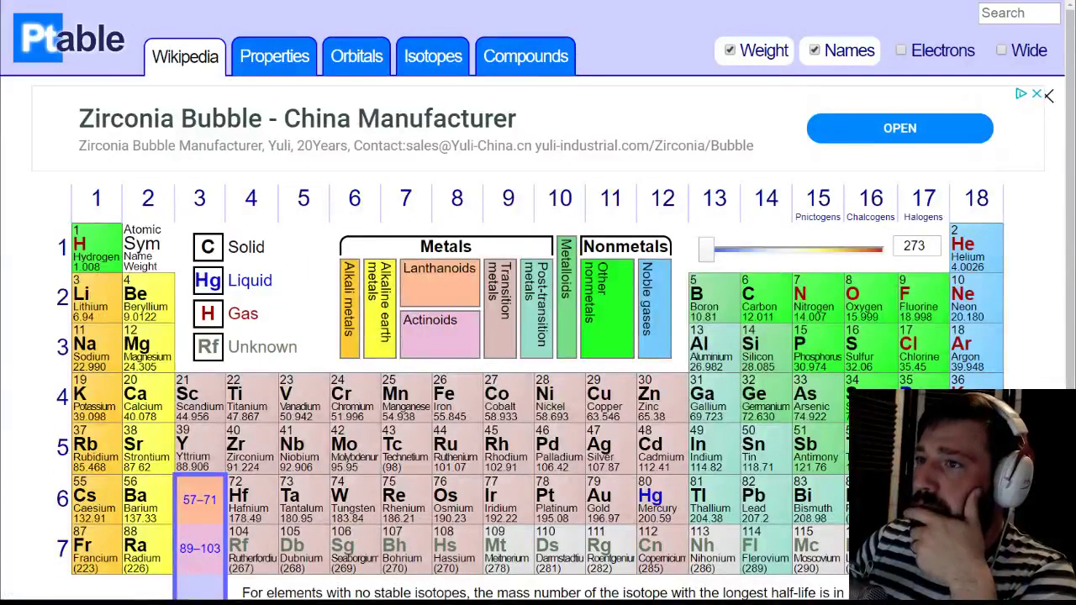
key("alt+Tab")
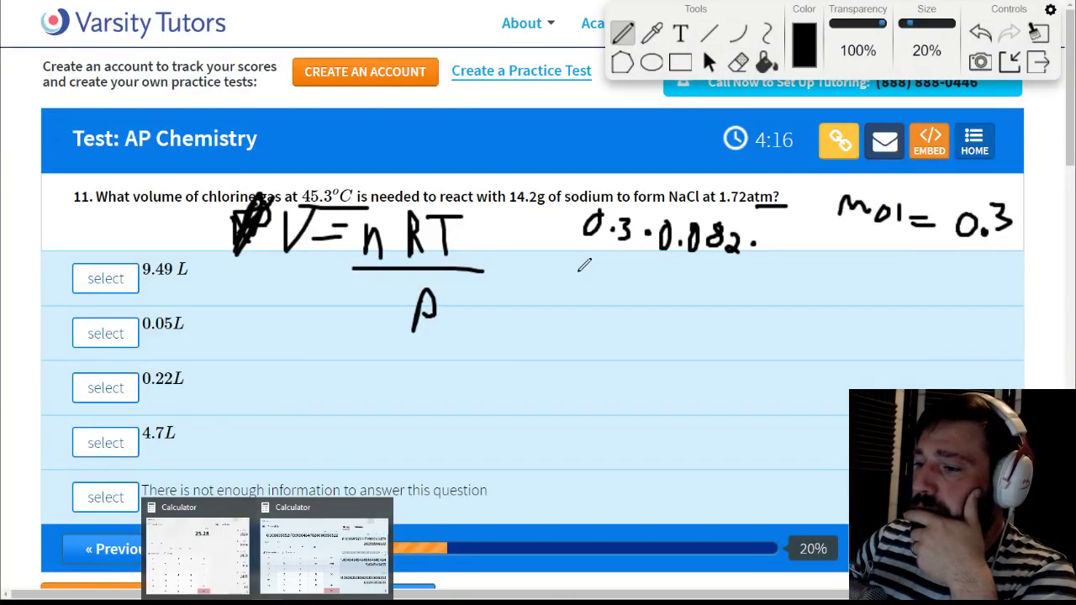
Step: Compute 45.3 + 215 = 260.3 in Calculator, then hide it to reveal question 11's notes
left_click(324, 546)
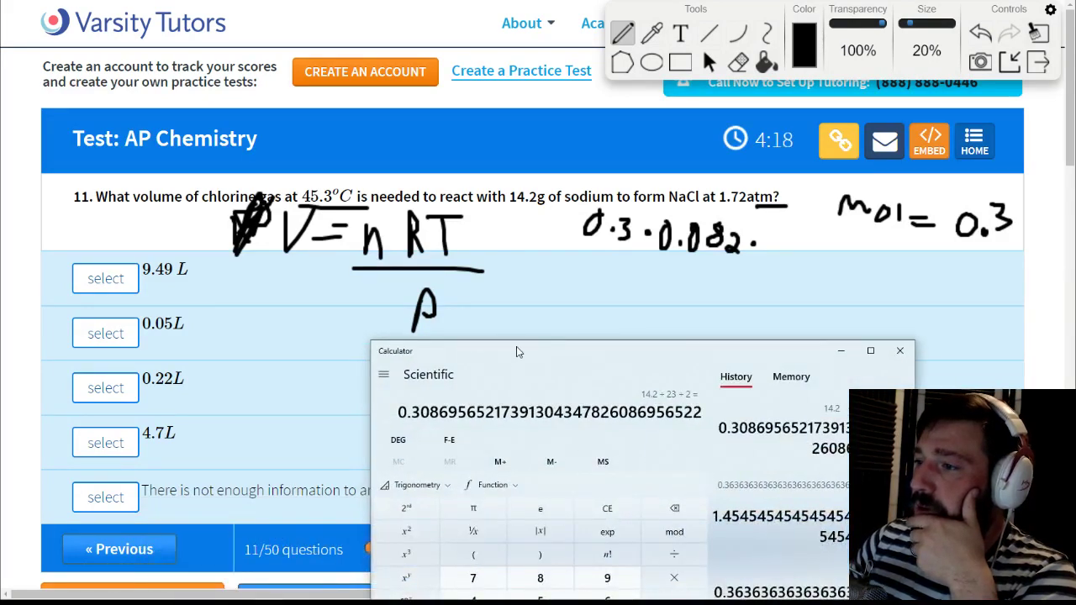
left_click_drag(516, 351, 425, 291)
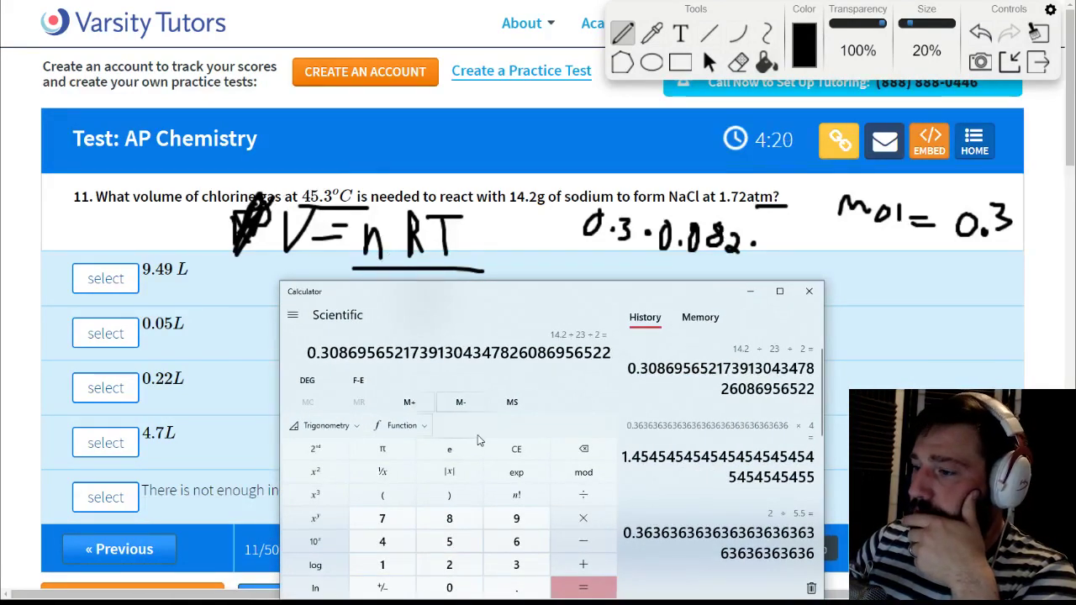
left_click_drag(514, 300, 514, 284)
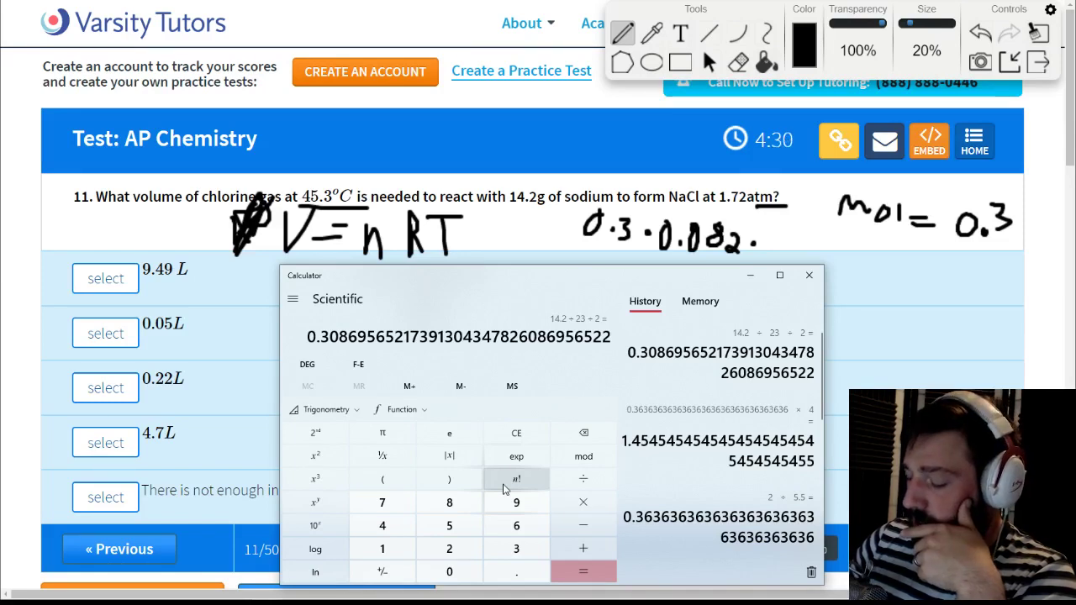
type("45.")
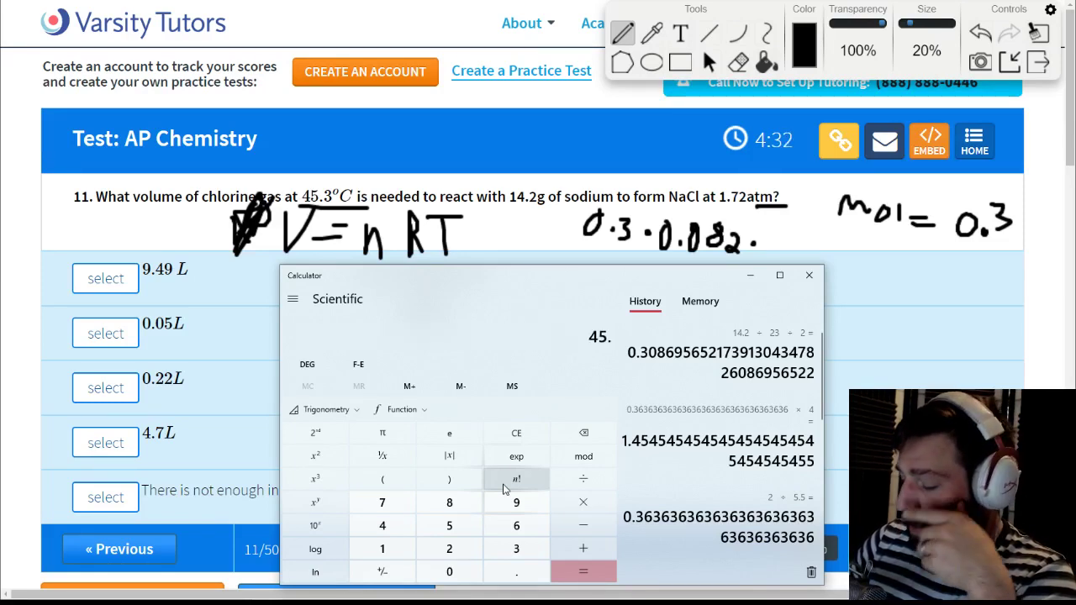
type("3 ")
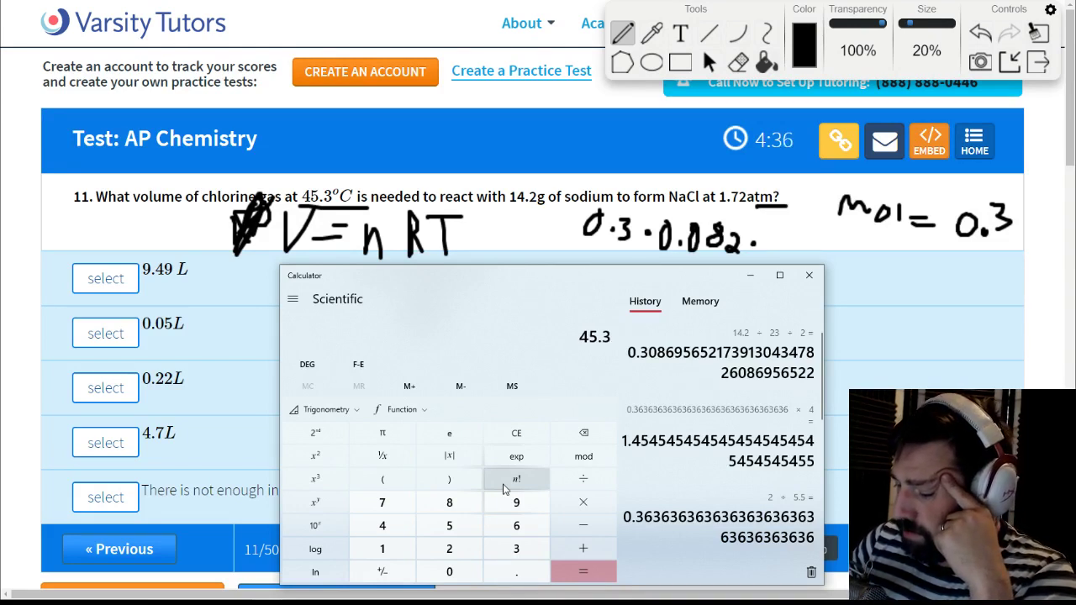
type("+ ")
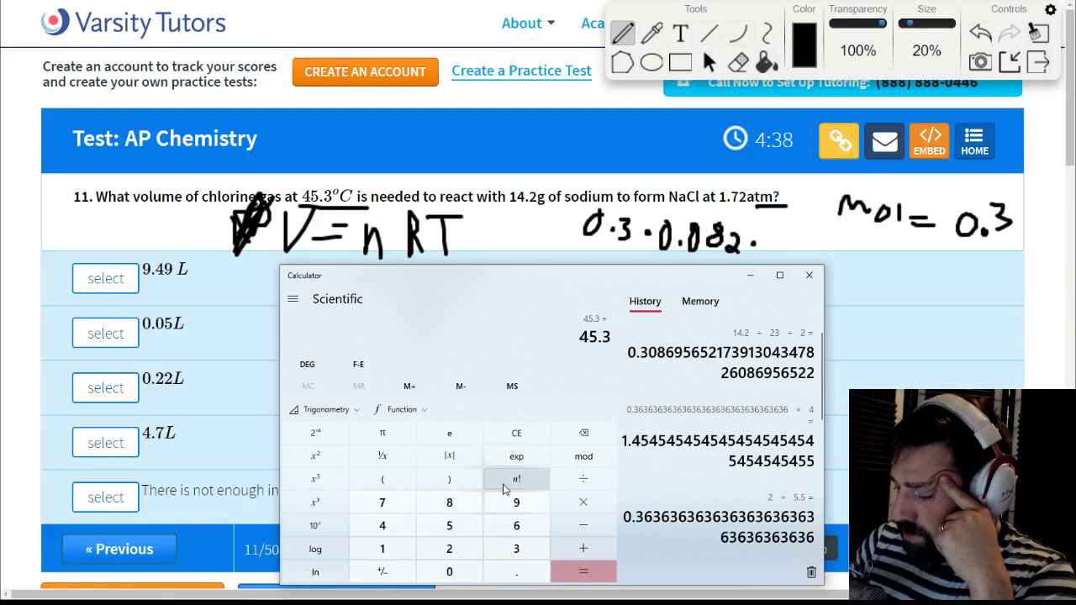
type("215.")
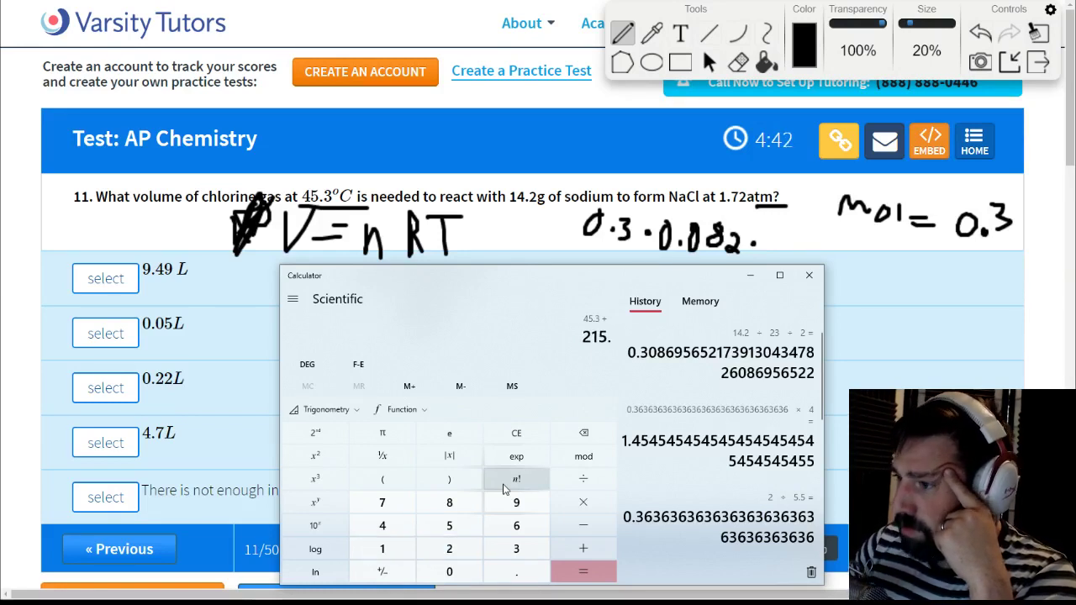
key("Return")
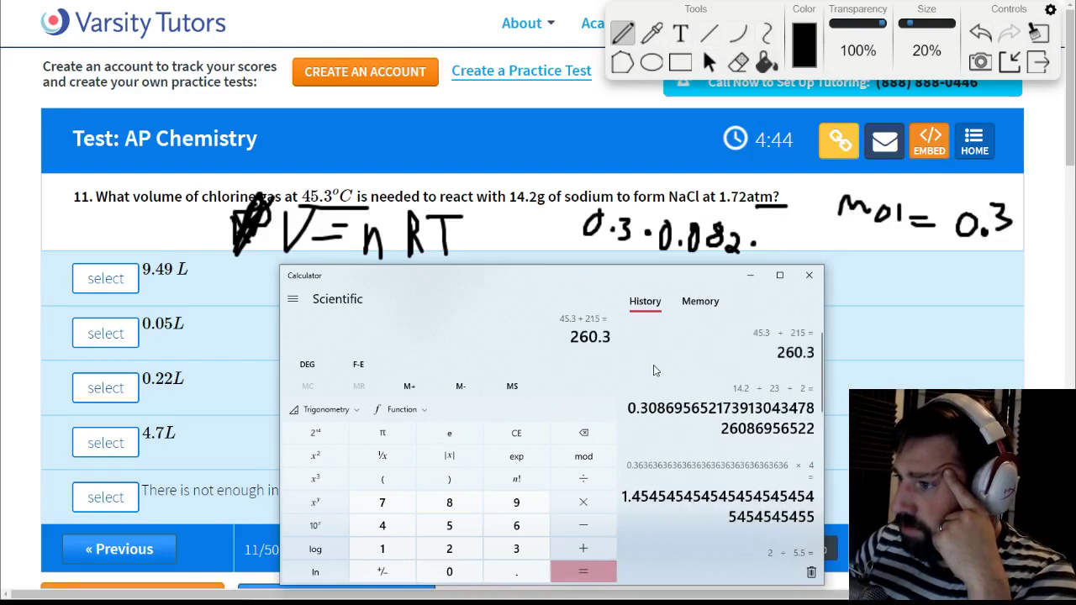
left_click(751, 276)
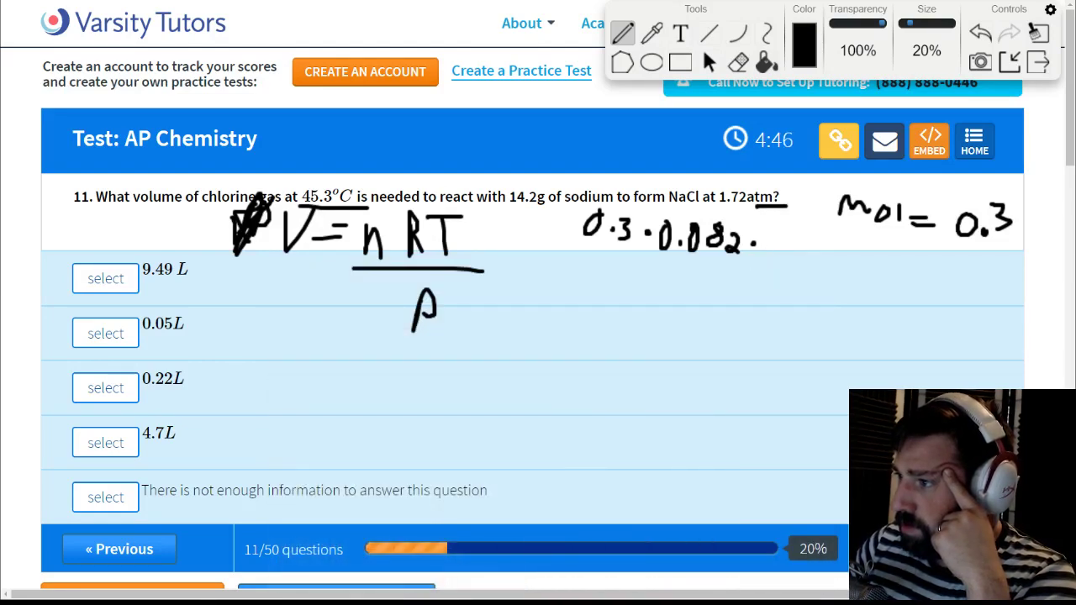
Step: Ink 260 after 0.3·0.082, draw a fraction bar, and write 1.72 beneath it
mouse_move(755, 235)
left_mouse_down()
mouse_move(772, 255)
mouse_move(808, 239)
left_mouse_up()
mouse_move(583, 261)
left_mouse_down()
mouse_move(679, 280)
mouse_move(841, 288)
left_mouse_up()
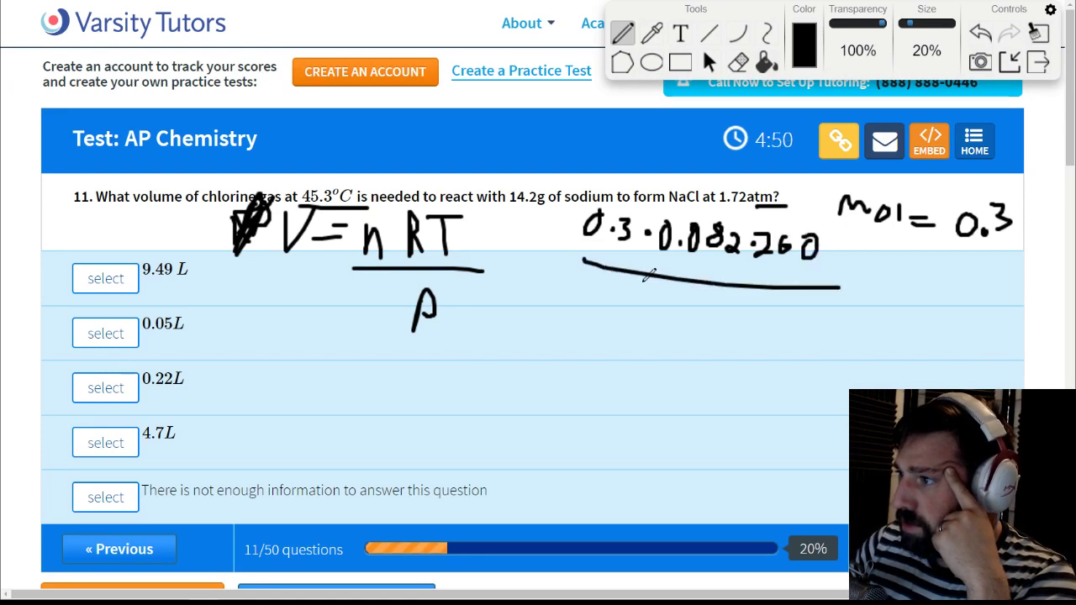
mouse_move(642, 286)
left_mouse_down()
mouse_move(642, 318)
mouse_move(666, 317)
mouse_move(691, 293)
left_mouse_up()
mouse_move(666, 301)
left_mouse_down()
mouse_move(691, 299)
mouse_move(686, 326)
mouse_move(746, 327)
left_mouse_up()
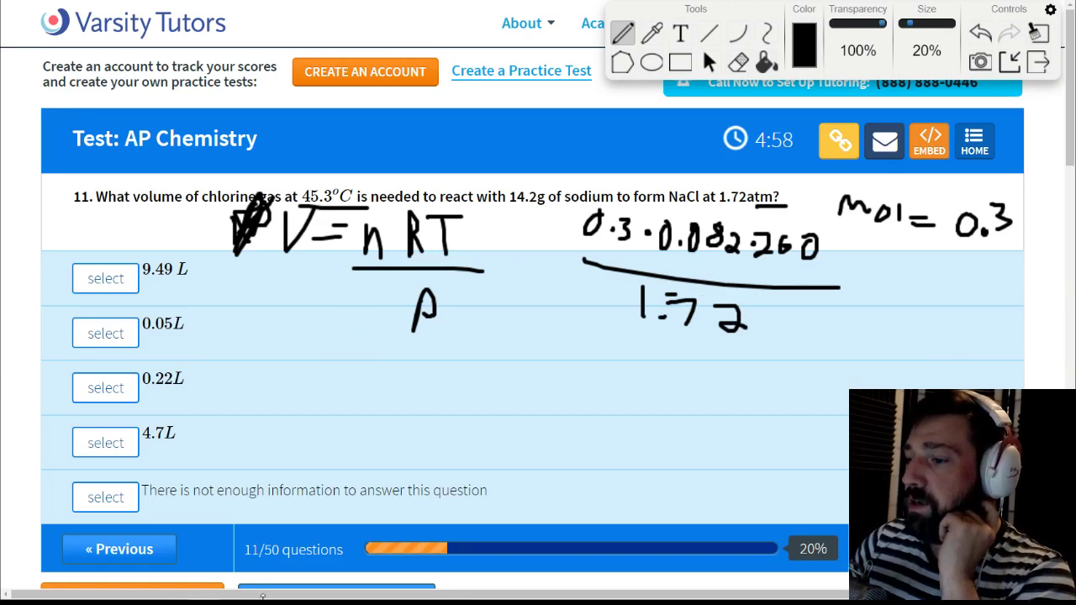
Step: Restore Calculator, moved aside and narrowed so the 1.72 note stays visible
left_click(302, 519)
mouse_move(487, 288)
left_mouse_down()
mouse_move(251, 227)
mouse_move(257, 296)
left_mouse_up()
left_click_drag(584, 343, 440, 345)
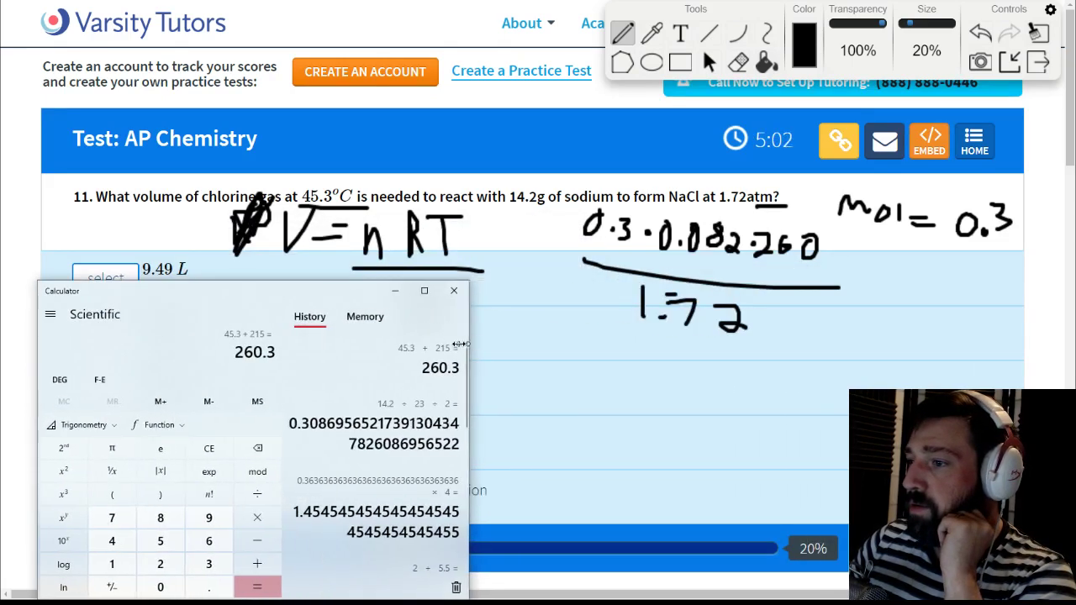
Step: Clear 260.3 and evaluate .3*.082*260/1.72 ≈ 3.7186, then hide Calculator
left_click_drag(211, 284, 223, 235)
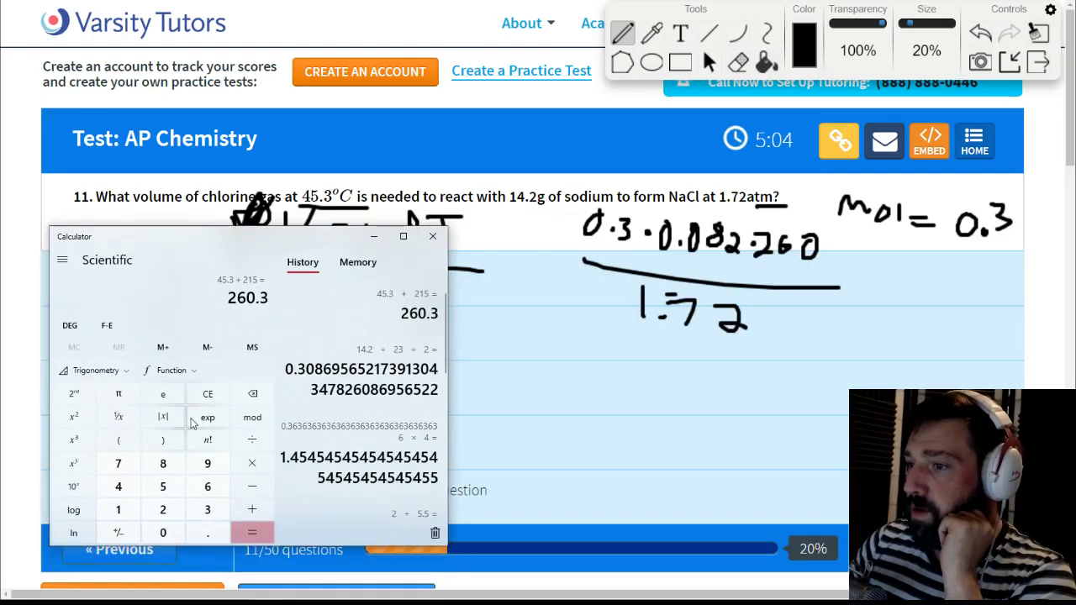
left_click(207, 394)
type(".")
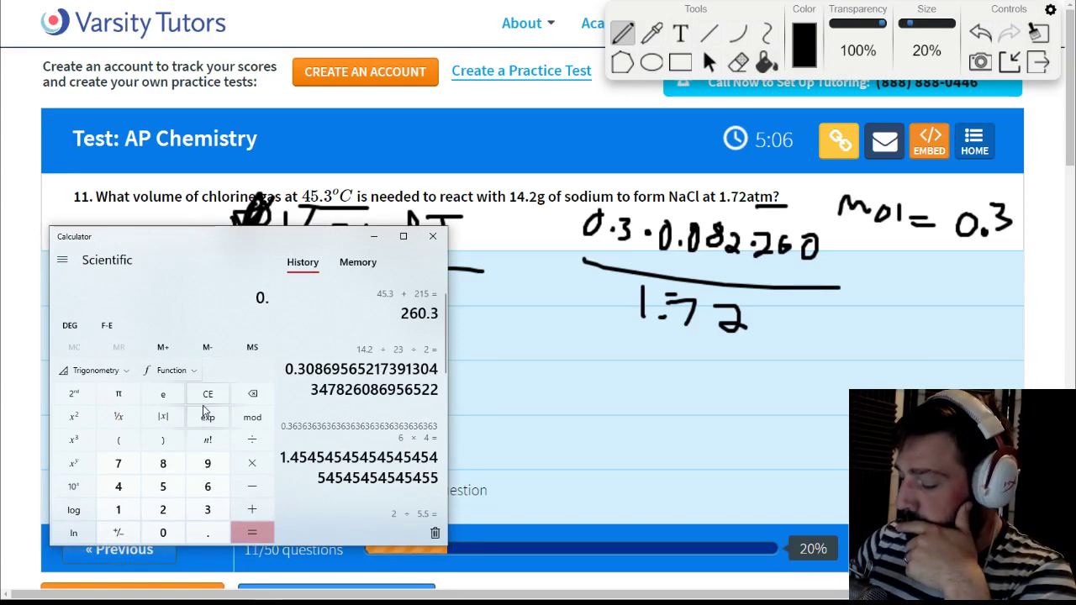
type("3*.082")
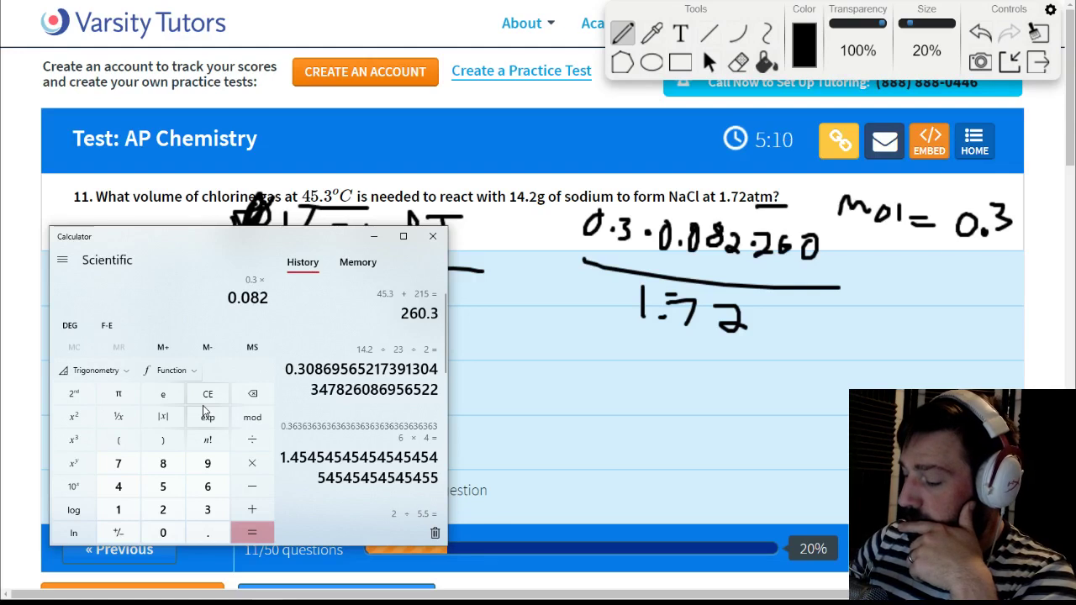
type("*")
type("260")
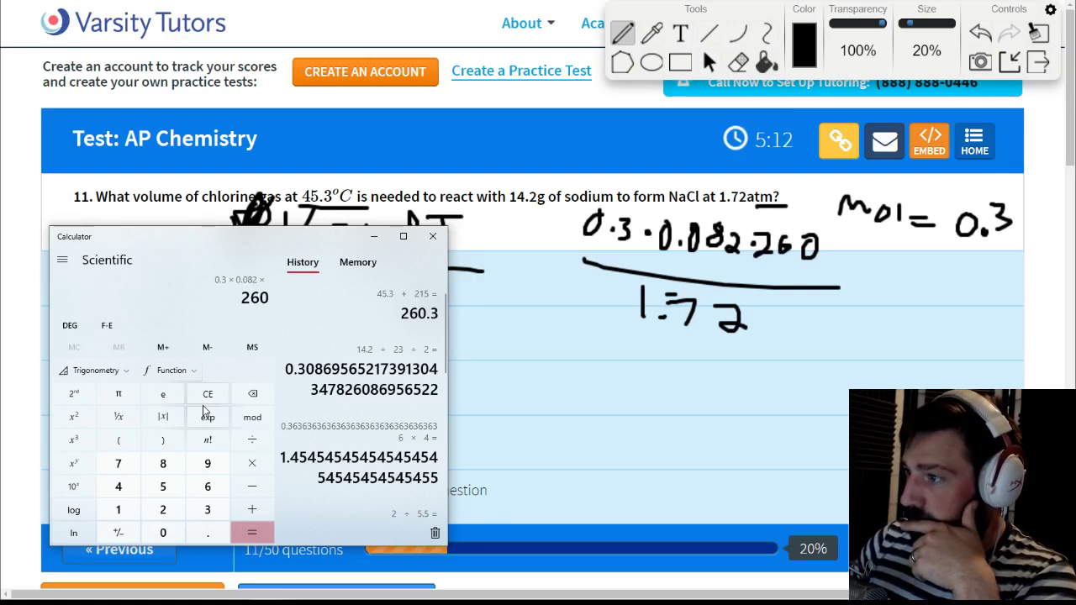
type("/")
type("1.7")
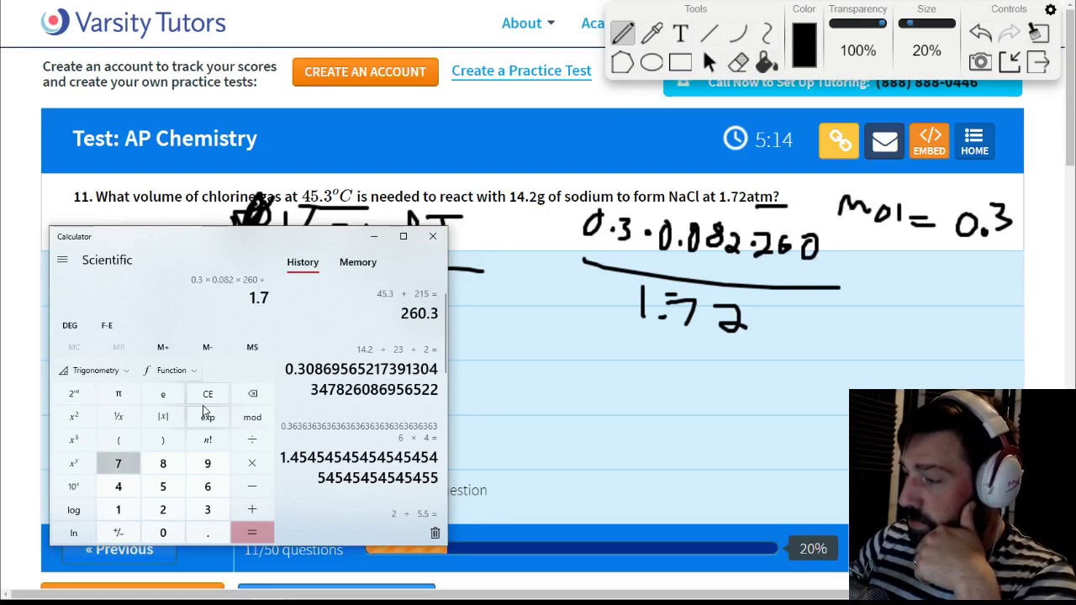
type("2")
key("Return")
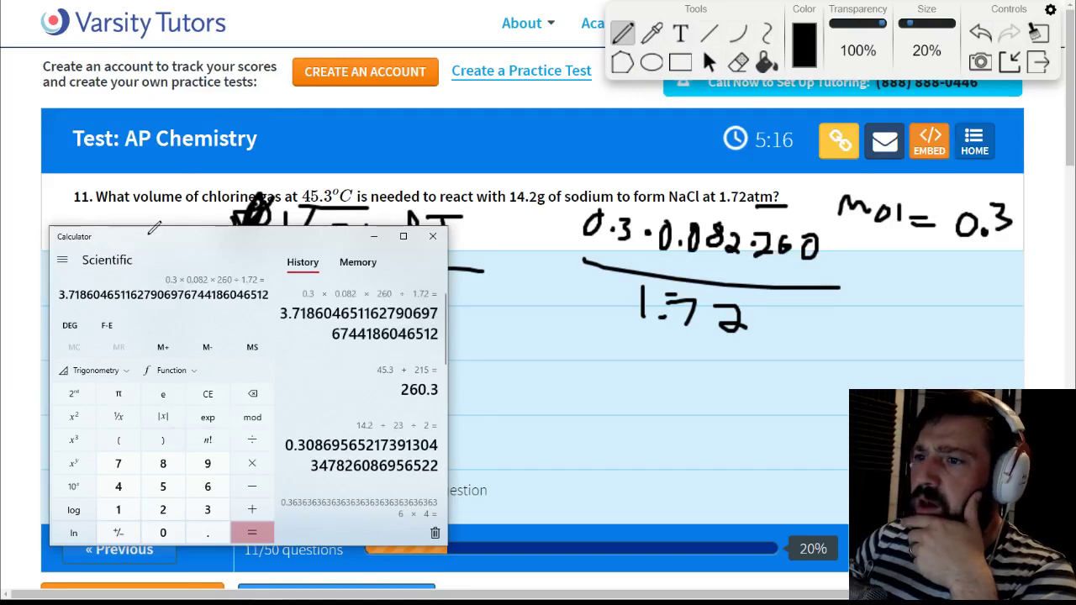
left_click_drag(147, 236, 370, 205)
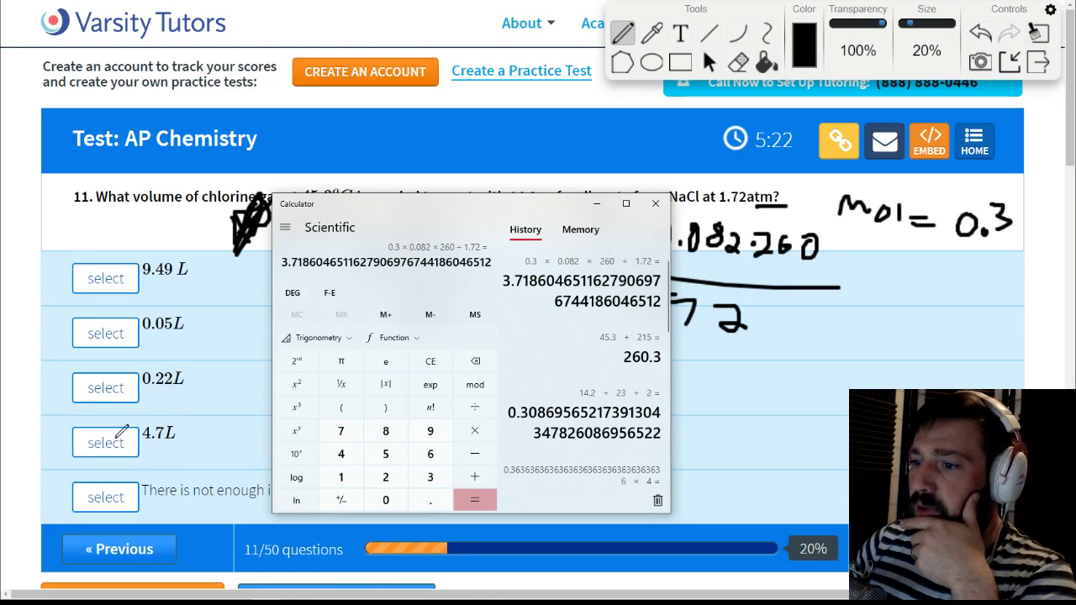
left_click(597, 204)
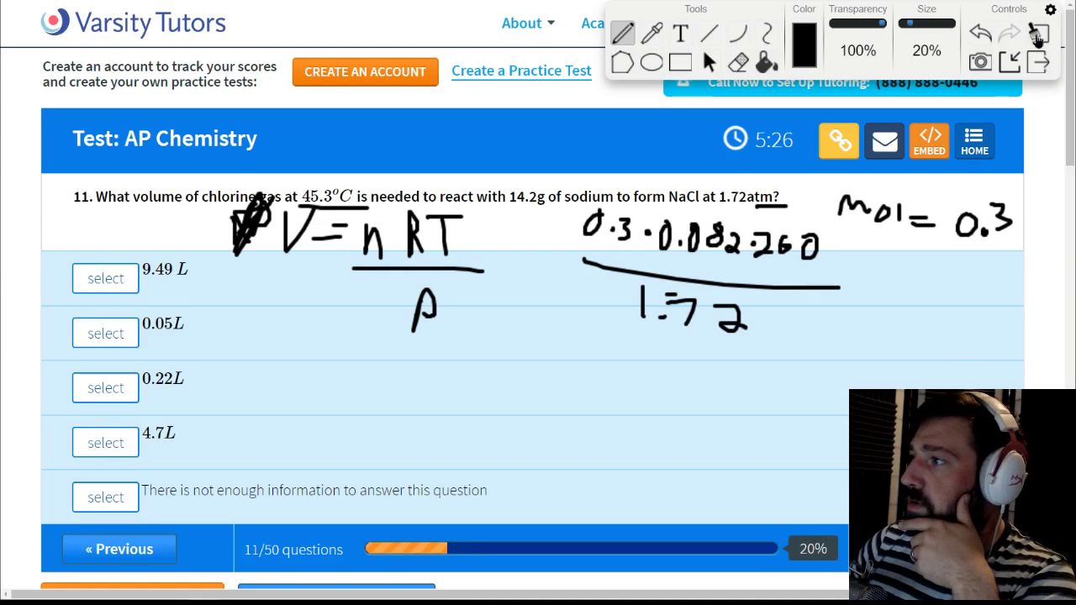
Step: Erase the pen notes and select 4.7L for question 11, moving on to question 12
left_click(1038, 61)
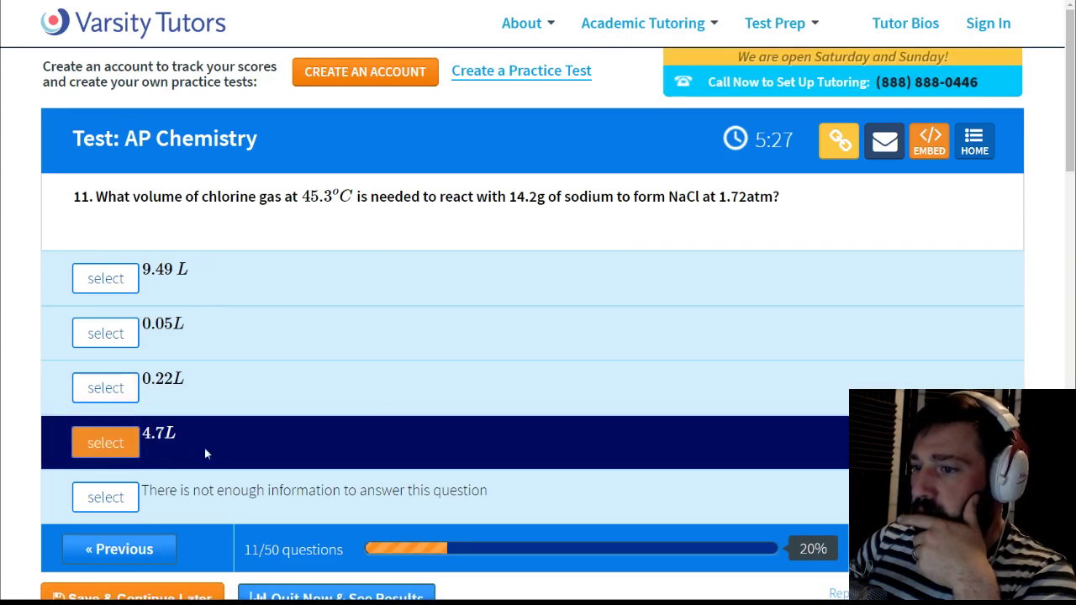
left_click(395, 421)
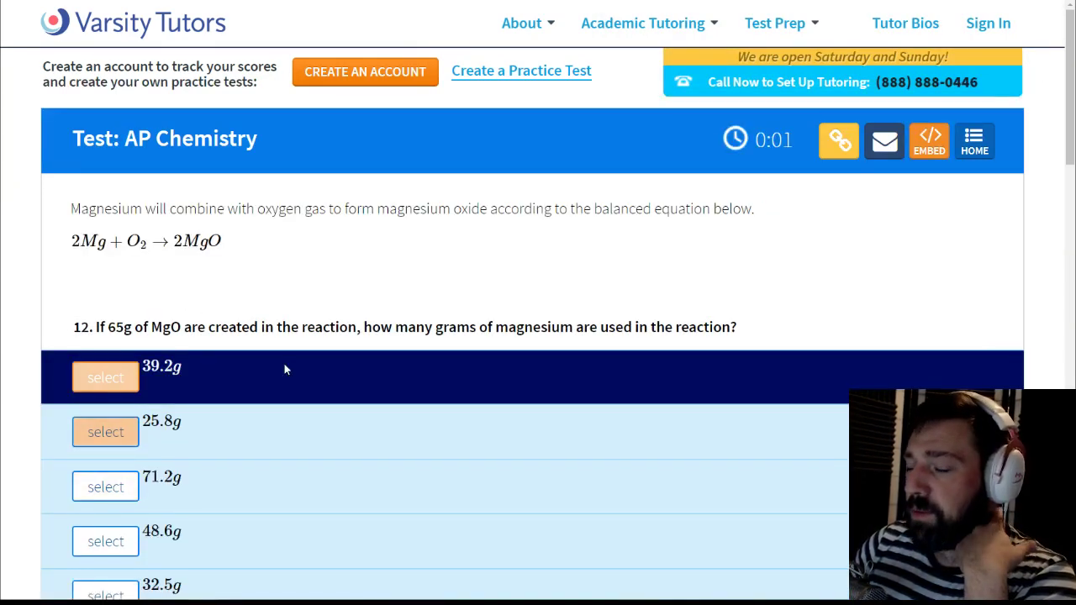
scroll(283, 367, "down", 1)
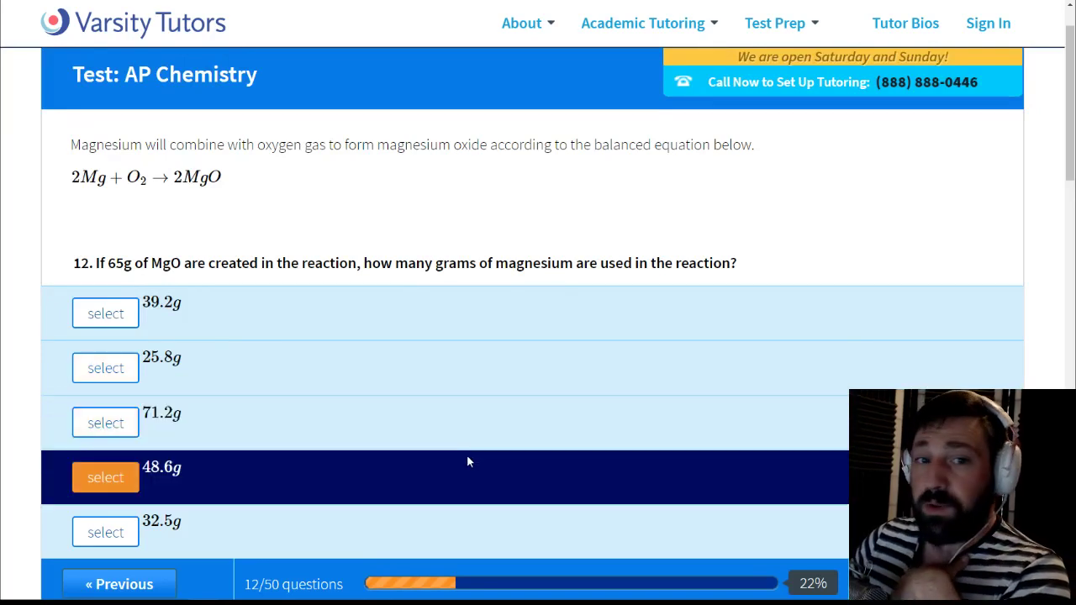
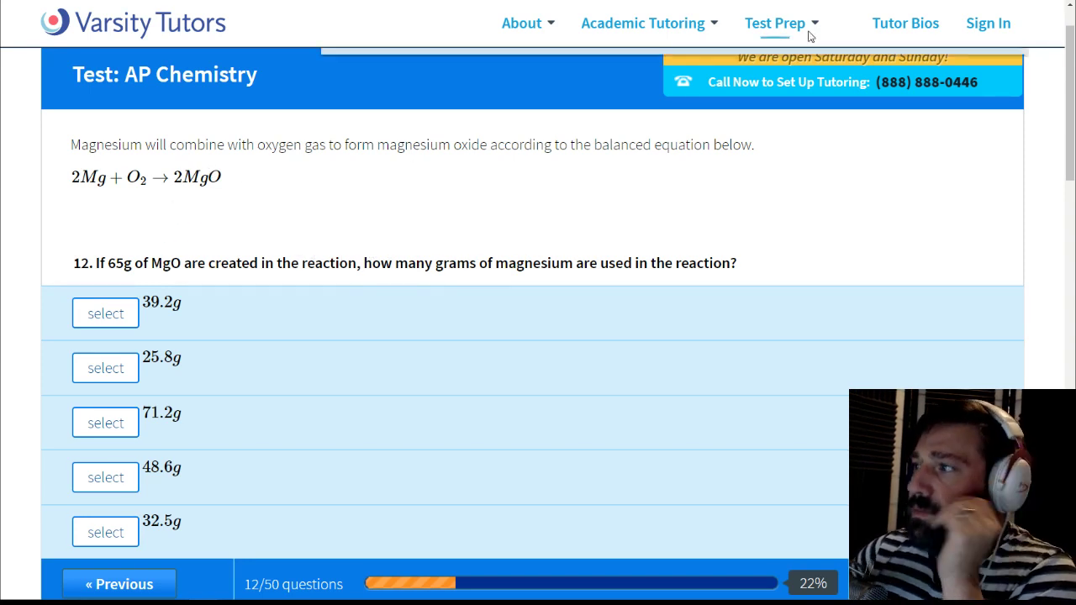
Step: With the annotation pen, write 65 g MgO over question 12 and draw the conversion grid
key("ctrl+shift+p")
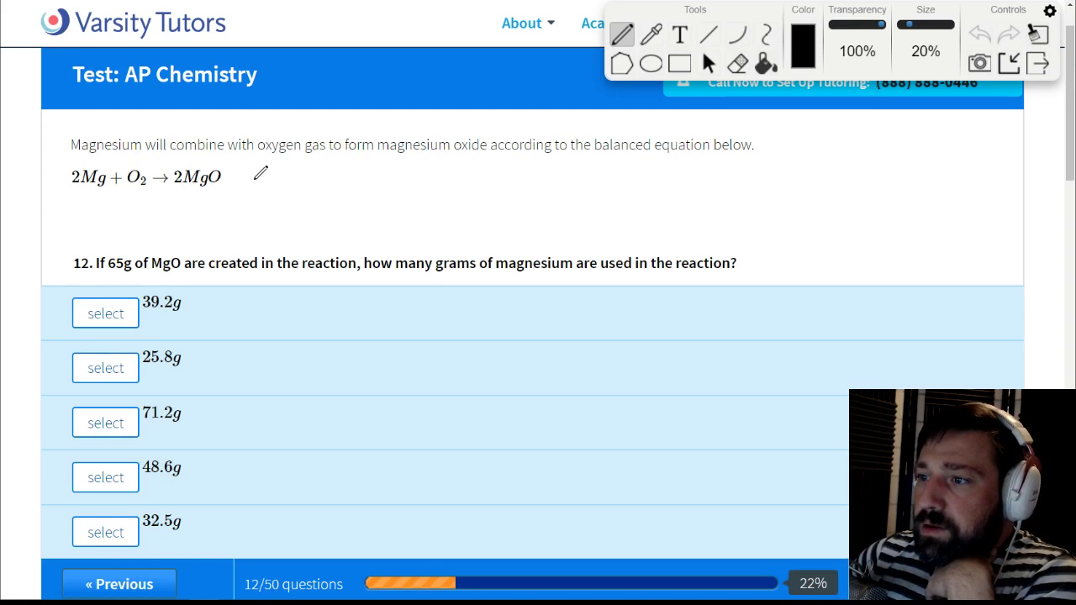
mouse_move(256, 176)
left_mouse_down()
mouse_move(236, 195)
mouse_move(252, 187)
mouse_move(284, 213)
left_mouse_up()
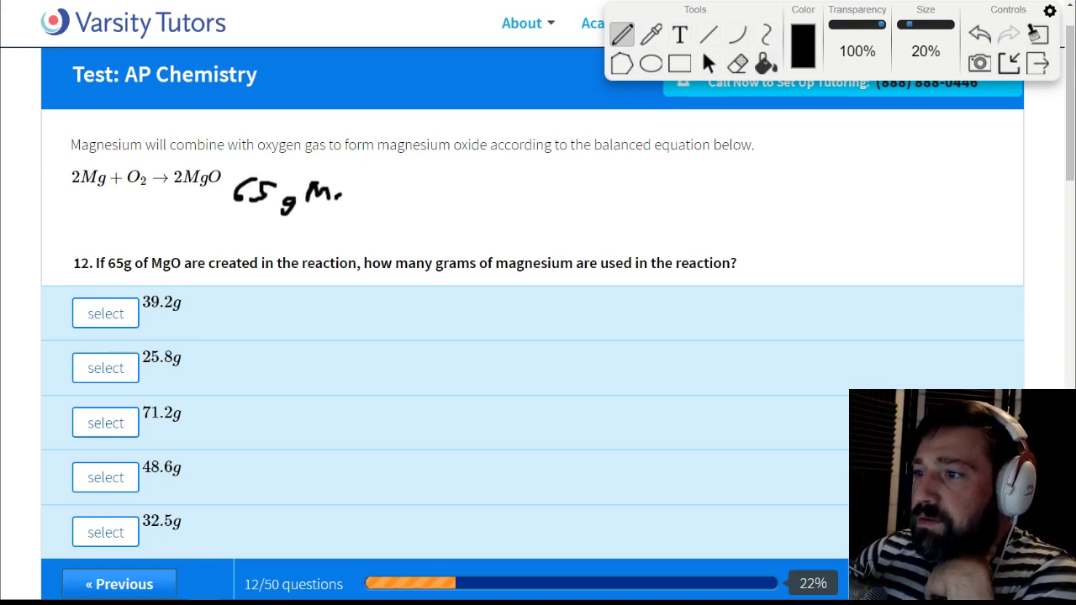
mouse_move(340, 192)
left_mouse_down()
mouse_move(333, 210)
mouse_move(361, 197)
left_mouse_up()
left_click_drag(231, 212, 379, 225)
left_click_drag(380, 175, 364, 275)
mouse_move(383, 232)
left_mouse_down()
mouse_move(538, 229)
mouse_move(486, 290)
mouse_move(469, 259)
left_mouse_up()
Step: Add the mol/g, 2 Mg / 2 MgO ratio and 24.3 g/mol factors to the grid
mouse_move(480, 223)
left_mouse_down()
mouse_move(480, 234)
mouse_move(509, 227)
mouse_move(519, 201)
mouse_move(531, 276)
left_mouse_up()
left_click_drag(538, 230, 634, 232)
mouse_move(634, 195)
left_mouse_down()
mouse_move(636, 274)
mouse_move(620, 245)
mouse_move(613, 267)
mouse_move(639, 249)
mouse_move(627, 253)
left_mouse_up()
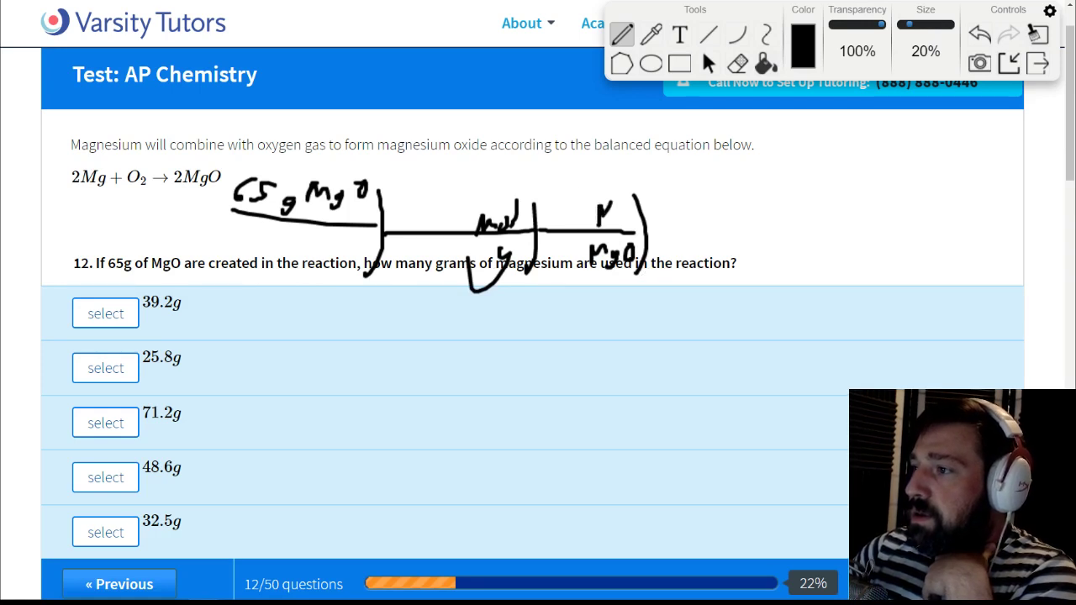
mouse_move(612, 206)
left_mouse_down()
mouse_move(635, 194)
mouse_move(620, 228)
mouse_move(625, 219)
mouse_move(723, 227)
mouse_move(742, 267)
mouse_move(723, 242)
mouse_move(735, 253)
left_mouse_up()
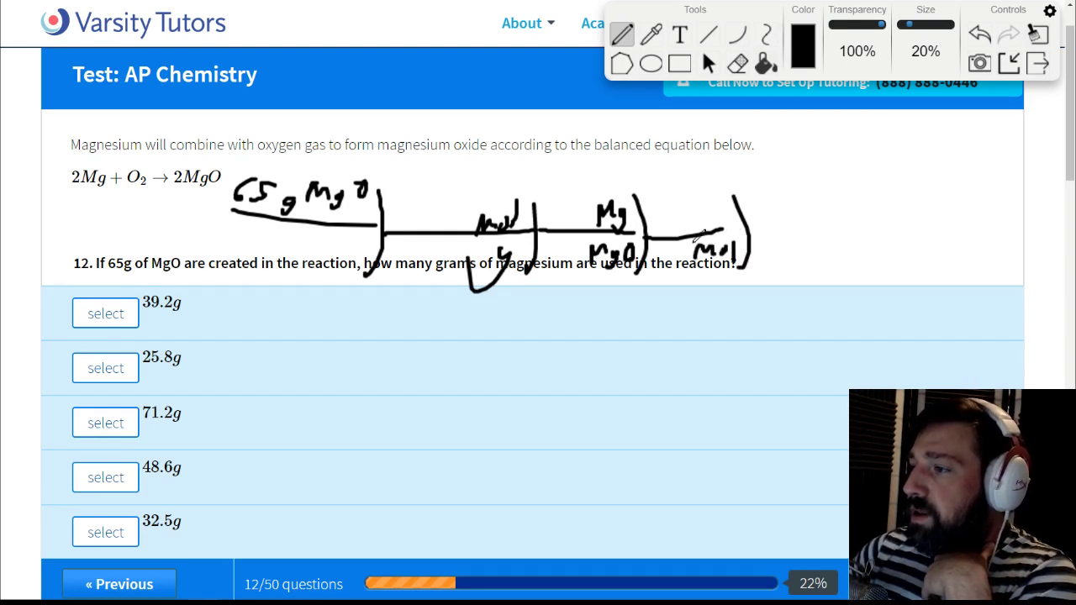
mouse_move(706, 203)
left_mouse_down()
mouse_move(699, 244)
mouse_move(689, 210)
left_mouse_up()
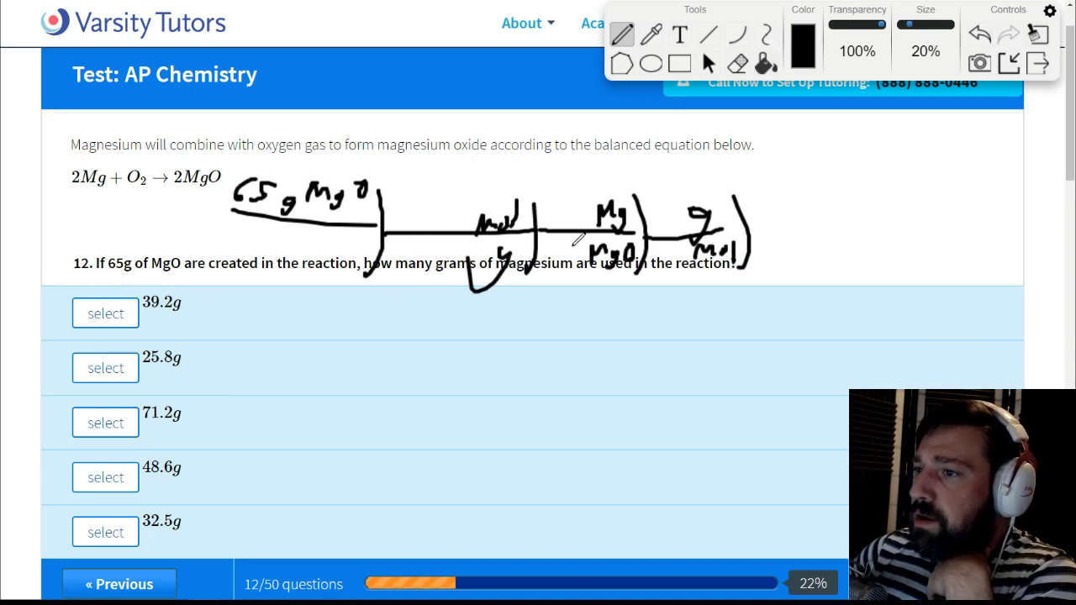
left_click_drag(566, 246, 581, 257)
left_click_drag(565, 212, 582, 224)
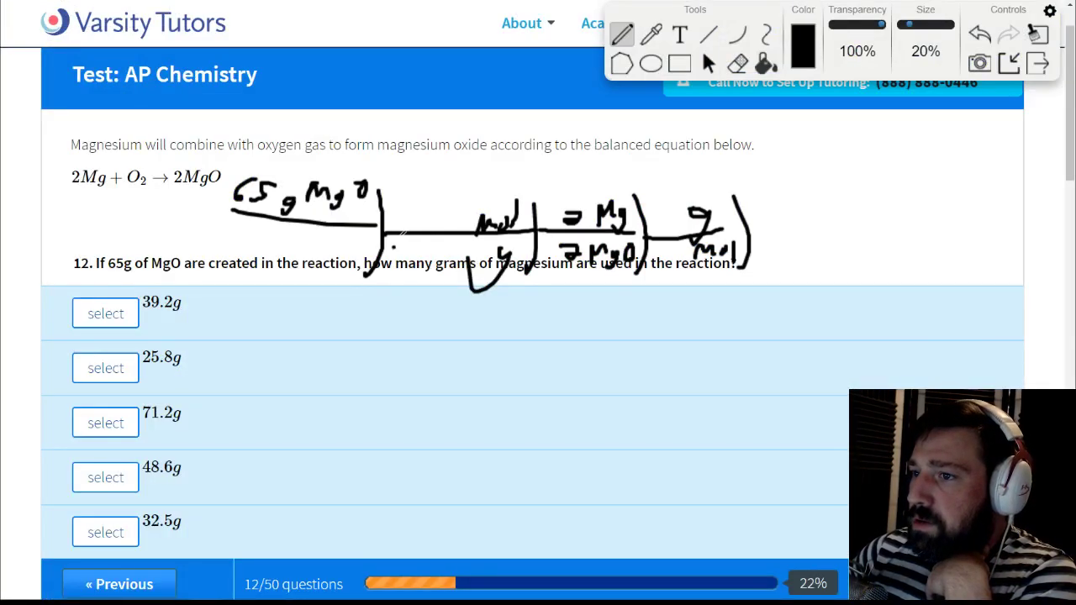
mouse_move(641, 195)
left_mouse_down()
mouse_move(652, 207)
mouse_move(683, 194)
mouse_move(681, 203)
left_mouse_up()
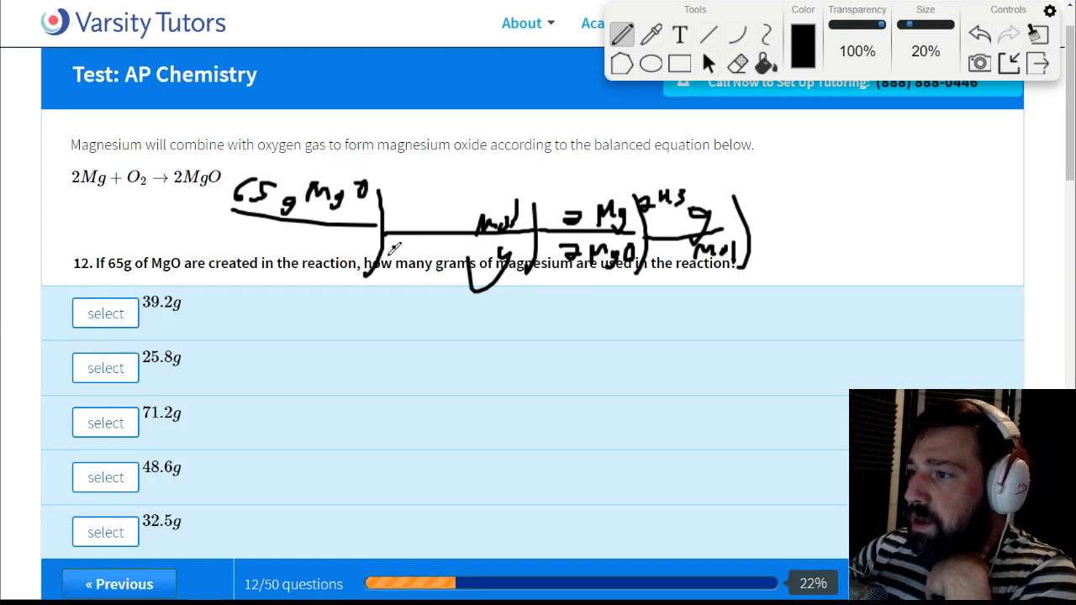
Step: Compute MgO's molar mass 24.3 + 16 = 40.3 and write 40.3 into the setup
mouse_move(282, 599)
left_click(334, 545)
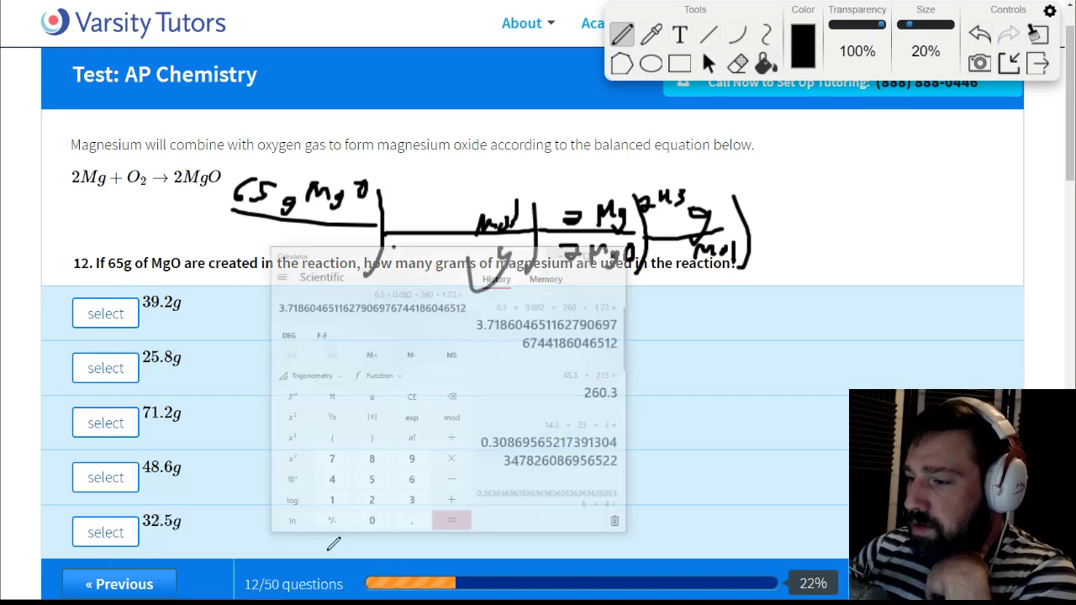
type("24.3 ")
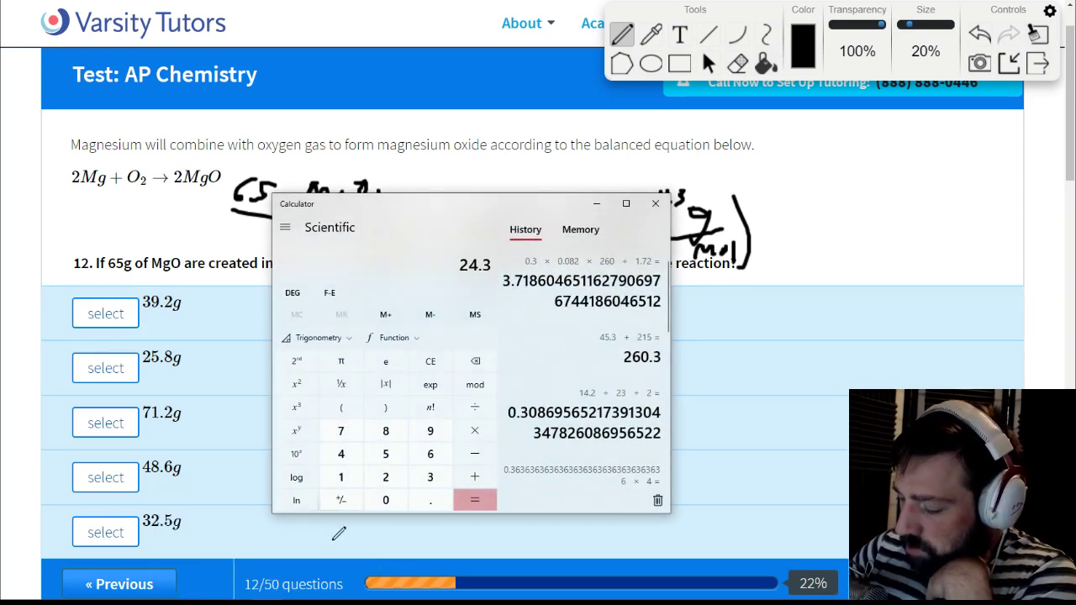
type("+ 16")
key("Return")
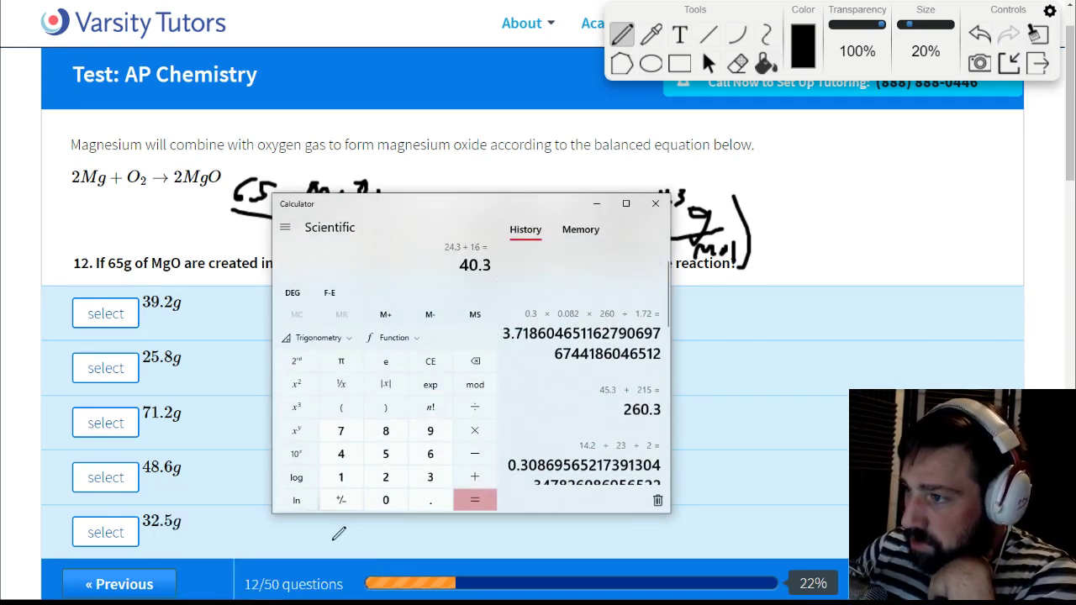
left_click(596, 204)
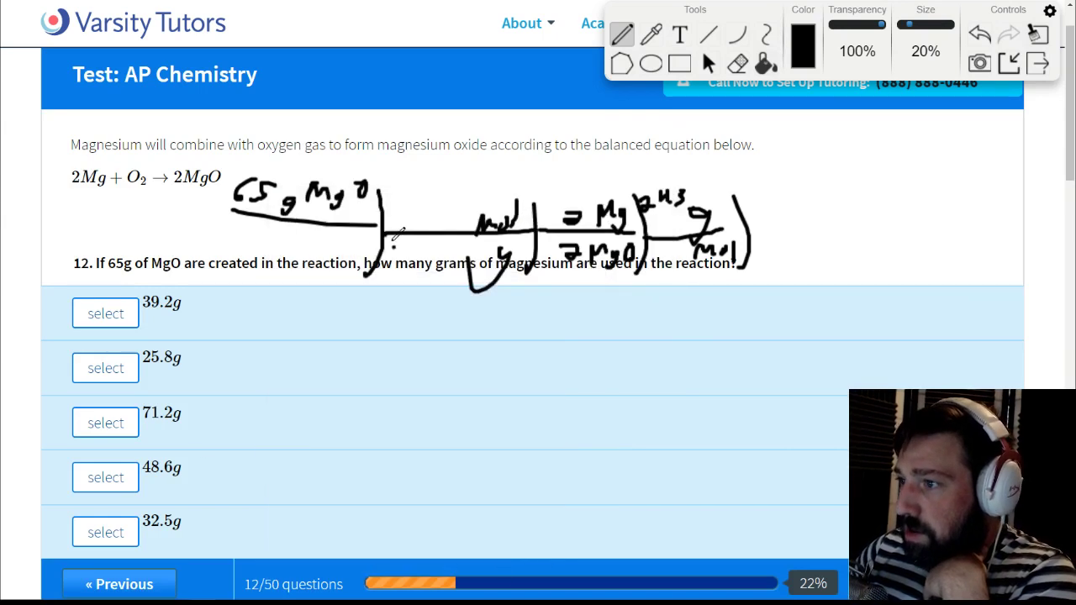
mouse_move(392, 239)
left_mouse_down()
mouse_move(409, 257)
mouse_move(423, 238)
mouse_move(442, 257)
mouse_move(445, 234)
left_mouse_up()
left_click(433, 255)
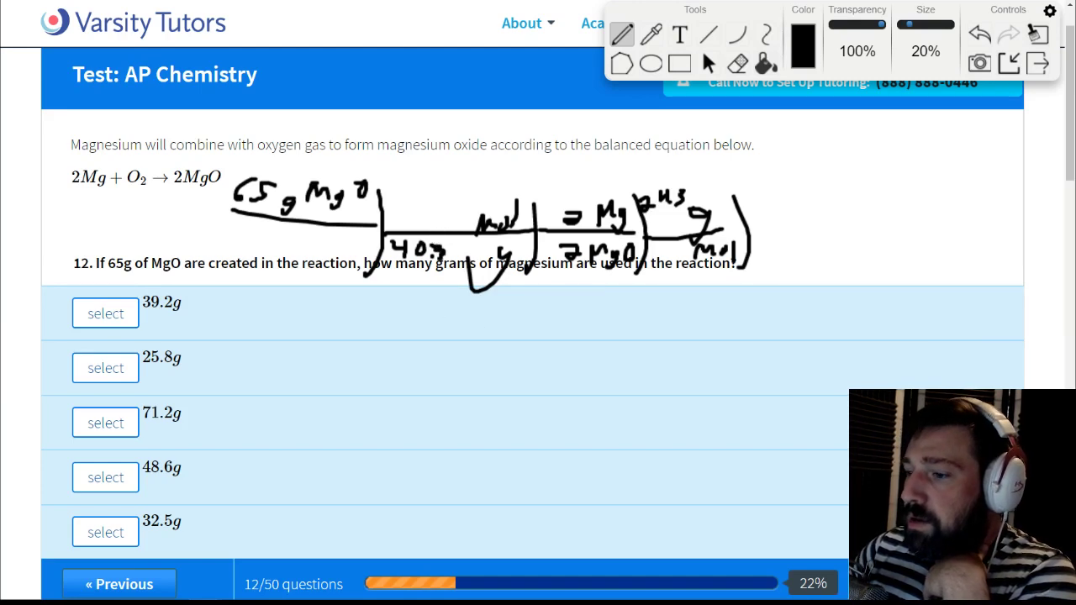
Step: Compute 65/40.3*24.3 ≈ 39.19, then close the drawing and choose 39.2 g
left_click(322, 546)
left_click_drag(403, 215, 323, 321)
left_click(345, 477)
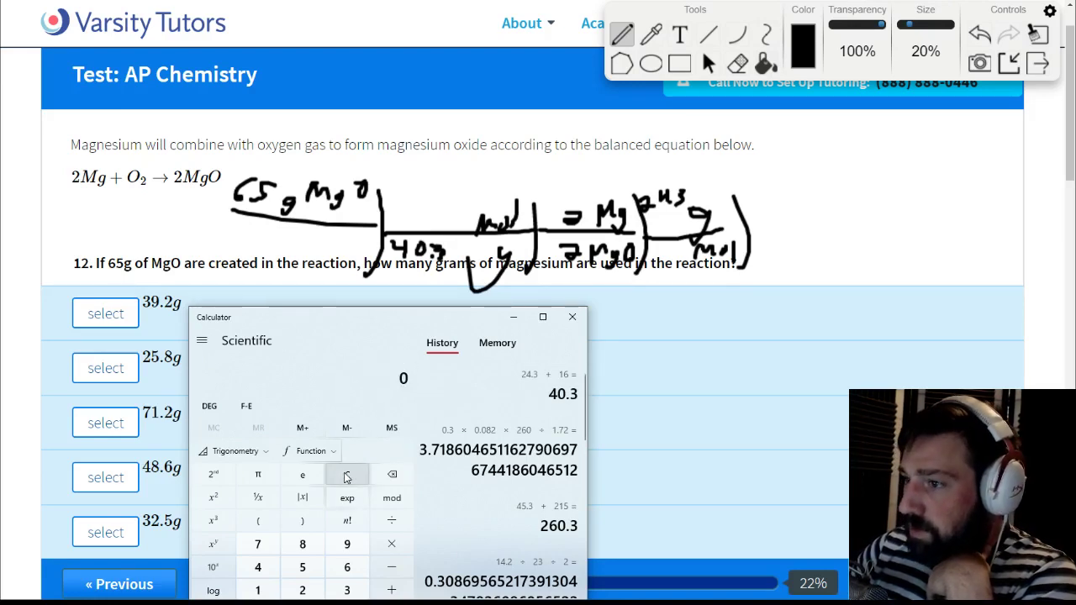
type("65")
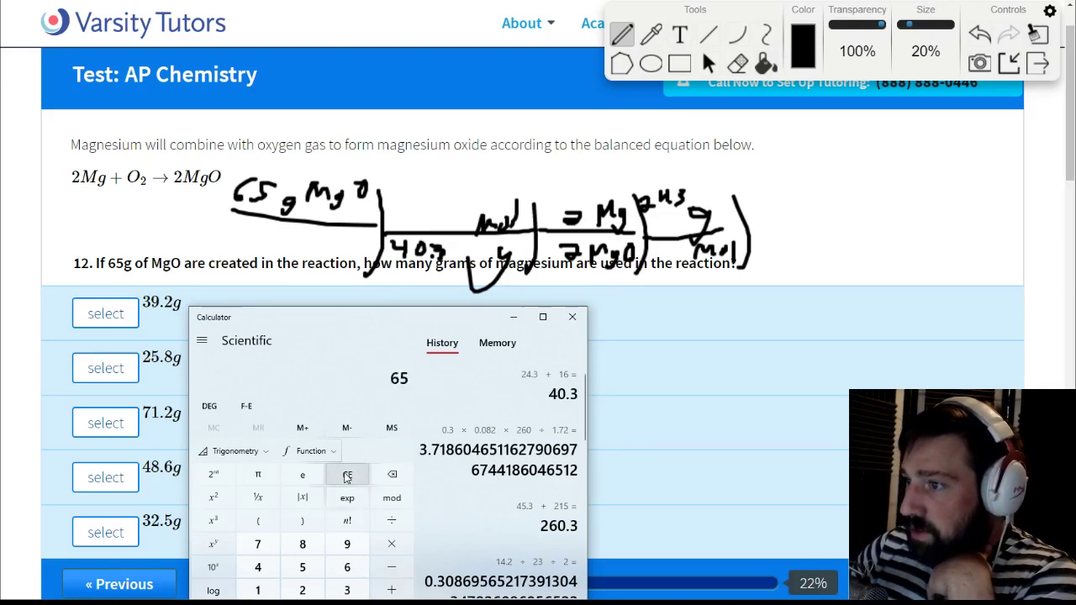
type("/40.3")
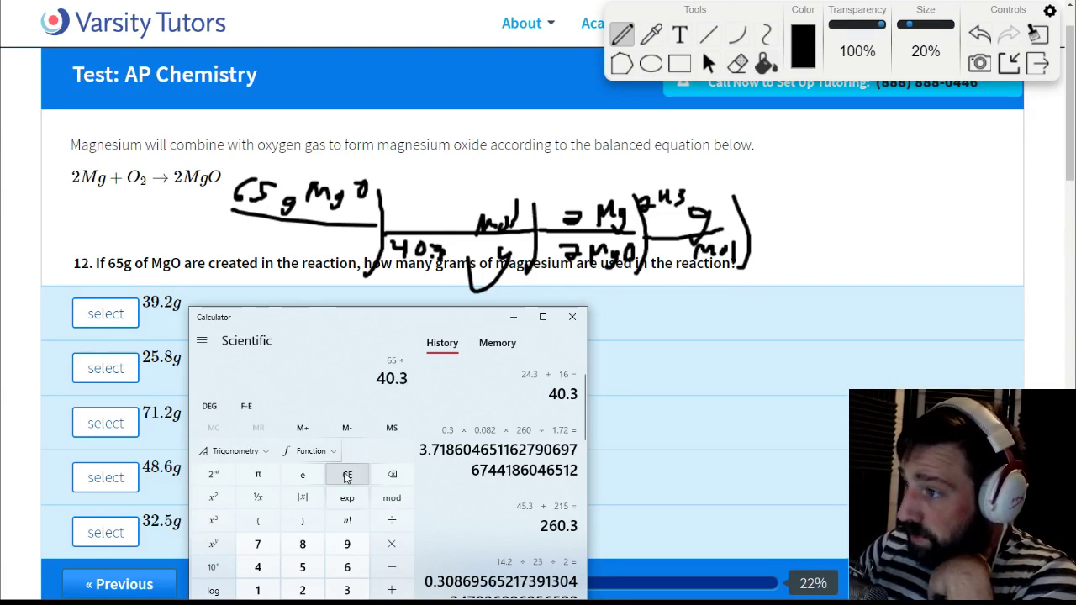
type("*24.3")
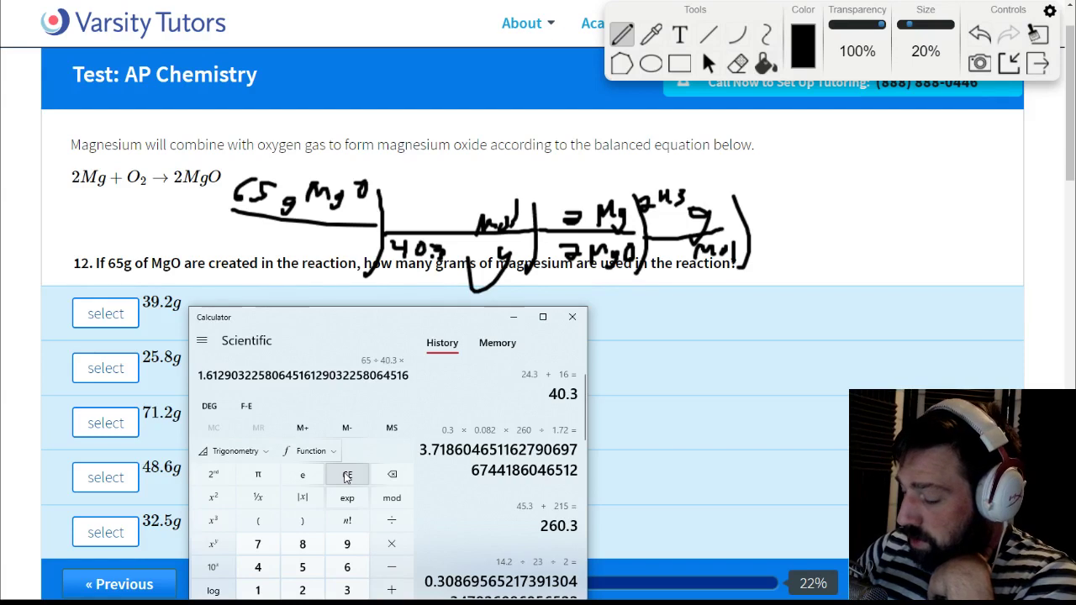
key("Return")
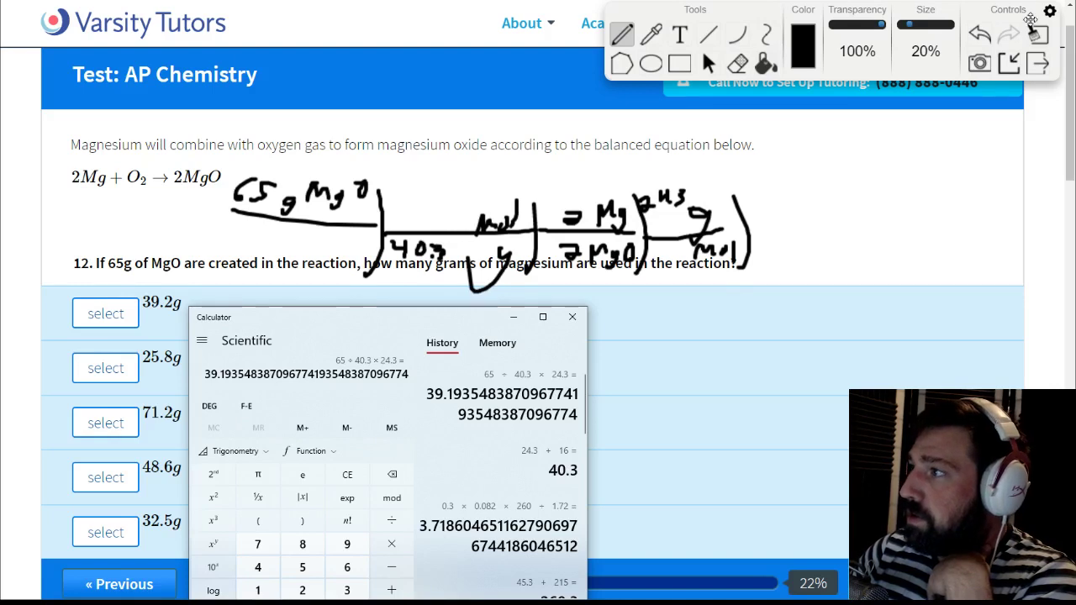
left_click(1038, 63)
left_click(139, 304)
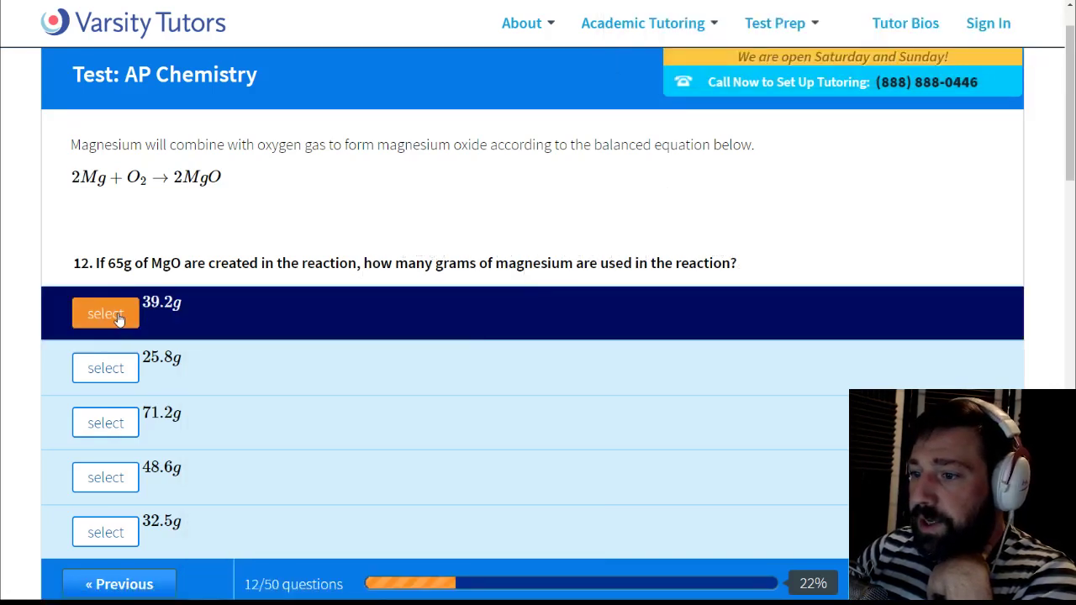
Step: Submit 39.2 g for question 12 and scroll through question 13 on the heated metal
left_click(116, 318)
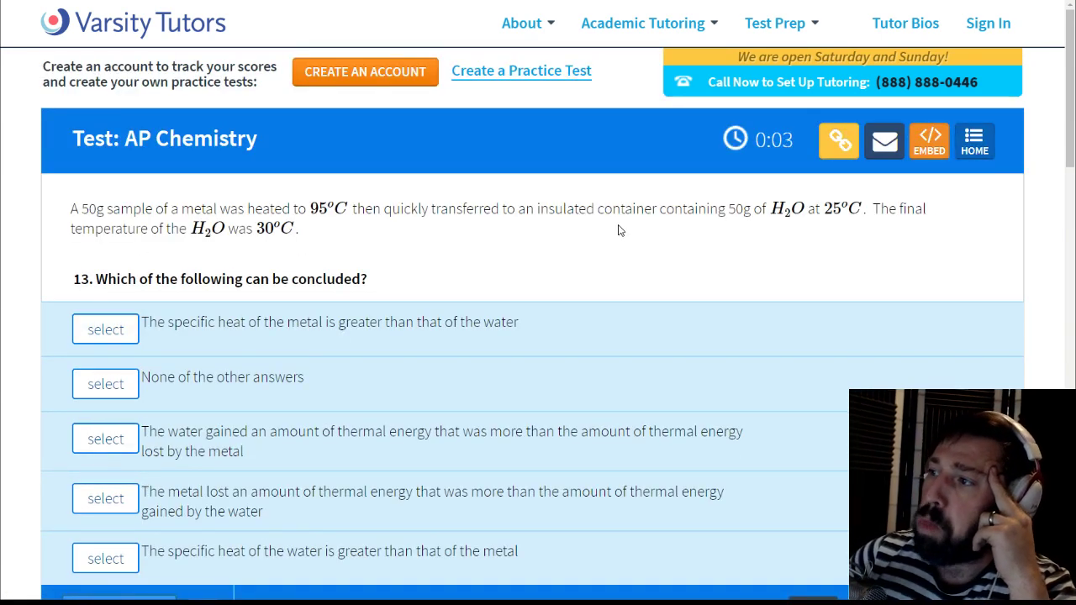
scroll(620, 231, "down", 2)
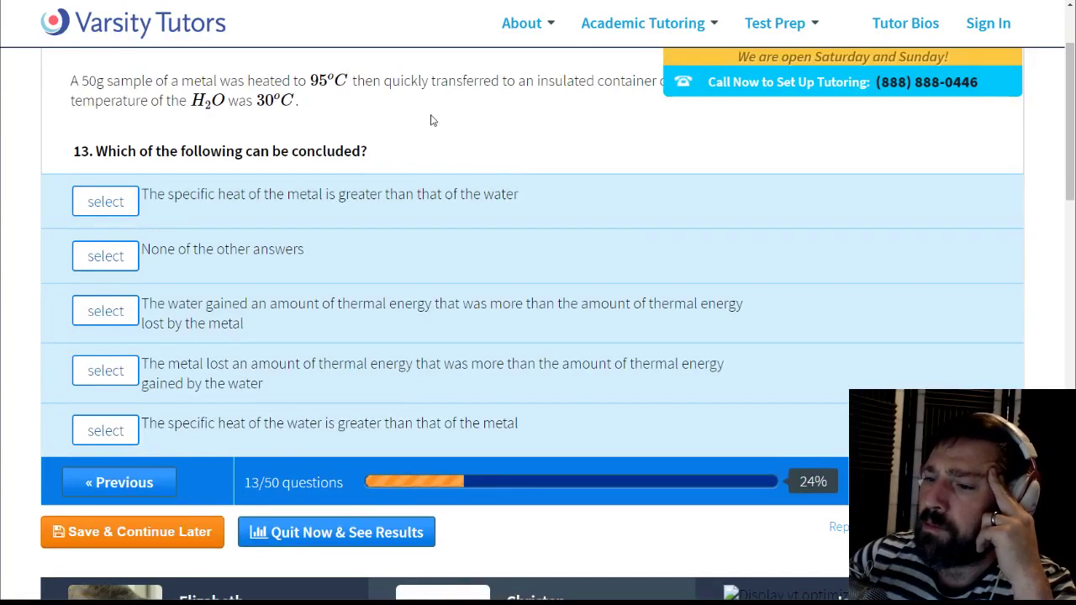
scroll(297, 129, "up", 1)
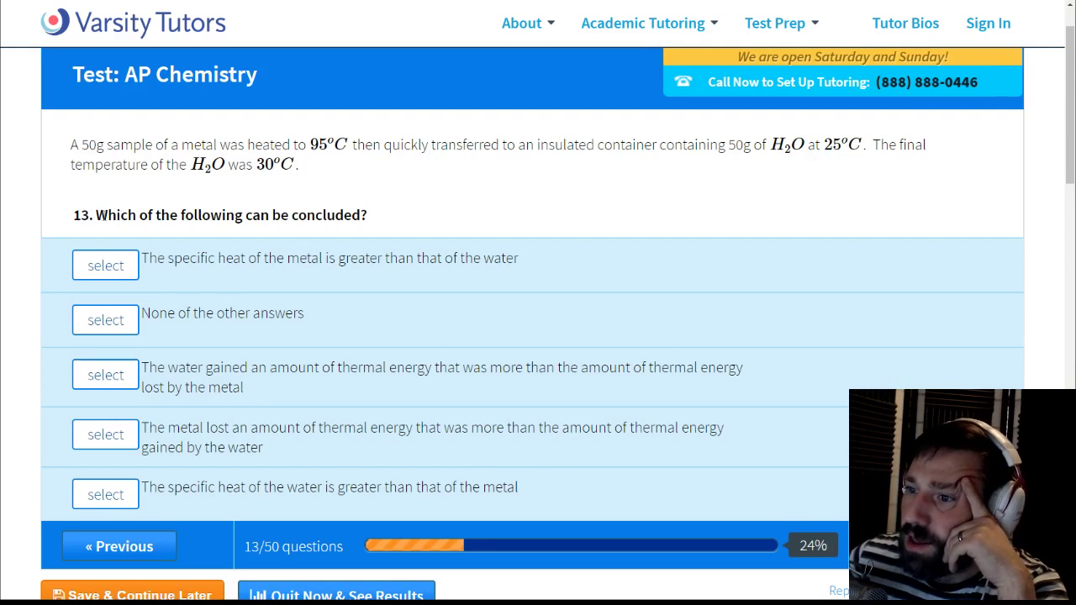
Step: Read question 13 and submit 'The specific heat of the water is greater than that of the metal'
left_click_drag(107, 216, 389, 211)
left_click(455, 210)
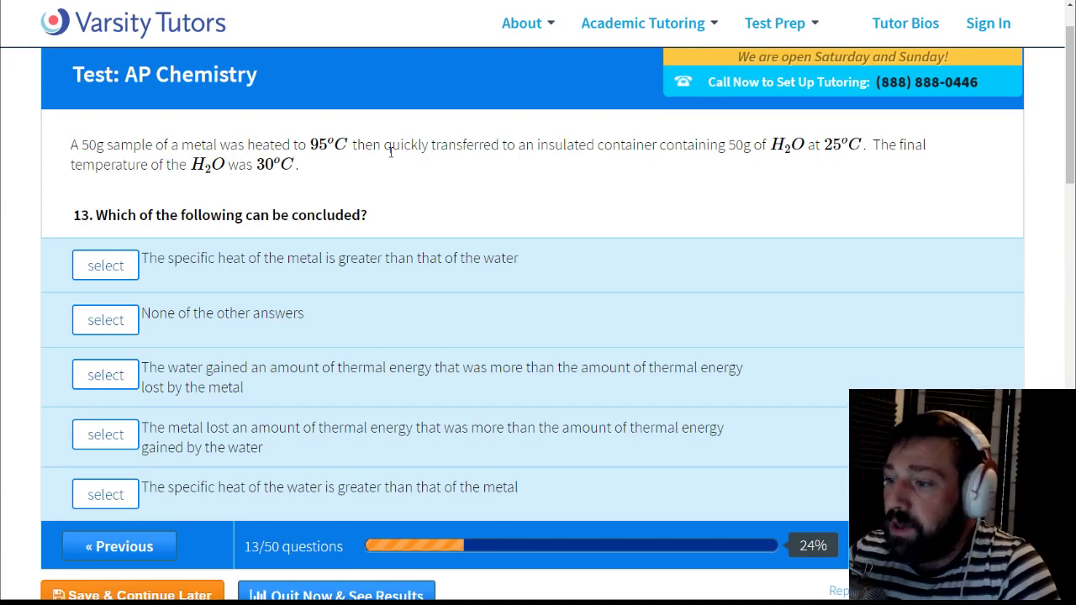
left_click(106, 496)
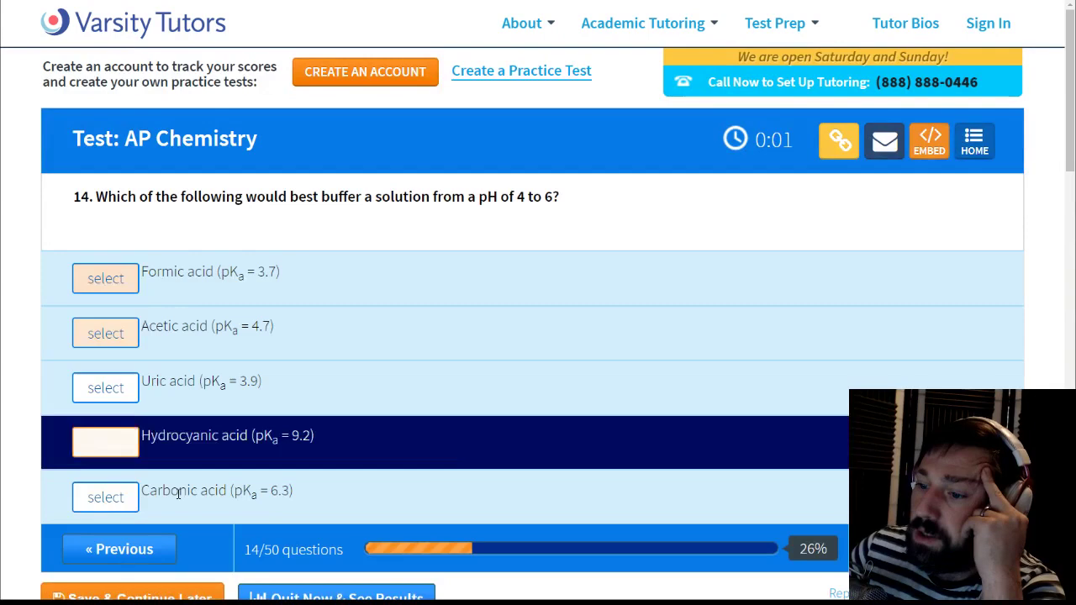
left_click(118, 549)
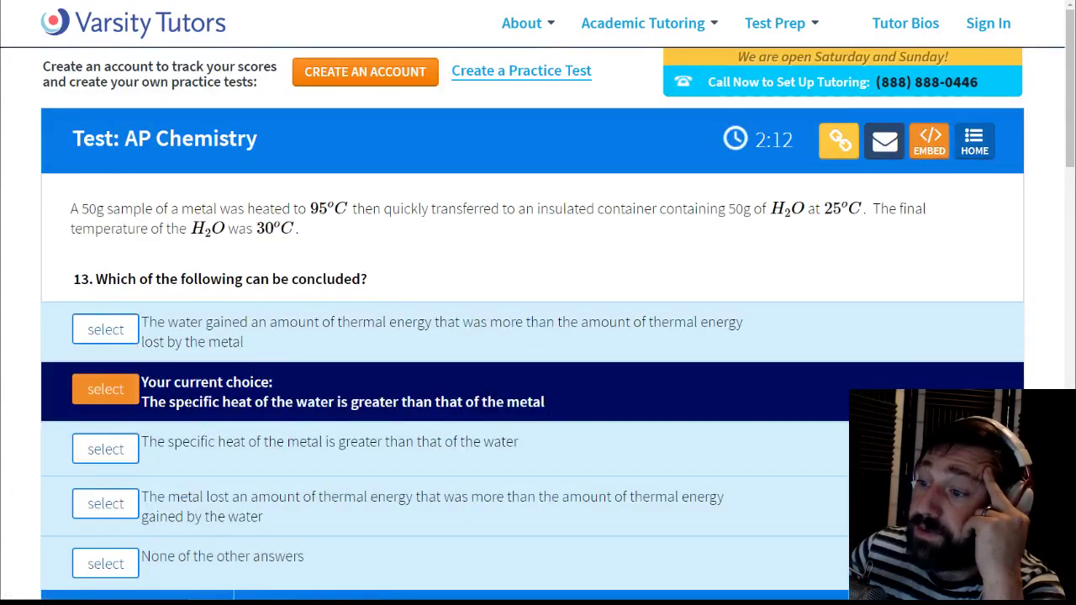
scroll(544, 420, "down", 3)
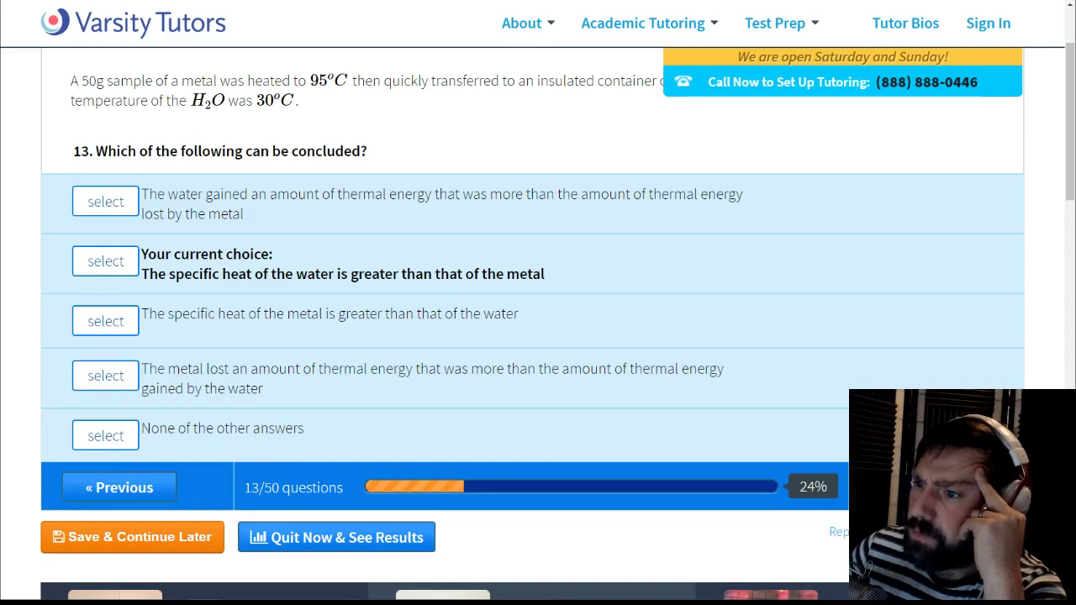
left_click(105, 321)
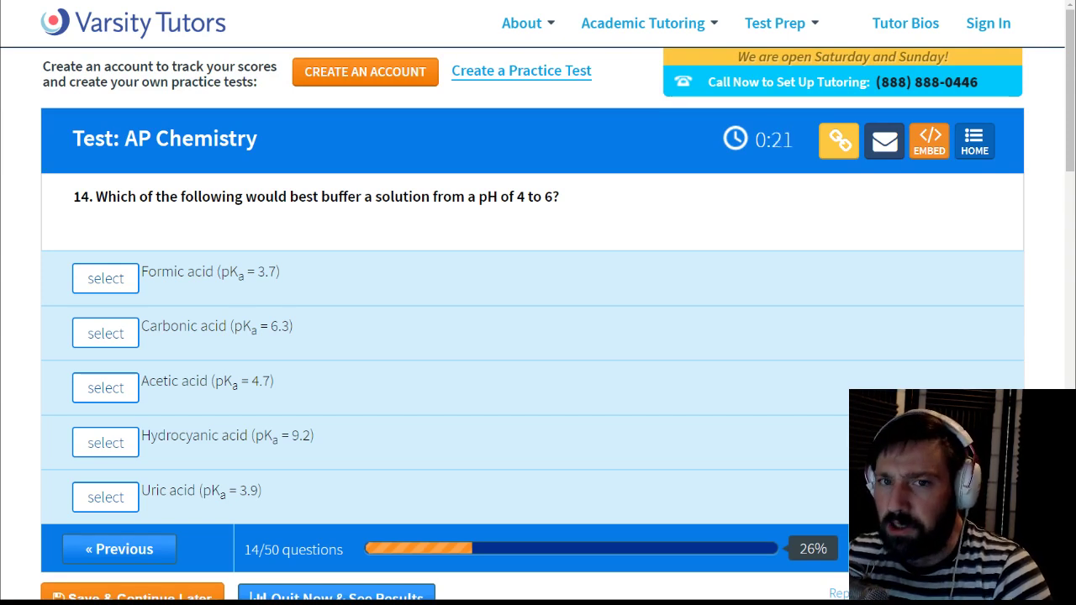
Step: Read question 14 on buffering pH 4–6 and submit Formic acid (pKa = 3.7)
left_click(106, 442)
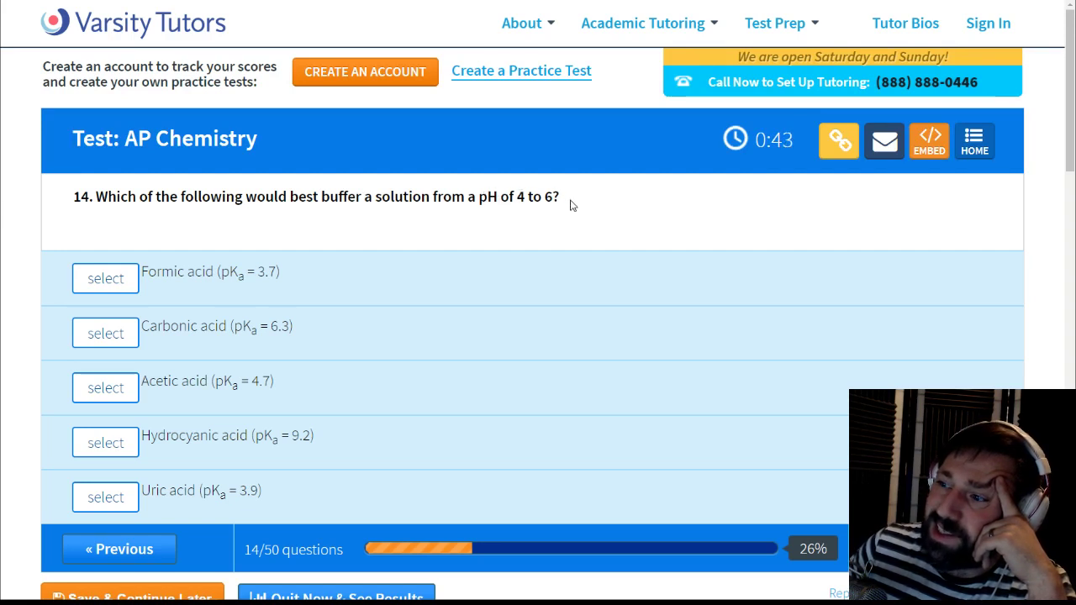
left_click_drag(98, 196, 634, 196)
left_click(634, 196)
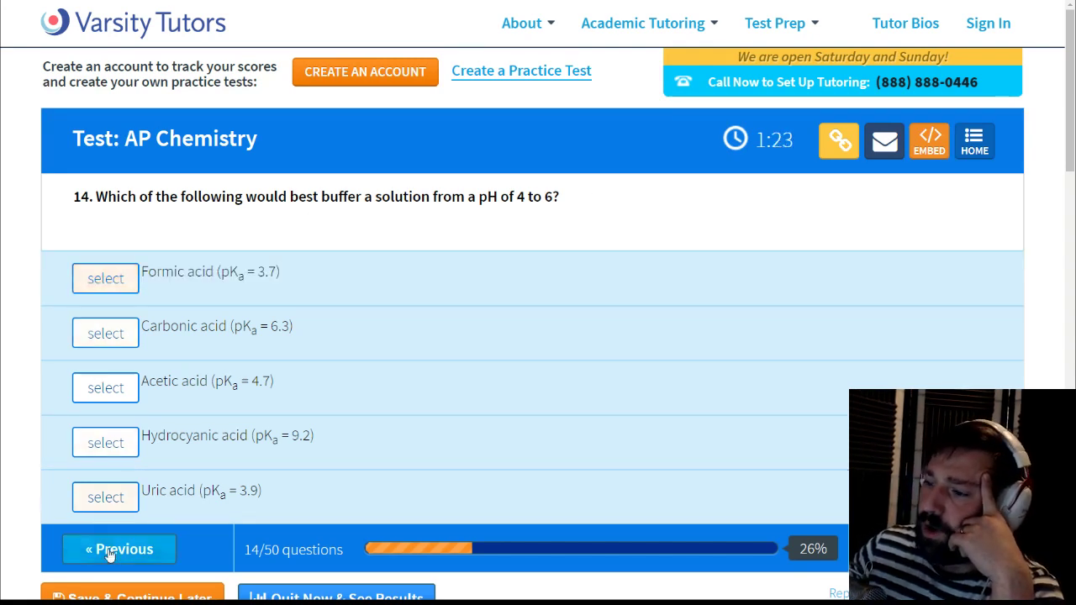
left_click(121, 282)
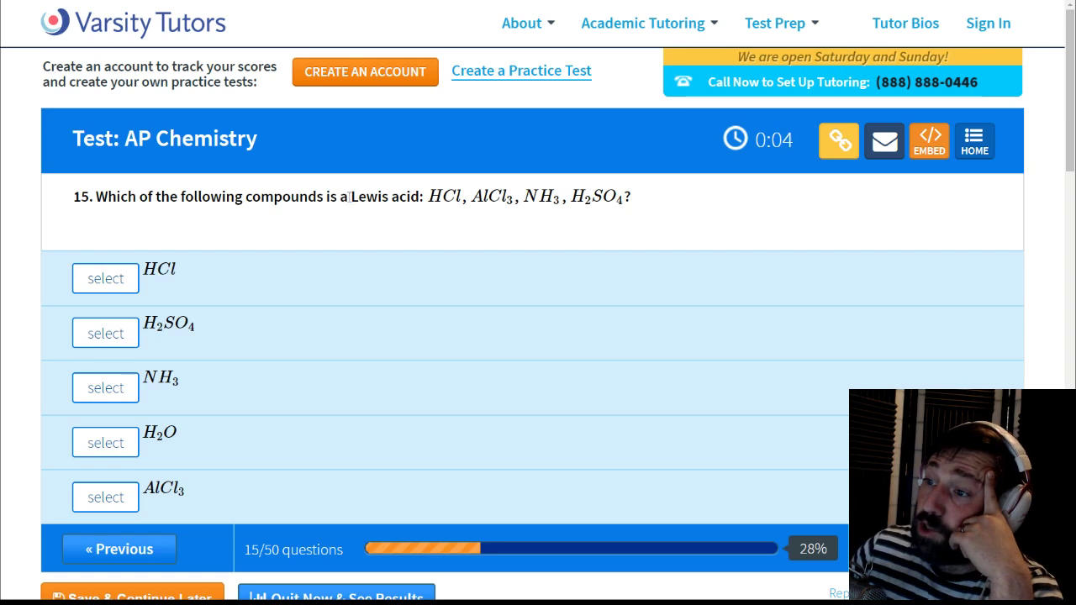
Step: Read question 15 on Lewis acids and submit an answer choice
left_click_drag(350, 196, 426, 198)
left_click(428, 215)
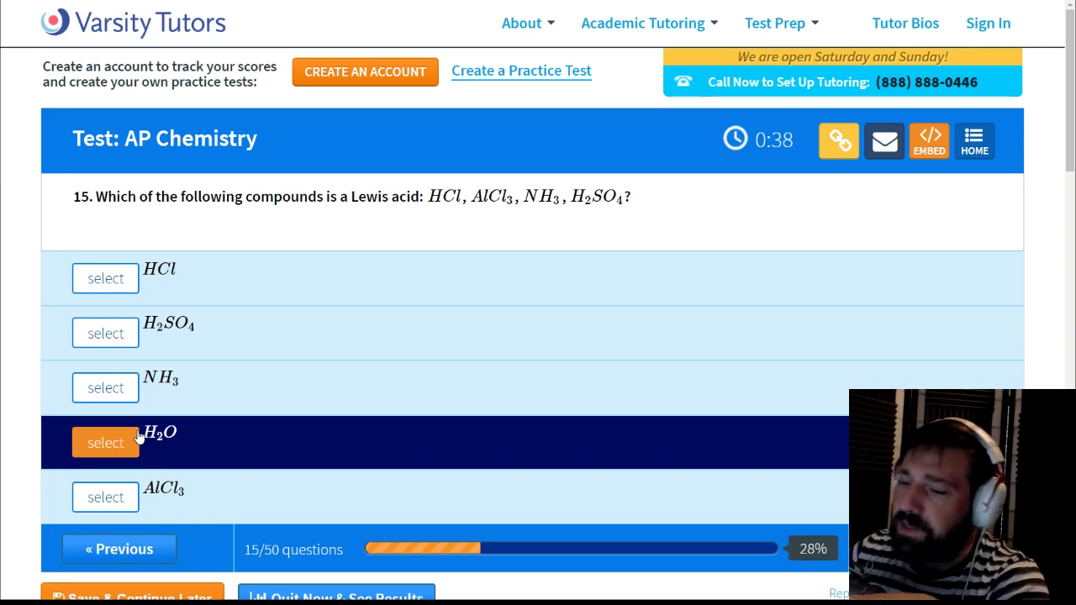
left_click(124, 399)
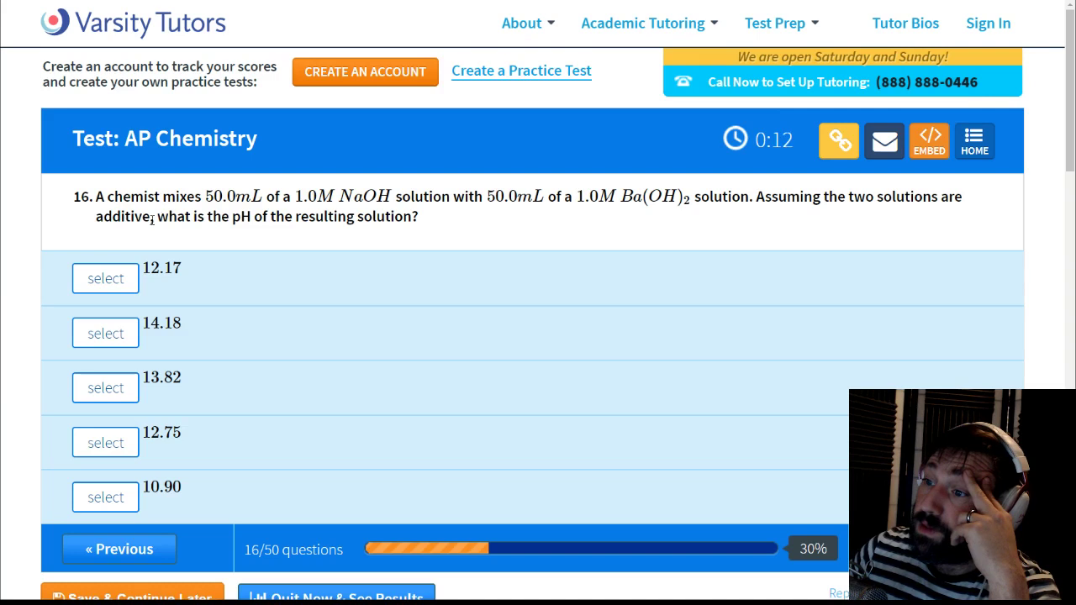
Step: Highlight question 16's amounts: 50.0 mL of 1.0 M NaOH and 50.0 mL of 1.0 M Ba(OH)2
left_click_drag(160, 216, 389, 236)
left_click(329, 223)
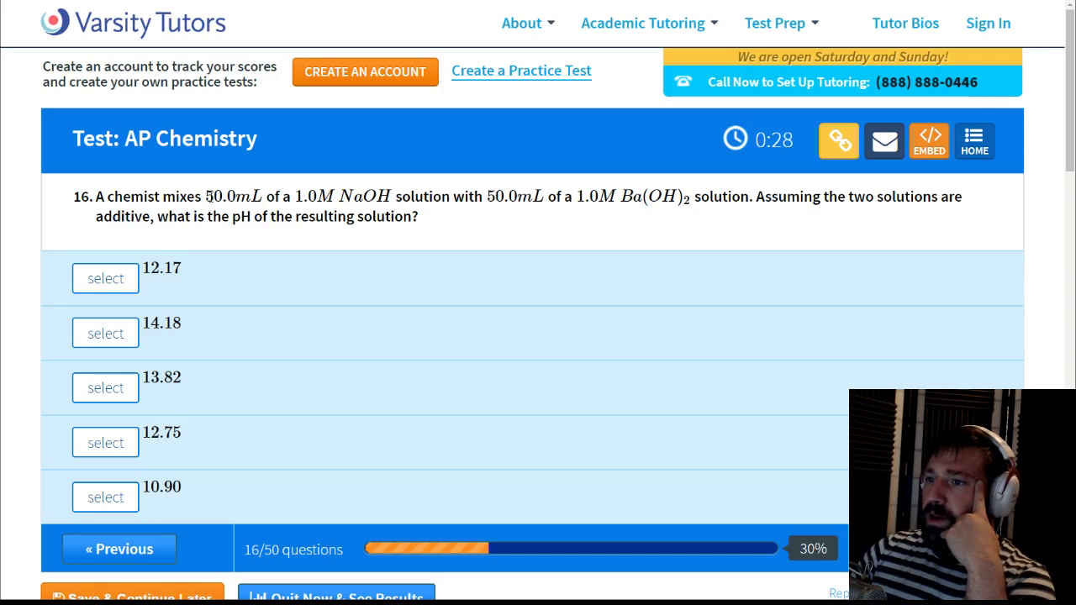
mouse_move(206, 195)
left_mouse_down()
mouse_move(415, 196)
mouse_move(203, 199)
left_mouse_up()
left_click(395, 202)
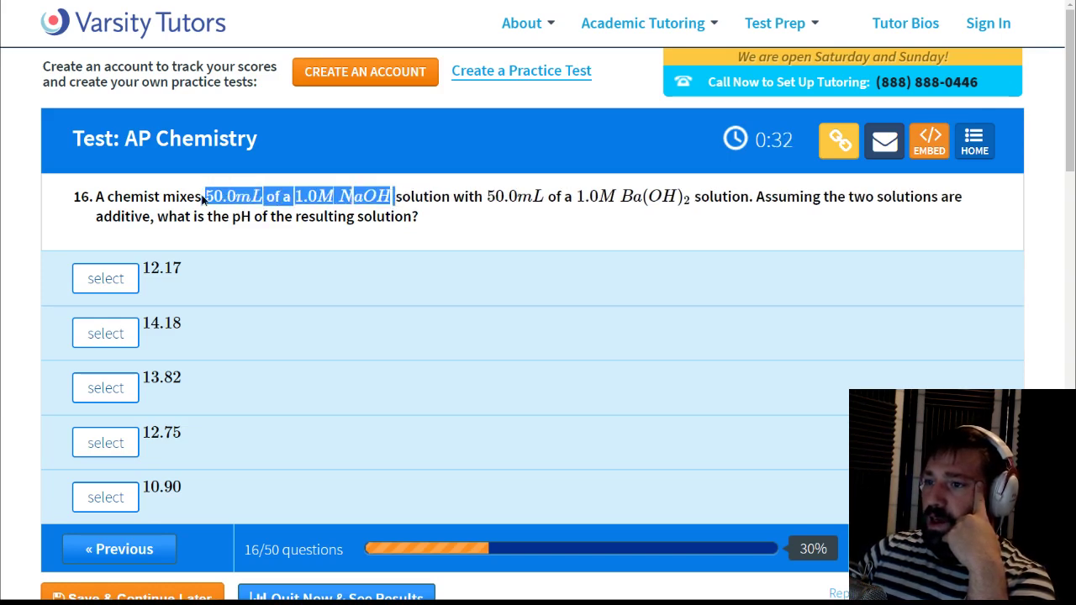
left_click(573, 194)
left_click_drag(479, 196, 690, 199)
left_click(694, 198)
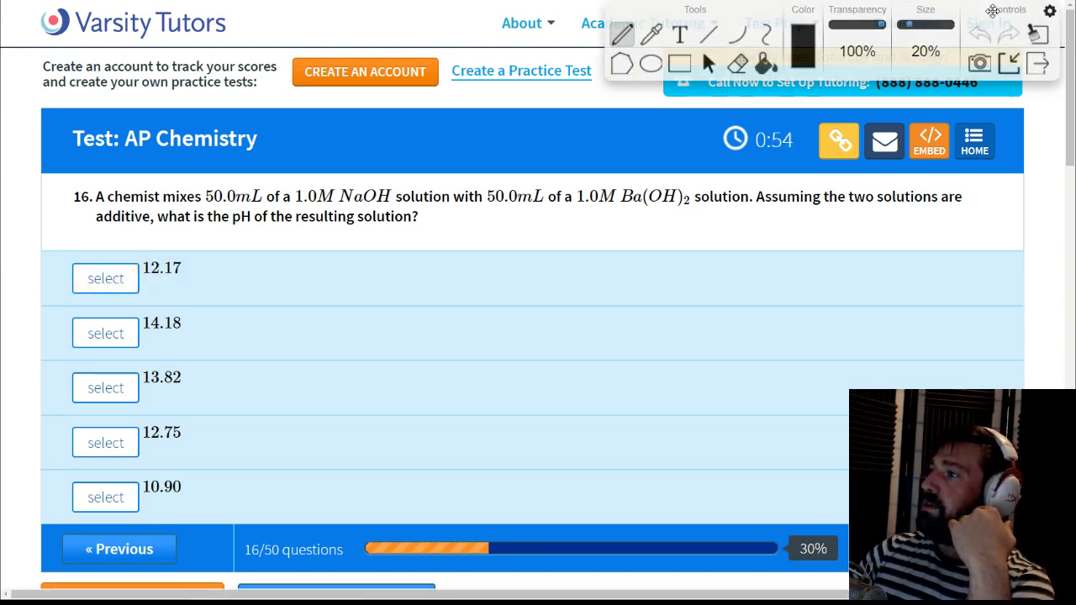
Step: Switch to the annotation pen and begin writing 1.0 mol beneath the question
left_click(629, 40)
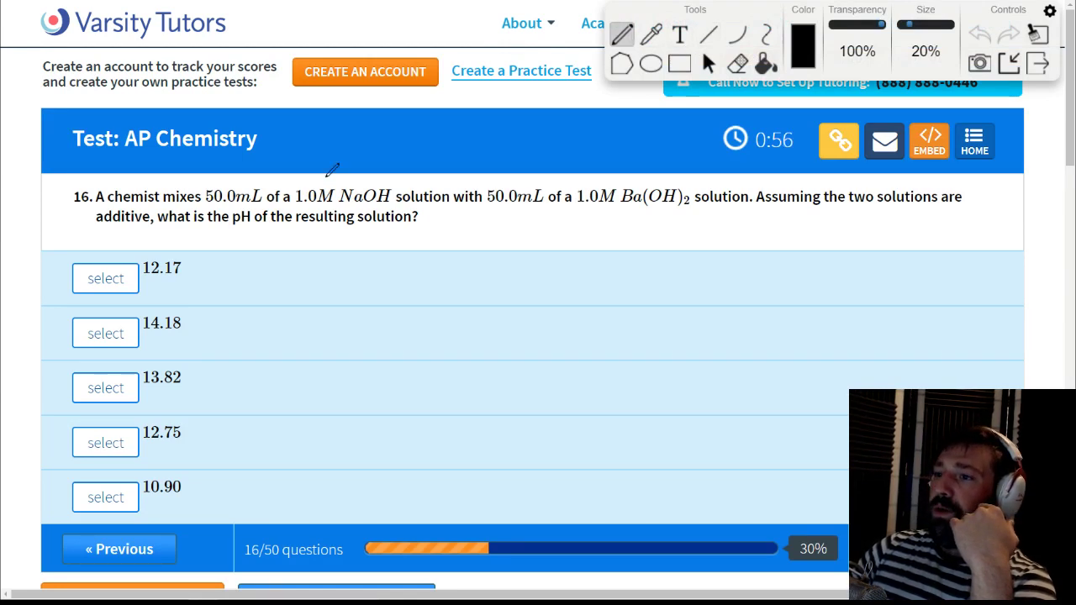
mouse_move(329, 247)
left_mouse_down()
mouse_move(328, 269)
mouse_move(358, 258)
mouse_move(369, 232)
mouse_move(412, 254)
mouse_move(447, 254)
left_mouse_up()
left_click(346, 263)
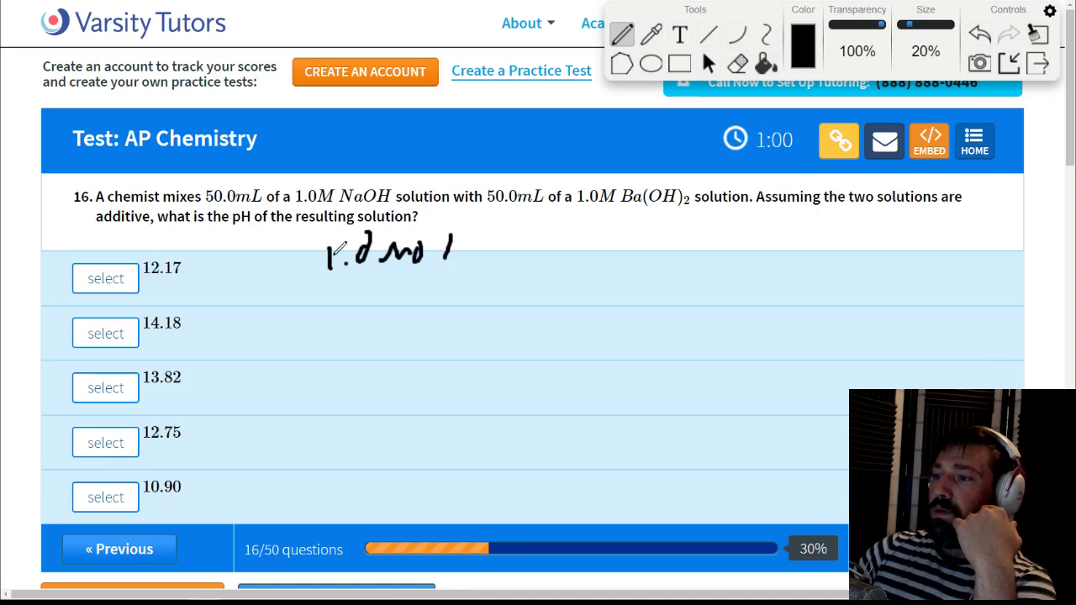
Step: Handwrite 1.0 mol / 1 L × 0.05 L and cancel the litre units
left_click_drag(325, 281, 488, 281)
mouse_move(374, 291)
left_mouse_down()
mouse_move(374, 314)
mouse_move(415, 320)
left_mouse_up()
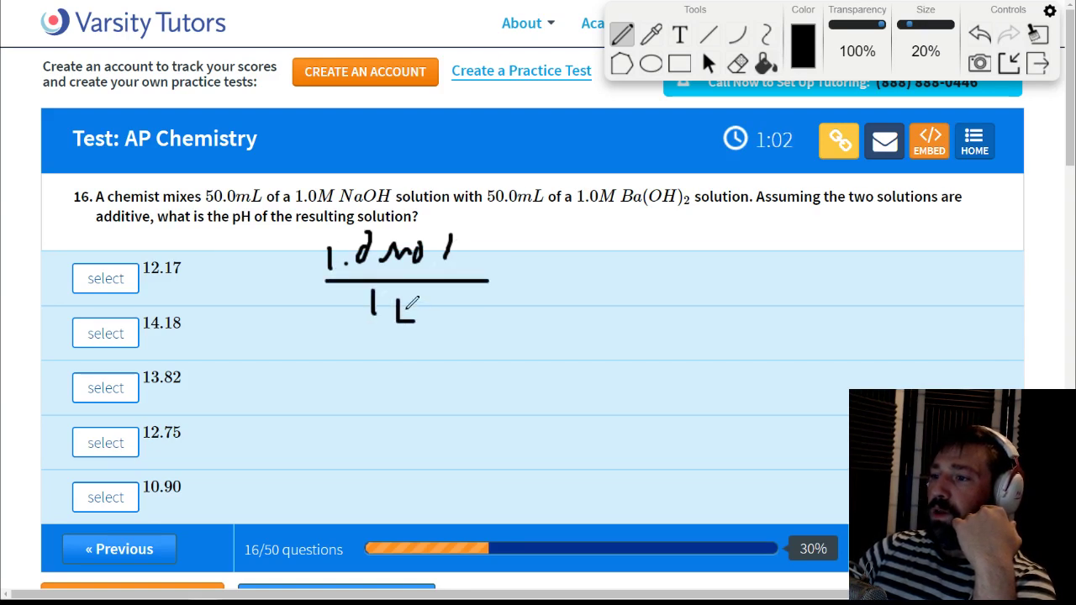
left_click_drag(482, 232, 478, 311)
left_click_drag(494, 286, 616, 285)
mouse_move(593, 244)
left_mouse_down()
mouse_move(622, 294)
mouse_move(609, 332)
left_mouse_up()
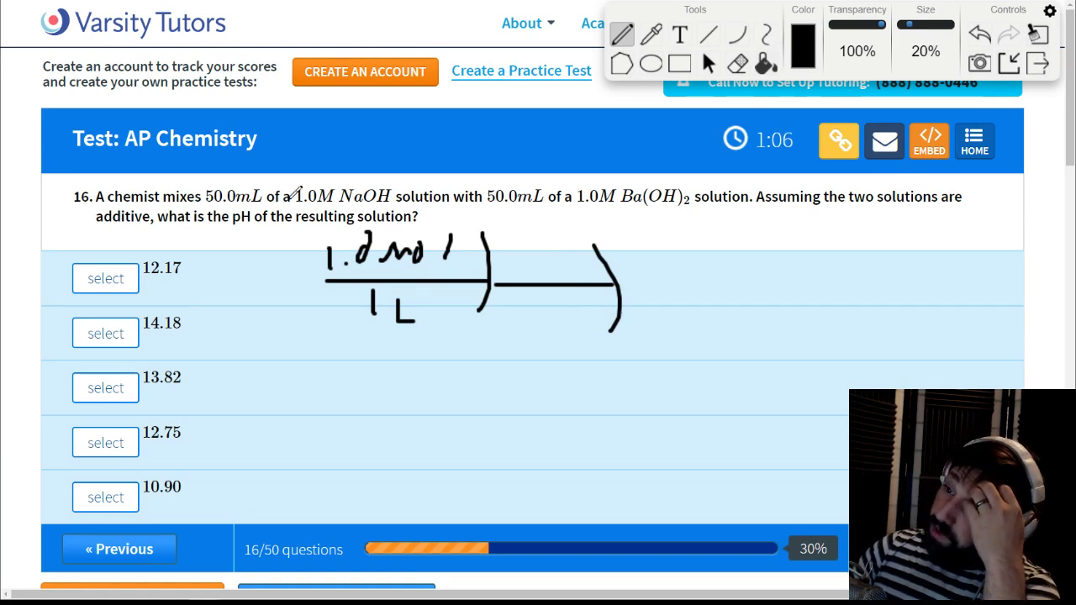
mouse_move(511, 259)
left_mouse_down()
mouse_move(568, 255)
mouse_move(595, 279)
left_mouse_up()
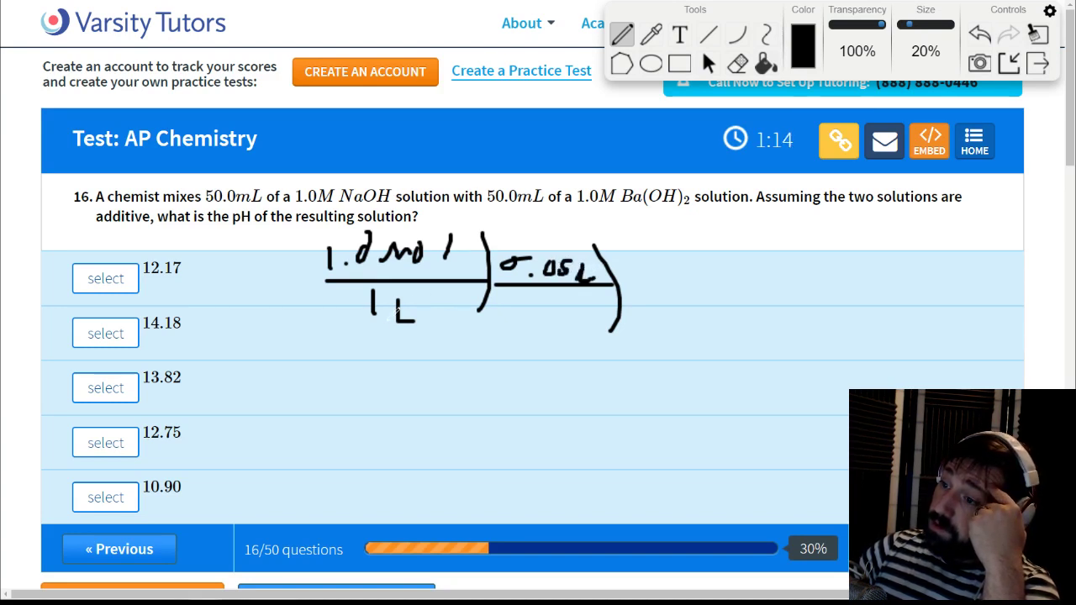
left_click_drag(385, 327, 431, 314)
left_click_drag(570, 285, 604, 266)
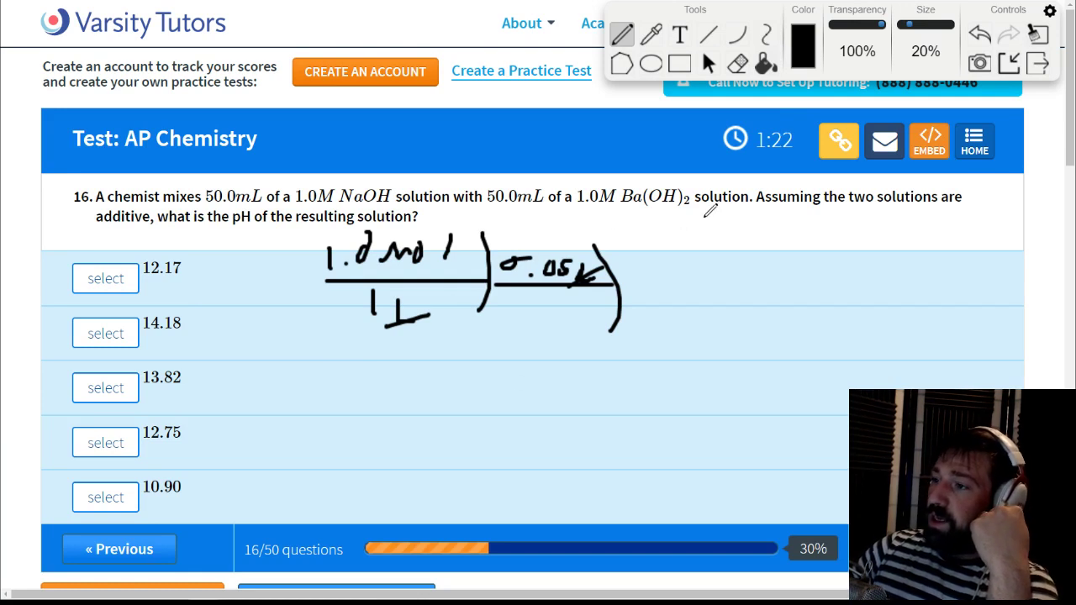
Step: Underline Ba(OH)2 and write the total 0.15 mol over 0.1 L
left_click_drag(647, 212, 709, 210)
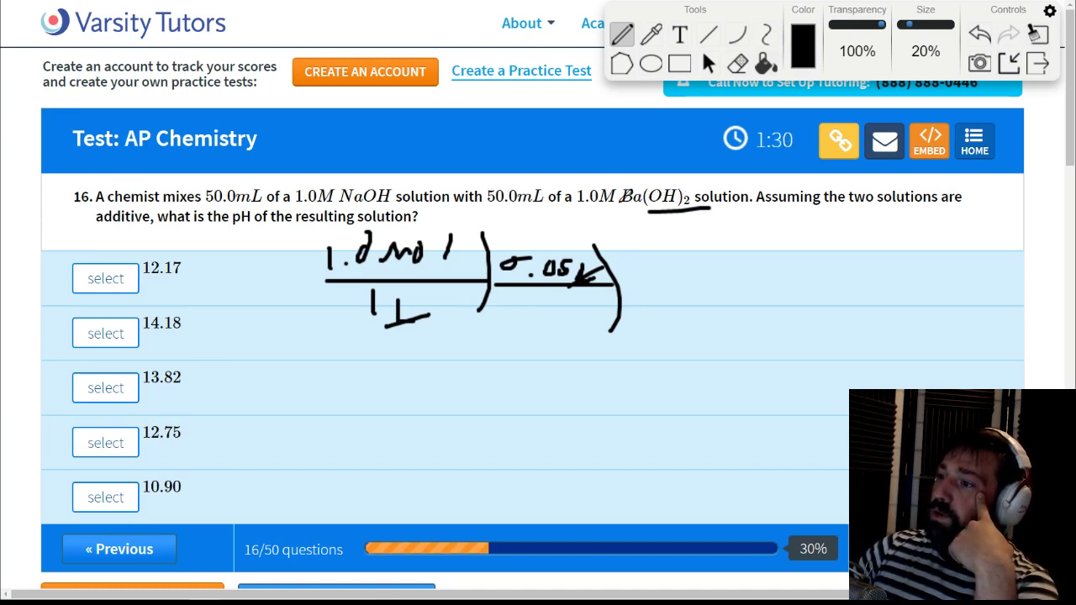
left_click_drag(623, 210, 682, 210)
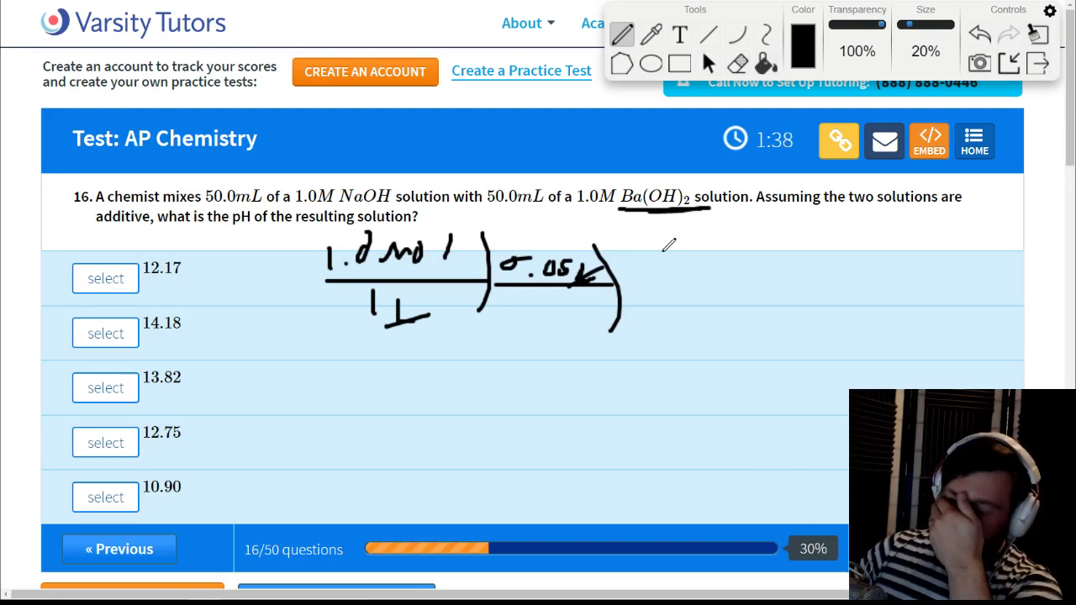
left_click_drag(517, 353, 555, 359)
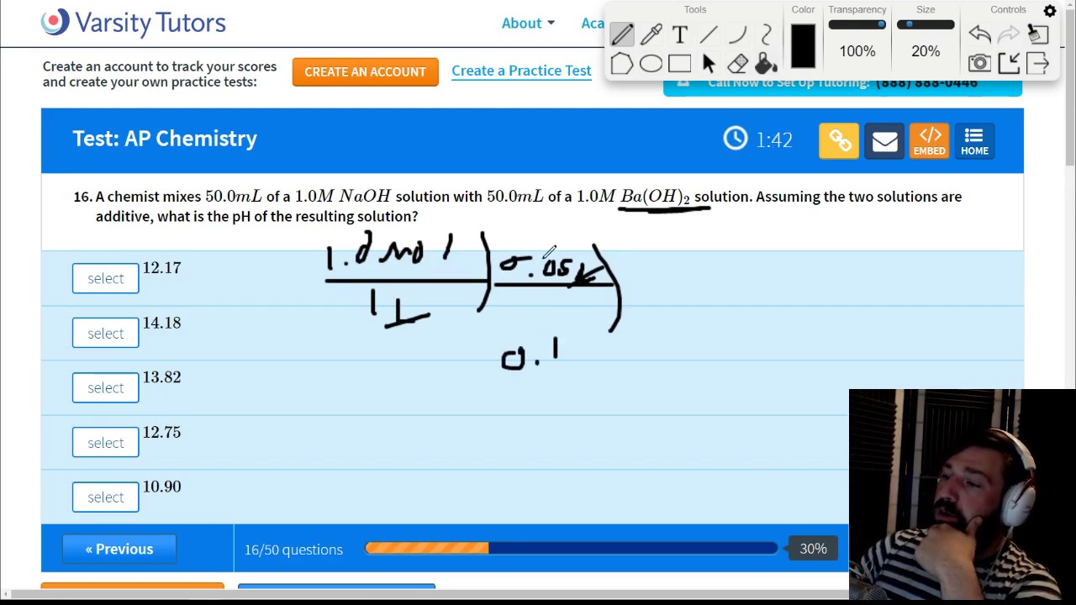
mouse_move(535, 291)
left_mouse_down()
mouse_move(536, 312)
mouse_move(547, 306)
left_mouse_up()
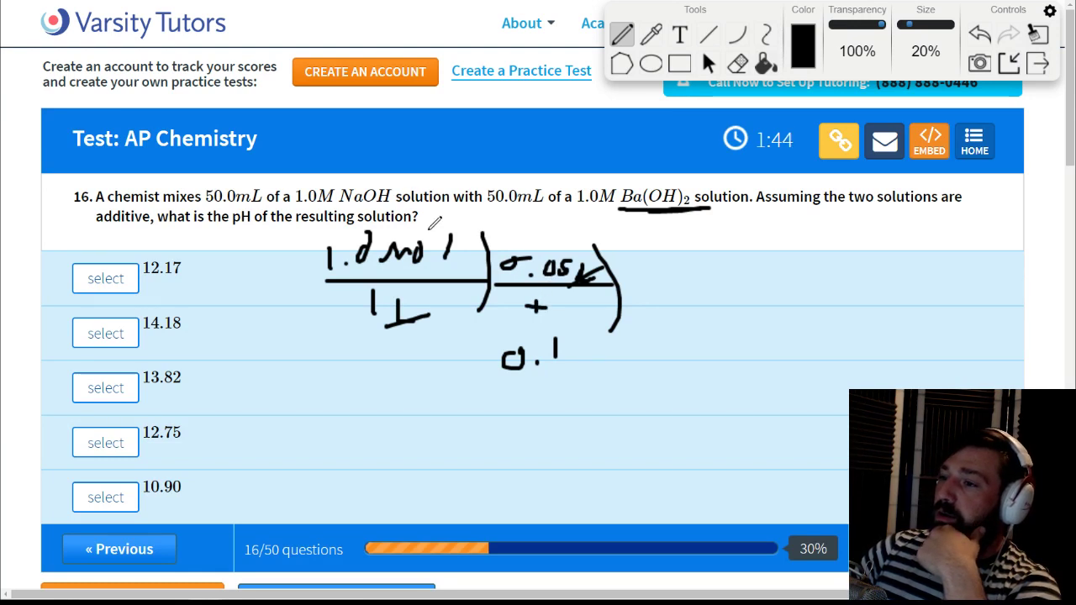
left_click_drag(722, 262, 813, 274)
left_click(737, 272)
left_click_drag(825, 258, 824, 274)
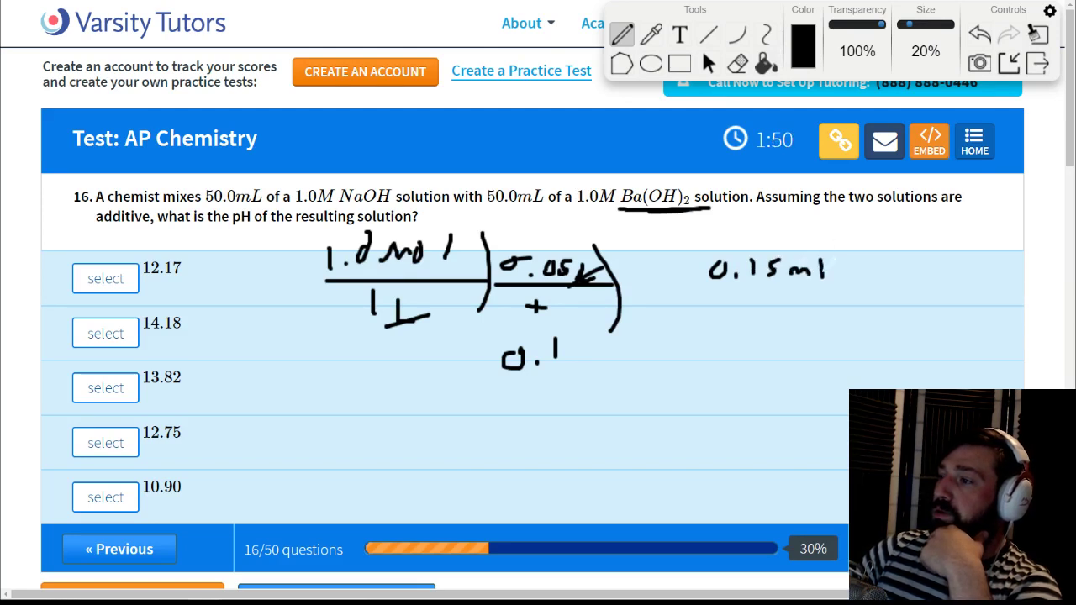
left_click_drag(706, 291, 863, 285)
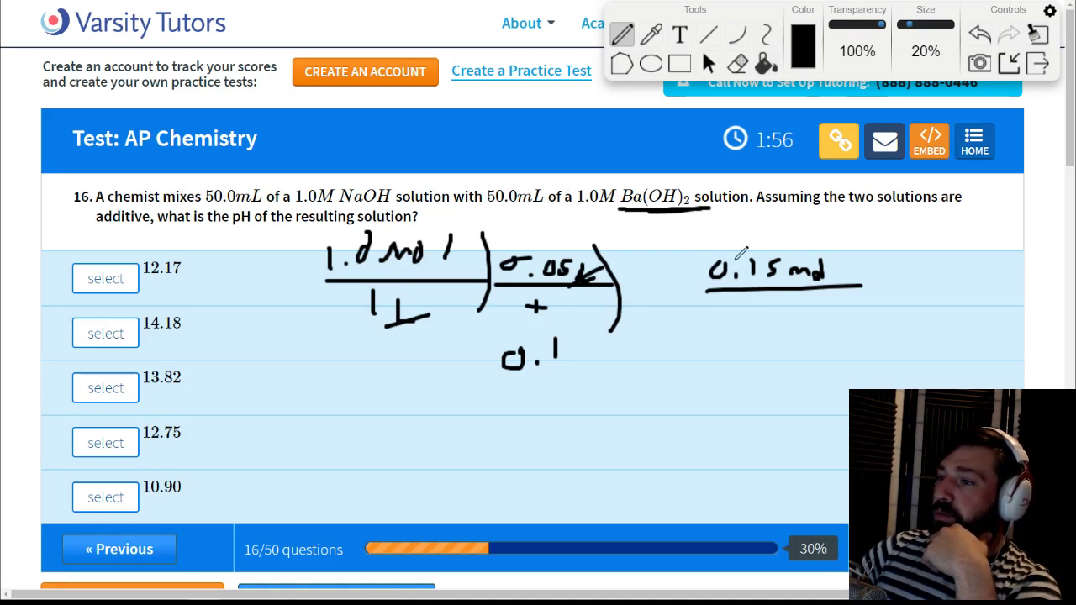
mouse_move(740, 299)
left_mouse_down()
mouse_move(765, 316)
mouse_move(807, 316)
left_mouse_up()
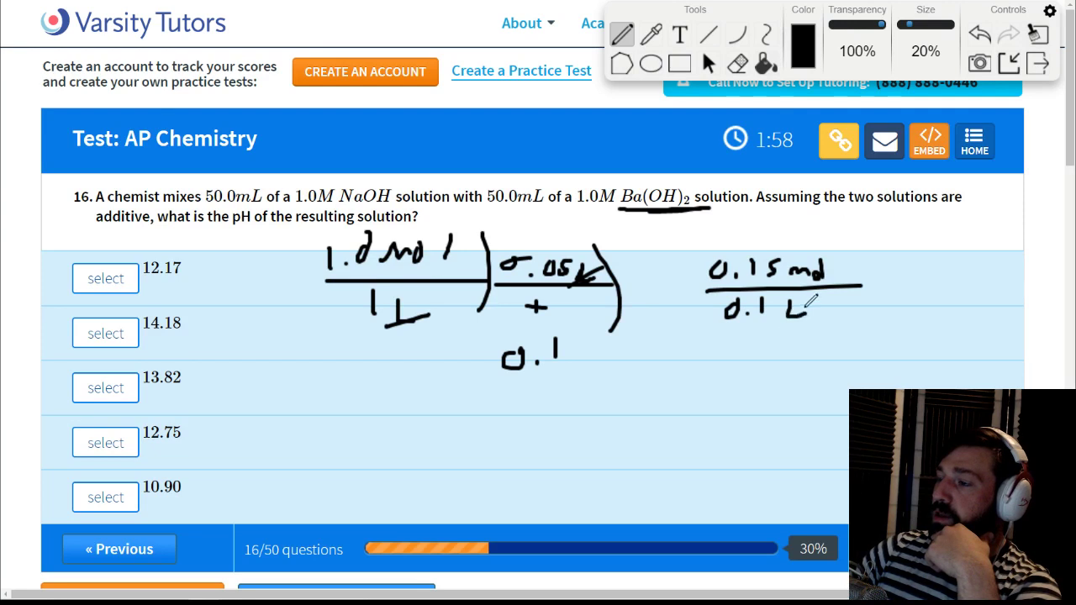
Step: Compute .15/.1 = 1.5 in Calculator and move its window up and left
mouse_move(277, 599)
left_click(317, 547)
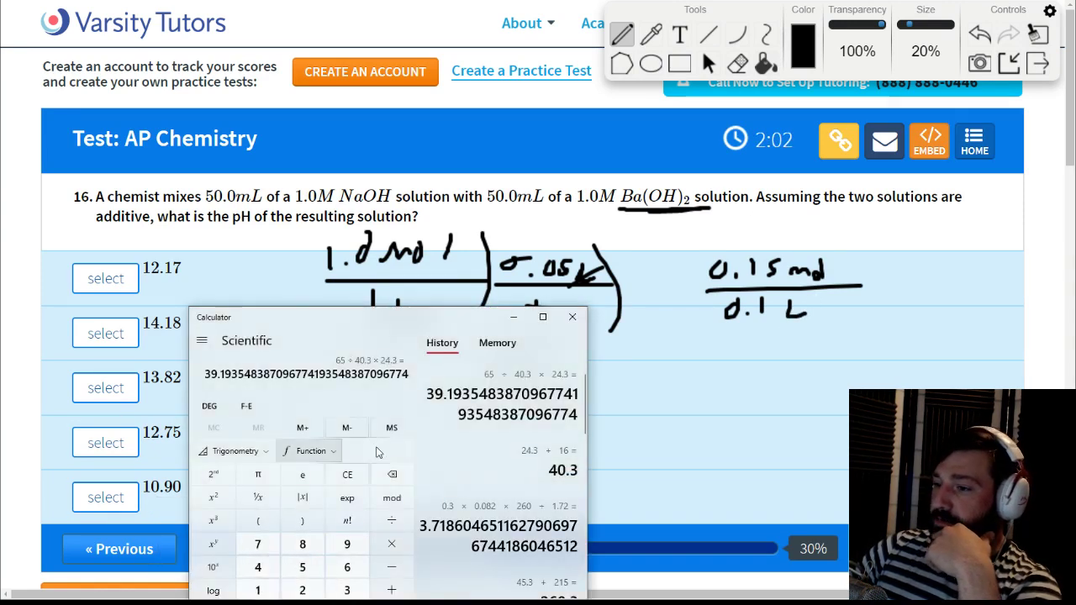
left_click(335, 482)
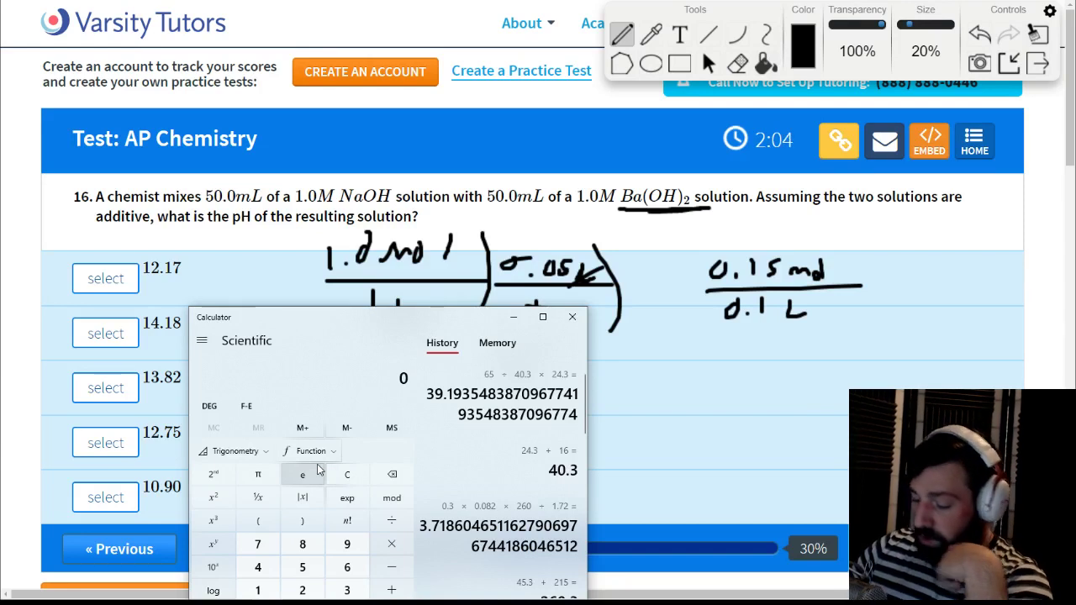
type(".15/.1")
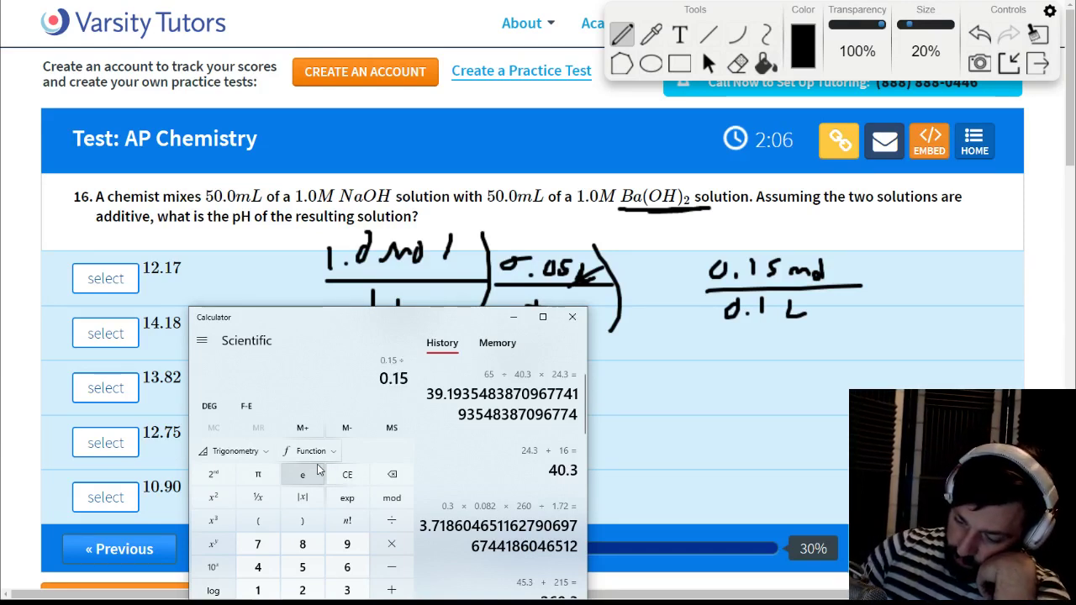
key("Return")
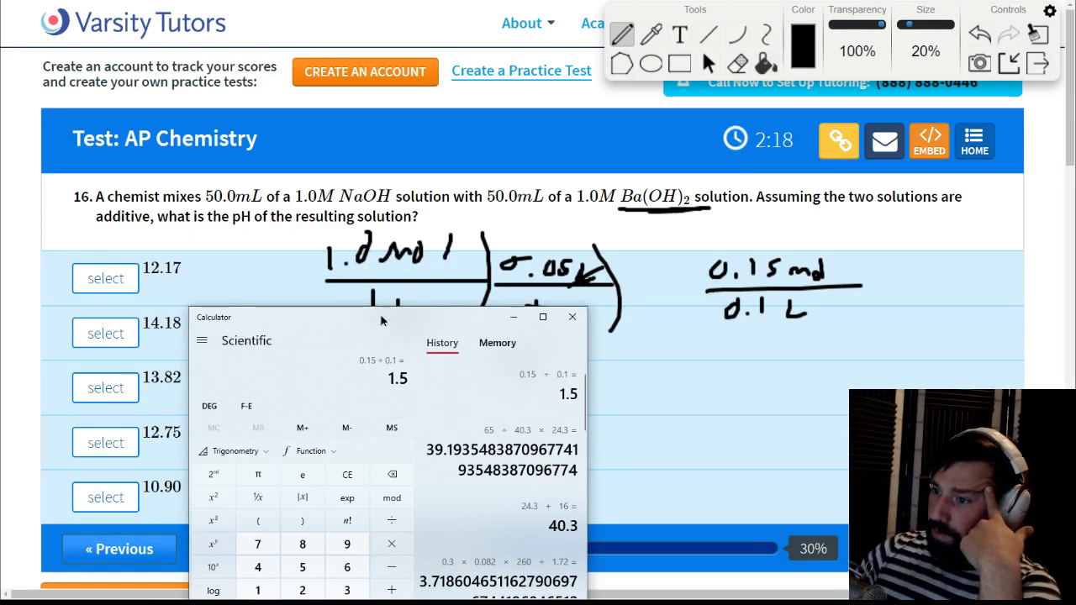
left_click_drag(381, 320, 344, 243)
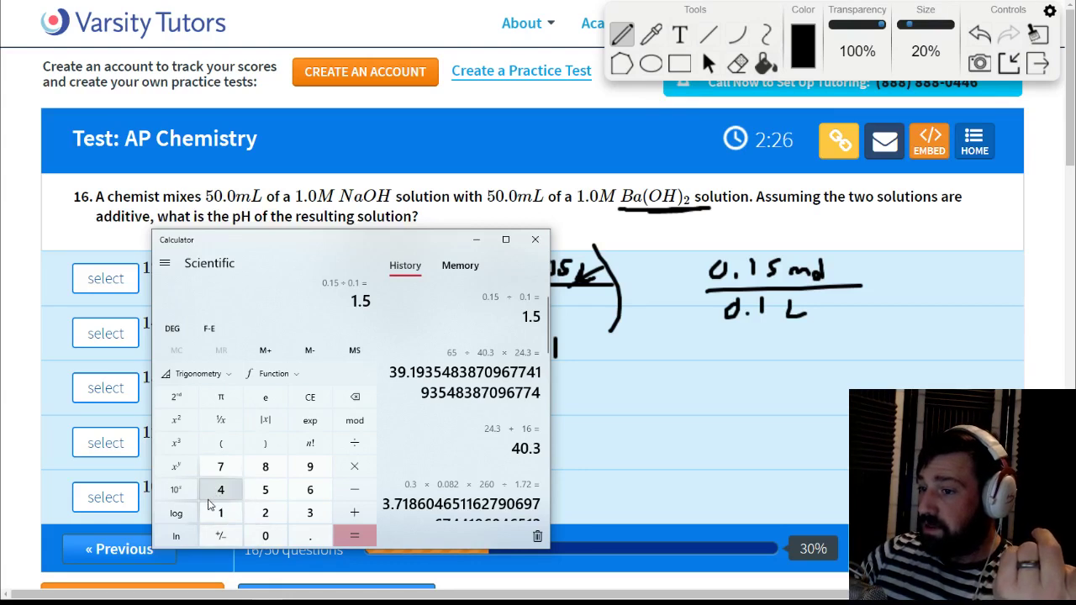
Step: Enter 1.5 and take its negative log, clearing the Invalid input errors along the way
left_click(221, 538)
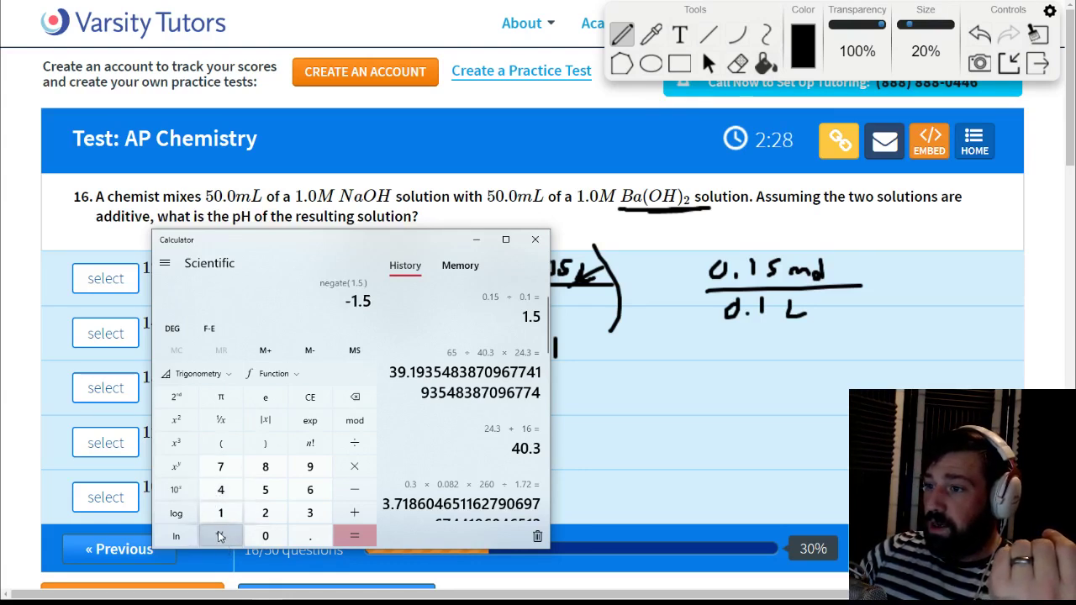
left_click(318, 405)
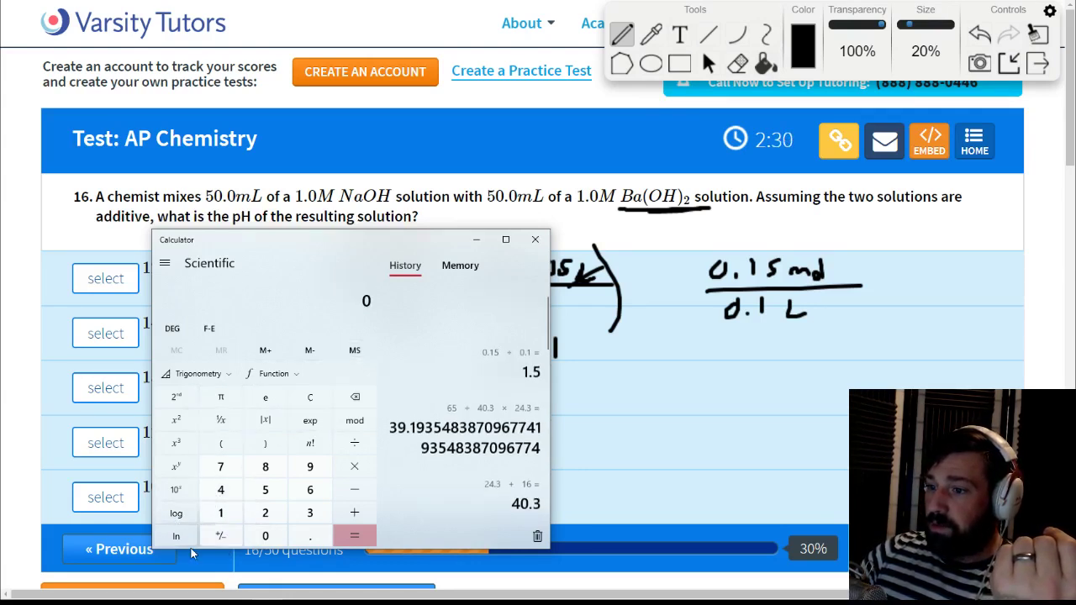
left_click(176, 513)
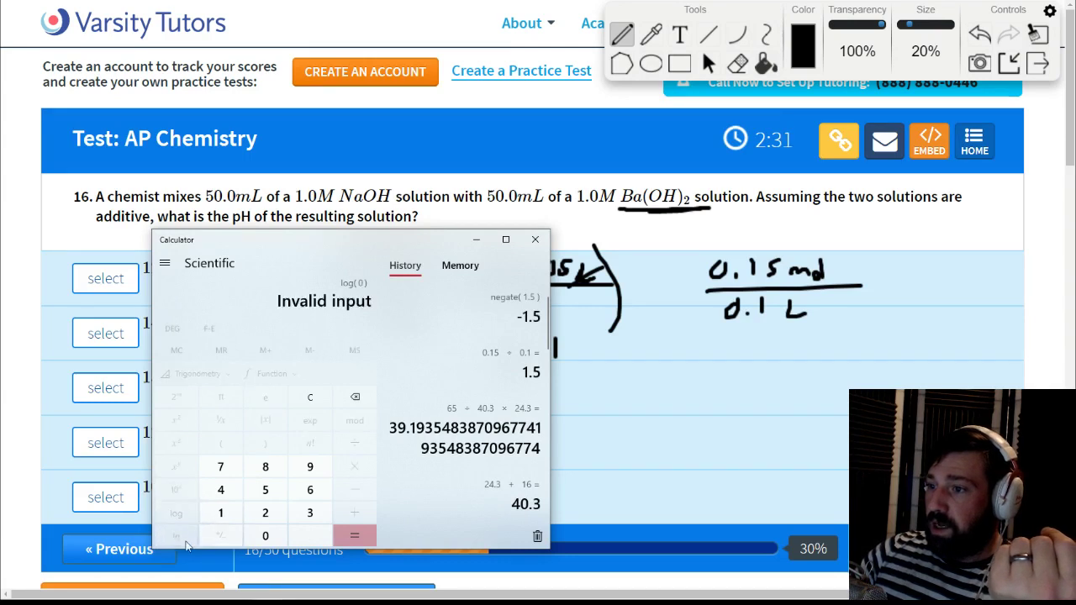
left_click(308, 397)
left_click(178, 517)
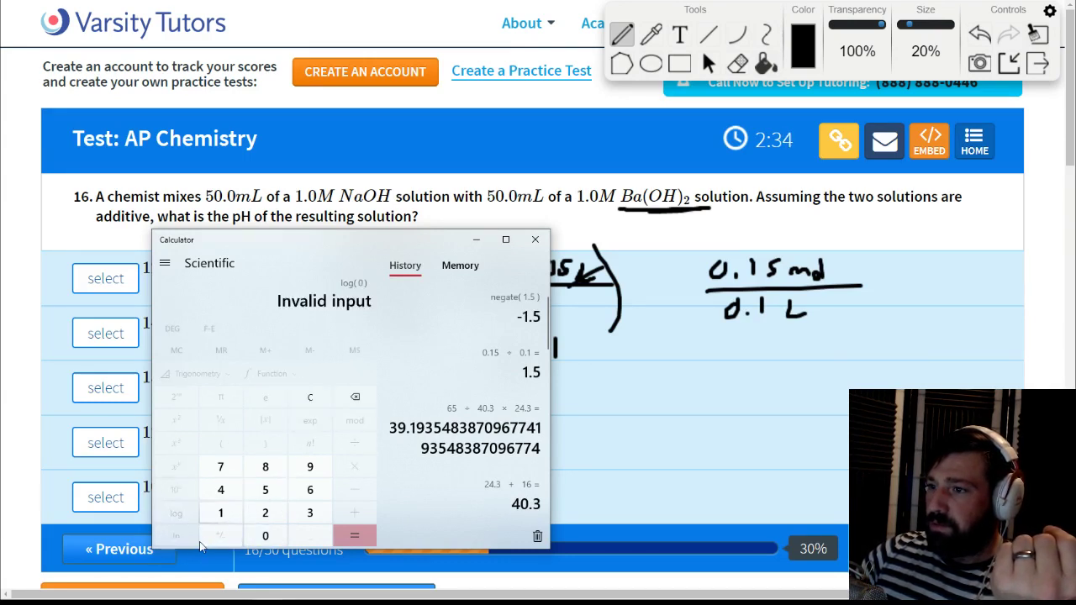
left_click(310, 398)
left_click(221, 513)
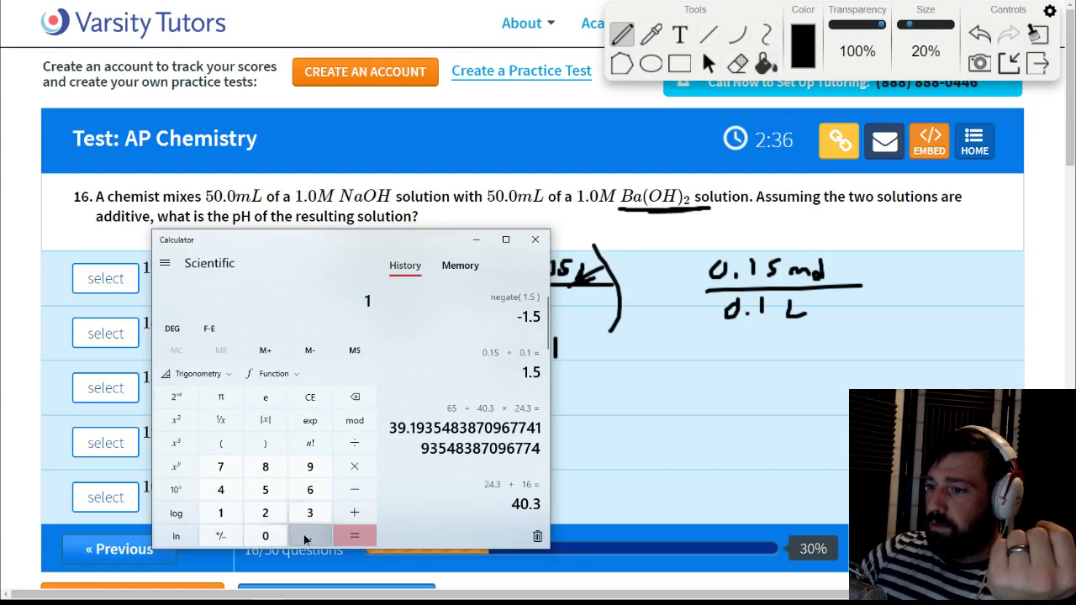
left_click(306, 537)
left_click(265, 489)
left_click(177, 513)
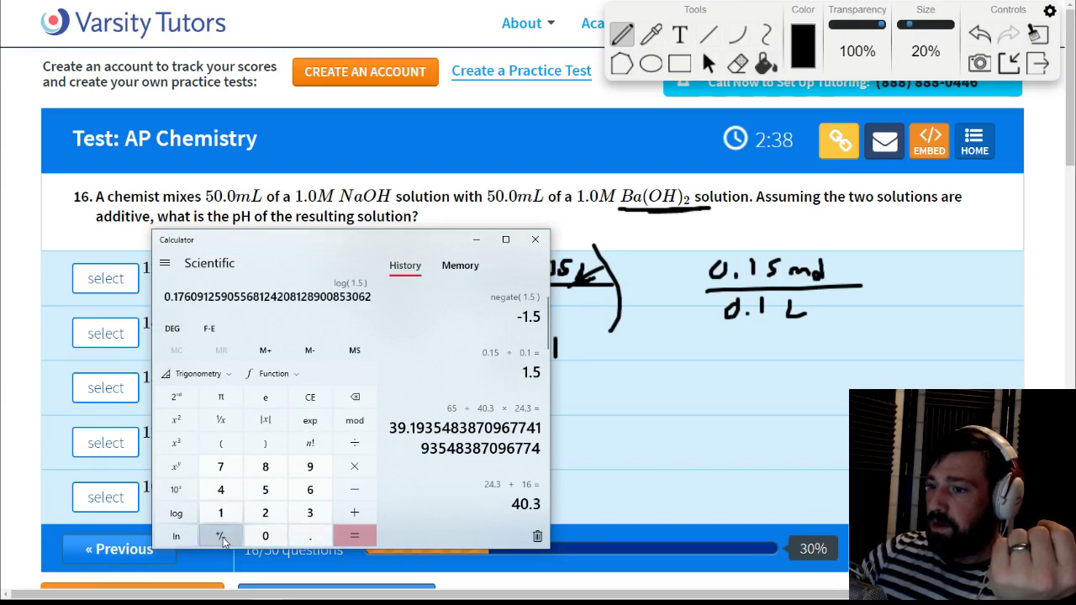
left_click(221, 536)
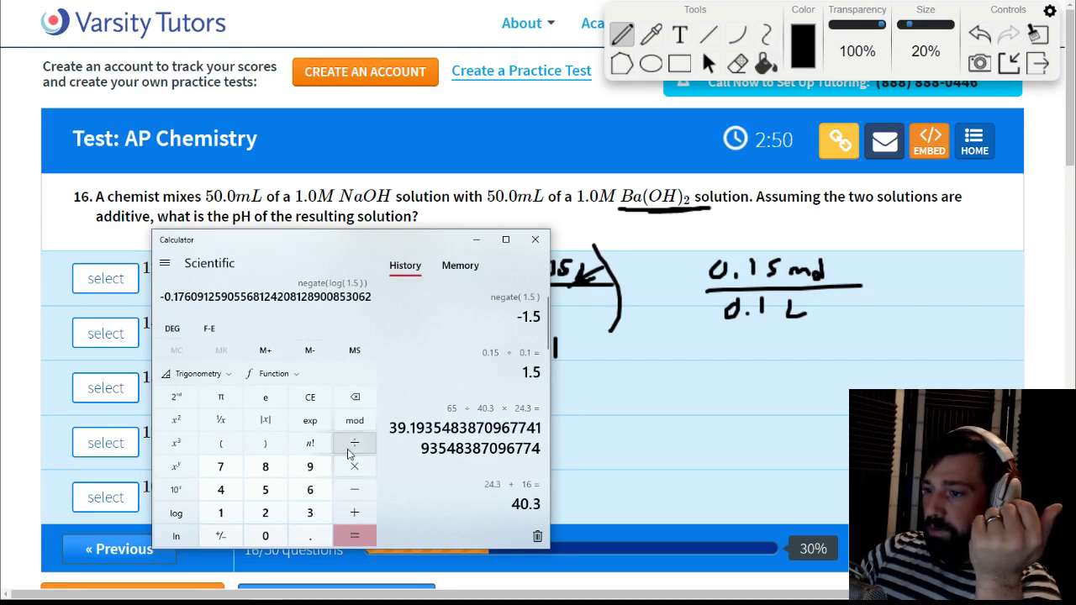
Step: Subtract 14 to get about −14.18, clear the display and minimize Calculator
left_click(360, 491)
left_click(220, 513)
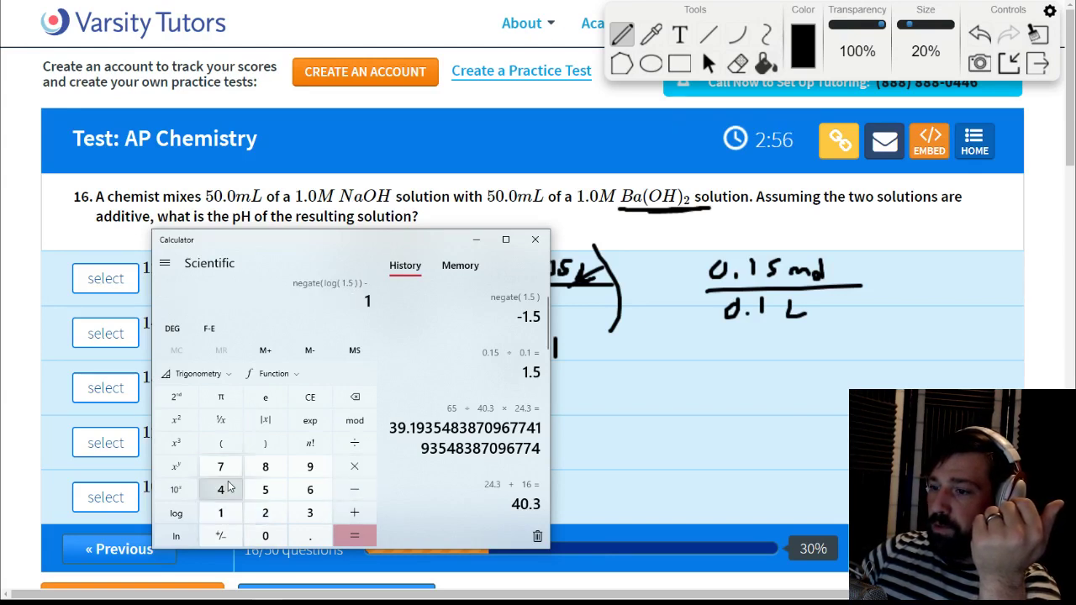
left_click(220, 489)
left_click(370, 537)
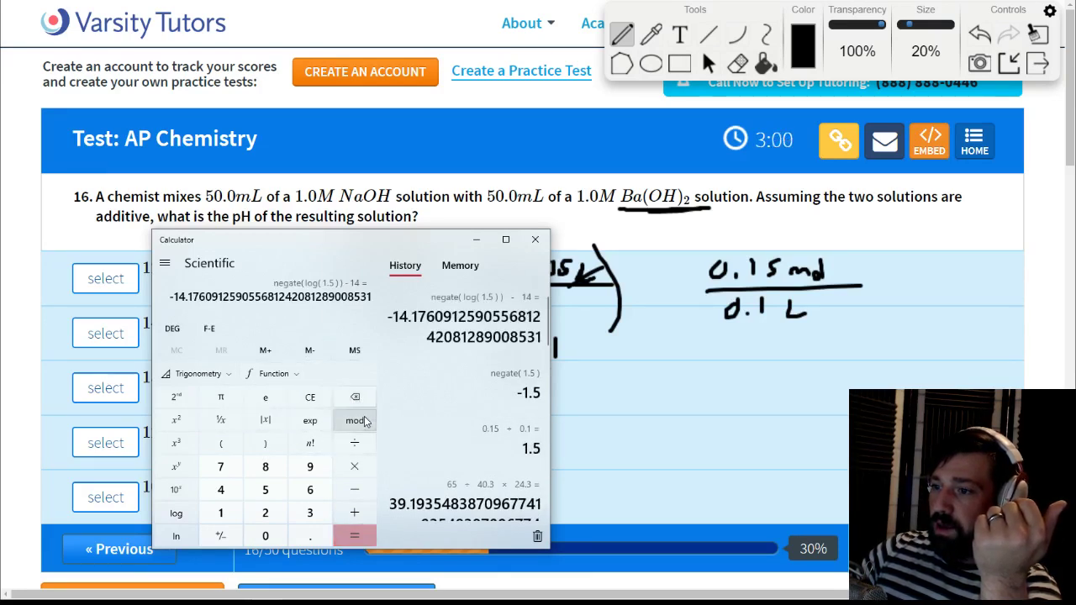
left_click(308, 398)
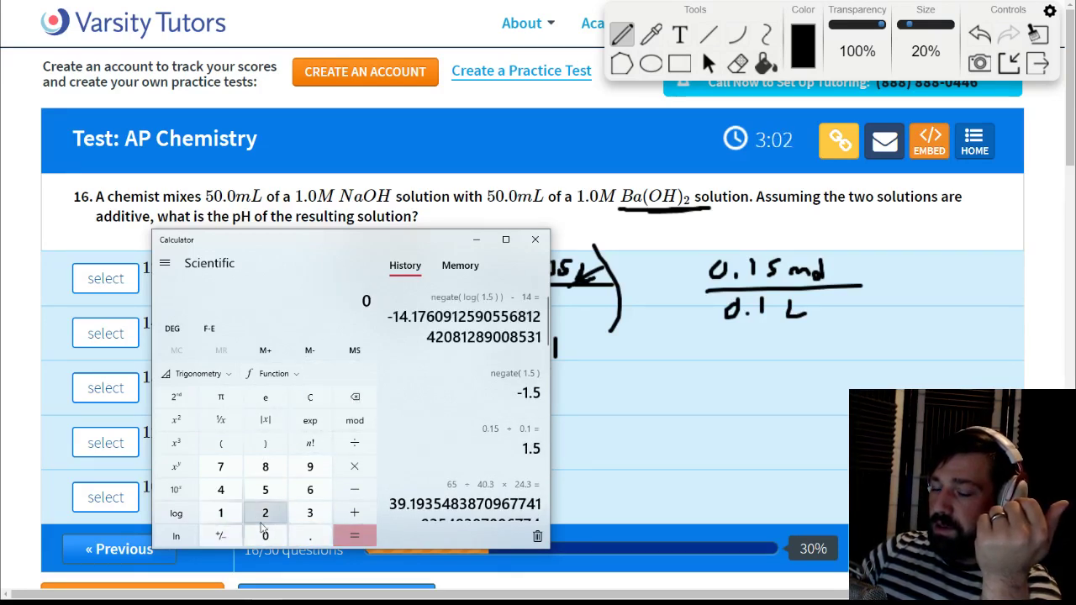
left_click(475, 243)
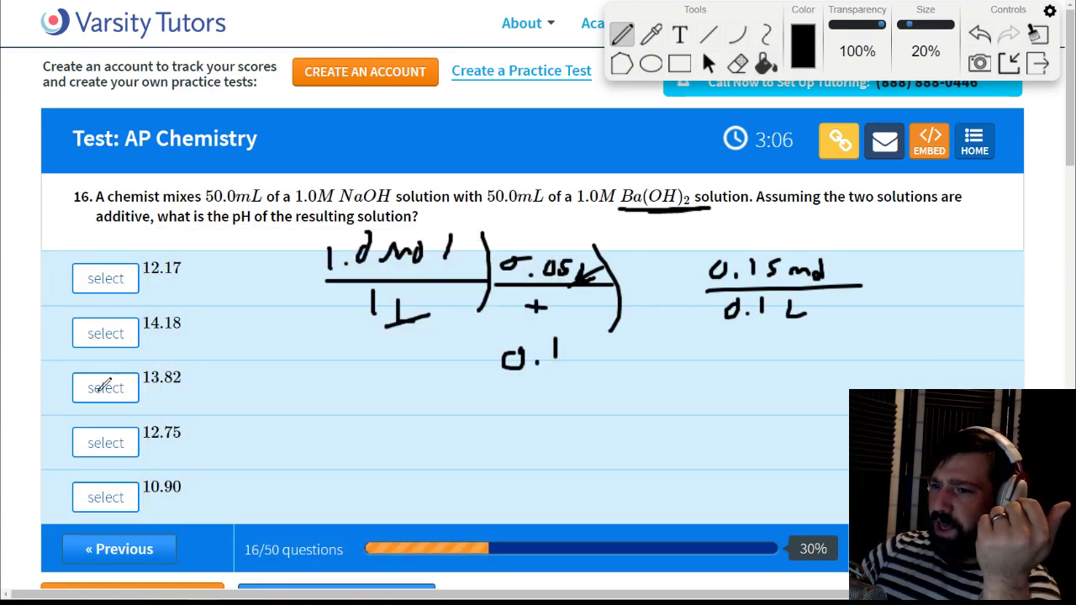
Step: Circle the 13.82 and 14.18 choices on question 16, then clear every pen mark
left_click_drag(167, 363, 187, 367)
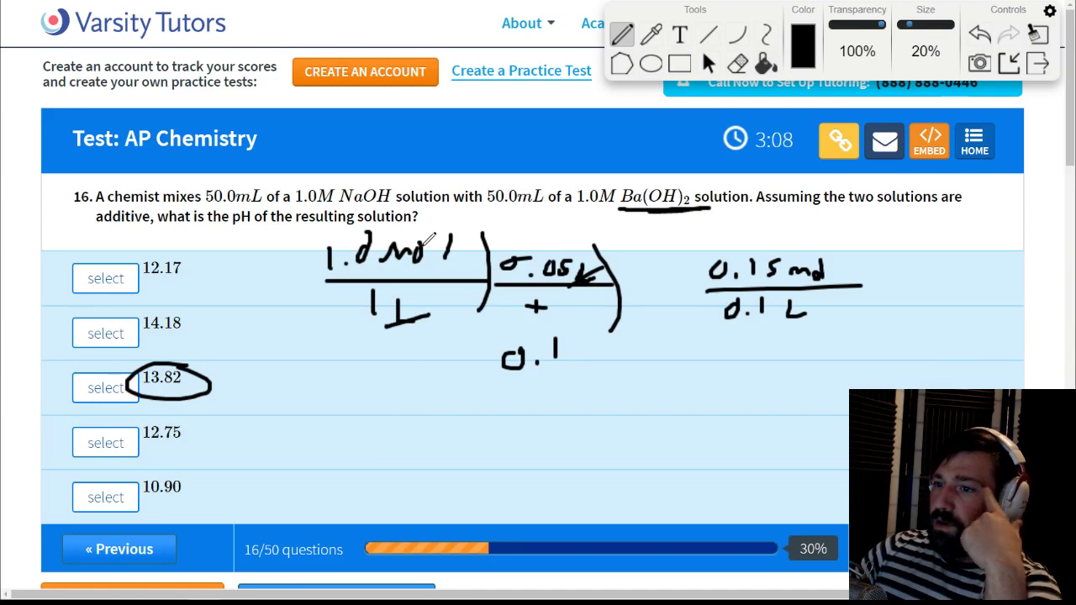
mouse_move(200, 296)
left_mouse_down()
mouse_move(141, 328)
mouse_move(155, 288)
left_mouse_up()
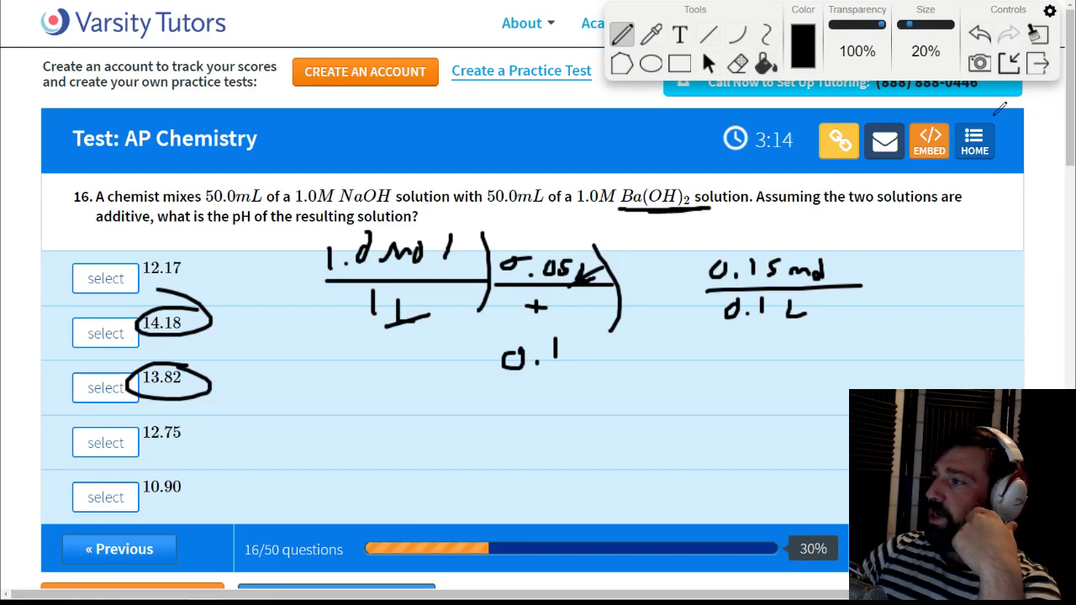
left_click(1036, 36)
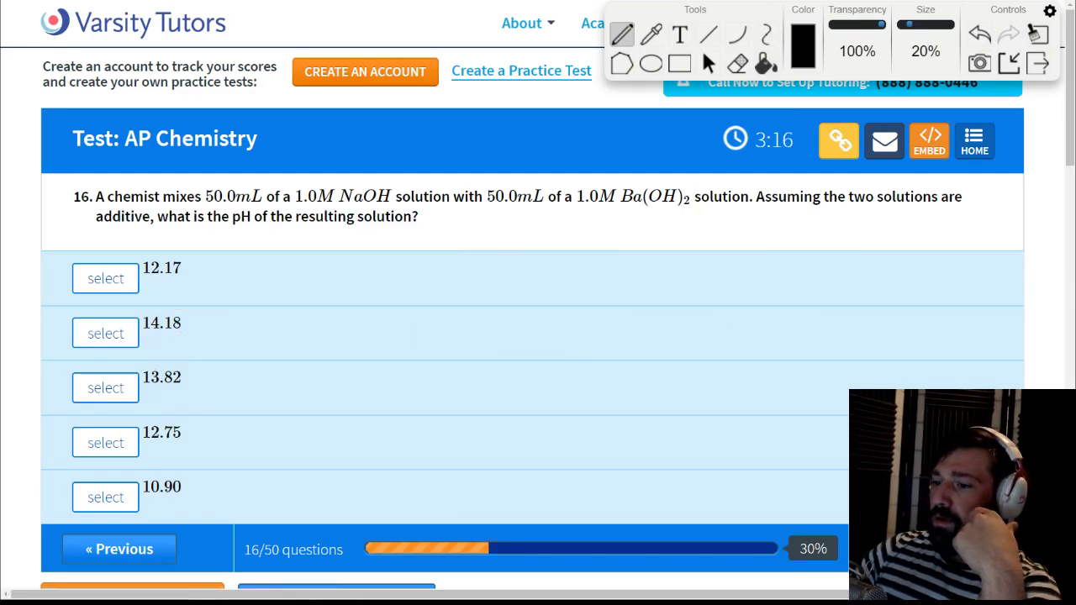
Step: Restore Calculator, clear it, and compute −log(1.5) ≈ −0.176
mouse_move(267, 602)
left_click(324, 547)
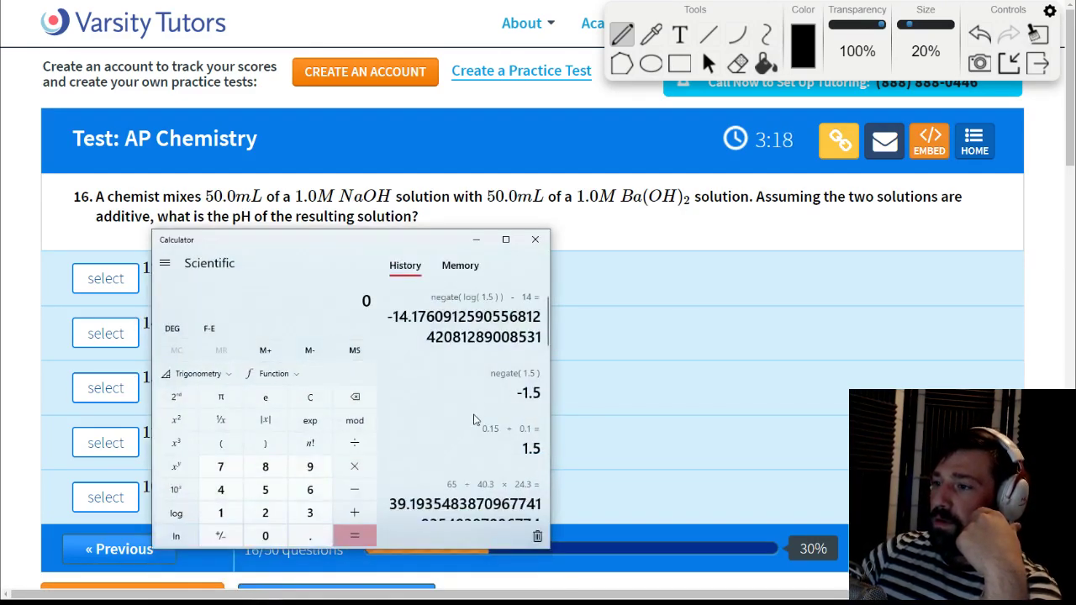
left_click(516, 392)
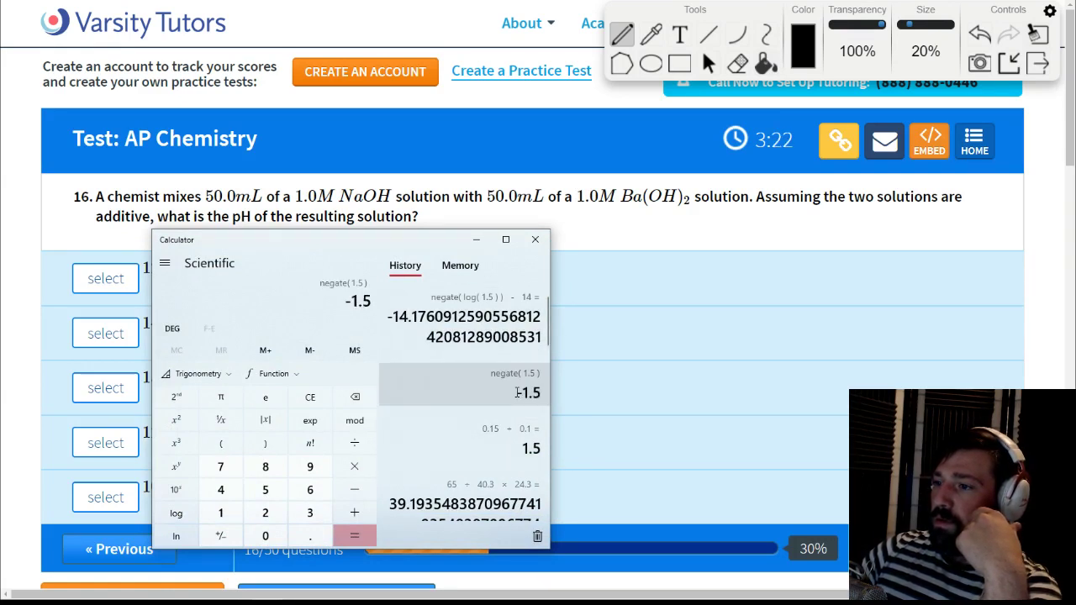
left_click(309, 397)
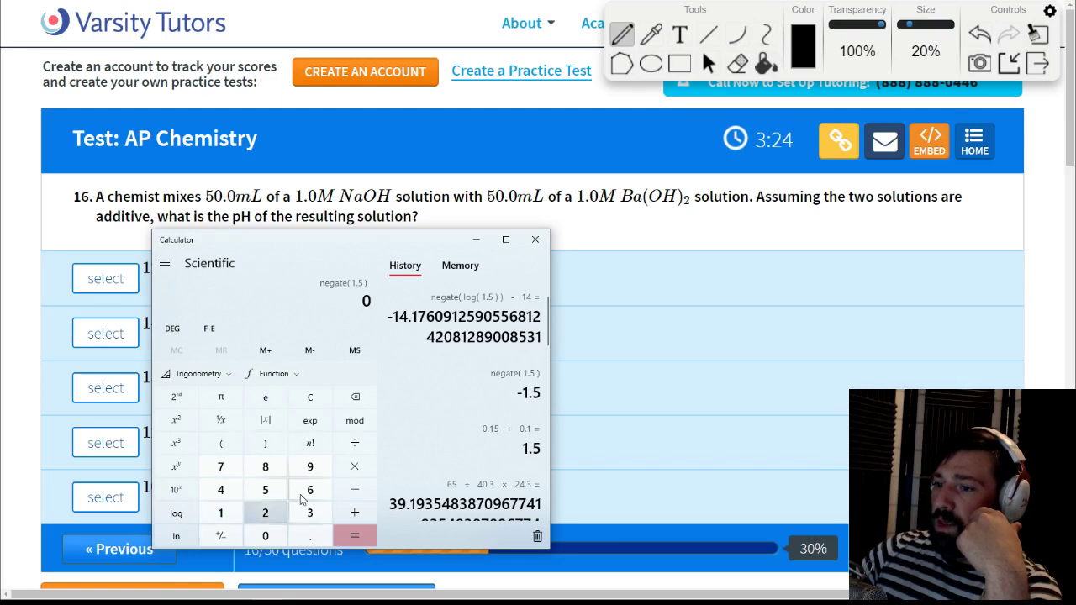
left_click(221, 512)
left_click(310, 535)
left_click(265, 489)
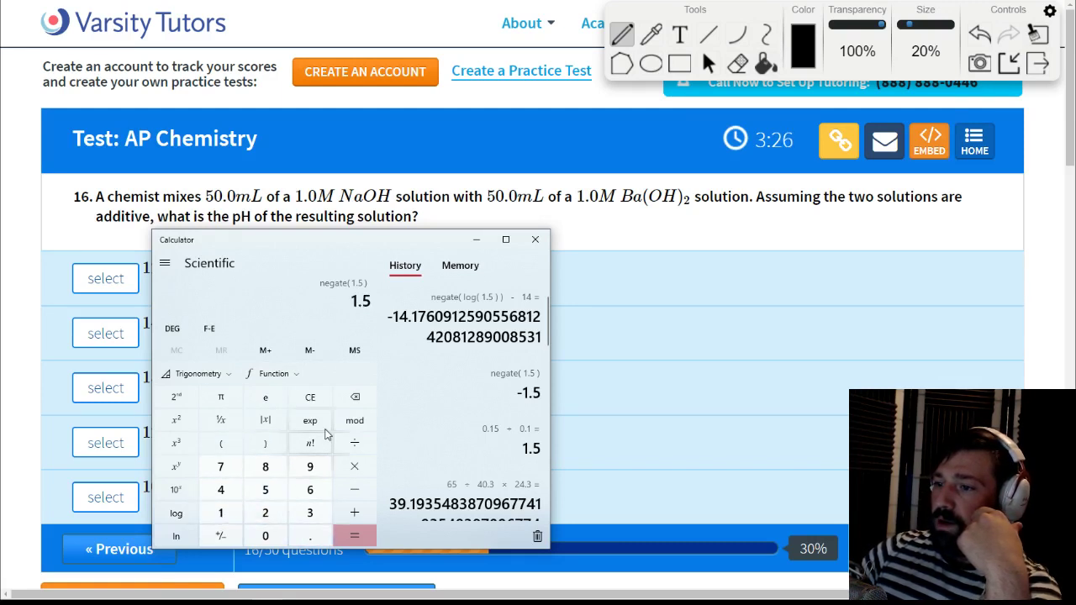
left_click(176, 513)
left_click(220, 539)
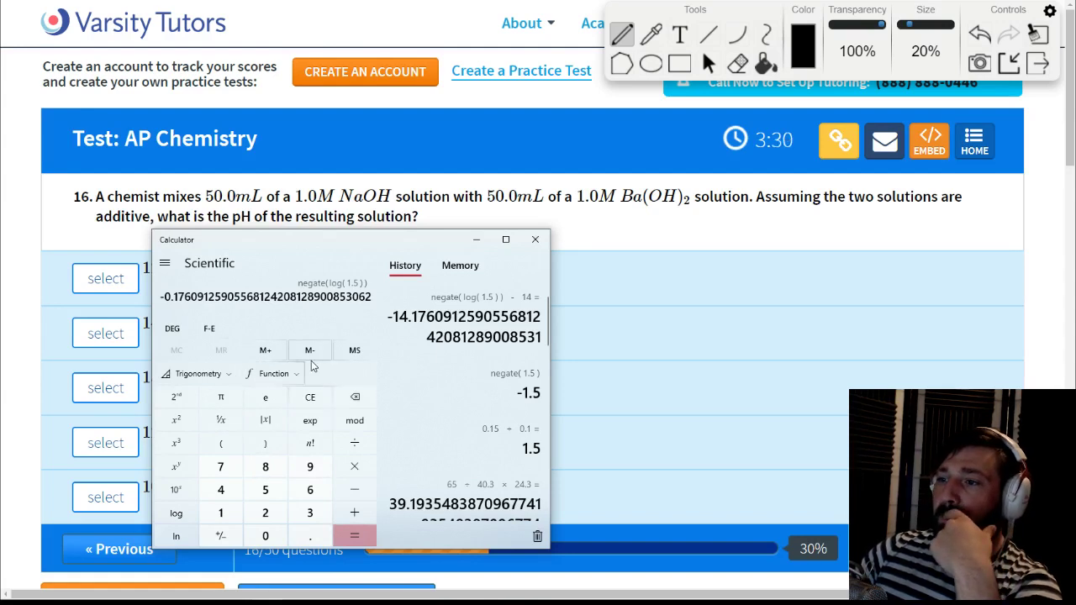
left_click(362, 539)
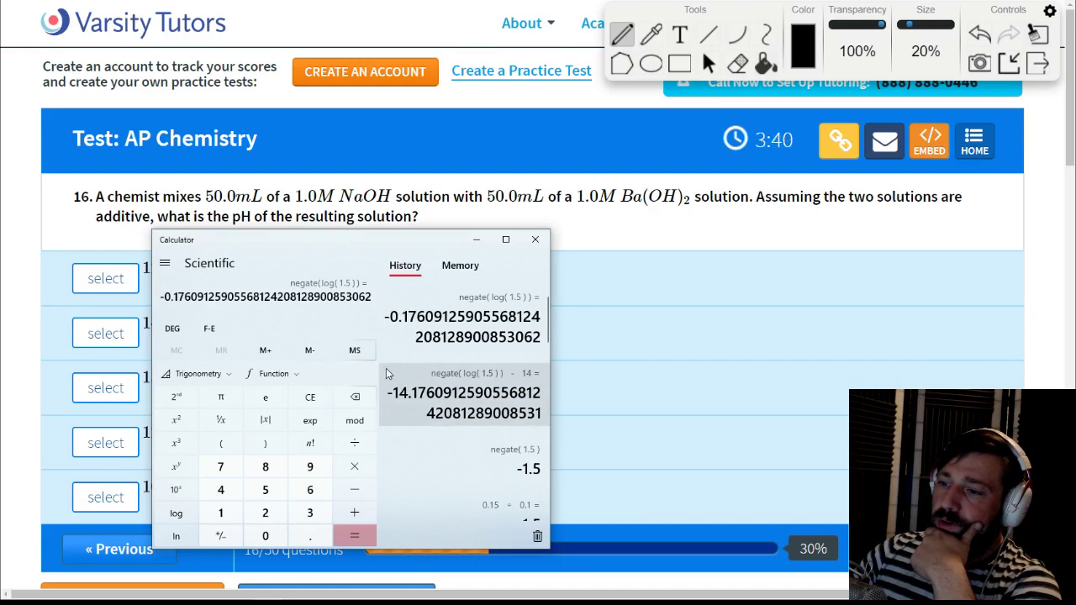
Step: Compute 14 − (−0.176) ≈ 14.18 with the result copied from History, then close Calculator
left_click(221, 512)
left_click(221, 489)
left_click(353, 489)
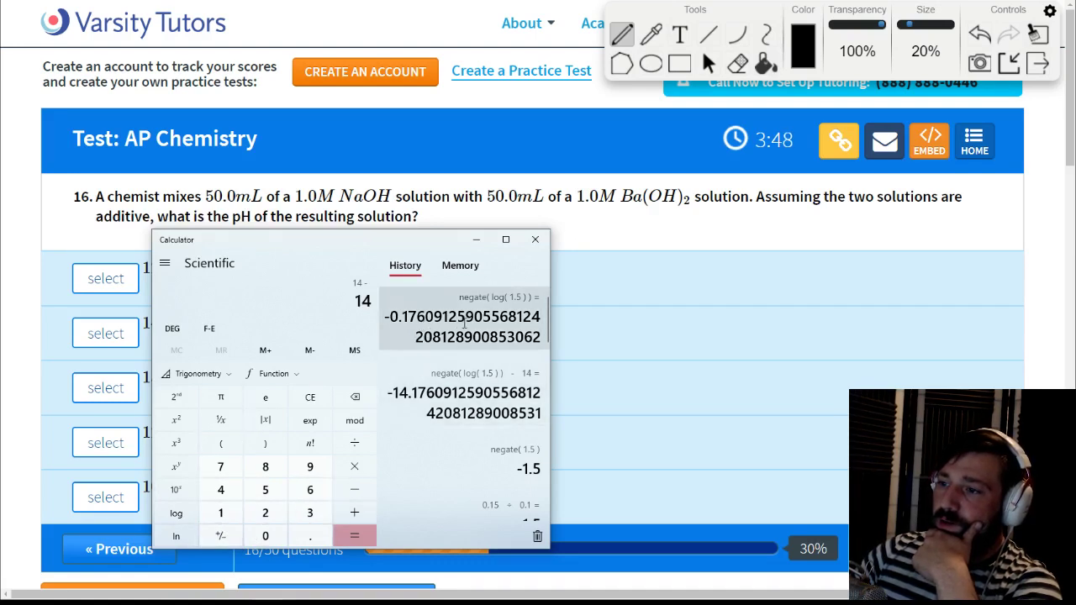
left_click_drag(398, 317, 542, 338)
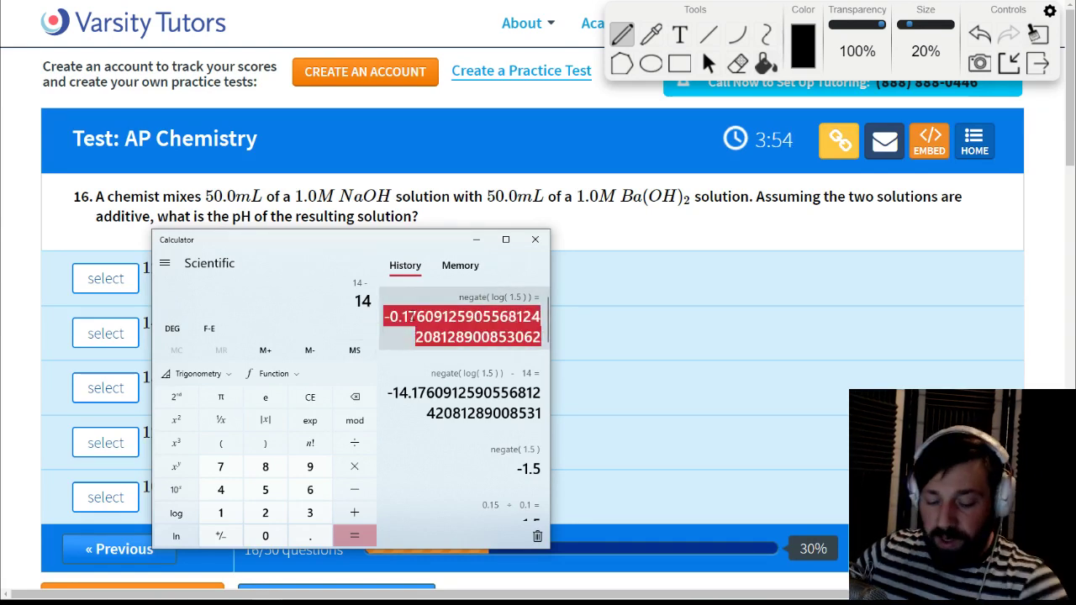
right_click(417, 321)
left_click(455, 330)
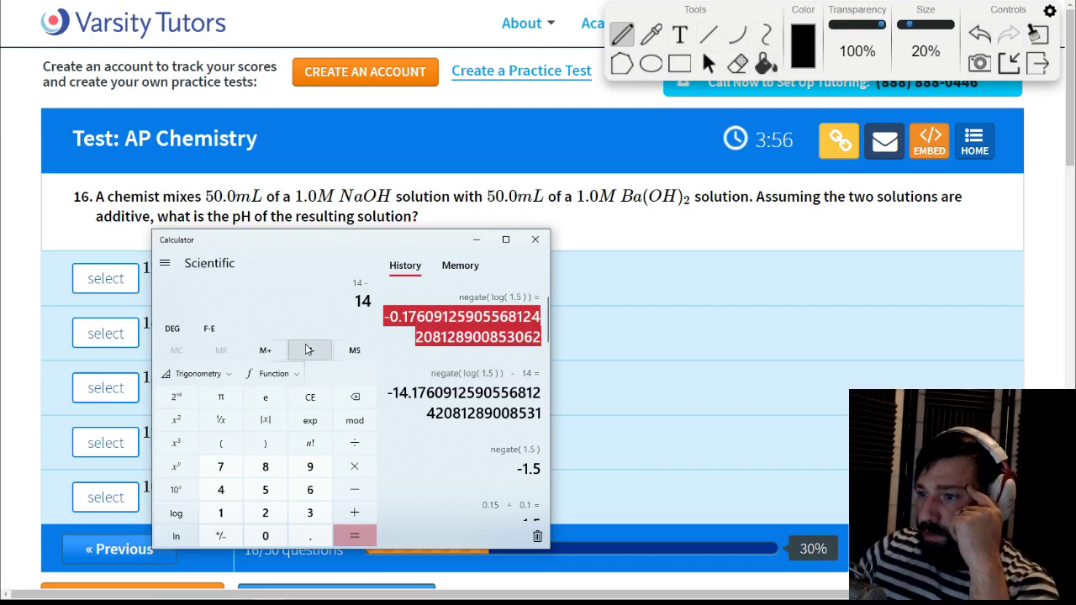
left_click(360, 290)
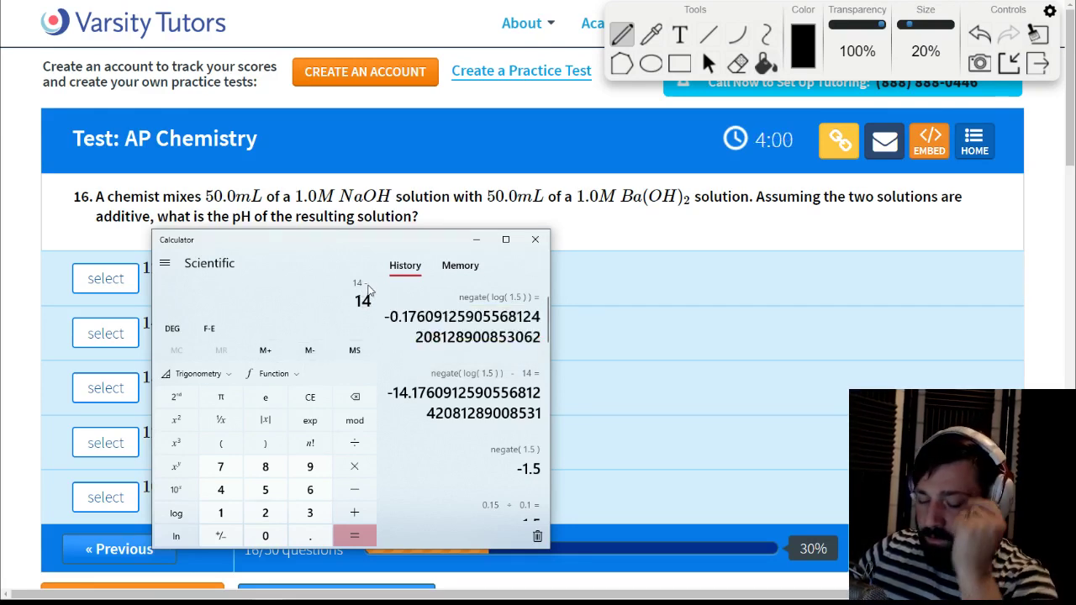
key("ctrl+v")
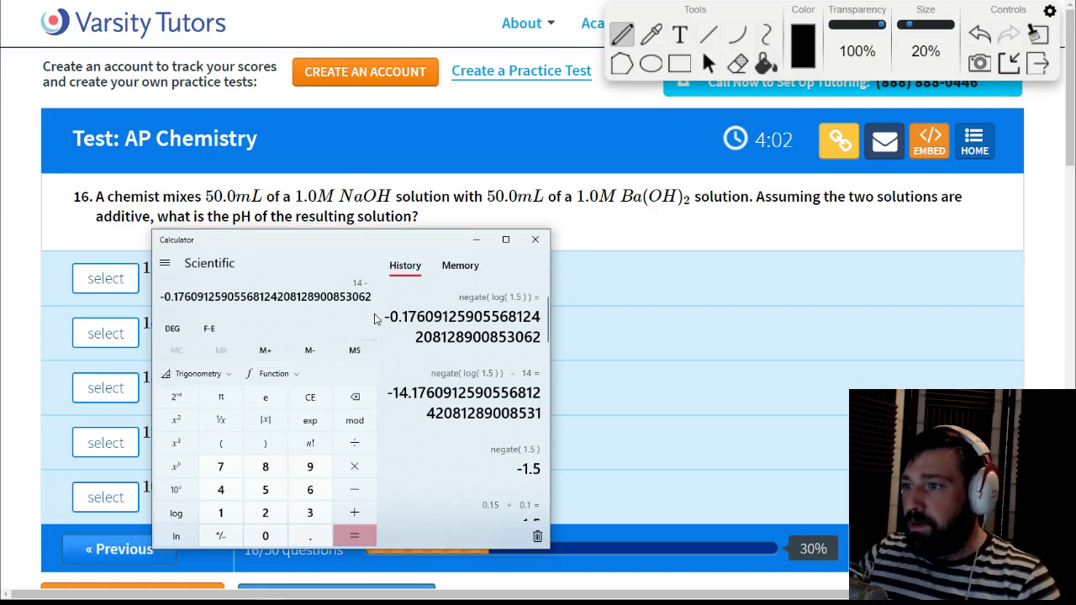
key("Return")
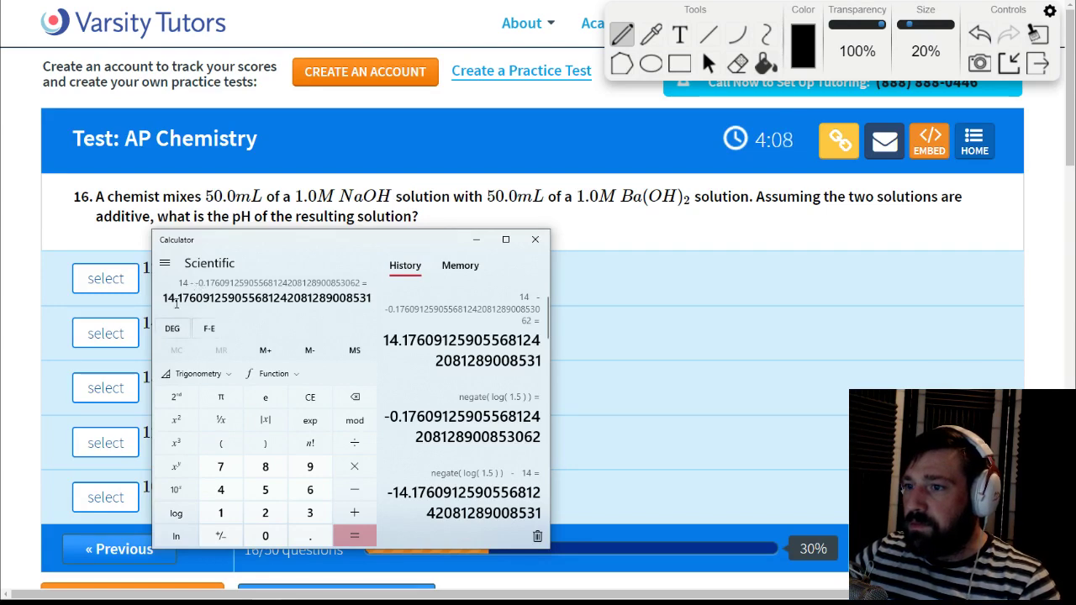
left_click_drag(217, 248, 338, 244)
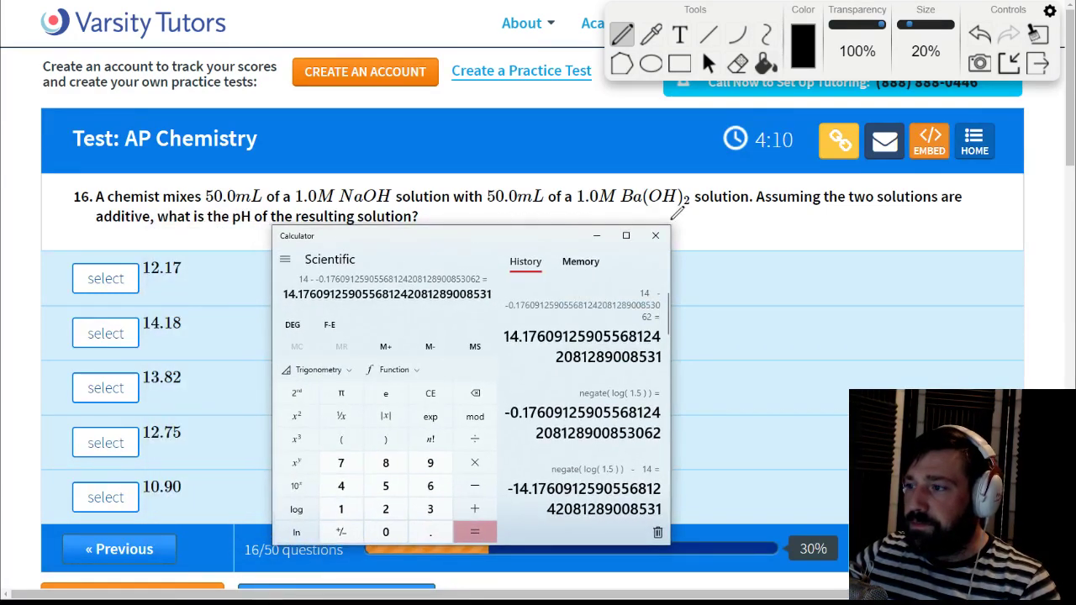
left_click(656, 235)
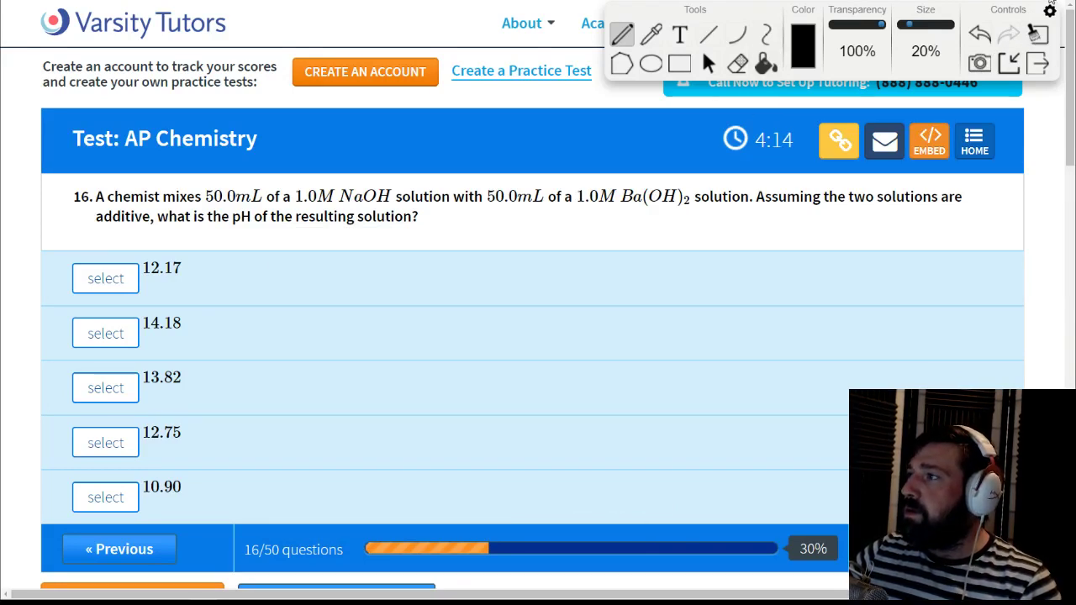
Step: Leave drawing mode and answer 14.18 for question 16 and Trigonal pyramidal for question 17
left_click(1040, 64)
left_click(337, 335)
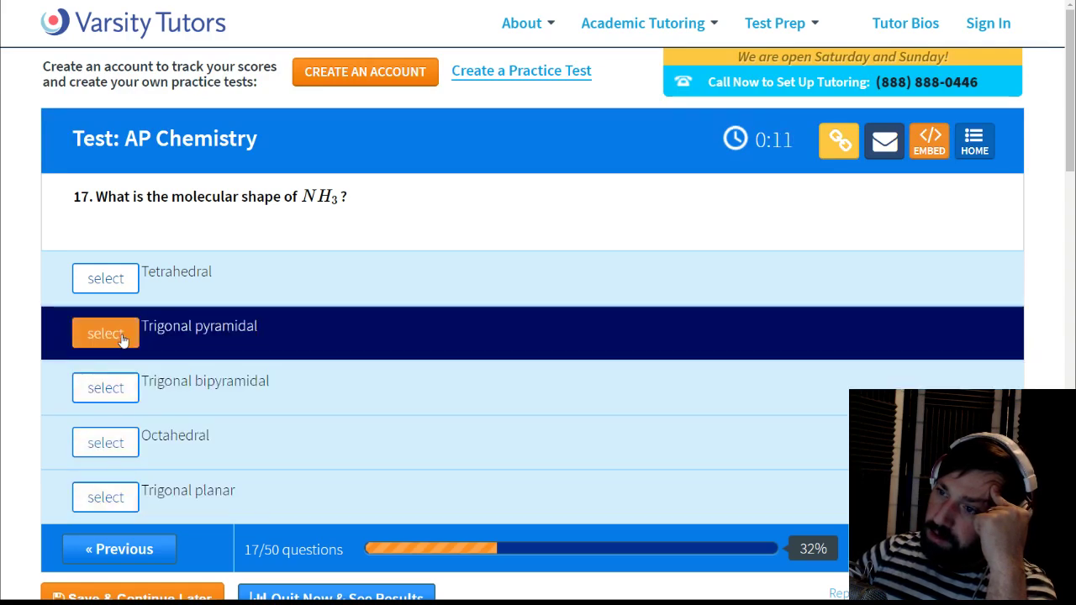
left_click(124, 342)
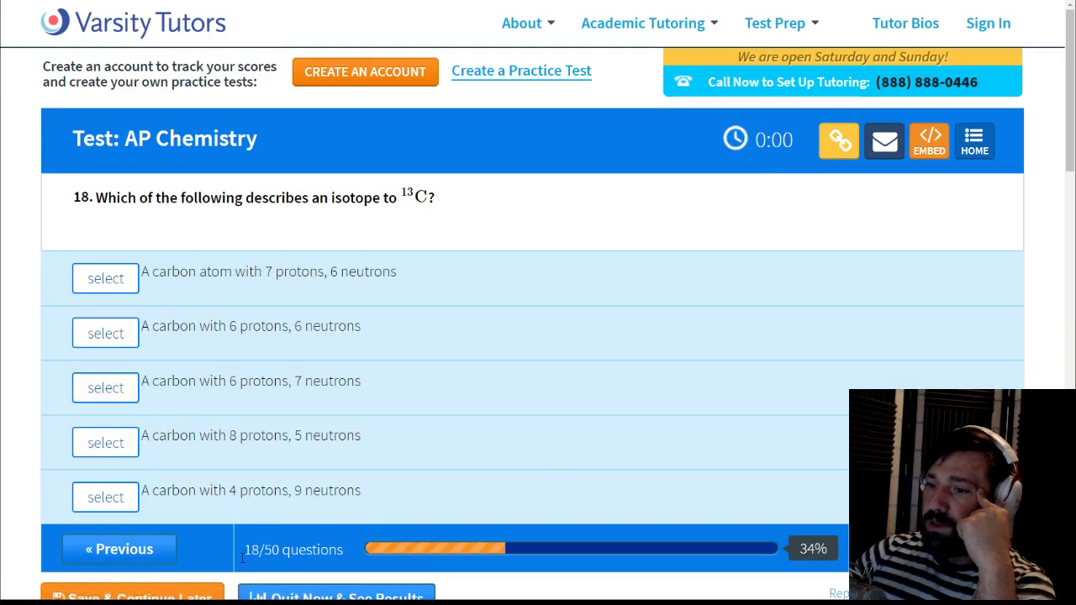
Step: Go back to question 17 on NH3 and turn the pen back on with Ctrl+Shift+1
left_click(119, 549)
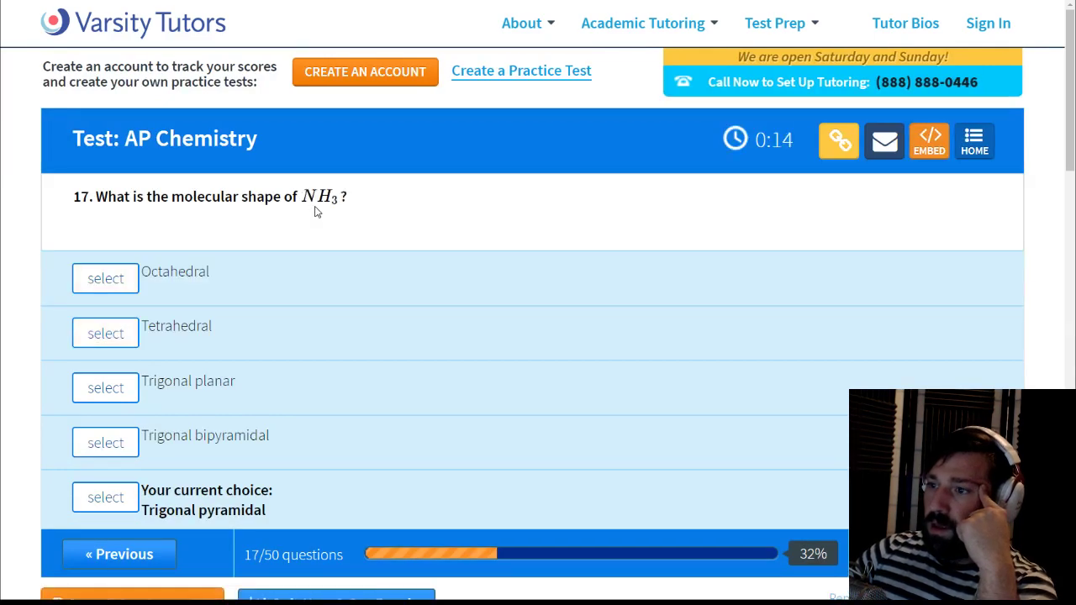
left_click_drag(301, 198, 343, 206)
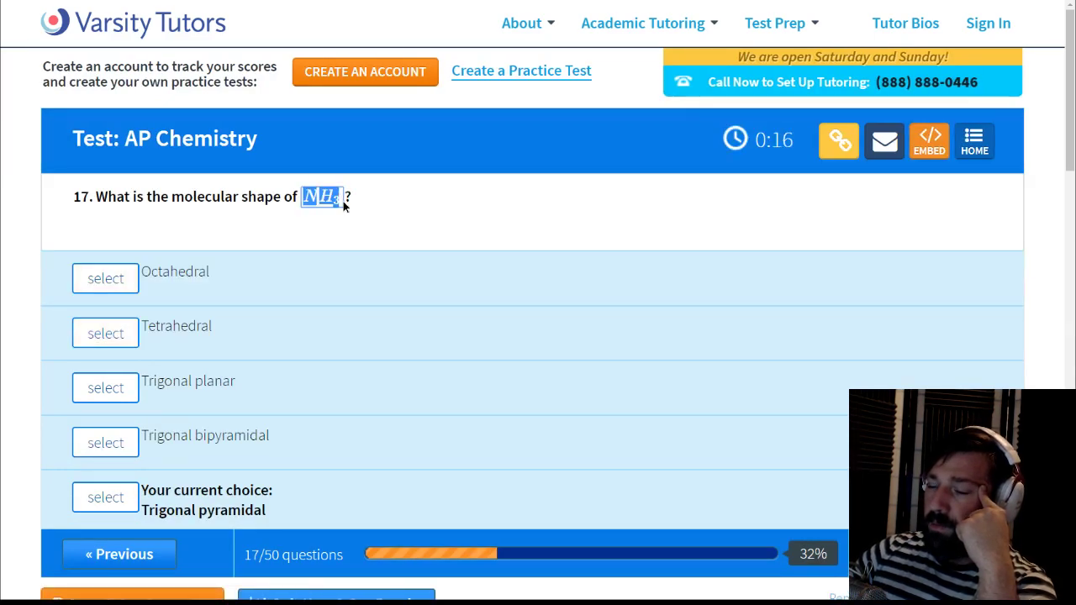
left_click(516, 229)
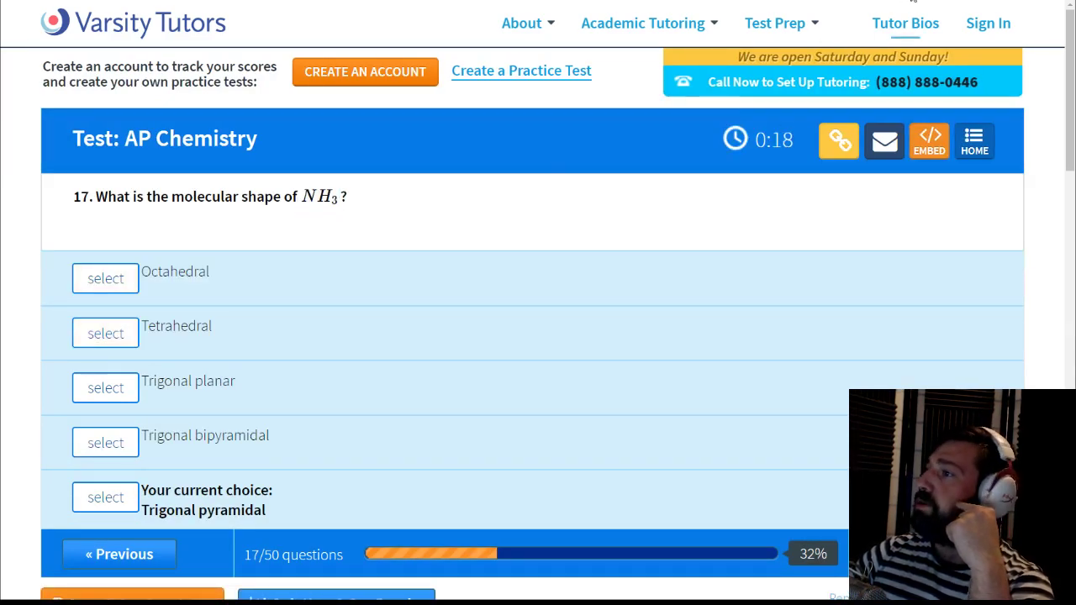
key("ctrl+shift+1")
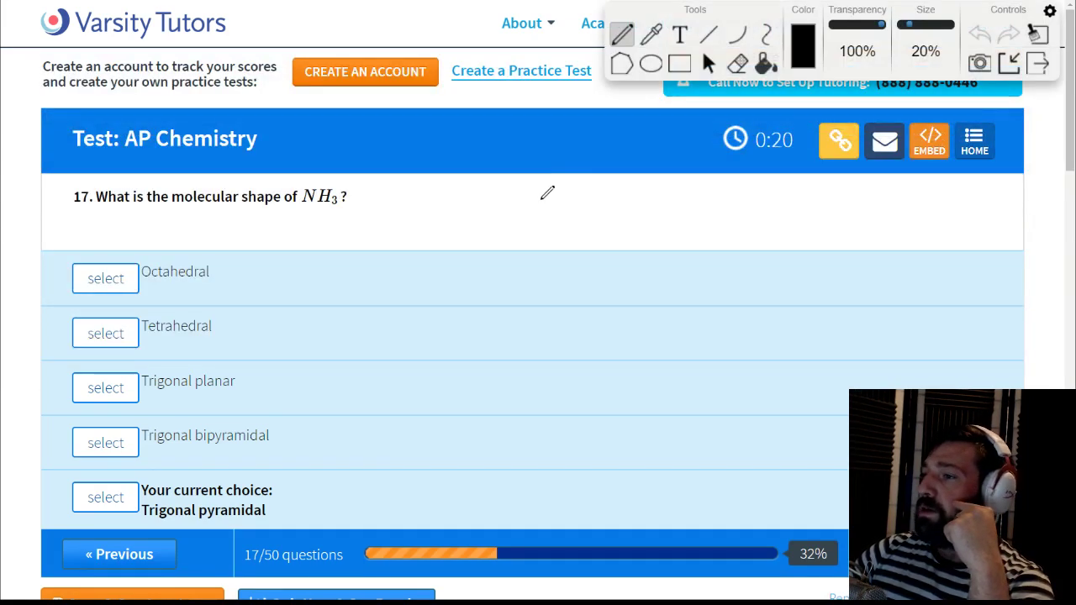
Step: Sketch the NH3 Lewis structure with three N–H bonds and a lone pair
left_click_drag(529, 215, 530, 259)
mouse_move(537, 211)
left_mouse_down()
mouse_move(565, 225)
mouse_move(577, 197)
mouse_move(547, 213)
left_mouse_up()
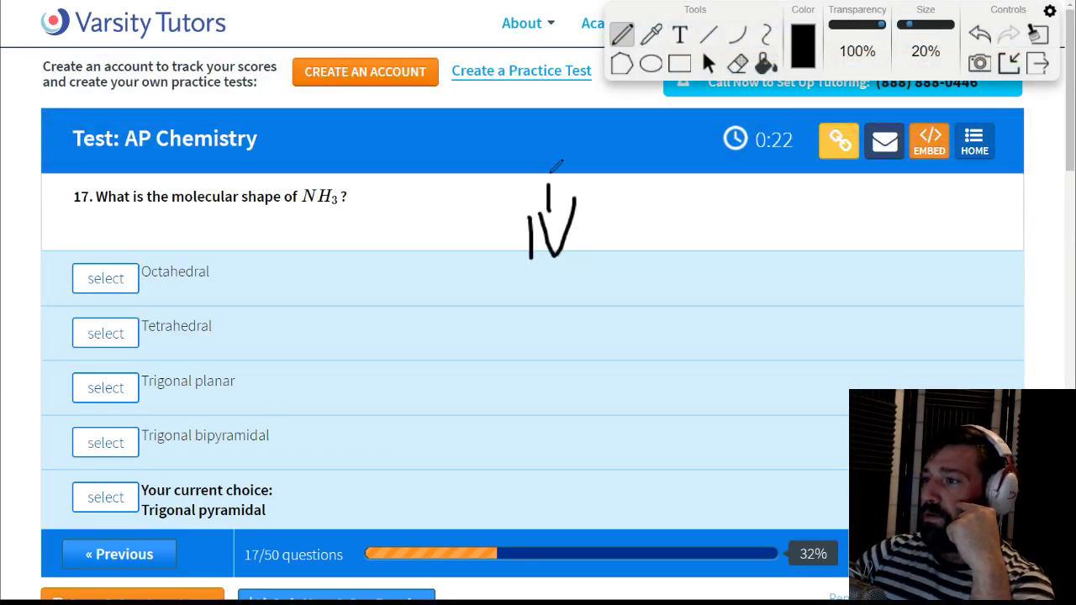
mouse_move(531, 139)
left_mouse_down()
mouse_move(530, 173)
mouse_move(552, 155)
left_mouse_up()
left_click_drag(562, 145, 563, 178)
mouse_move(597, 217)
left_mouse_down()
mouse_move(629, 217)
mouse_move(637, 232)
mouse_move(661, 219)
left_mouse_up()
left_click_drag(661, 203, 661, 270)
mouse_move(530, 270)
left_mouse_down()
mouse_move(538, 305)
mouse_move(520, 349)
left_mouse_up()
mouse_move(521, 337)
left_mouse_down()
mouse_move(548, 334)
mouse_move(564, 353)
left_mouse_up()
left_click(509, 215)
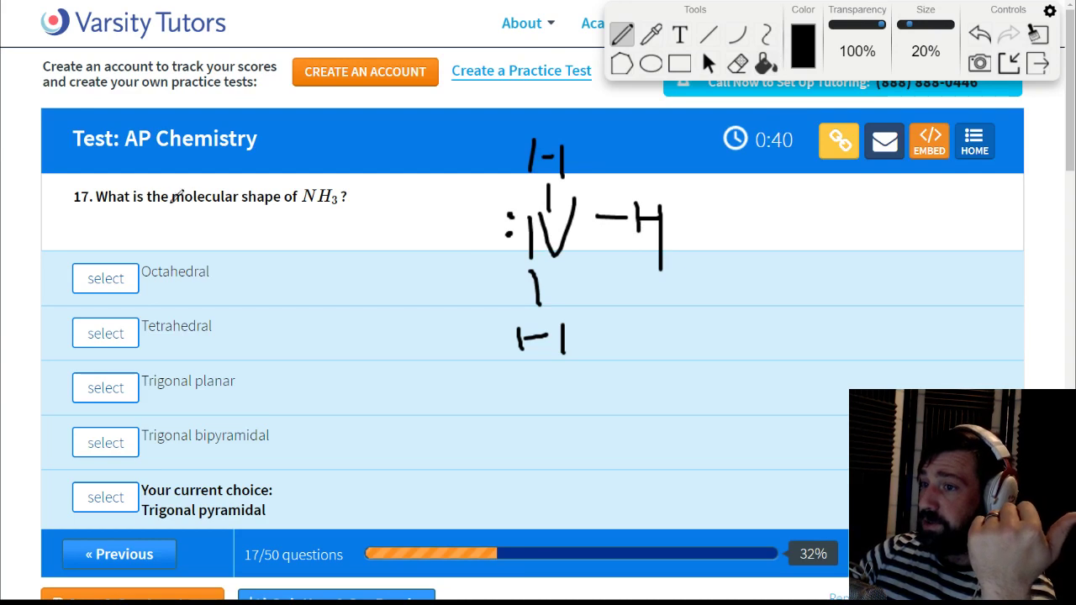
Step: Underline 'molecular', sketch the pyramidal shape, underline 'pyramidal', then wipe all drawings
left_click_drag(170, 204, 235, 203)
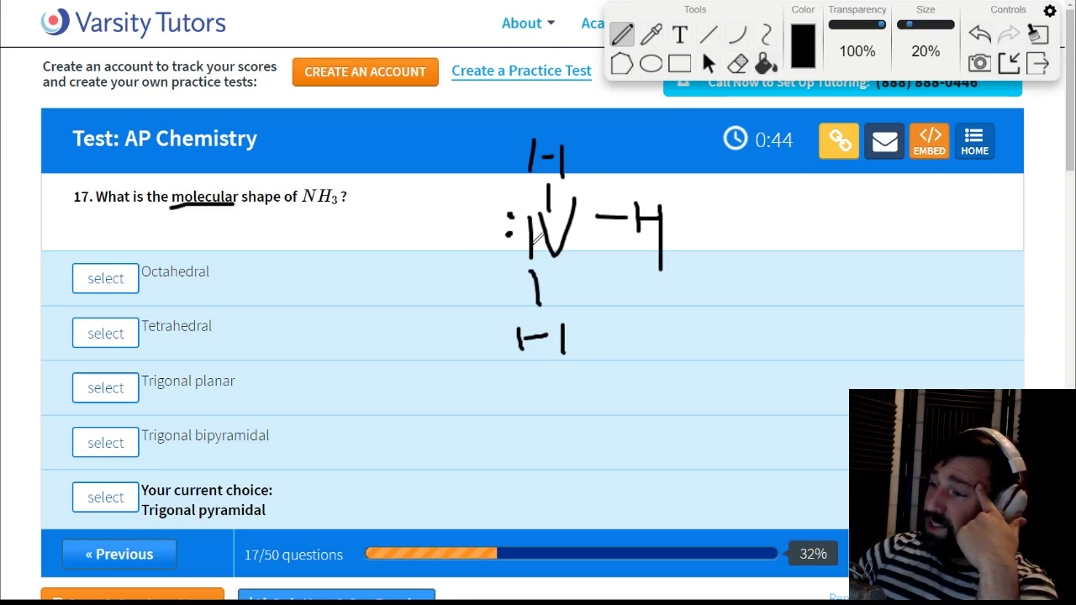
left_click_drag(814, 275, 754, 329)
mouse_move(830, 277)
left_mouse_down()
mouse_move(833, 342)
mouse_move(888, 287)
left_mouse_up()
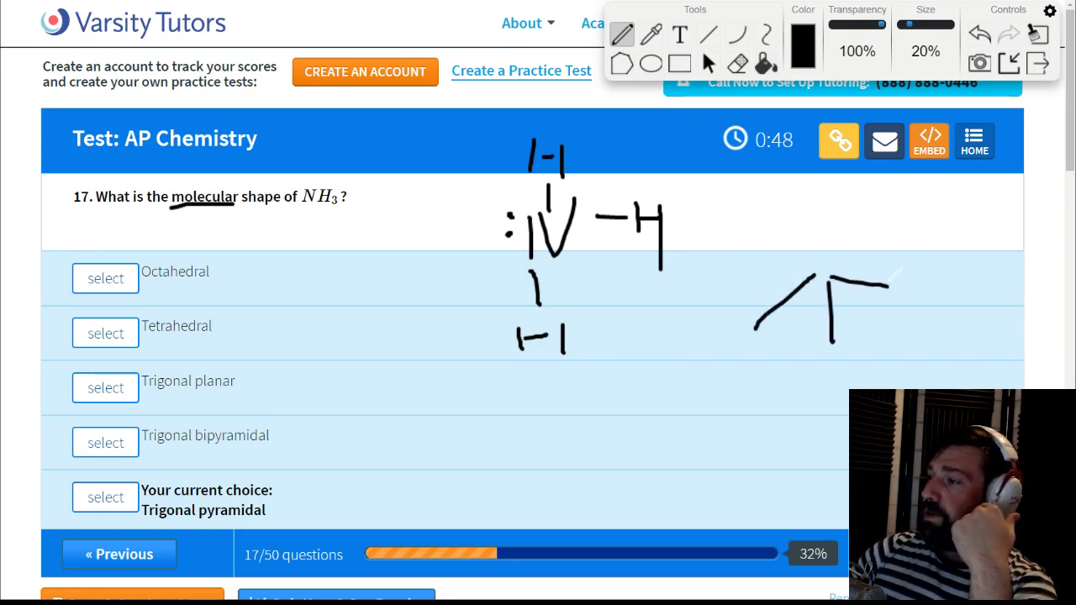
mouse_move(828, 250)
left_mouse_down()
mouse_move(817, 168)
mouse_move(828, 245)
mouse_move(813, 280)
mouse_move(834, 287)
left_mouse_up()
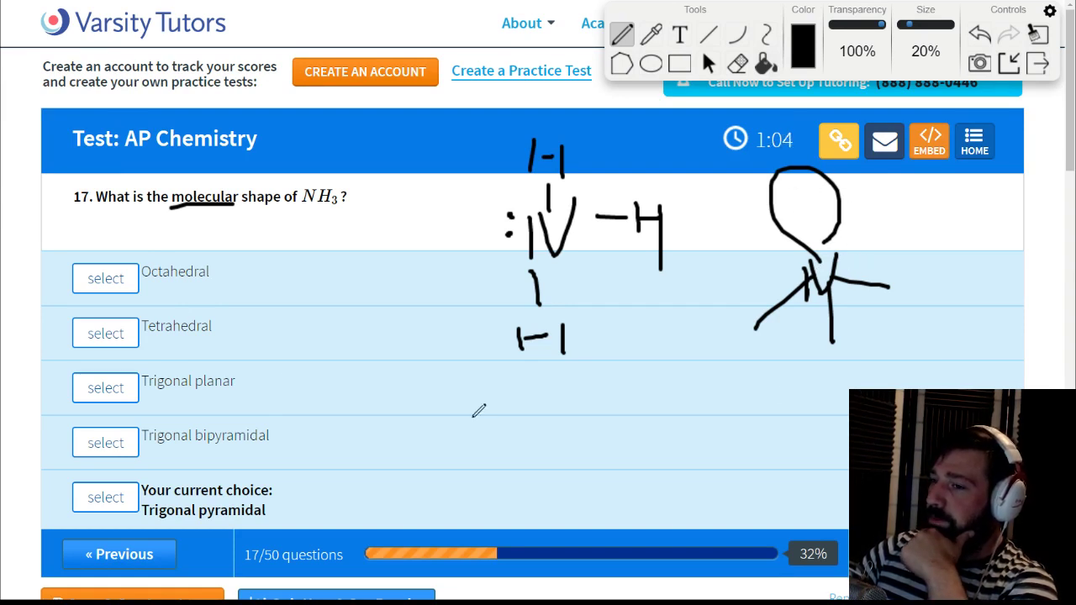
left_click_drag(207, 519, 269, 523)
left_click(296, 517)
left_click(1031, 44)
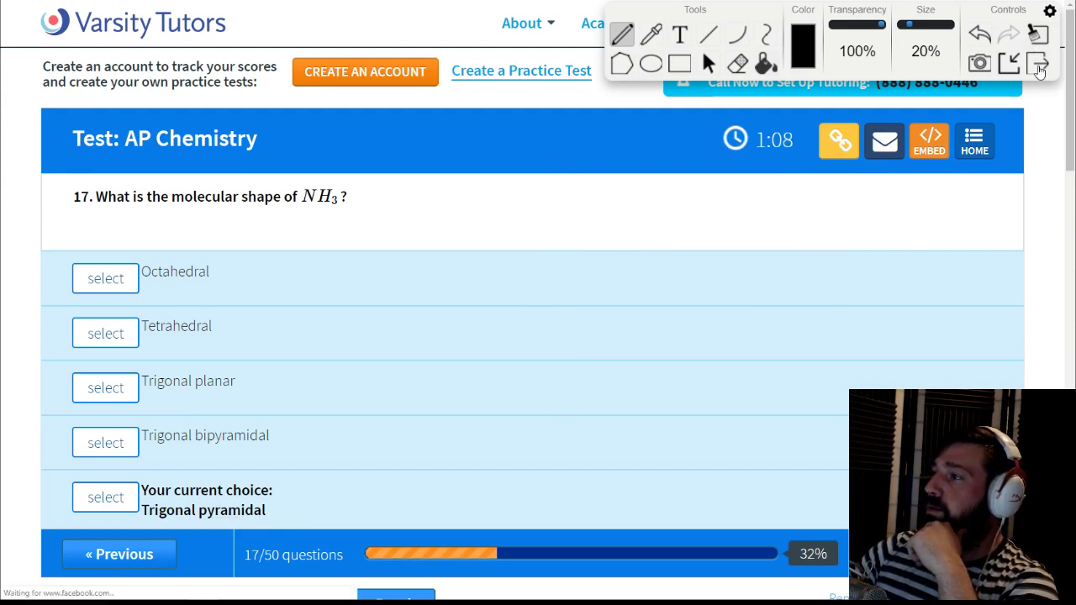
Step: Submit Trigonal pyramidal, read question 18 on the 13C isotope, and switch to Ptable
left_click(1039, 66)
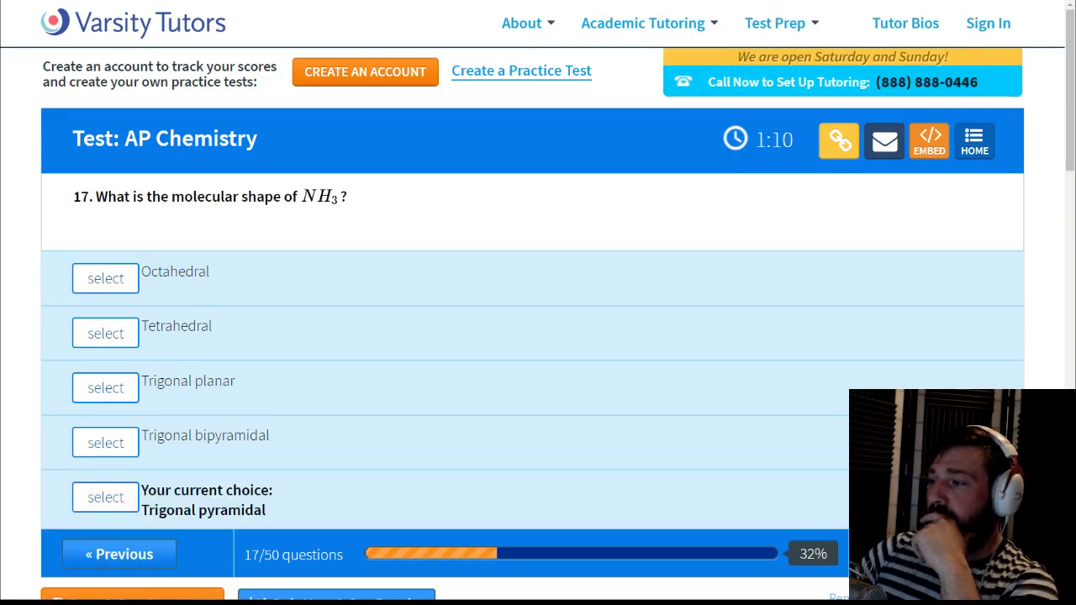
left_click(292, 505)
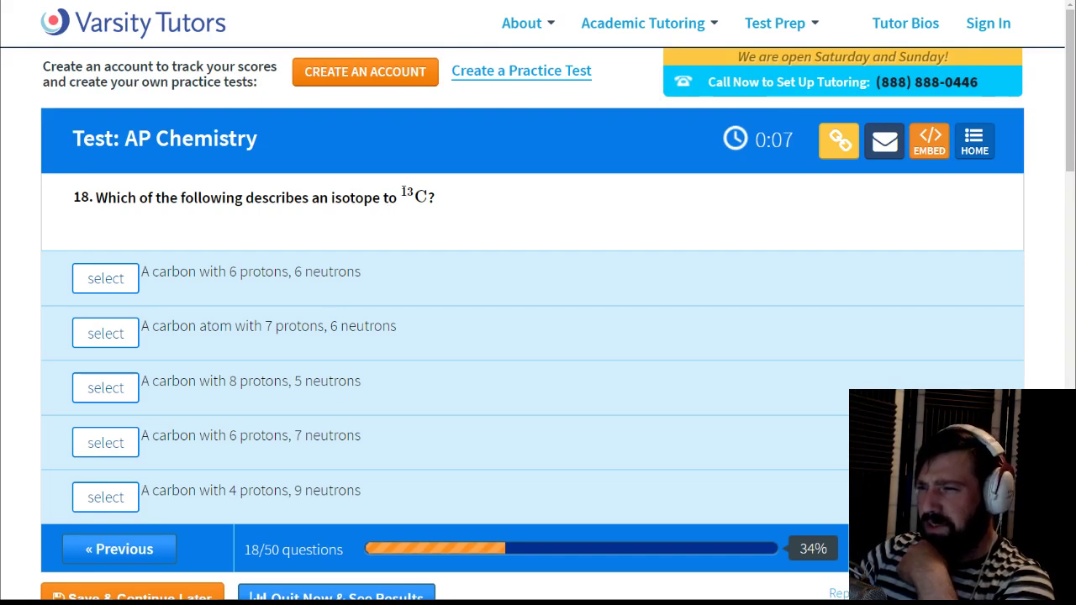
left_click(429, 265)
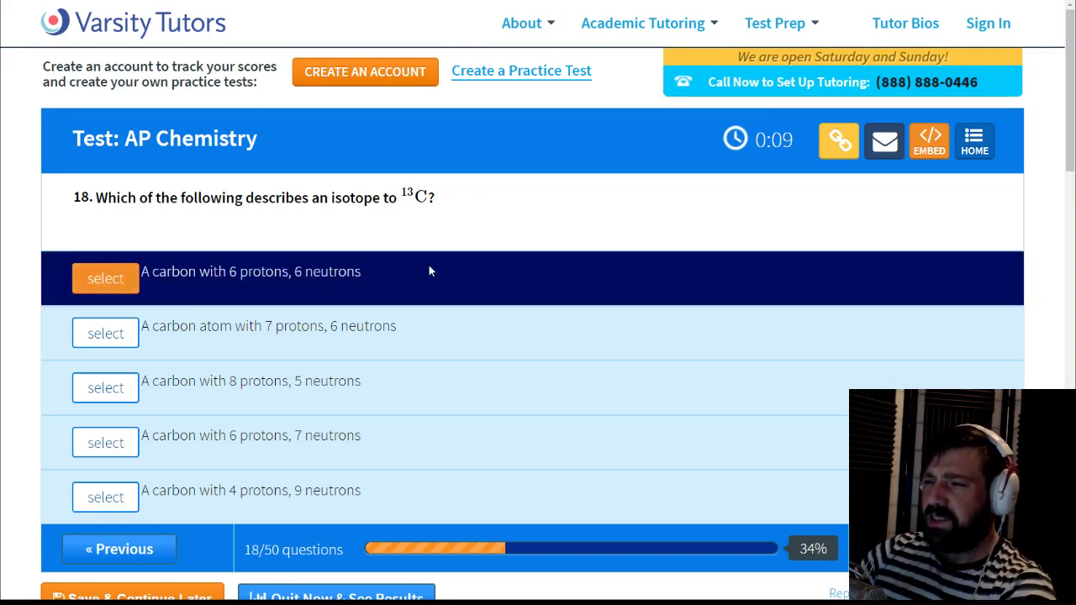
double_click(390, 198)
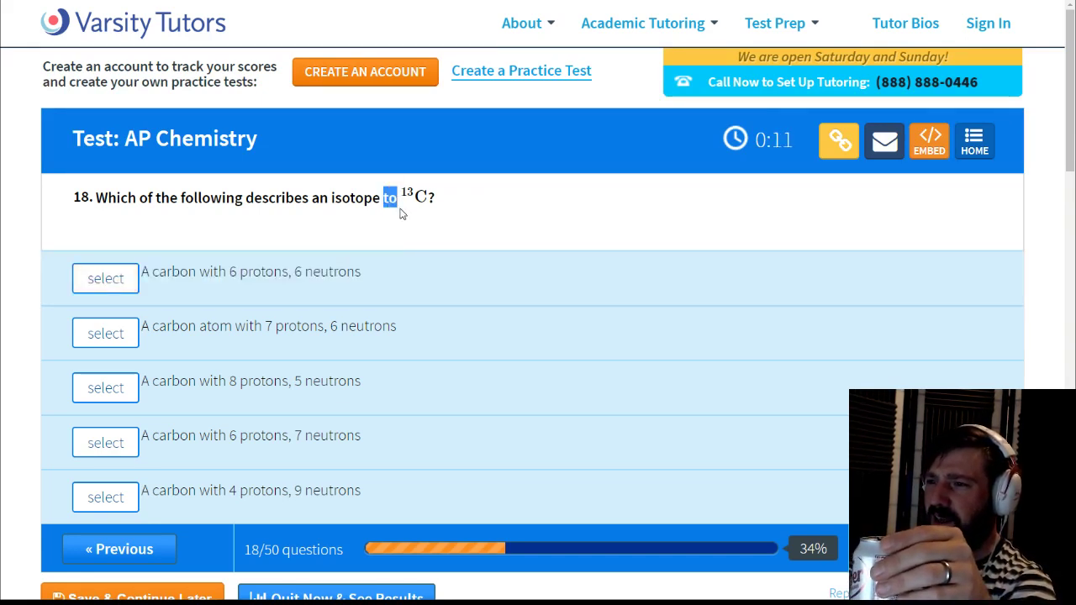
left_click(434, 296)
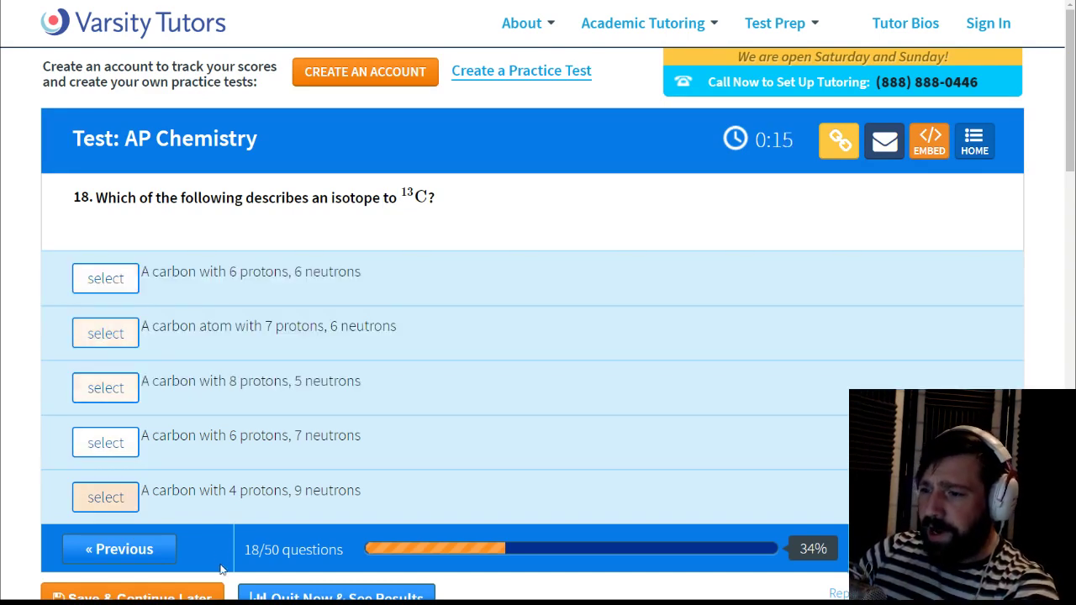
key("ctrl+Tab")
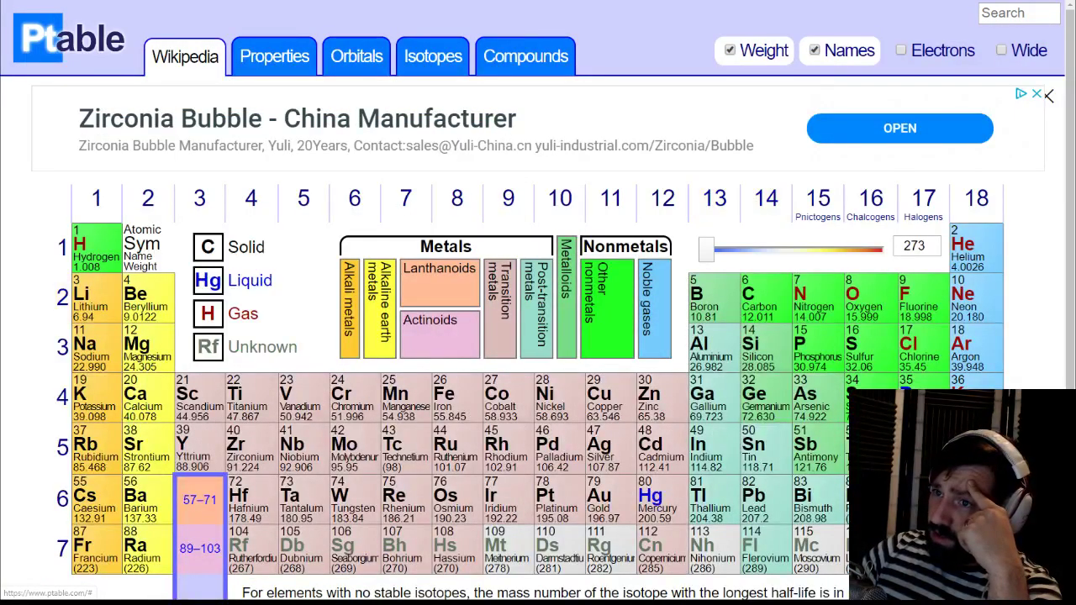
Step: Switch from Ptable back to question 18 of the test
key("ctrl+Tab")
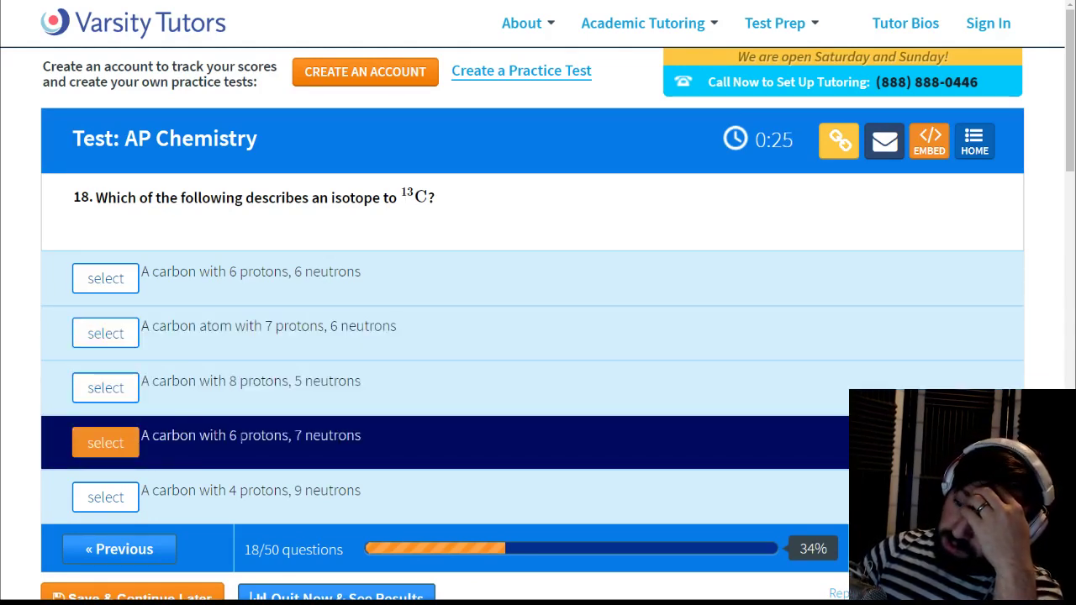
Step: Select 'A carbon with 6 protons, 7 neutrons' as question 18's answer
left_click(120, 449)
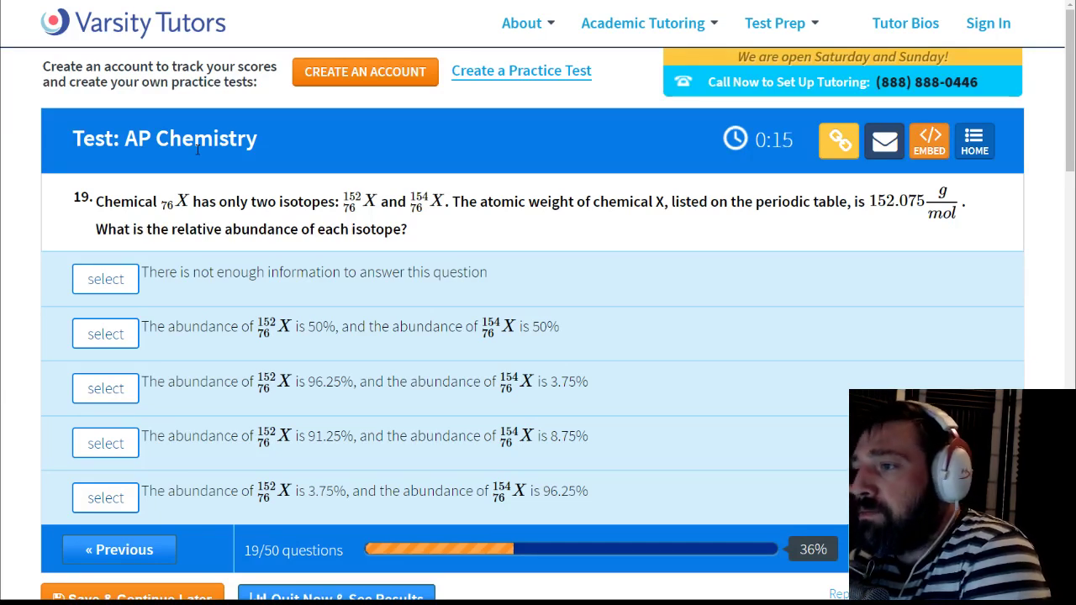
Step: Read question 19, selecting the 76 subscript, atomic-weight sentence and 152 mass number, then switch to Calculator
double_click(165, 207)
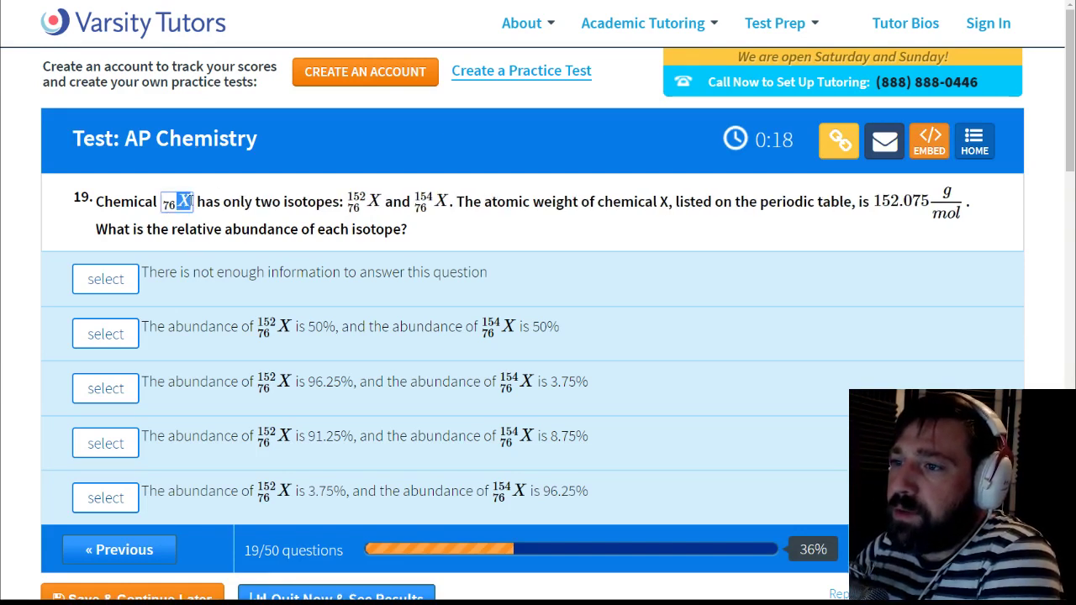
left_click(170, 207)
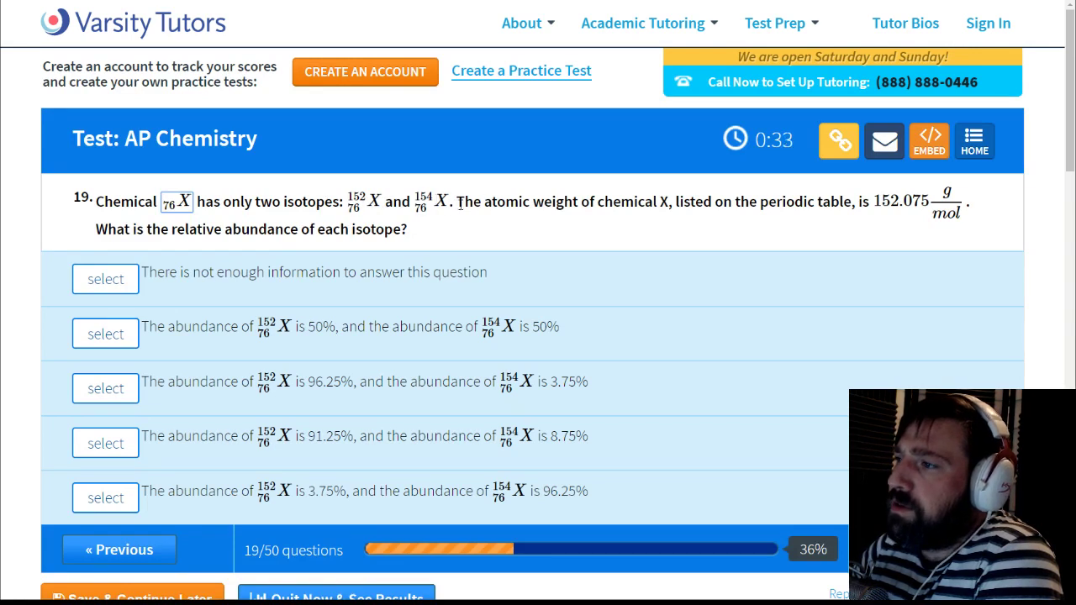
left_click_drag(460, 205, 933, 212)
left_click(860, 203)
left_click(872, 225)
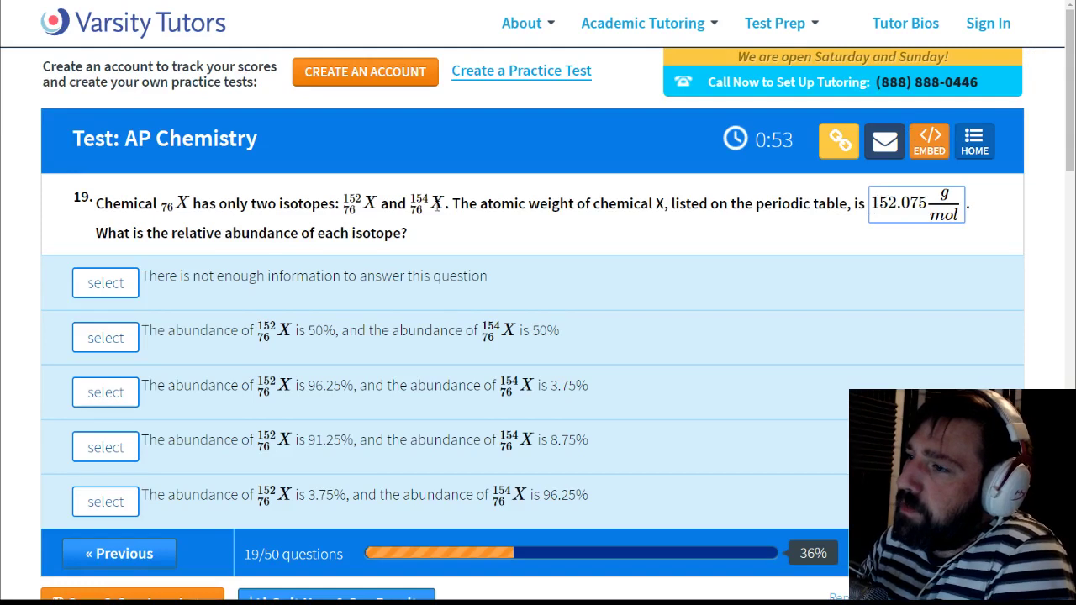
left_click_drag(348, 196, 380, 202)
left_click(353, 196)
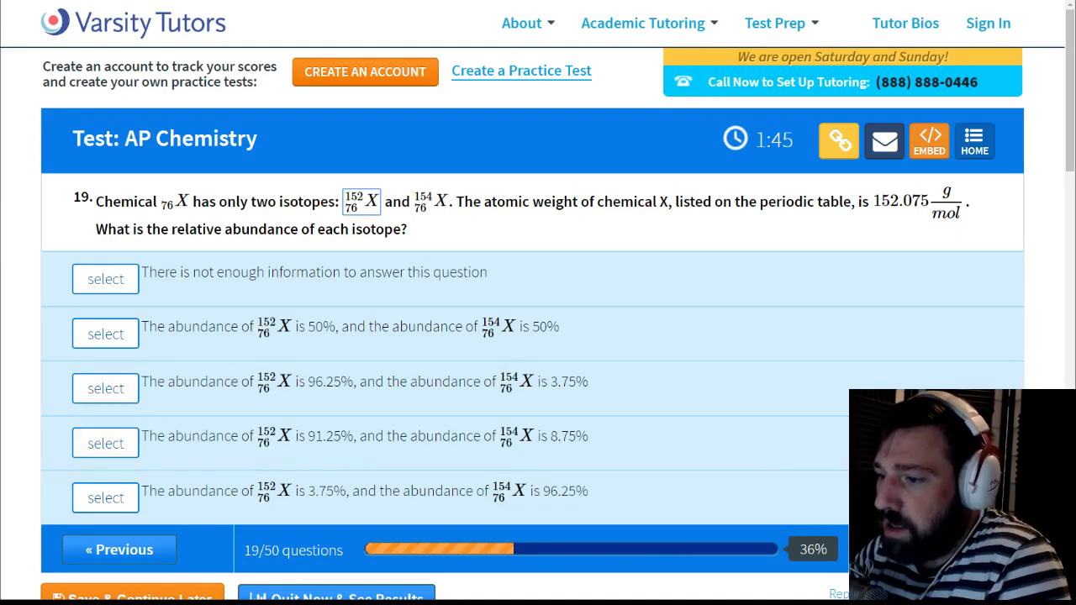
key("alt+Tab")
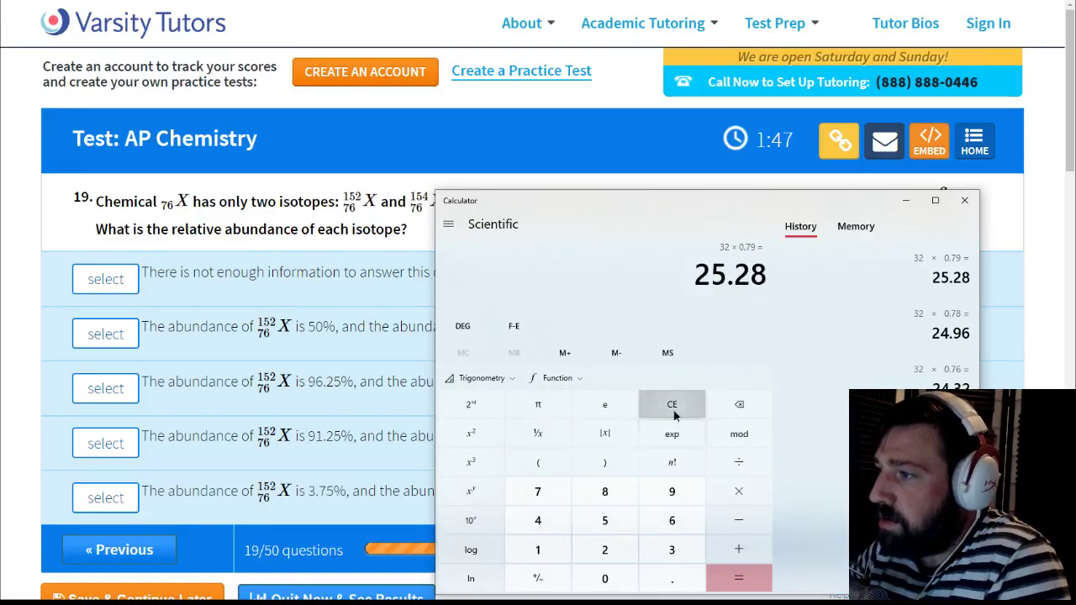
Step: Move Calculator aside and compute 152 × 0.9625, clearing to start over after a false start
left_click(672, 407)
left_click_drag(660, 209, 728, 100)
left_click_drag(795, 149, 836, 78)
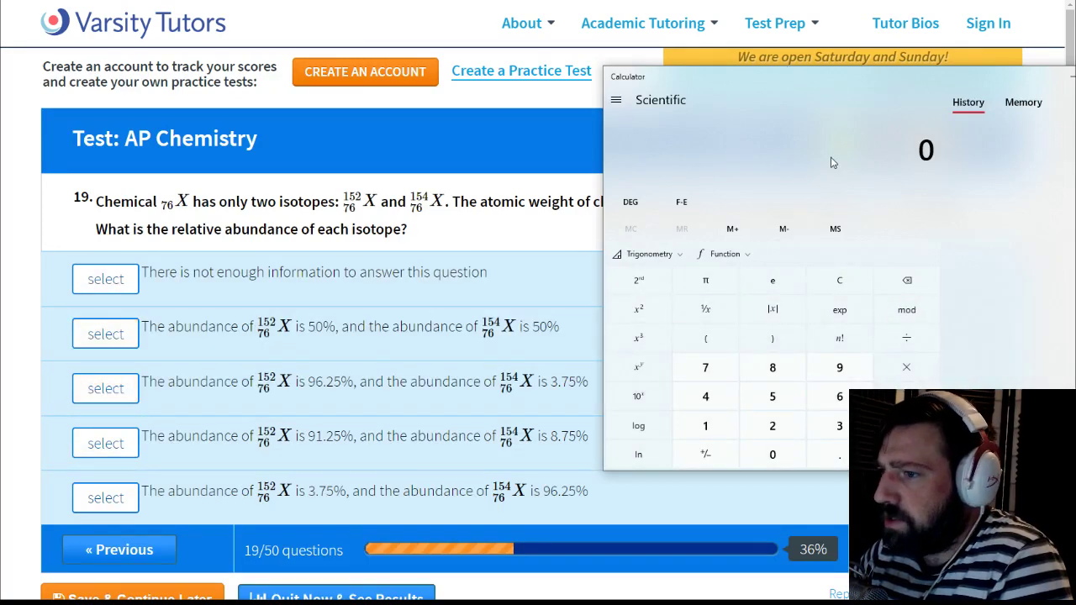
type("152")
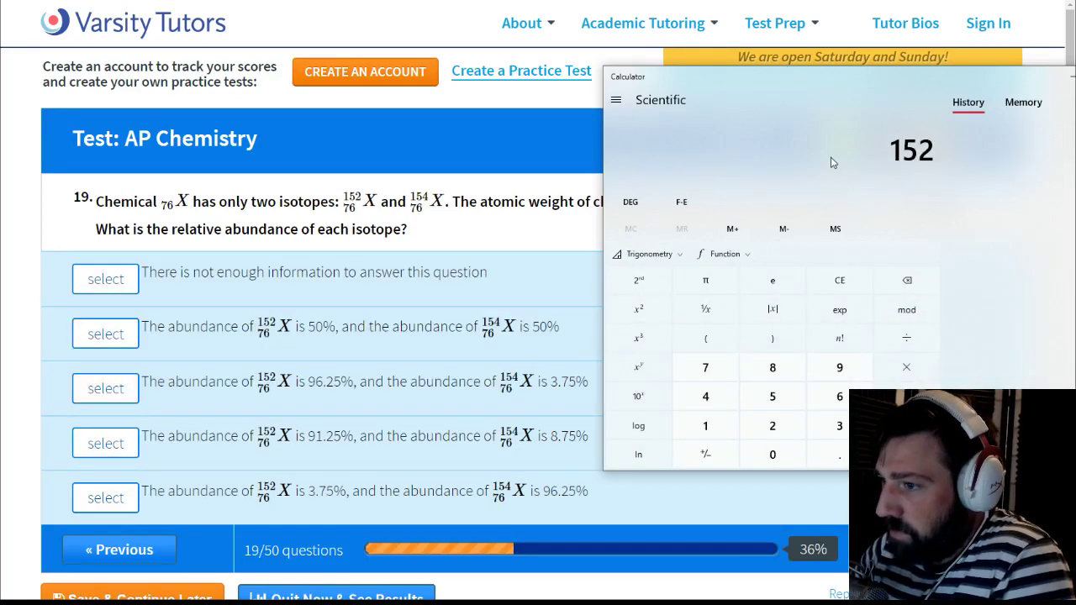
type(" × 0.96")
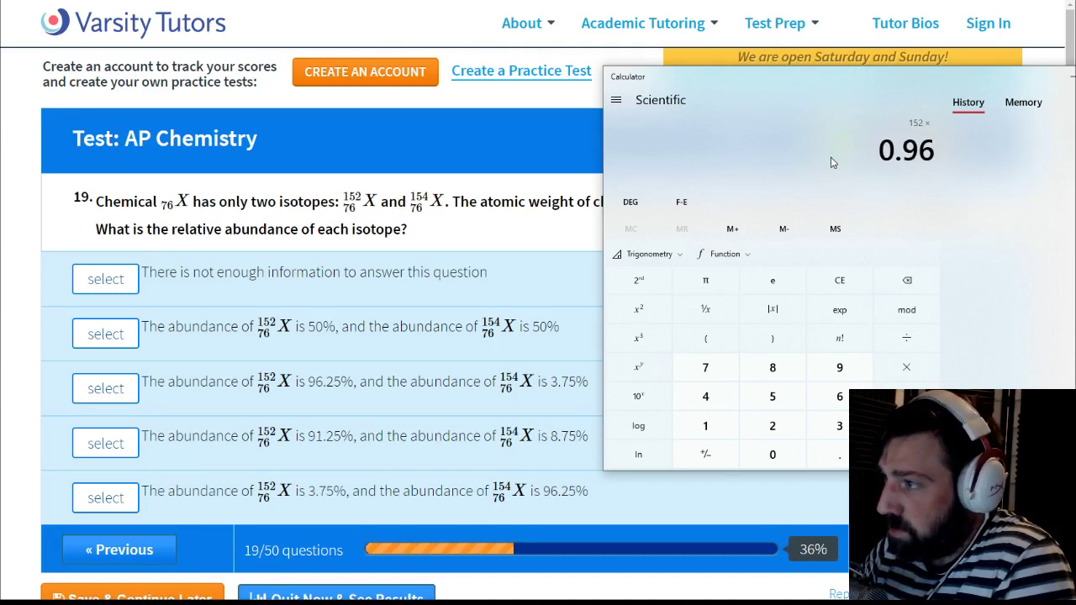
type("25")
key("Return")
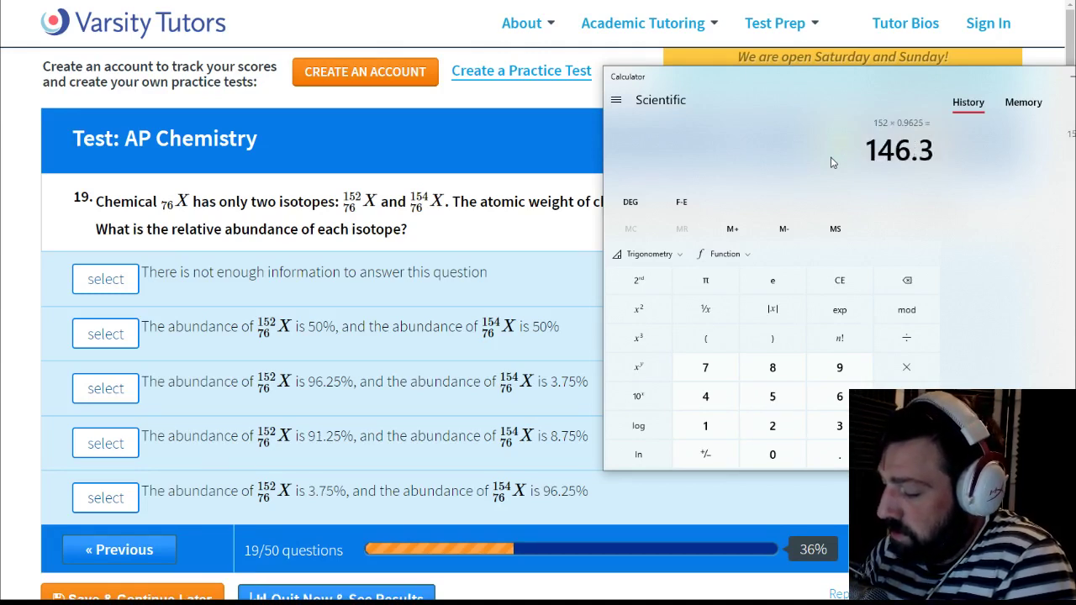
key("plus")
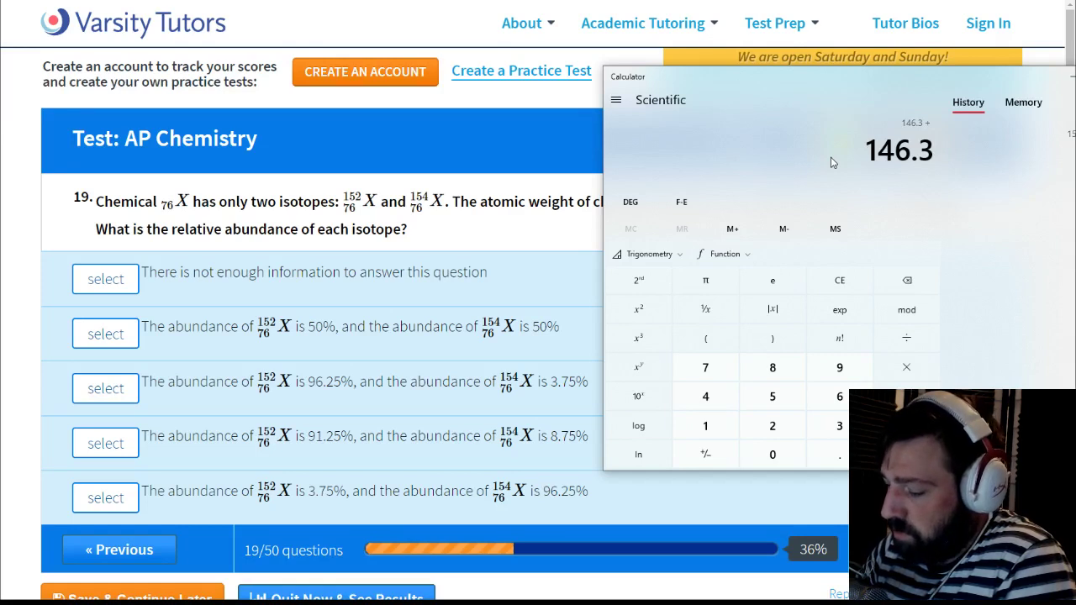
type("154")
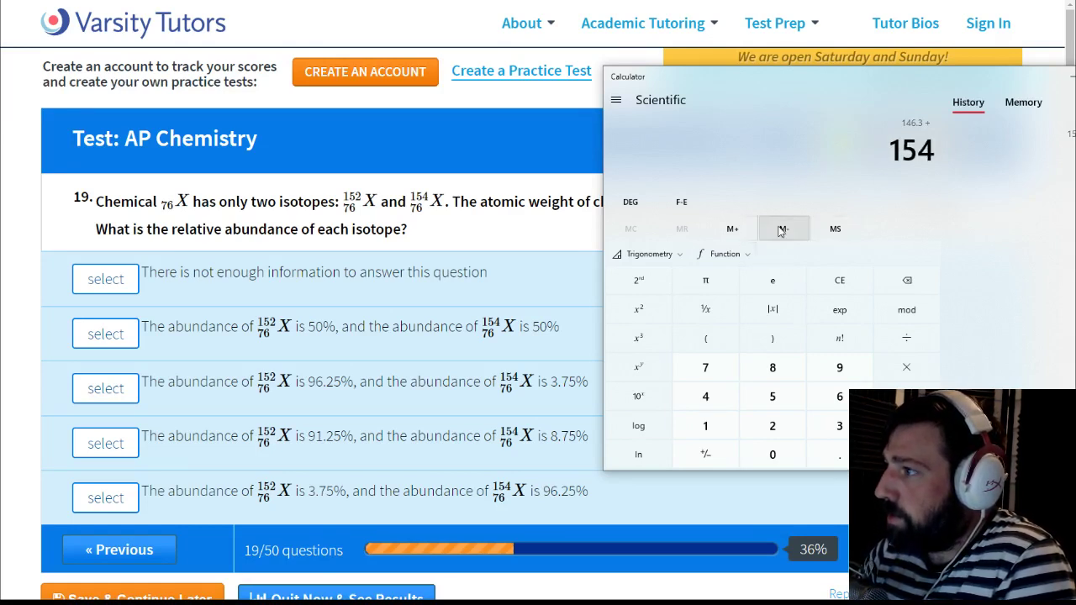
left_click(834, 279)
left_click(842, 278)
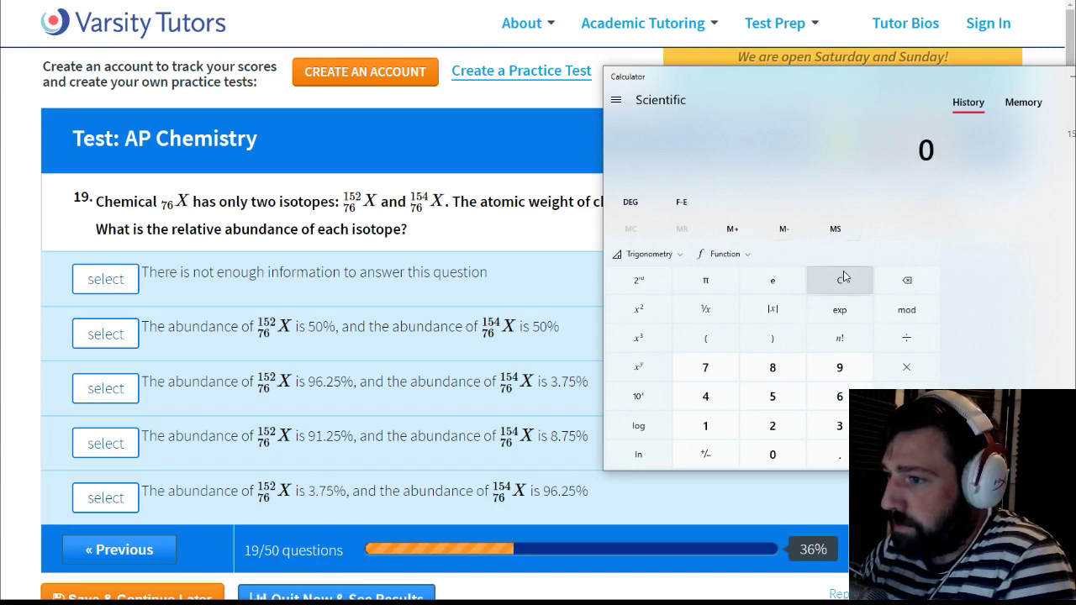
Step: Evaluate 152 × 0.9625 + (154 × 0.0375) = 152.075 and uncover the question's atomic weight
type("152*.")
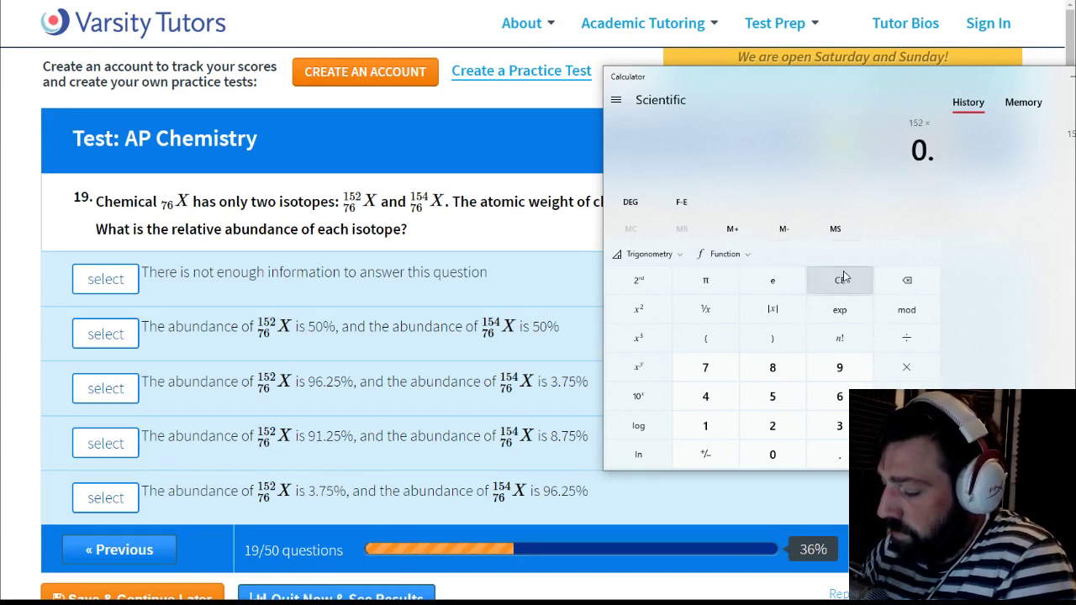
type("9")
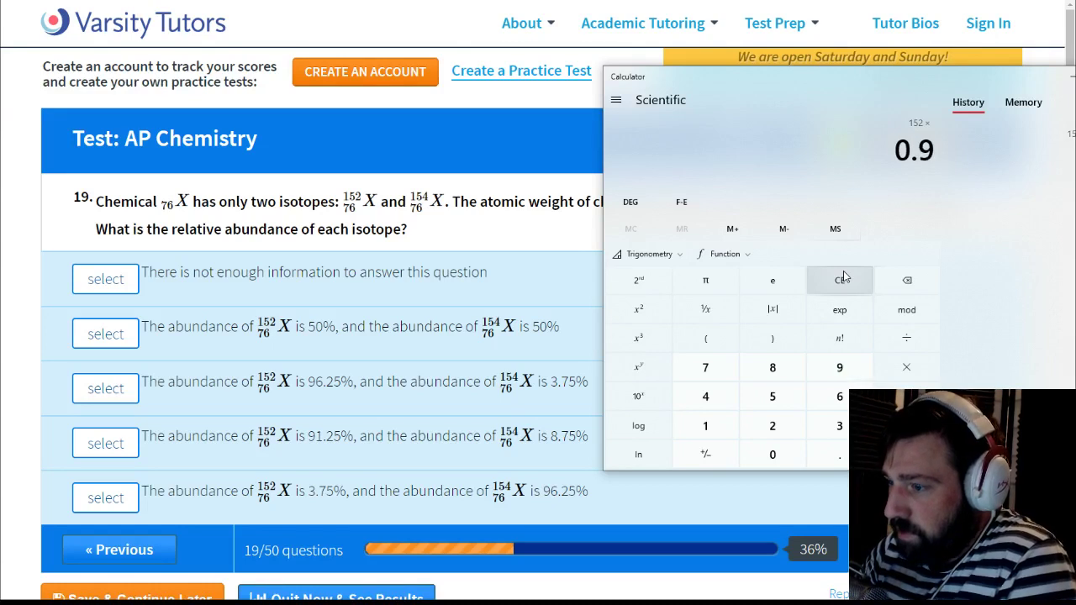
type("625")
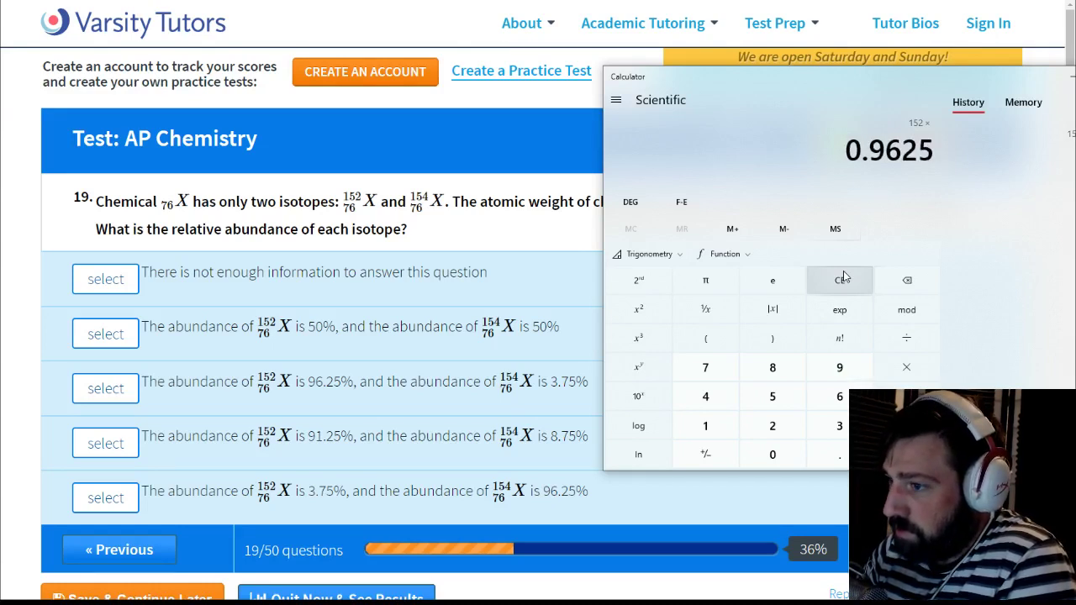
key("Return")
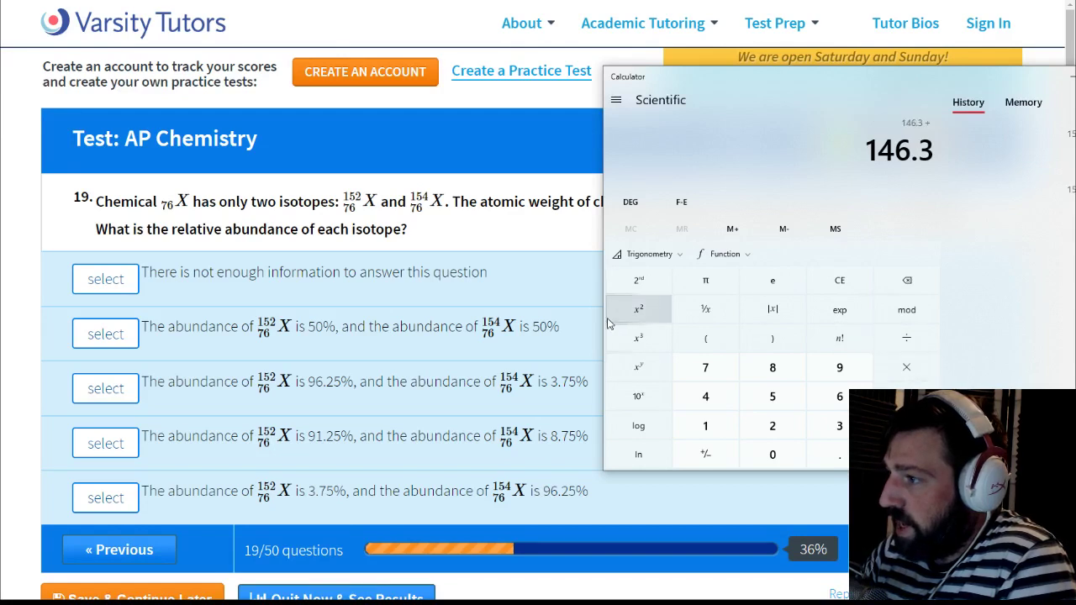
type("+")
left_click(696, 341)
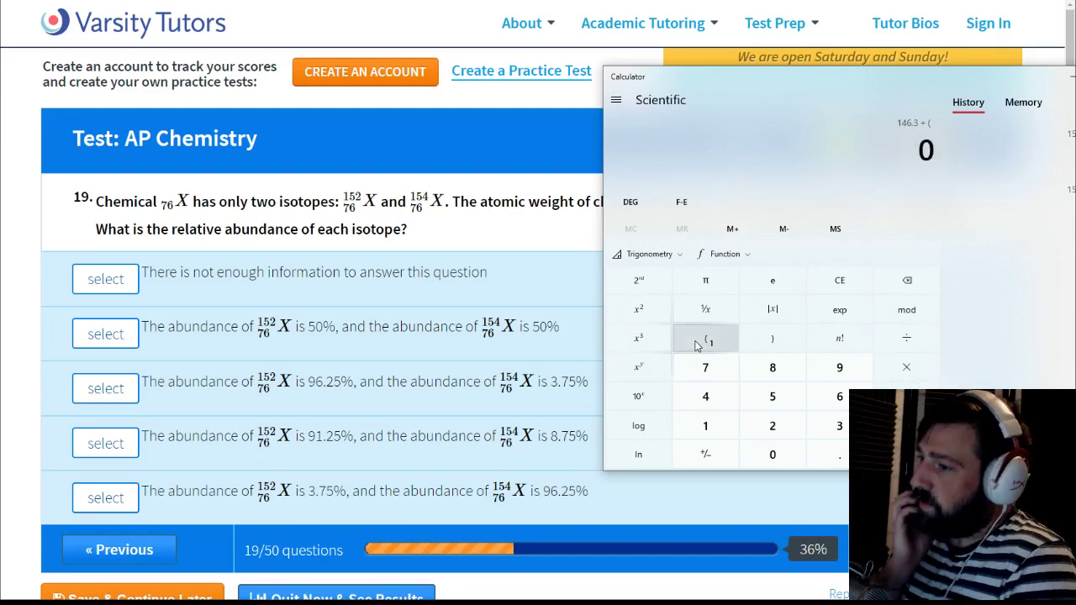
type("154*")
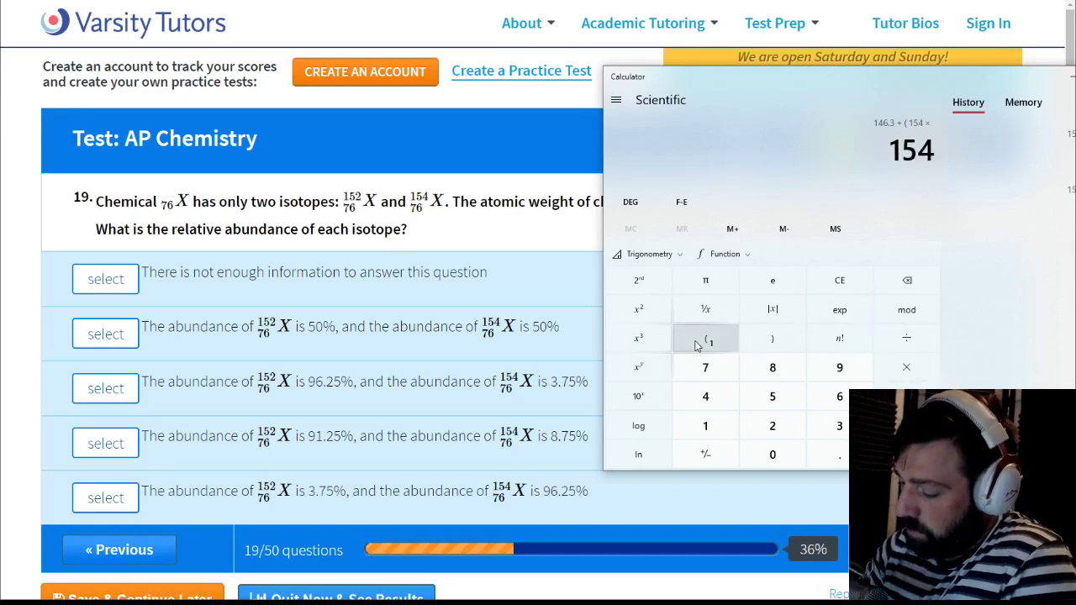
type("0.")
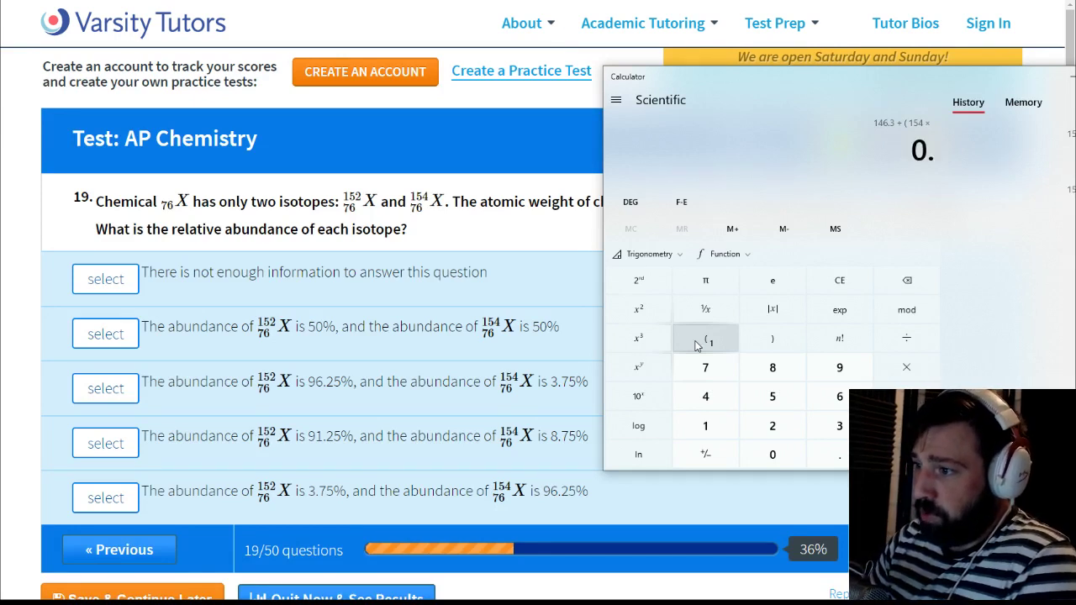
type("03")
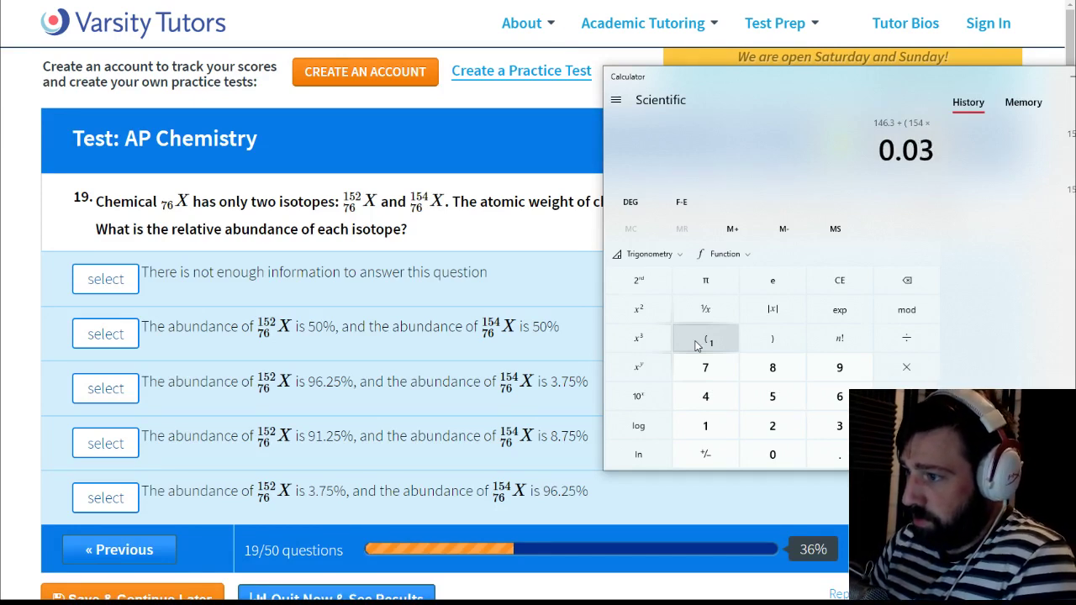
type("75")
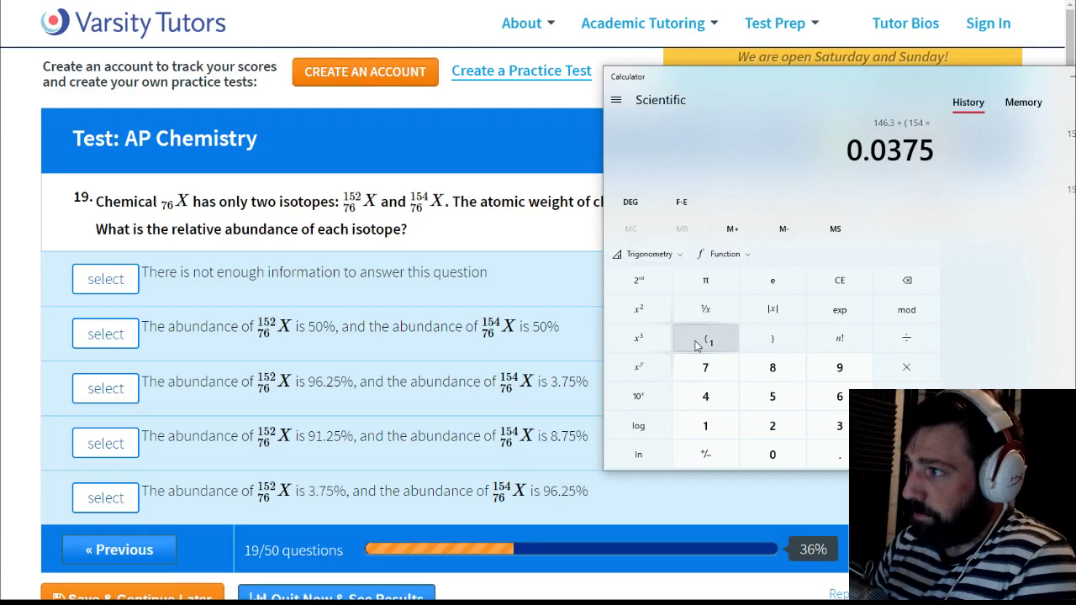
key("Return")
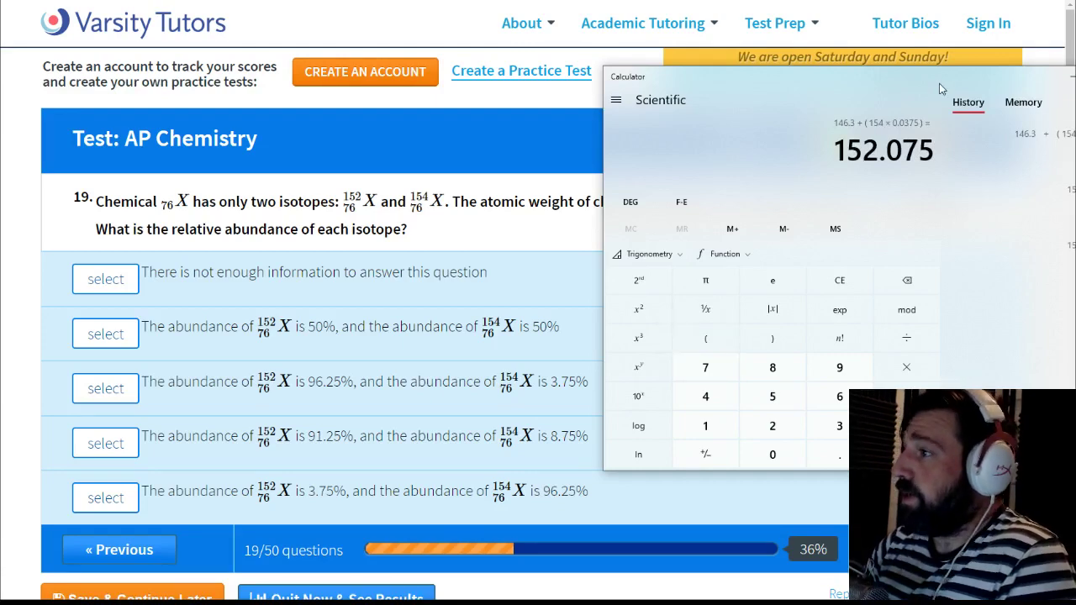
left_click_drag(939, 88, 687, 269)
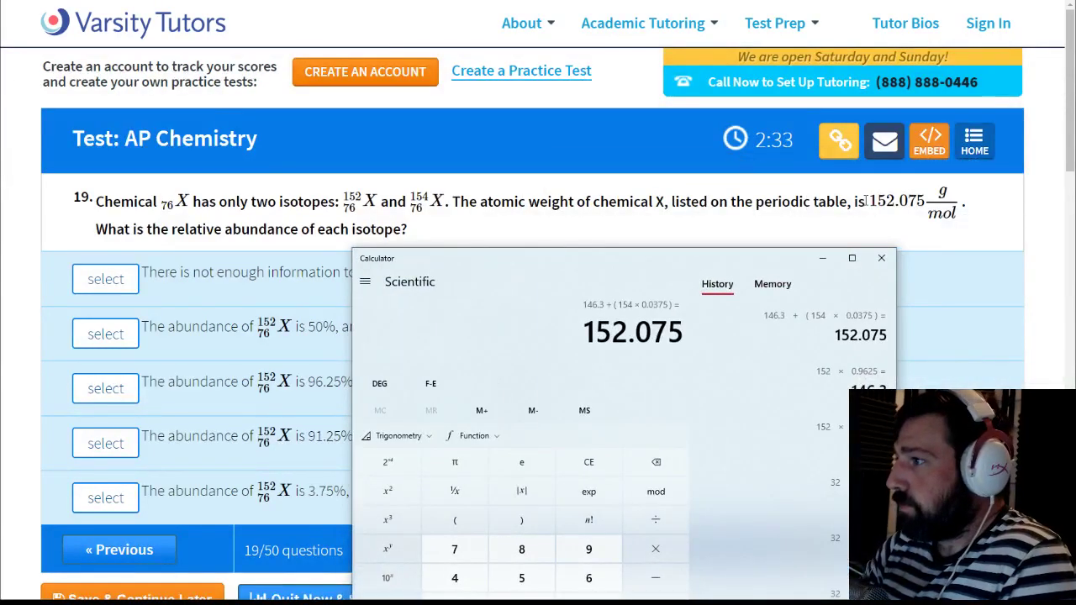
Step: Check 152.075 against the calculator, then choose the 96.25% / 3.75% option for question 19
left_click_drag(866, 202, 925, 201)
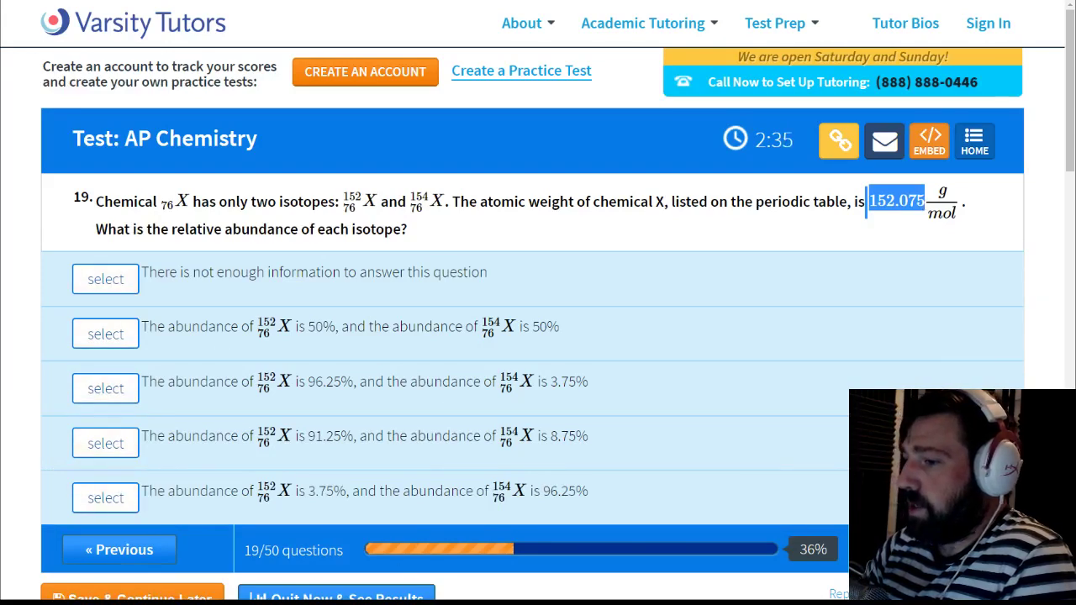
key("alt+Tab")
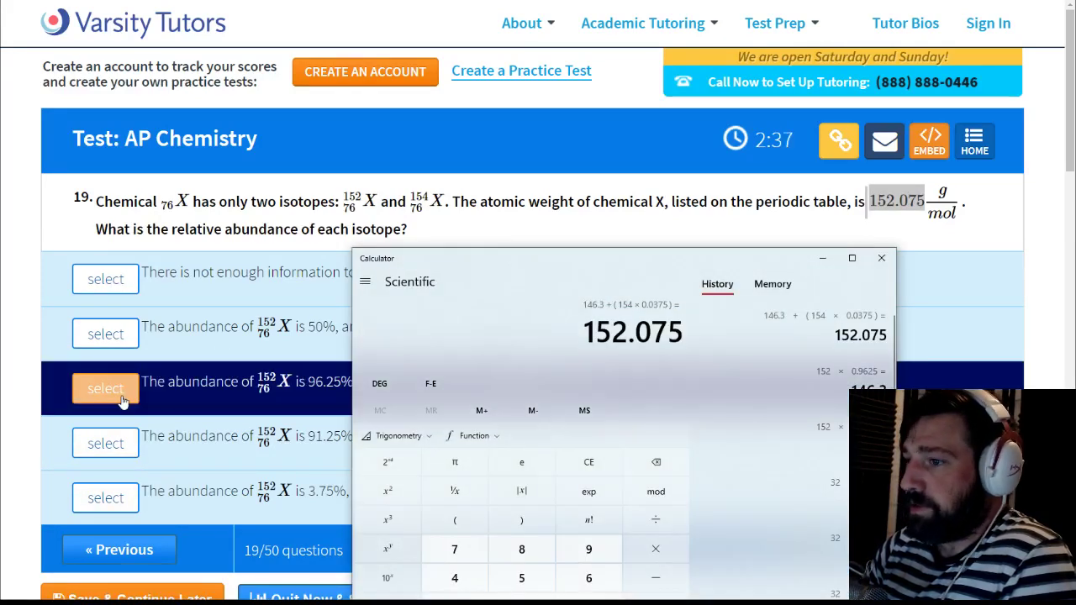
left_click(118, 400)
left_click(116, 400)
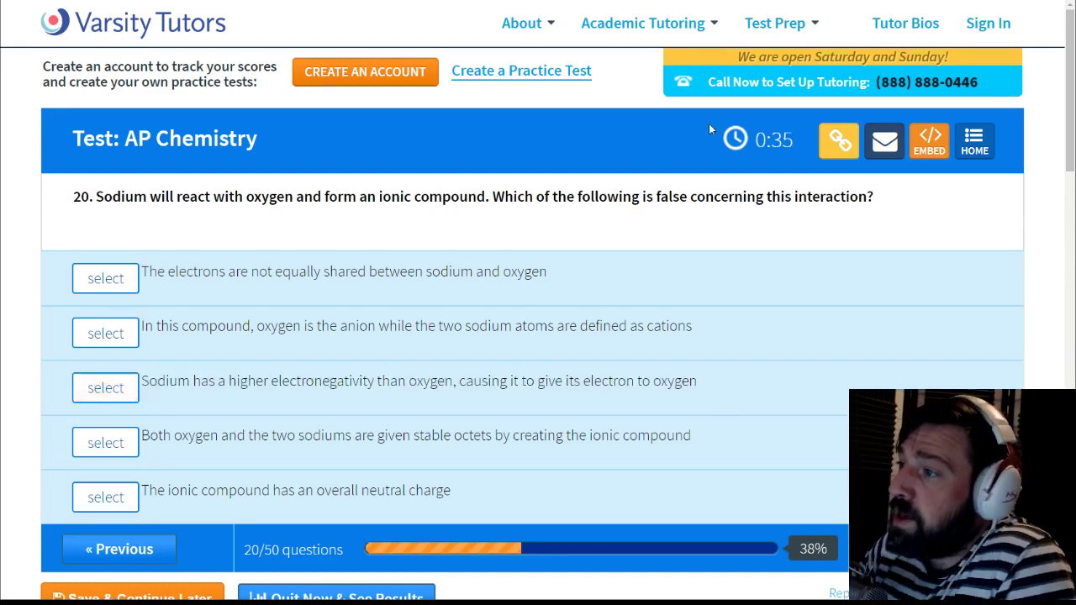
Step: Highlight question 20's 'which statement is false' prompt, then turn on the annotation pen with Ctrl+Shift+D
left_click_drag(639, 196, 872, 211)
left_click(873, 213)
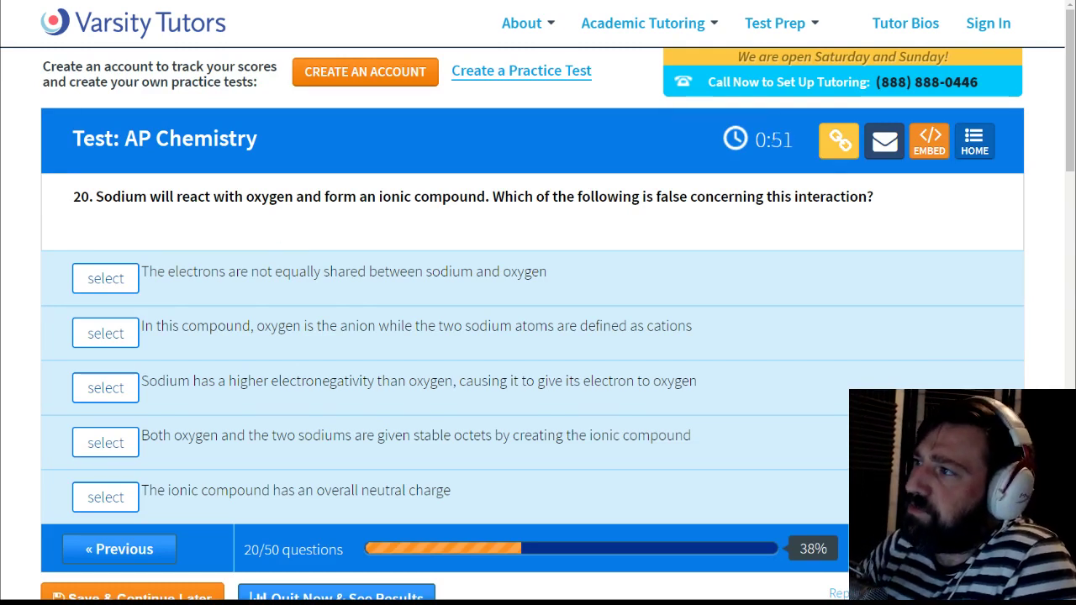
key("ctrl+shift+d")
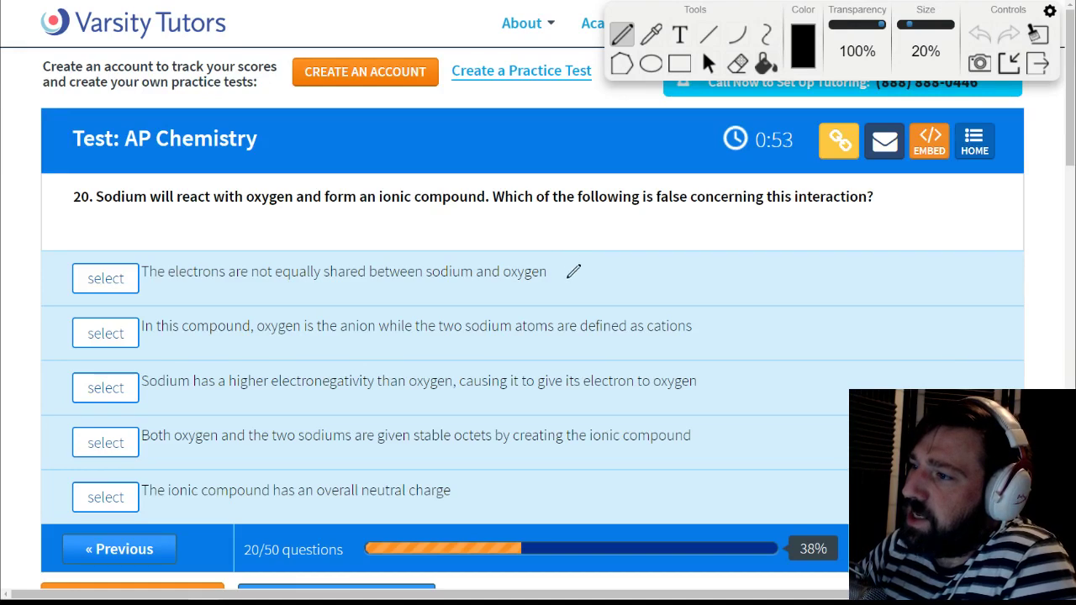
left_click_drag(566, 275, 607, 257)
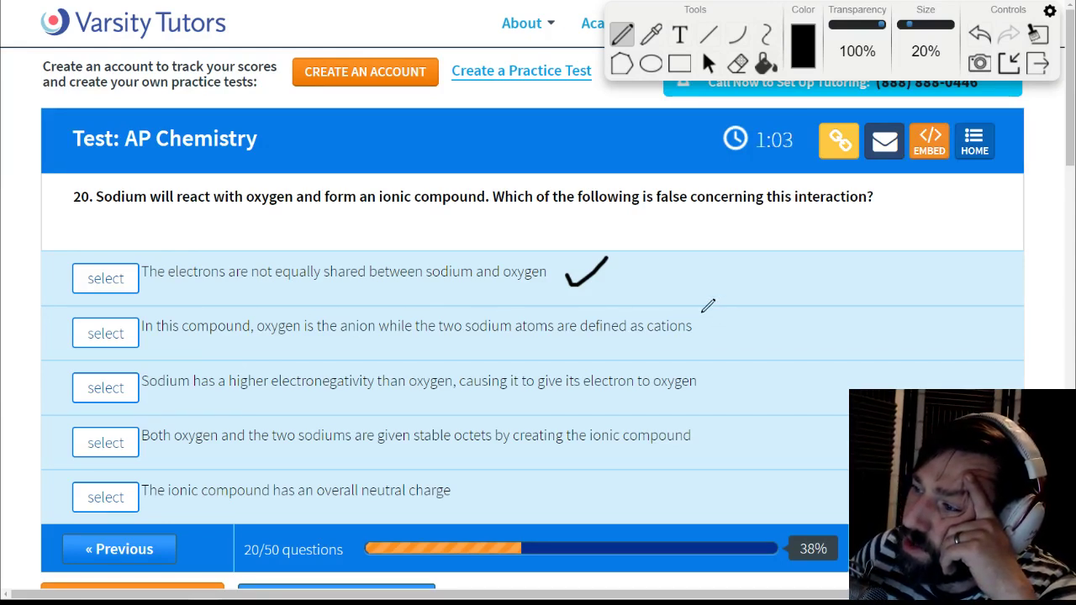
mouse_move(702, 324)
left_mouse_down()
mouse_move(723, 330)
mouse_move(753, 306)
left_mouse_up()
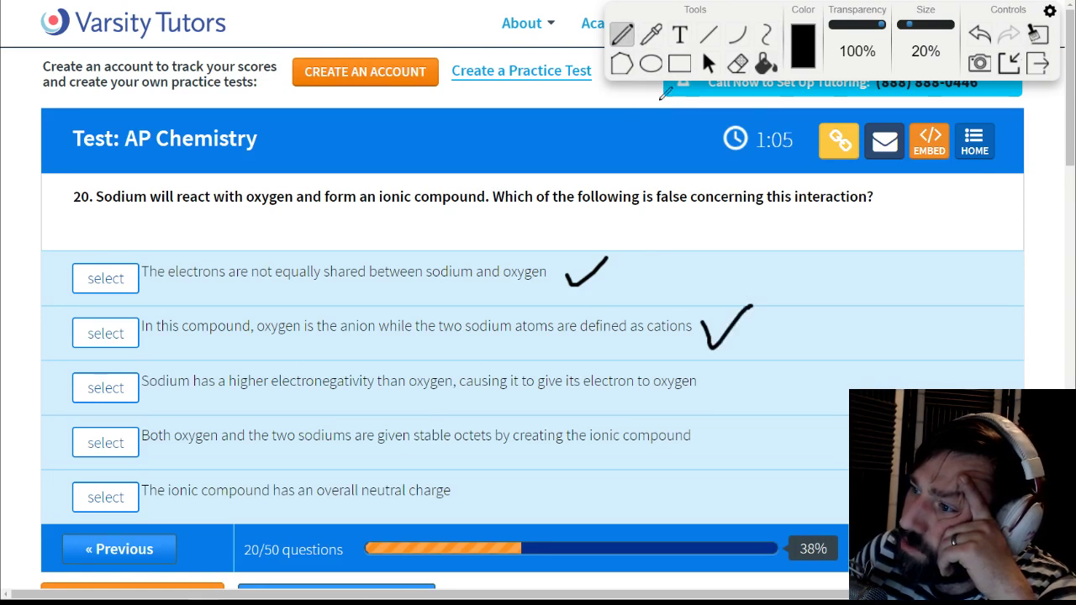
left_click(737, 63)
left_click(580, 277)
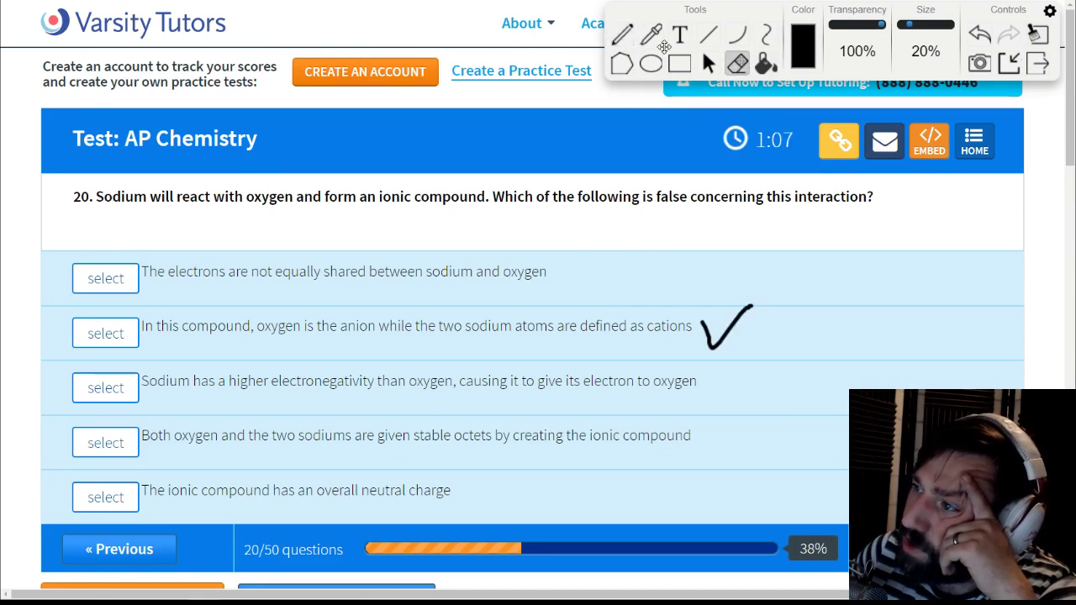
left_click(622, 34)
left_click_drag(548, 259, 551, 290)
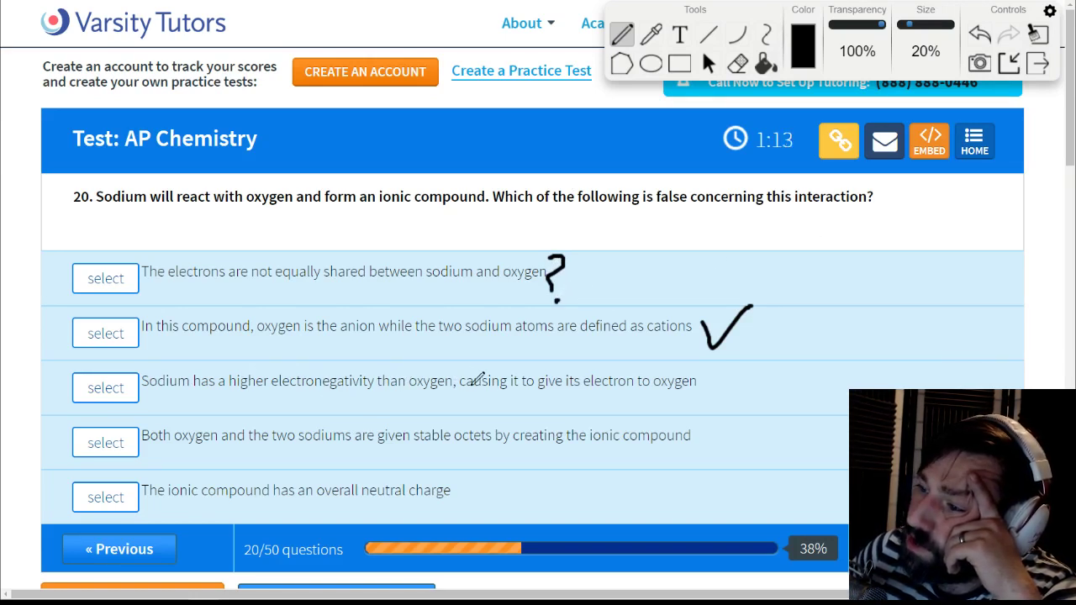
left_click_drag(155, 400, 420, 404)
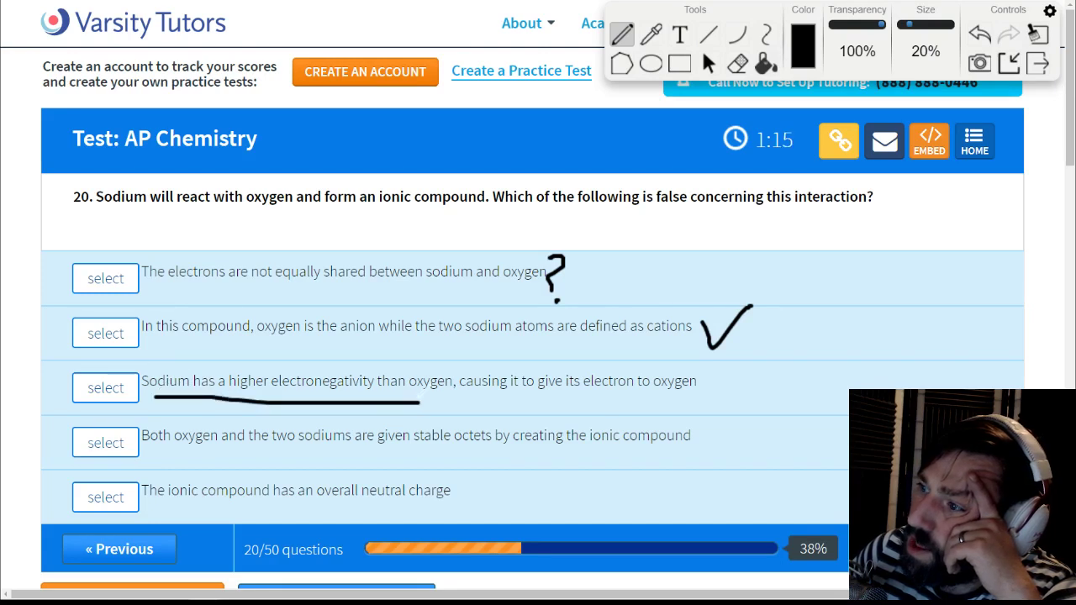
left_click_drag(705, 369, 759, 417)
left_click_drag(754, 370, 689, 430)
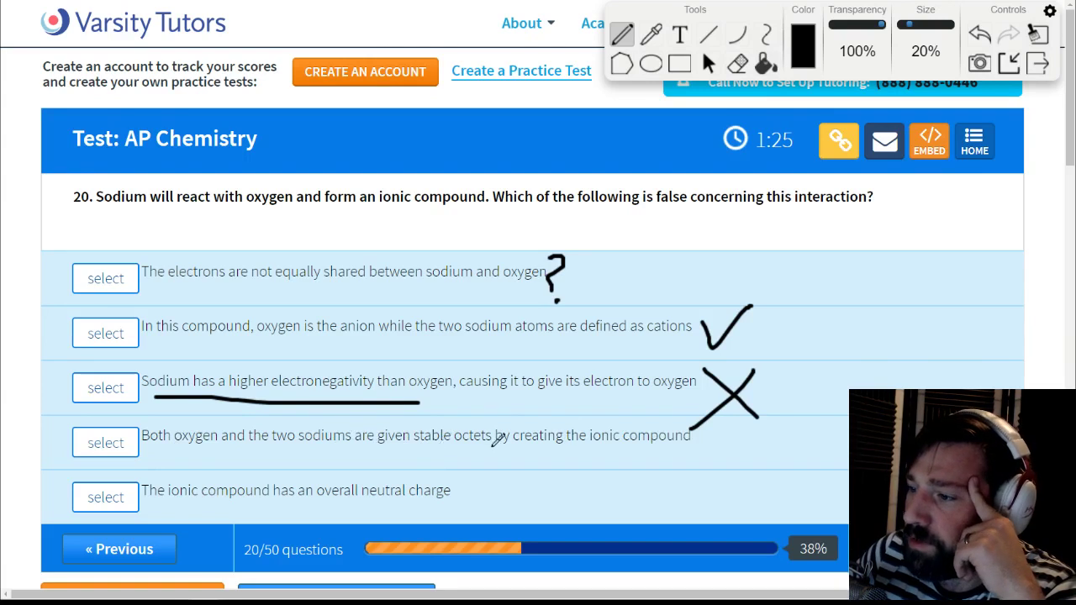
mouse_move(711, 444)
left_mouse_down()
mouse_move(713, 459)
mouse_move(745, 425)
left_mouse_up()
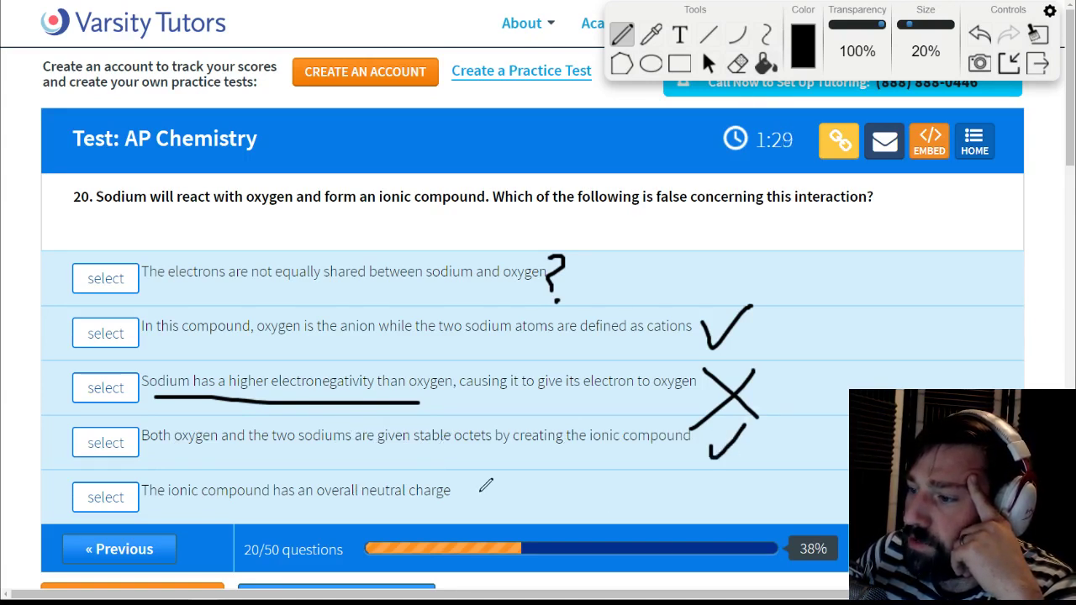
mouse_move(462, 494)
left_mouse_down()
mouse_move(468, 506)
mouse_move(507, 475)
left_mouse_up()
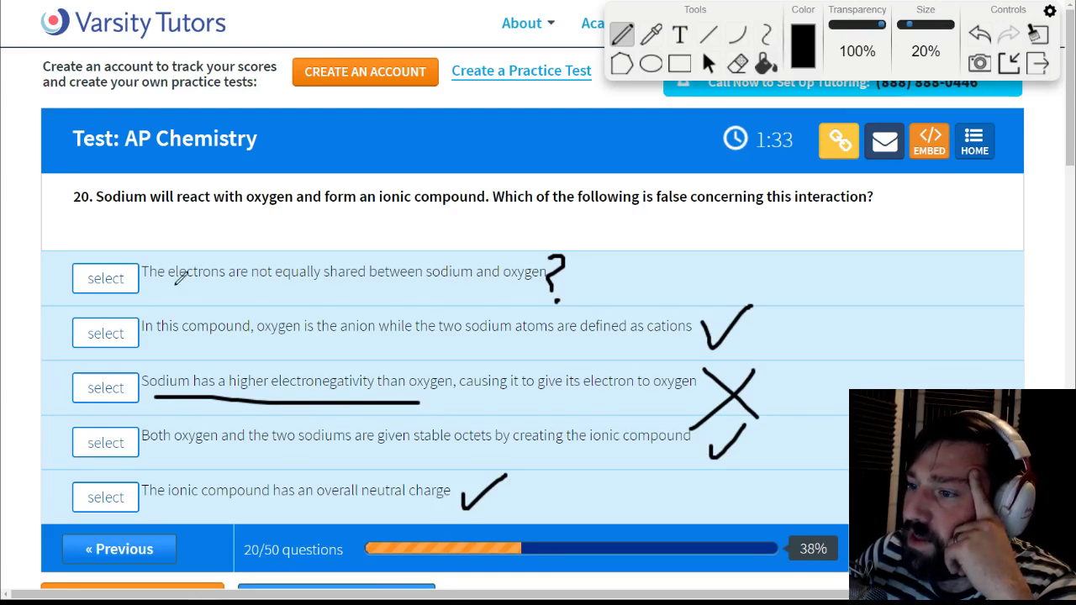
left_click_drag(173, 290, 426, 284)
left_click_drag(249, 287, 295, 286)
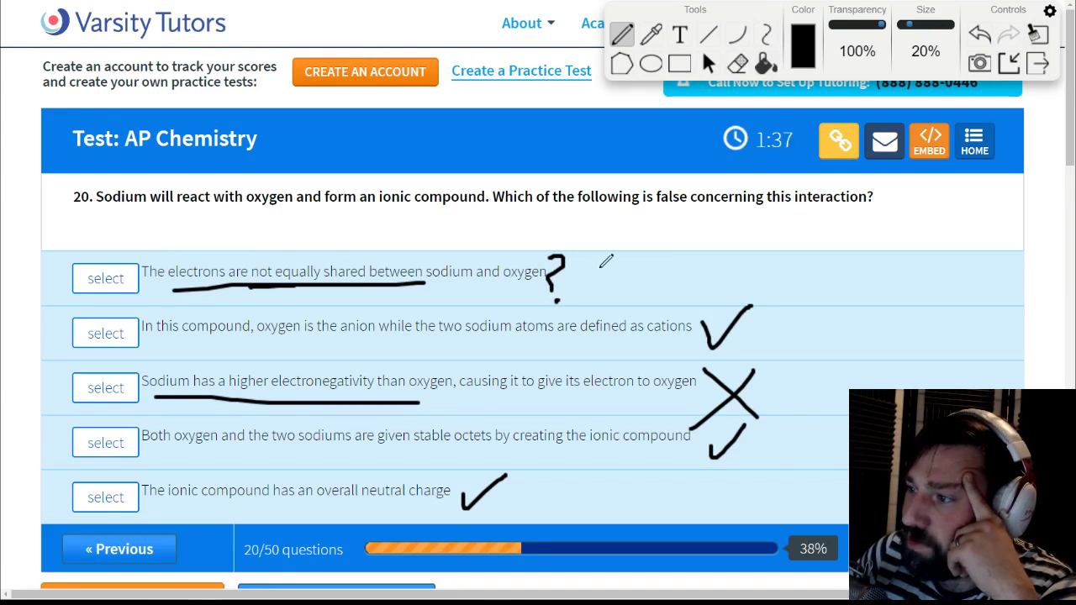
left_click_drag(598, 270, 654, 248)
left_click(1039, 34)
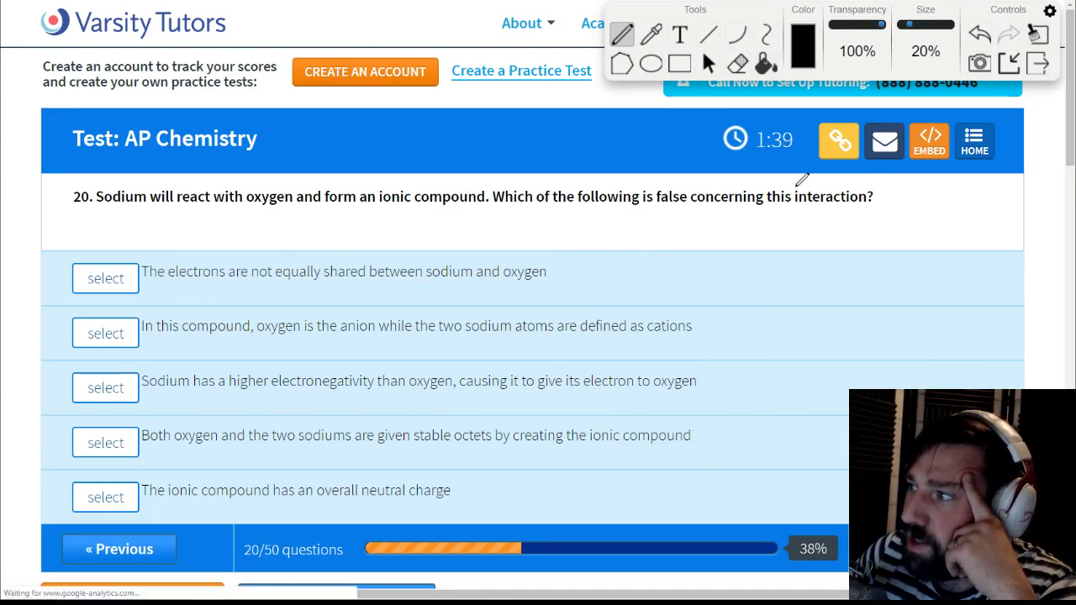
Step: Close the annotation tools, answer question 20 with the sodium electronegativity statement, and choose Quit Now & See Results
left_click(1038, 63)
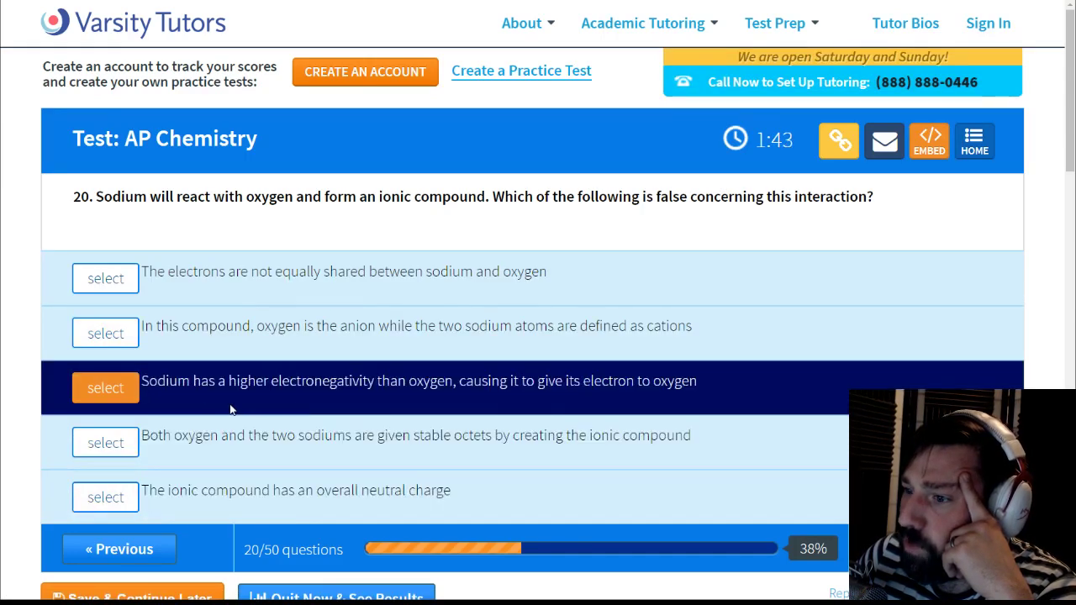
left_click(105, 388)
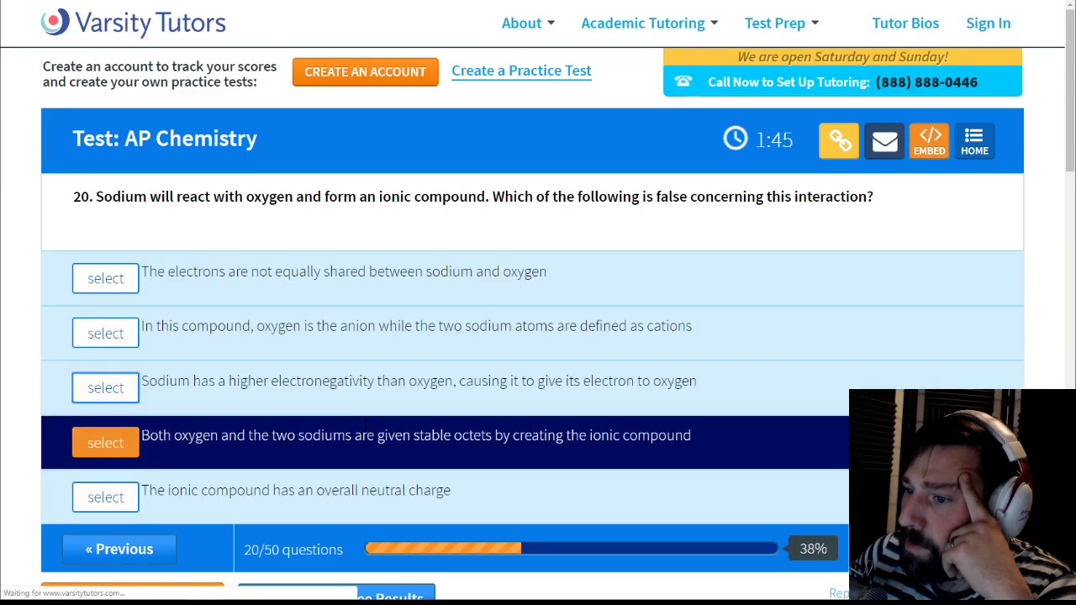
scroll(353, 487, "down", 2)
left_click(355, 486)
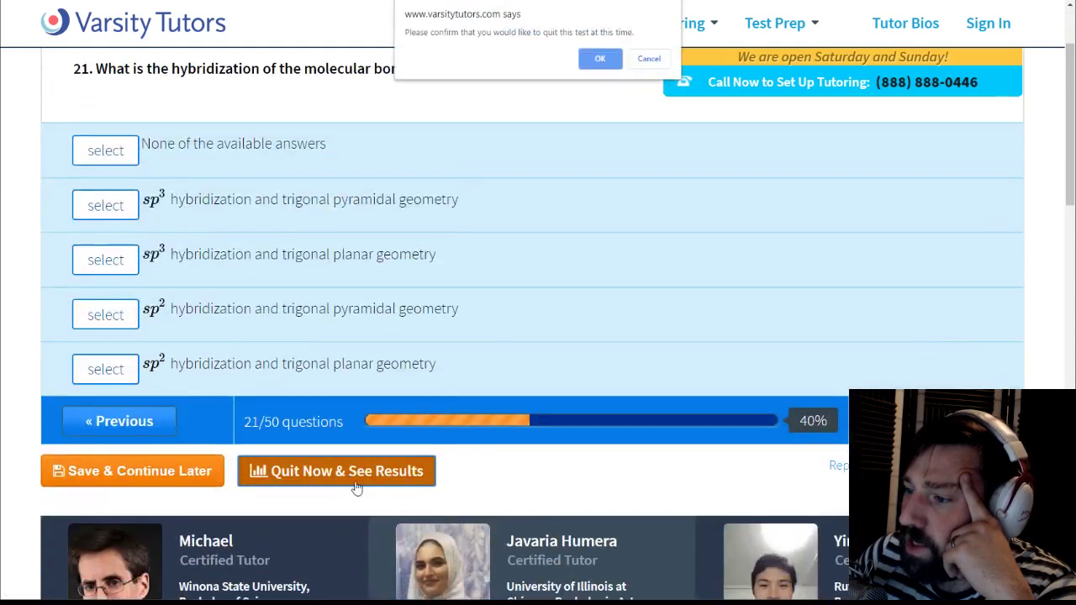
Step: Confirm quitting the test and dismiss the account sign-up prompt to reach the results page
left_click(599, 58)
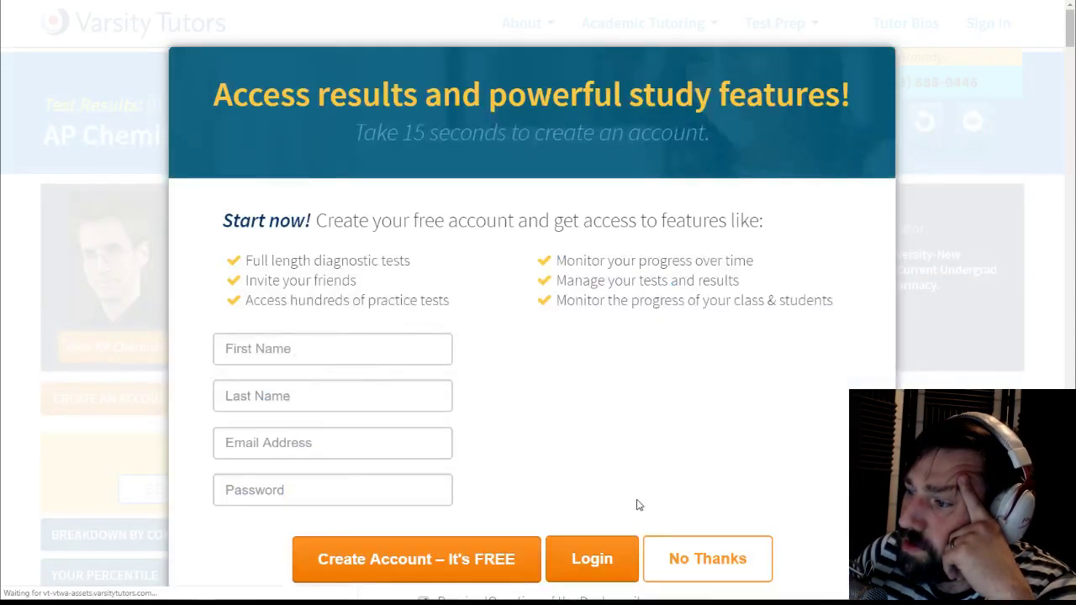
left_click(672, 571)
scroll(694, 423, "down", 3)
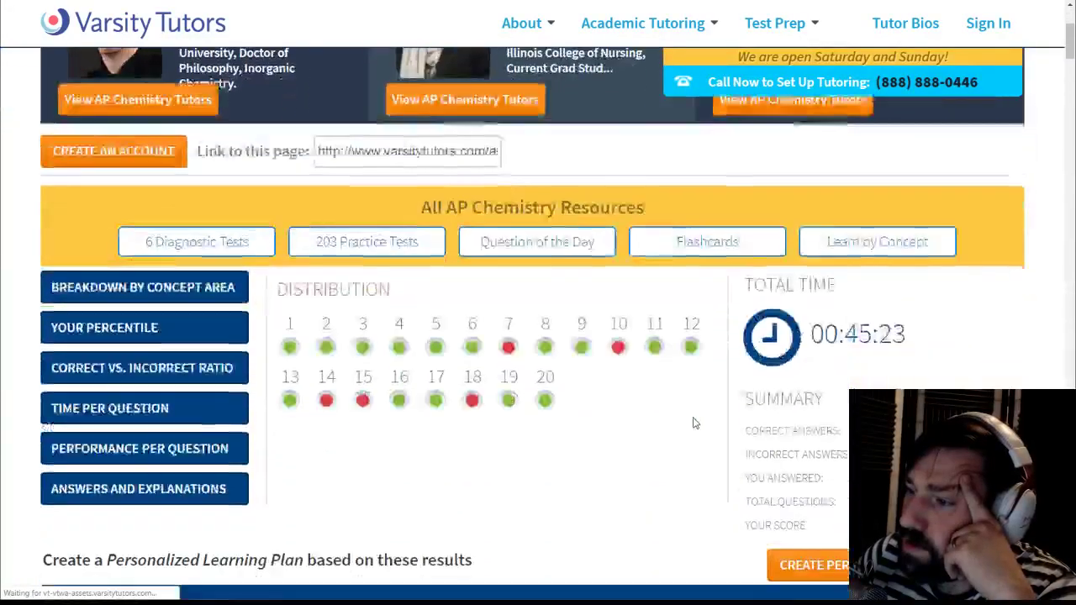
scroll(694, 423, "up", 2)
scroll(589, 416, "down", 2)
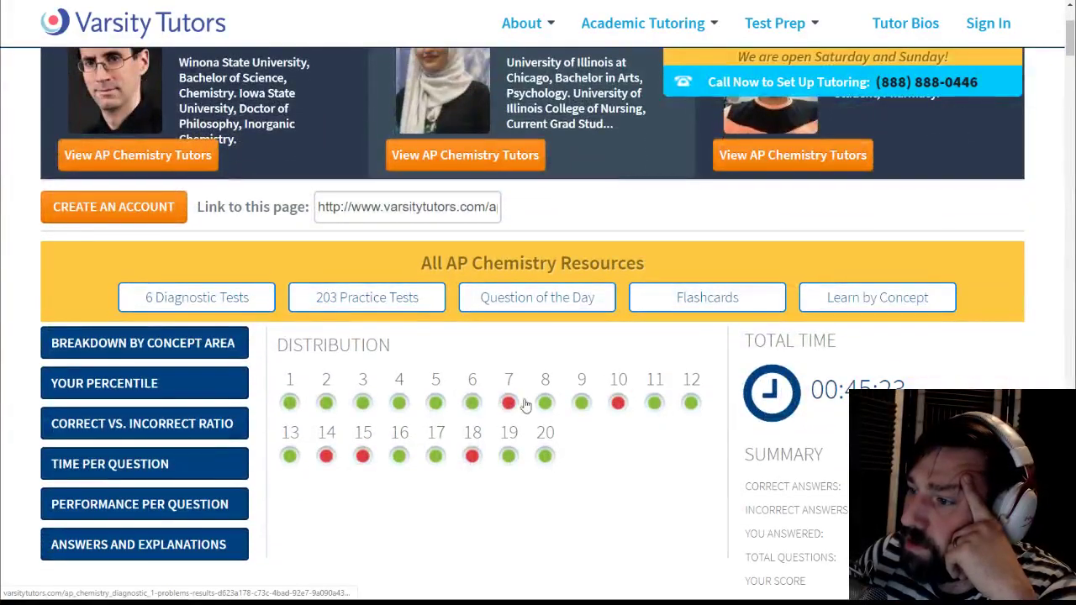
scroll(598, 431, "down", 3)
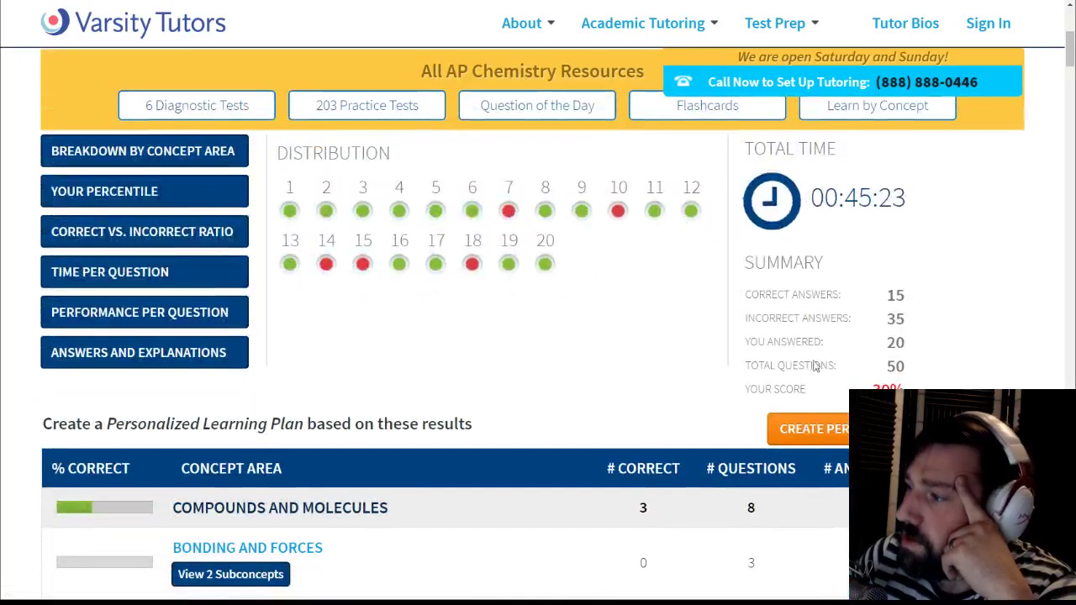
Step: Note the 30% score, then scroll the results down to question 7's answers
left_click_drag(871, 388, 923, 387)
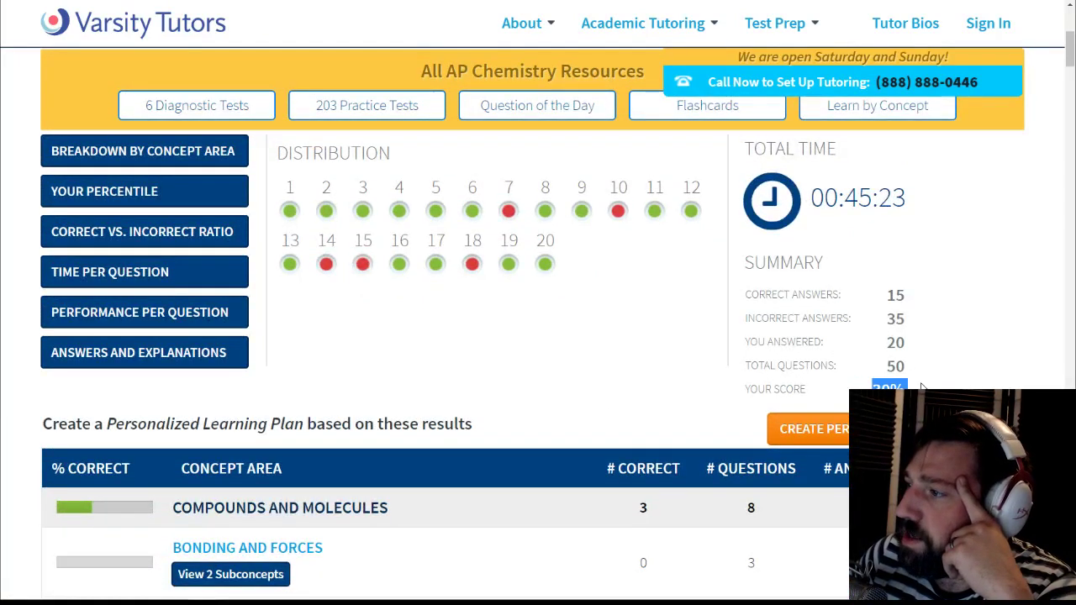
left_click(904, 359)
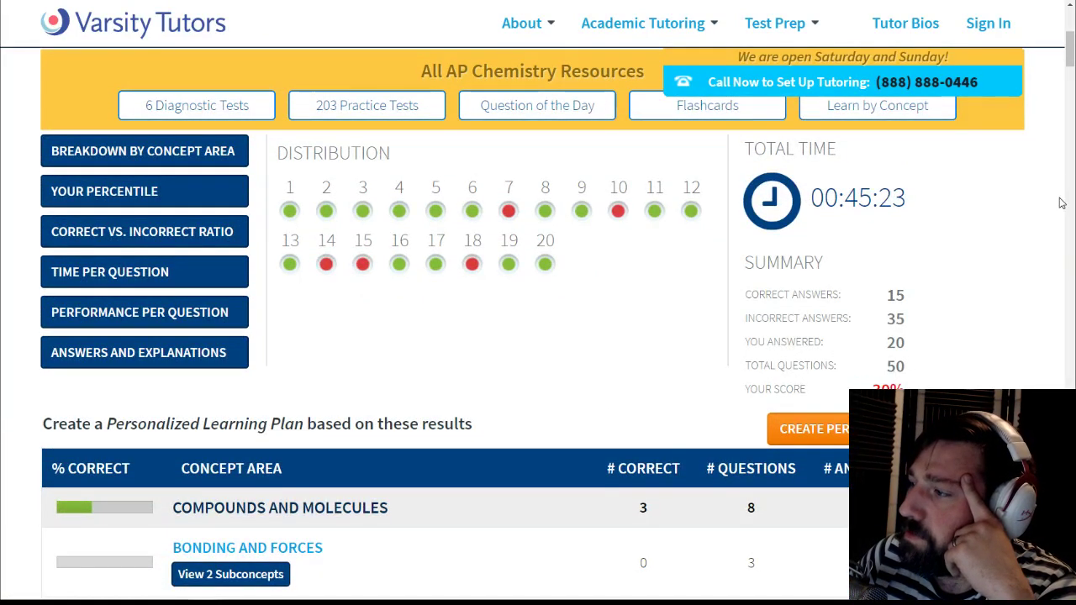
left_click_drag(1071, 52, 1073, 323)
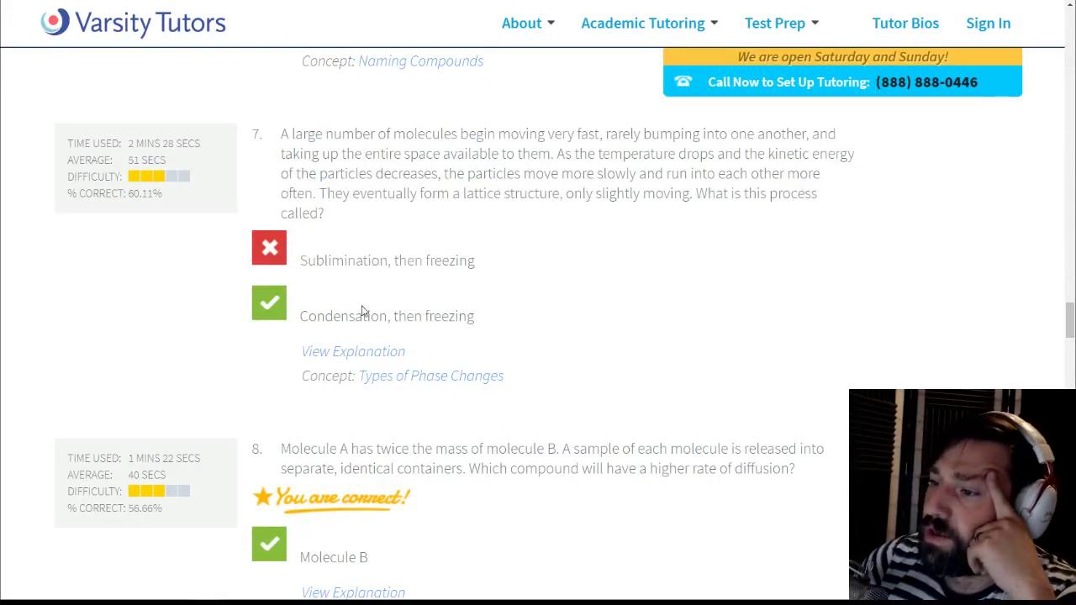
Step: Read question 7's explanation confirming 'Condensation, then freezing' as correct, then close it
left_click_drag(304, 314, 507, 317)
left_click(509, 319)
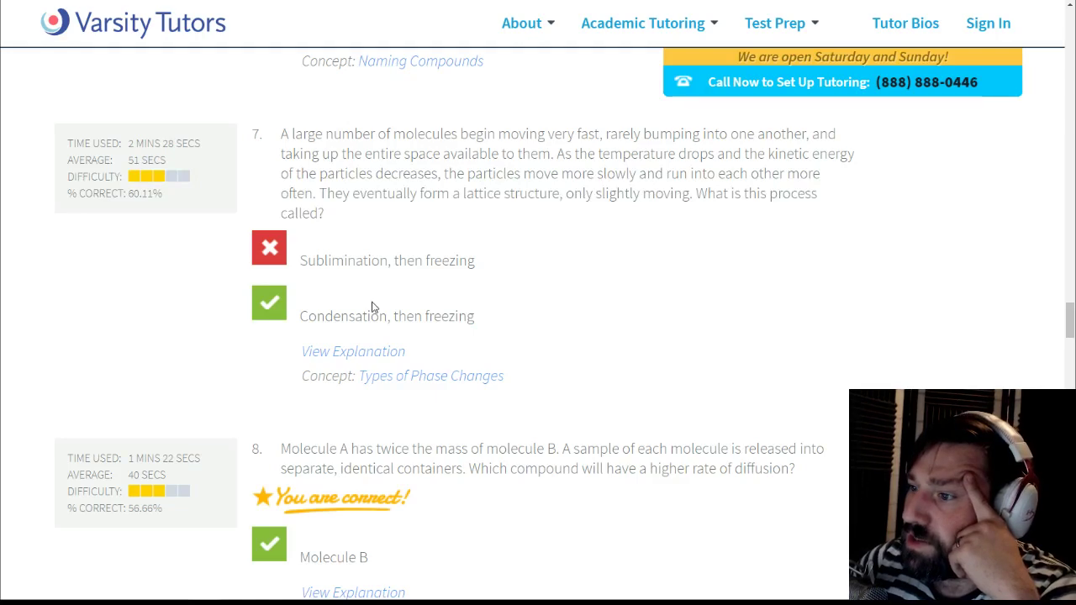
left_click(353, 352)
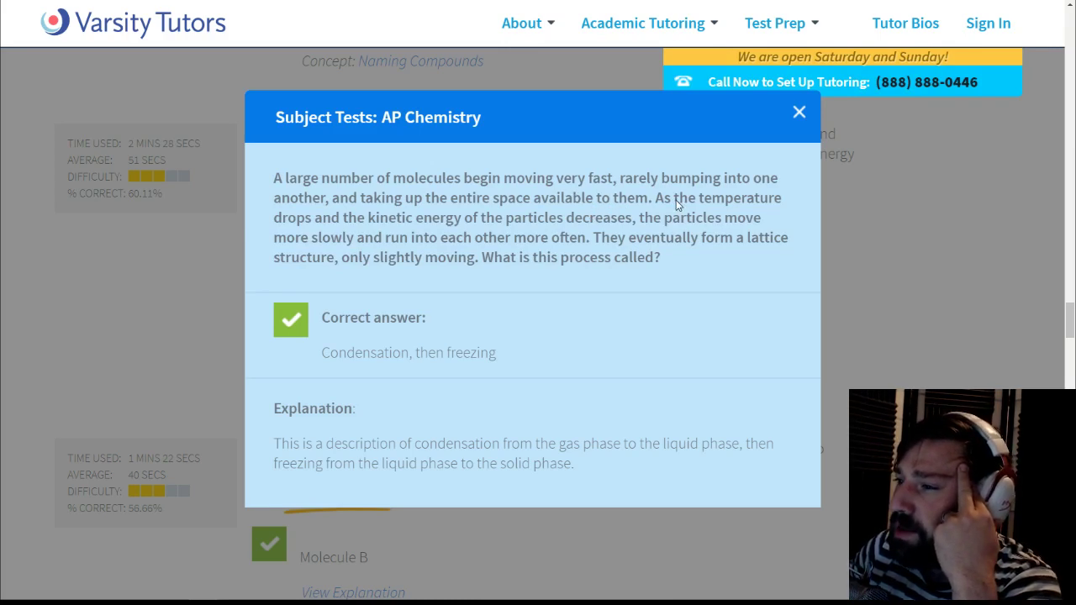
left_click(801, 110)
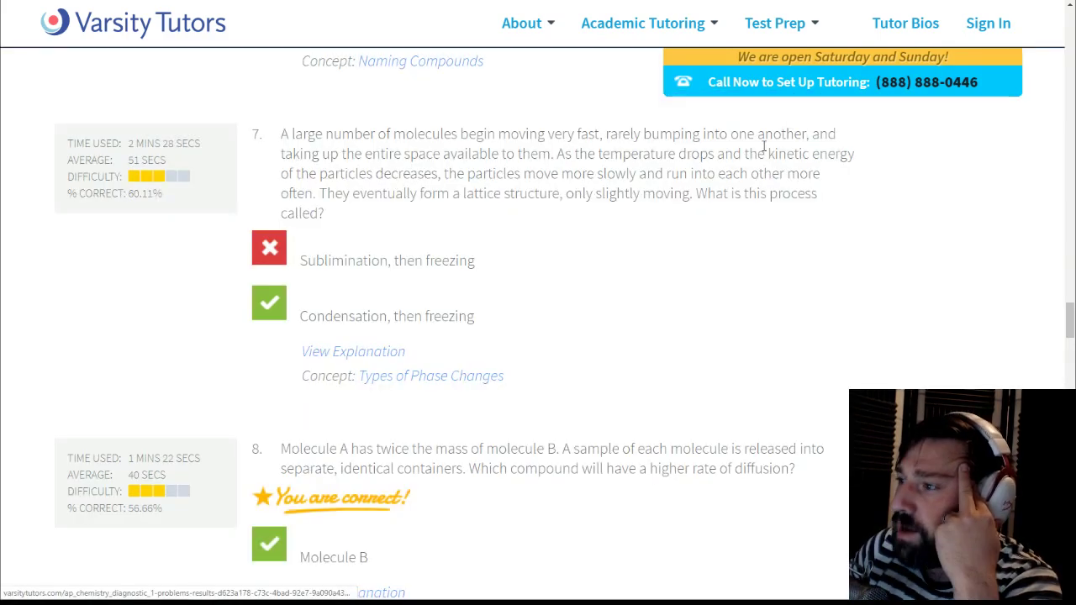
Step: Scroll down to question 10 and highlight its correct answer text
scroll(555, 450, "down", 5)
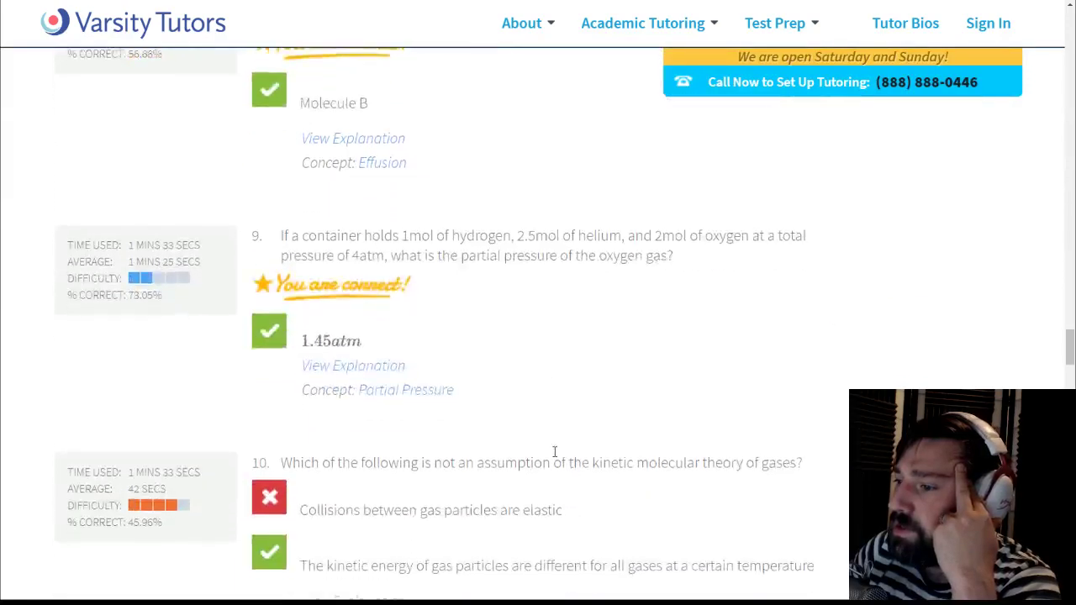
scroll(555, 452, "down", 2)
scroll(372, 342, "down", 1)
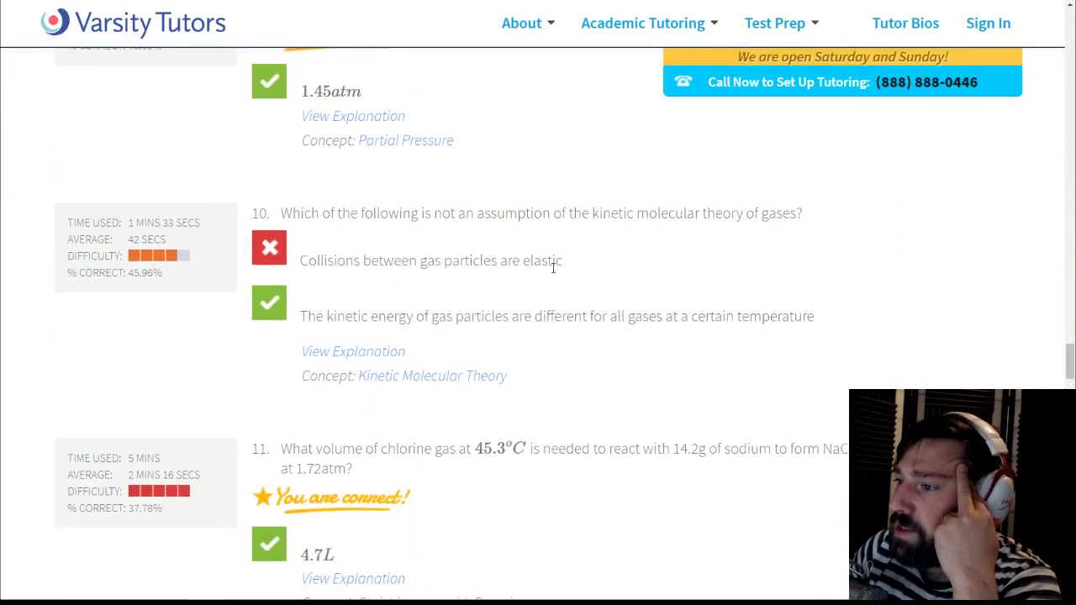
left_click_drag(320, 316, 809, 317)
left_click(614, 278)
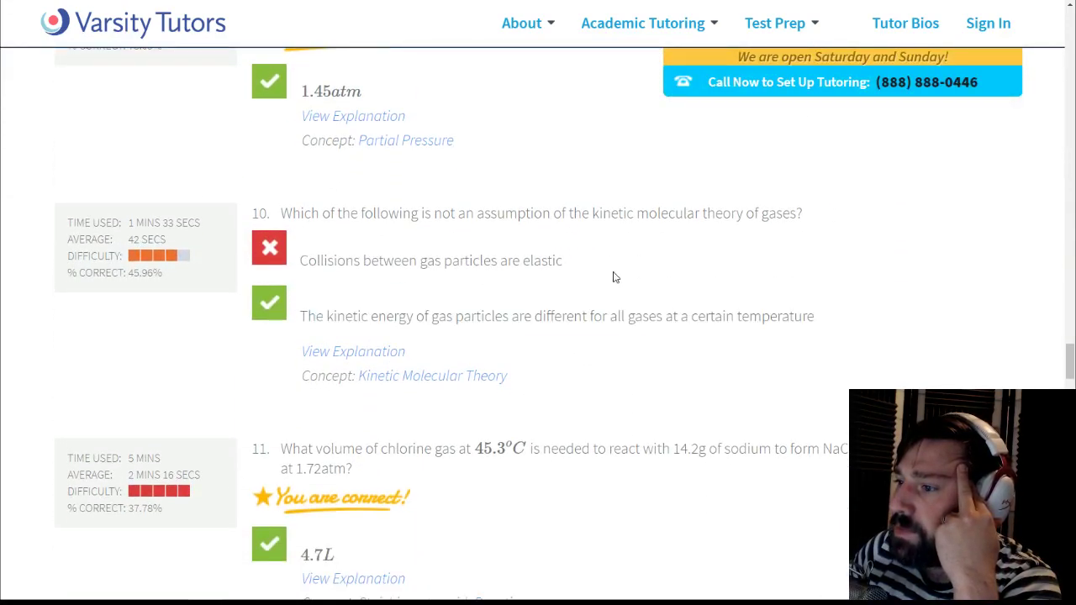
Step: Read question 10's kinetic molecular theory explanation, then close it
left_click(343, 362)
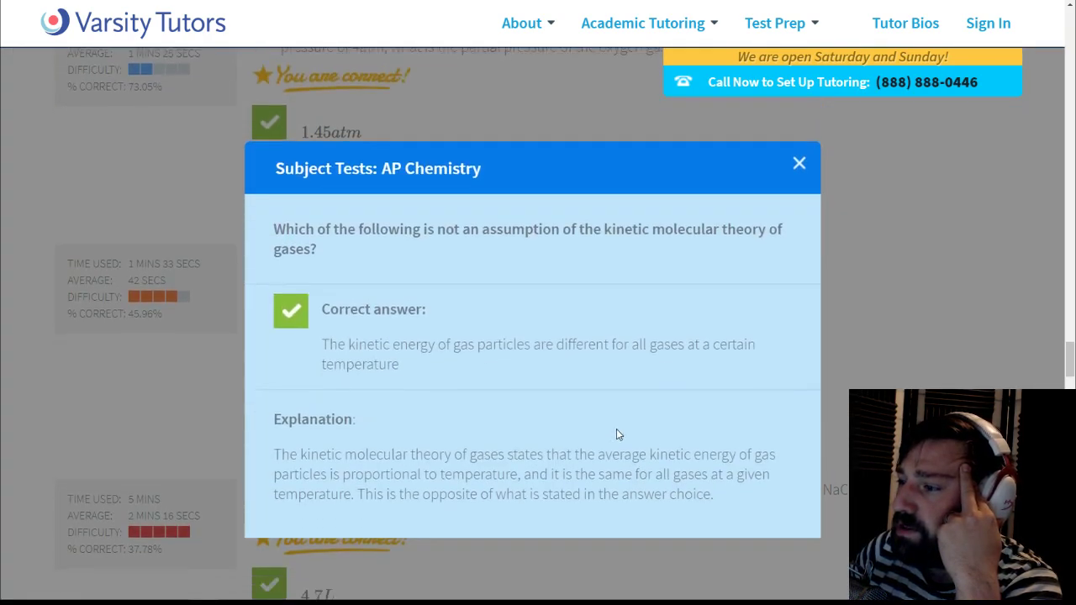
scroll(617, 434, "down", 1)
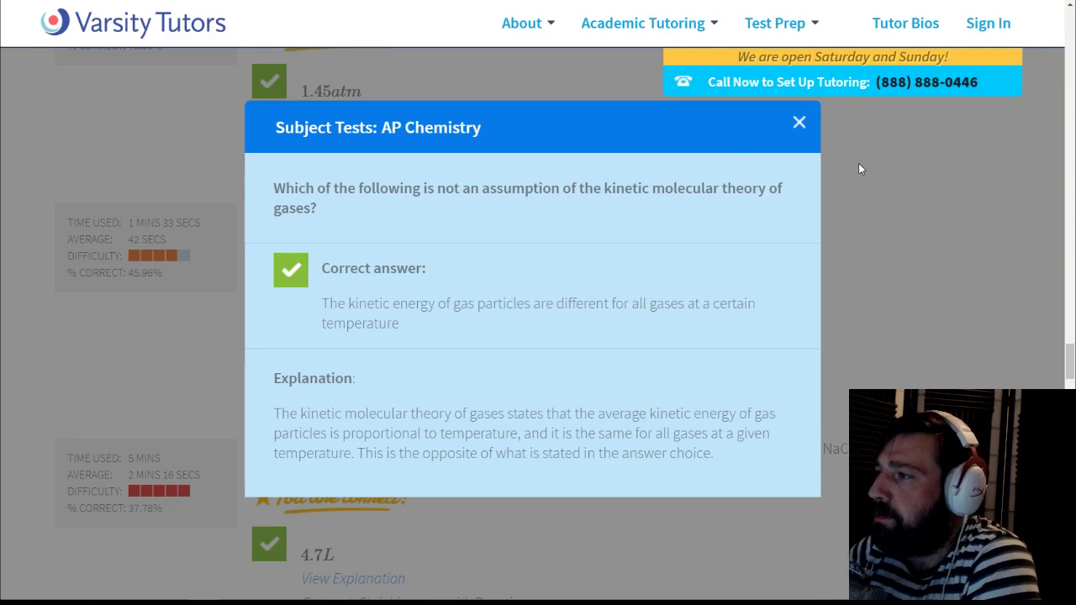
left_click(797, 122)
Step: Scroll past questions 11–17, highlighting the AlCl3 and NH3 answers along the way
scroll(728, 389, "down", 3)
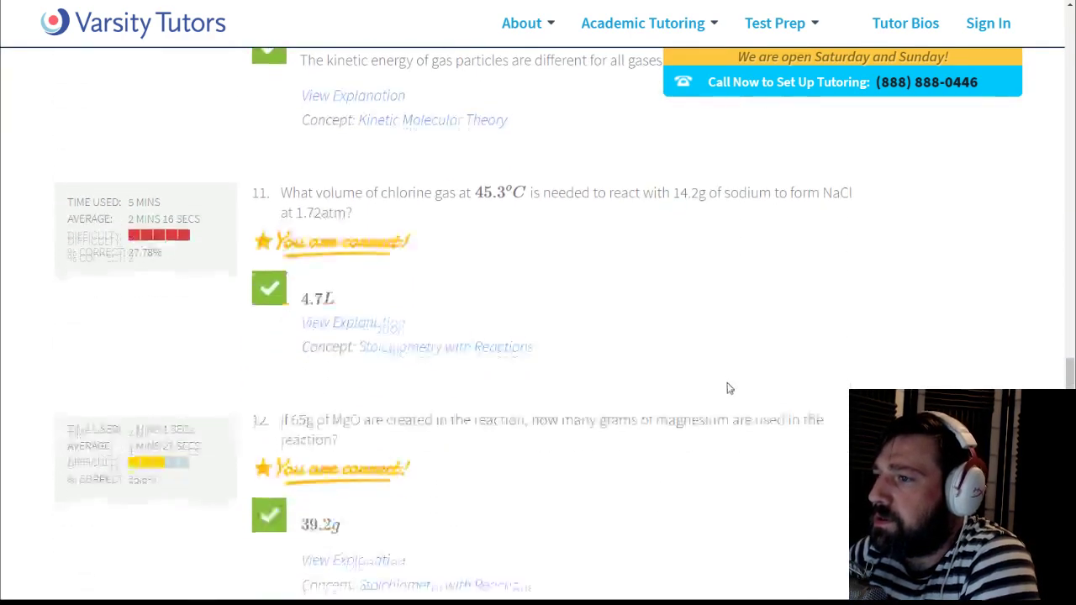
scroll(726, 383, "down", 4)
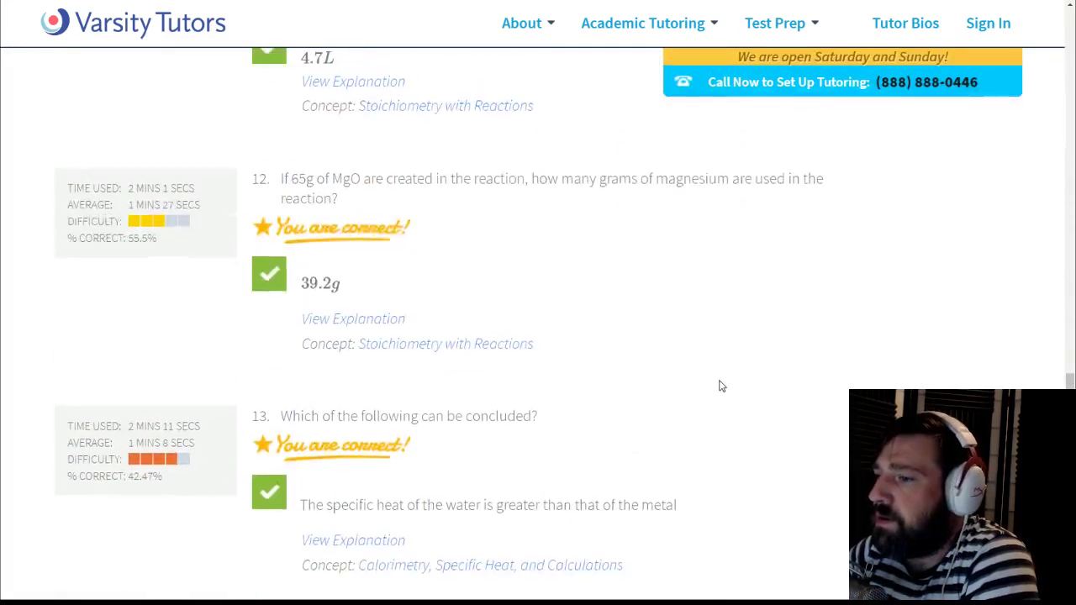
scroll(720, 389, "down", 4)
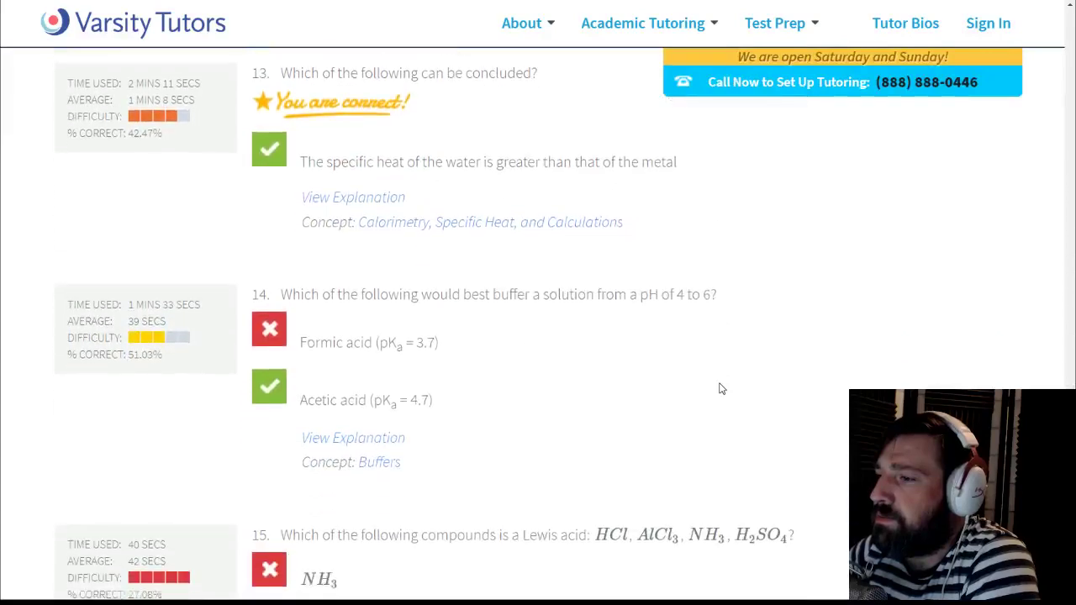
scroll(615, 428, "down", 3)
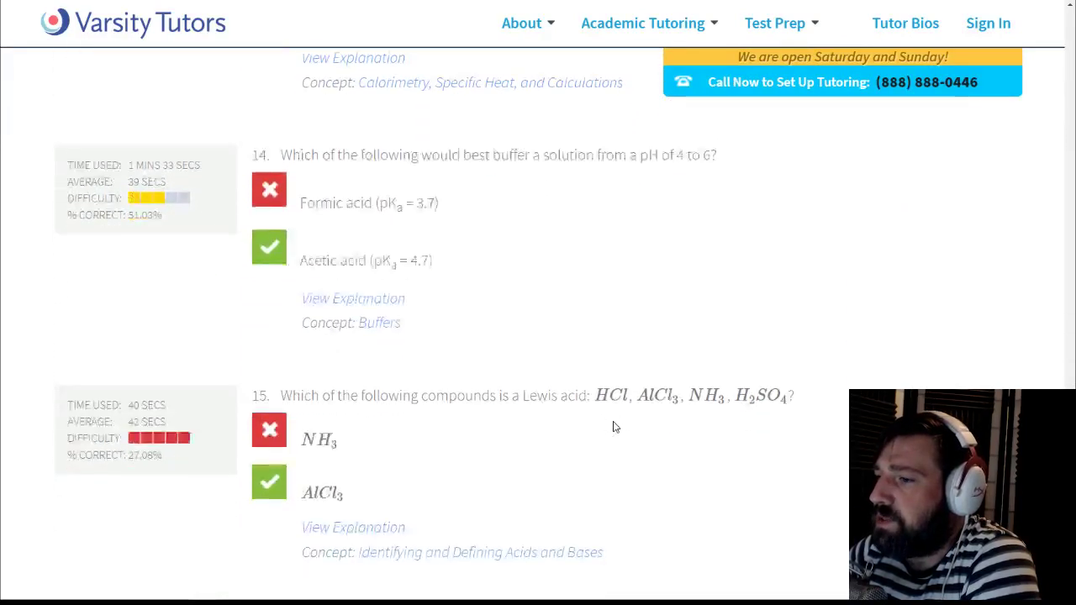
left_click_drag(301, 320, 356, 327)
left_click(355, 327)
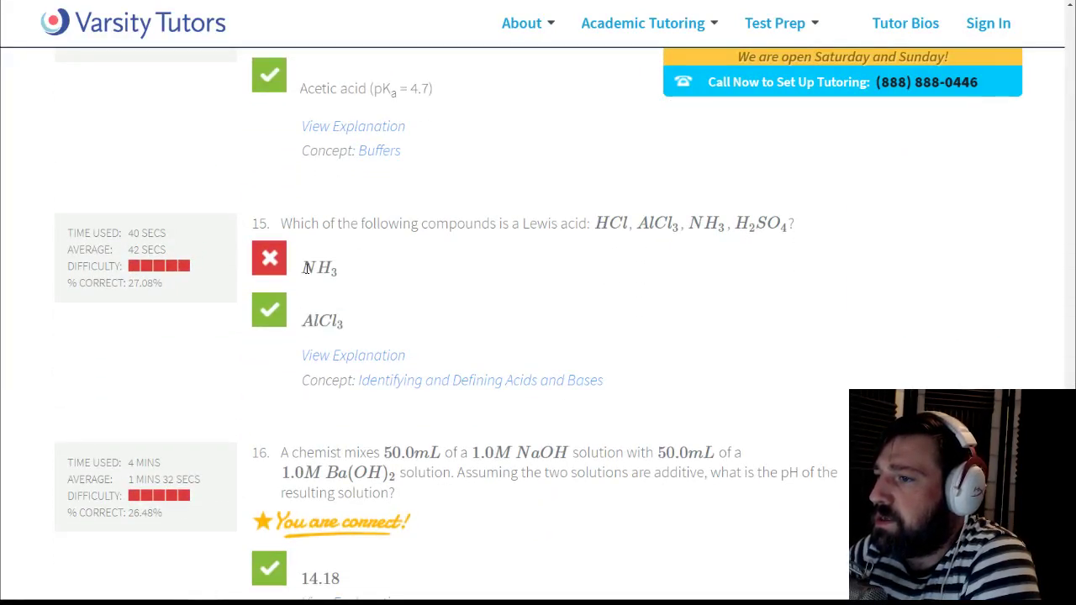
left_click_drag(306, 268, 341, 274)
left_click(356, 272)
left_click(340, 276)
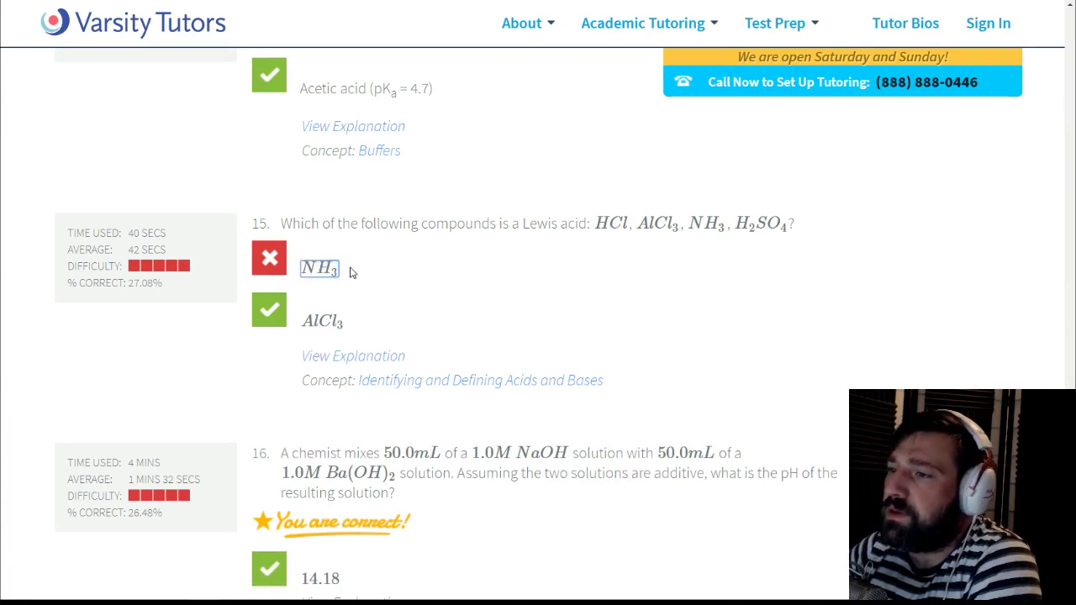
left_click(354, 272)
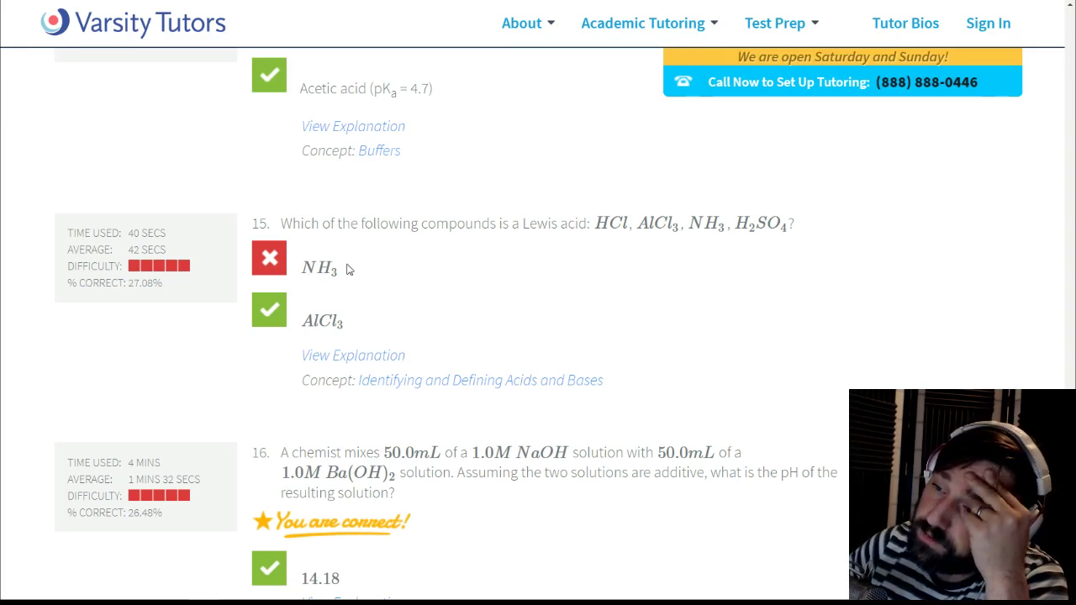
Step: Scroll down to question 18 and highlight its '6 protons, 6 neutrons' answer
scroll(577, 426, "down", 2)
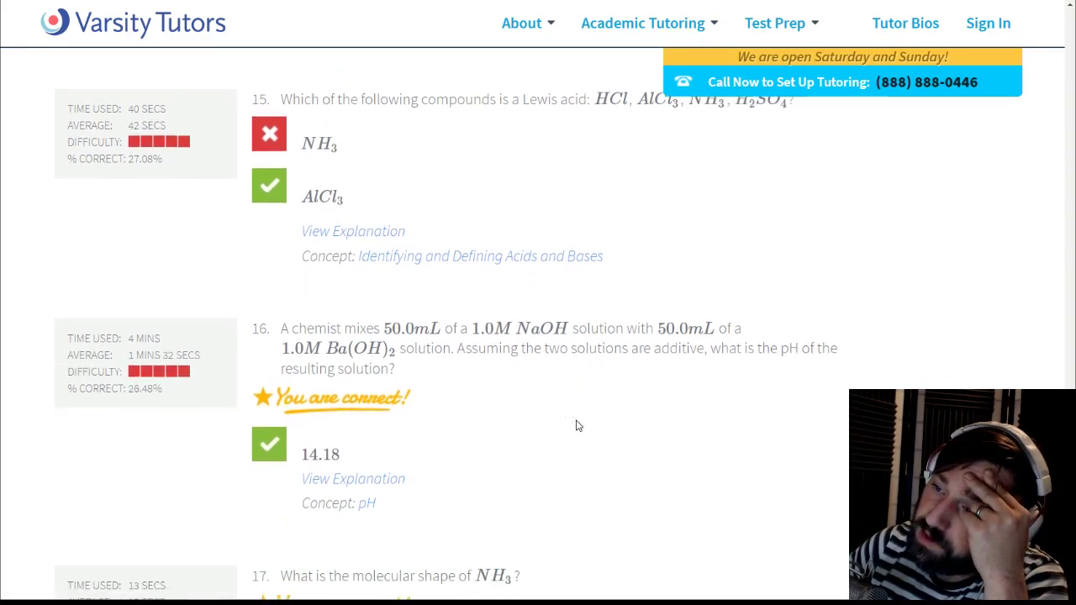
left_click_drag(293, 139, 380, 137)
left_click(383, 139)
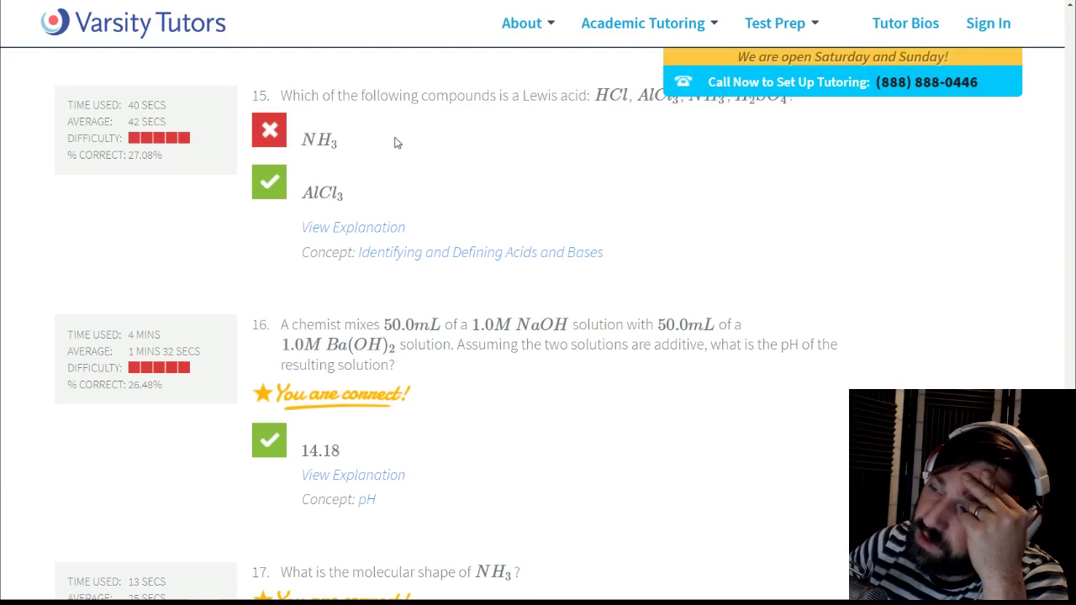
scroll(538, 319, "down", 10)
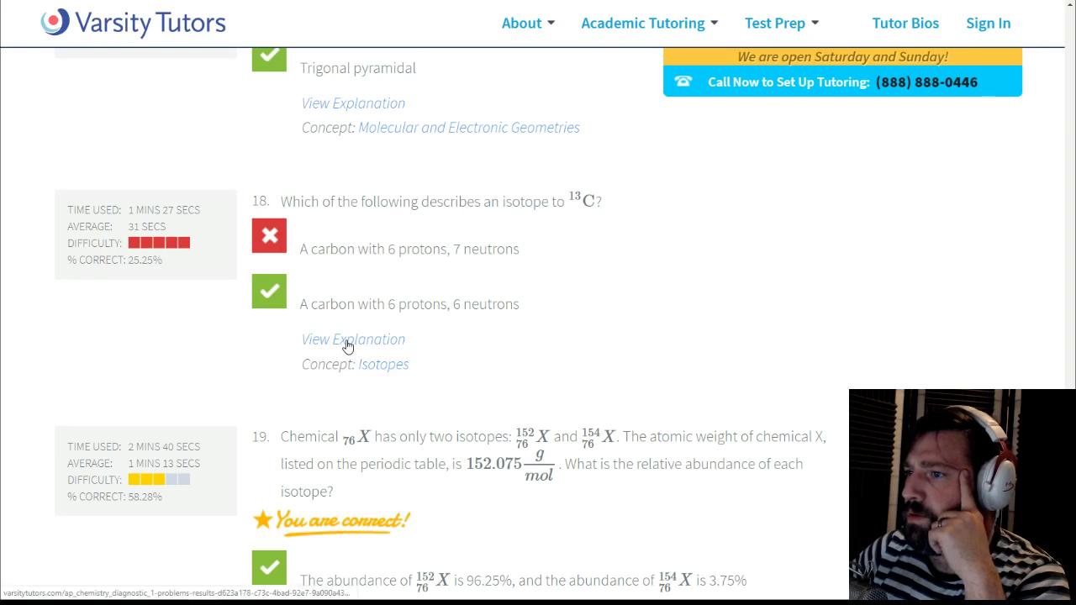
left_click_drag(395, 304, 563, 311)
Step: Clear the answer highlight and highlight question 18's carbon-13 isotope prompt
left_click(389, 305)
left_click(564, 310)
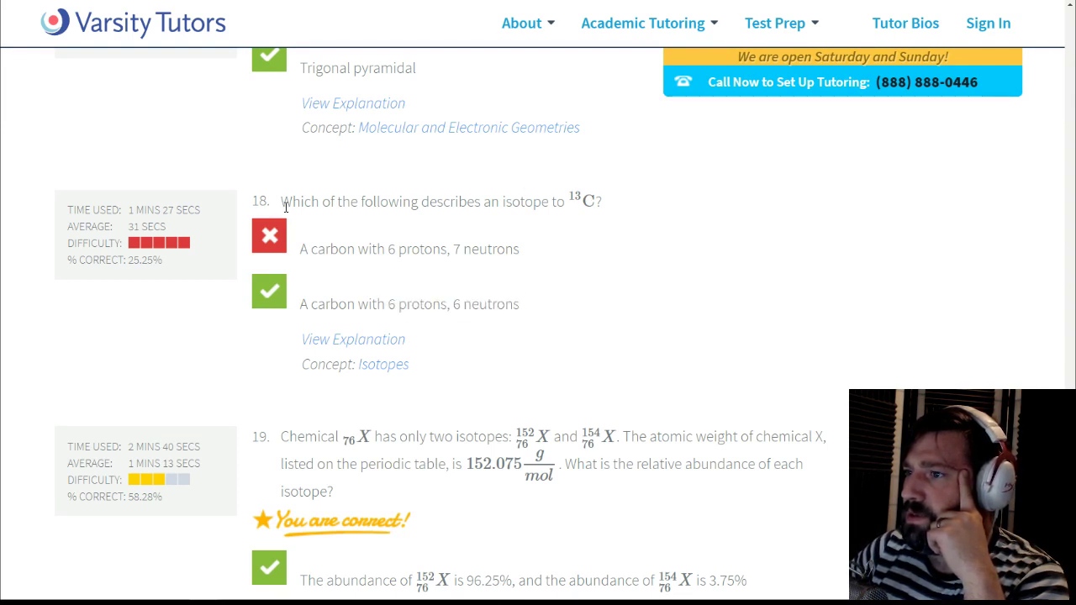
left_click_drag(284, 206, 566, 217)
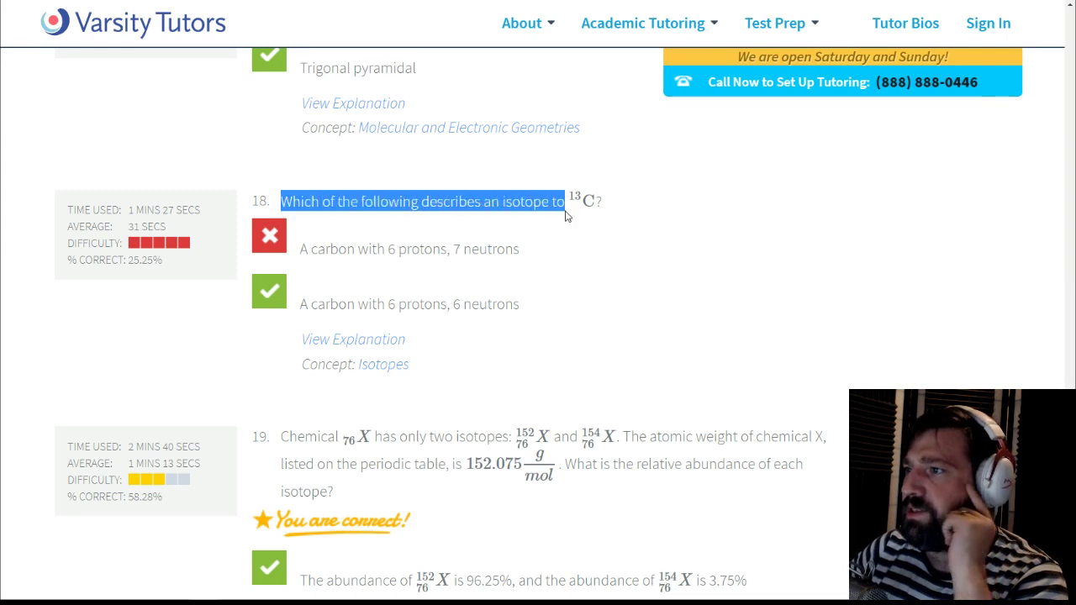
left_click(566, 216)
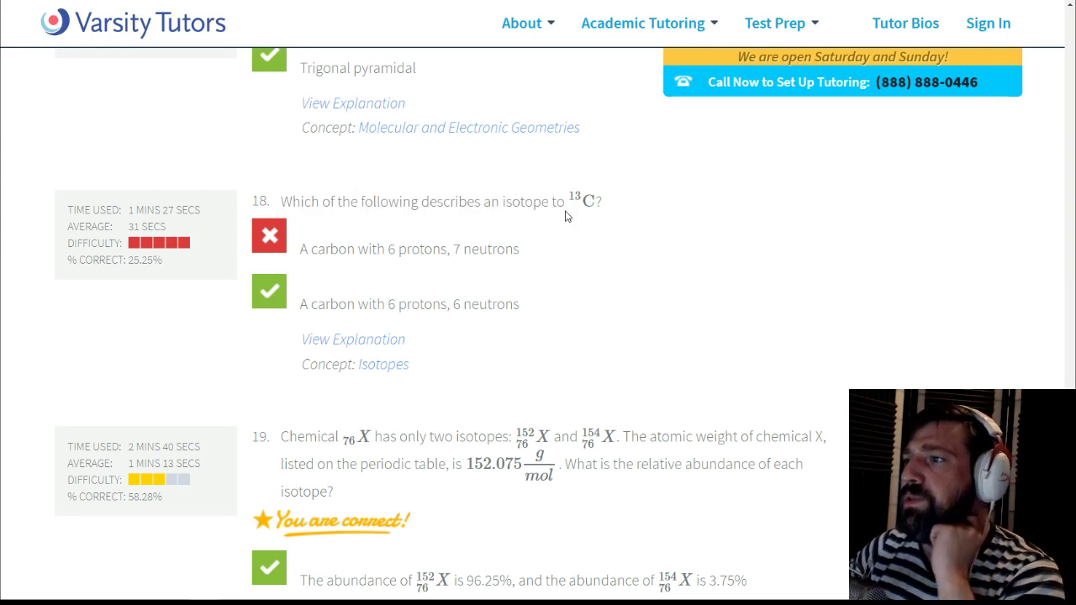
Step: Read question 18's explanation showing 12C (6 protons, 6 neutrons) is the isotope of 13C
left_click(379, 341)
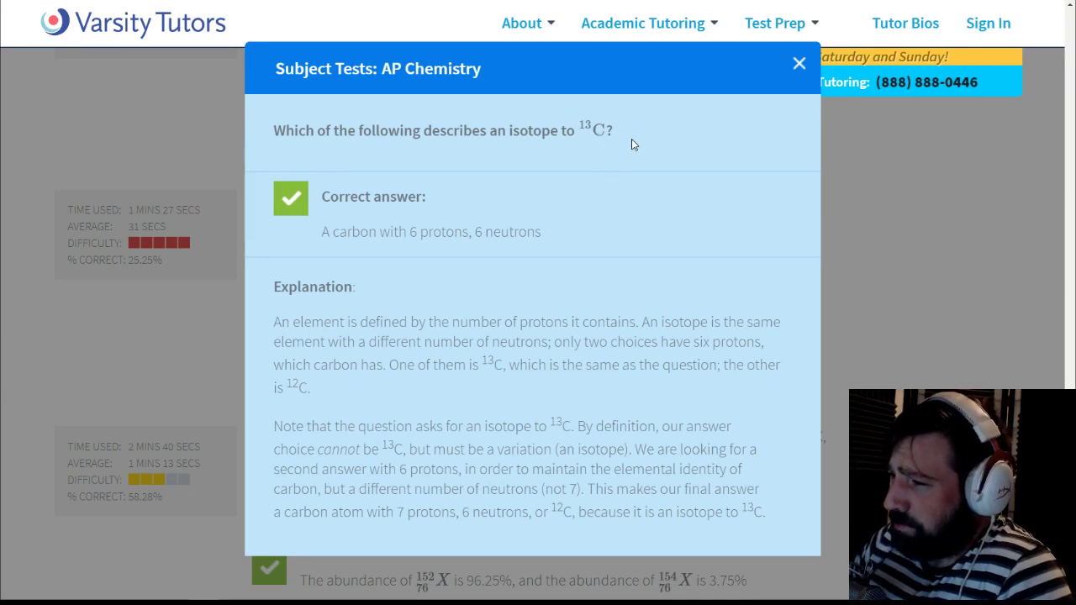
scroll(586, 322, "down", 1)
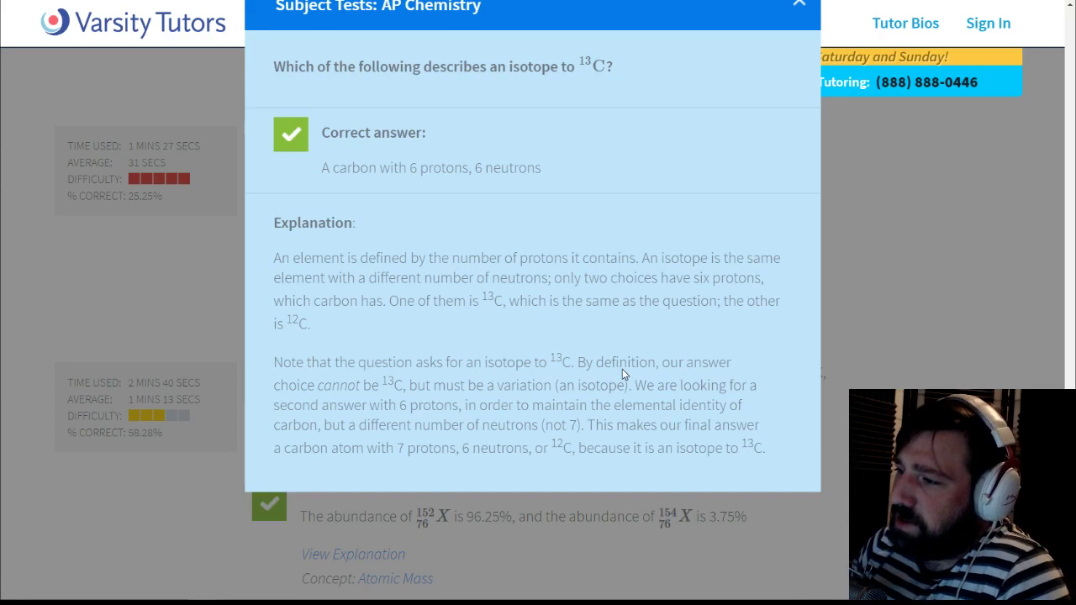
scroll(618, 370, "down", 1)
scroll(618, 370, "up", 2)
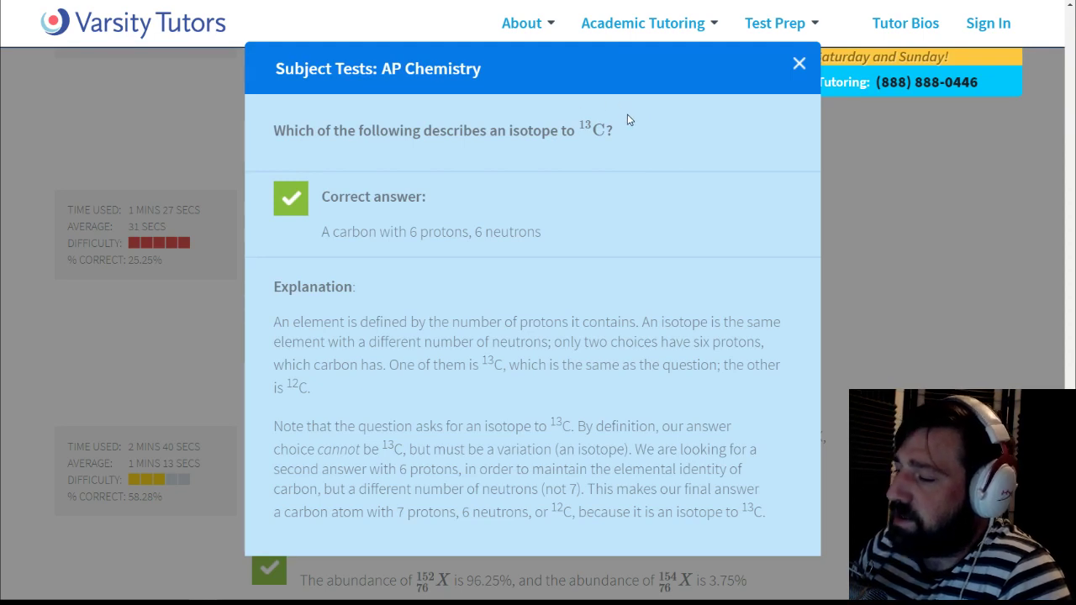
scroll(687, 288, "down", 1)
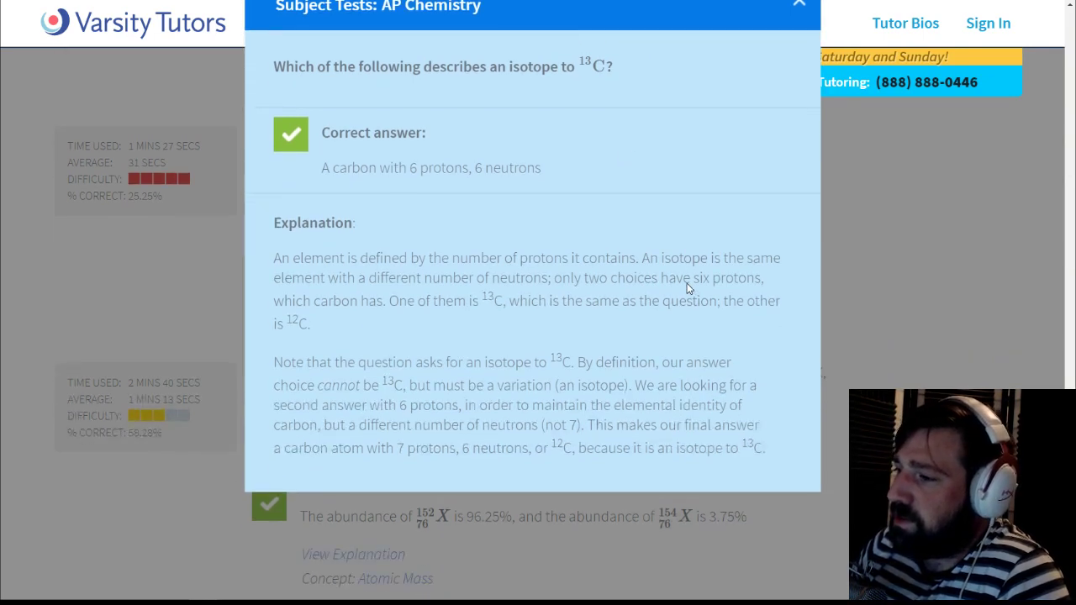
scroll(756, 210, "up", 1)
Step: Close question 18's explanation and scroll down to question 20
left_click(799, 64)
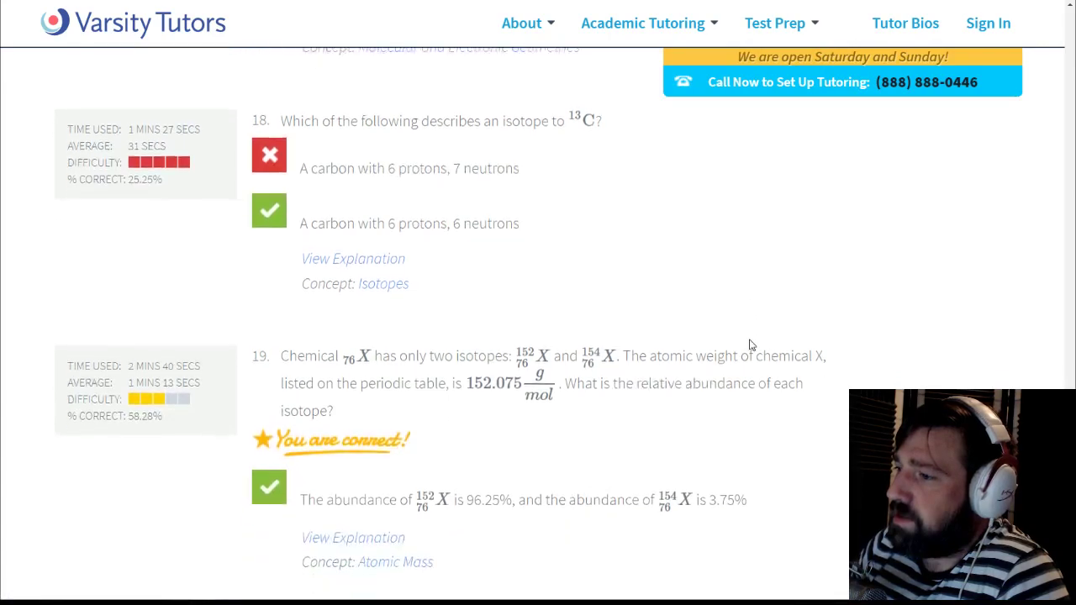
scroll(925, 303, "down", 3)
scroll(983, 286, "down", 3)
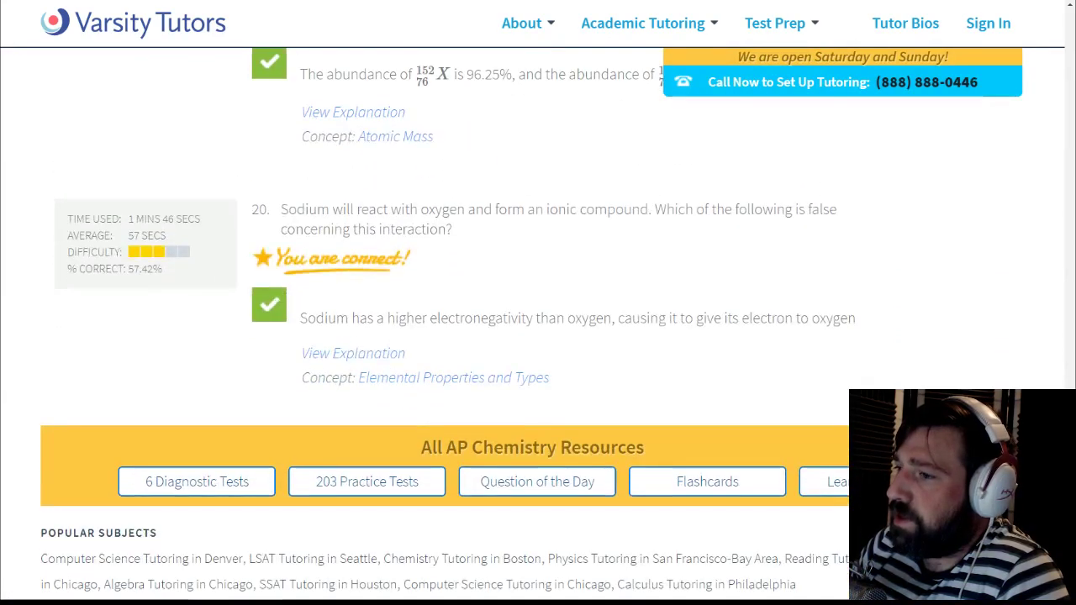
left_click_drag(1069, 555, 1051, 51)
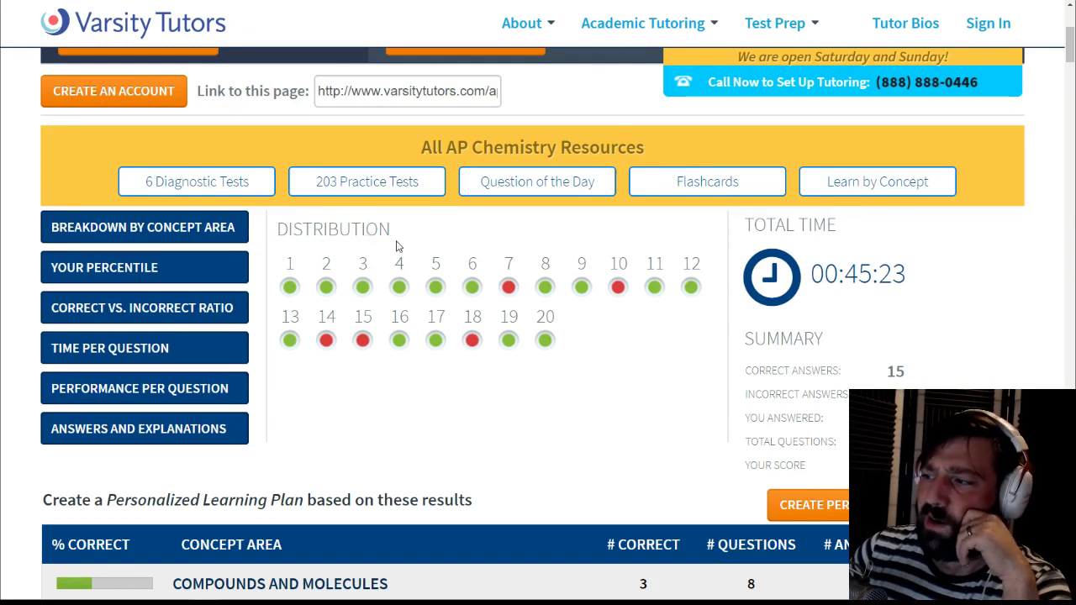
Step: Scroll back up to the Distribution and Summary section showing total time 00:45:23
scroll(642, 456, "down", 3)
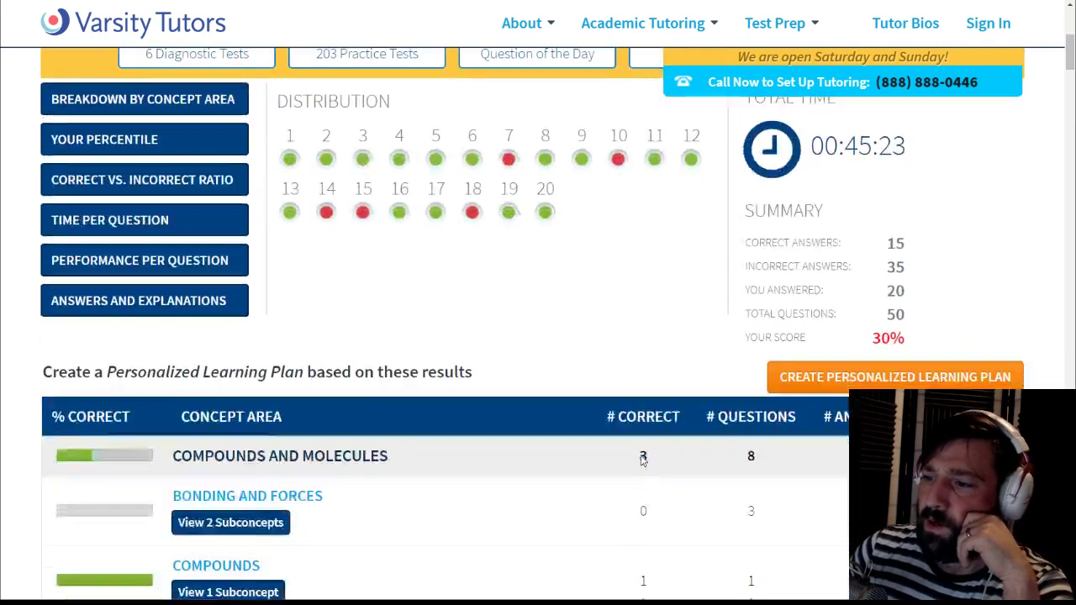
scroll(643, 455, "up", 1)
scroll(630, 451, "down", 1)
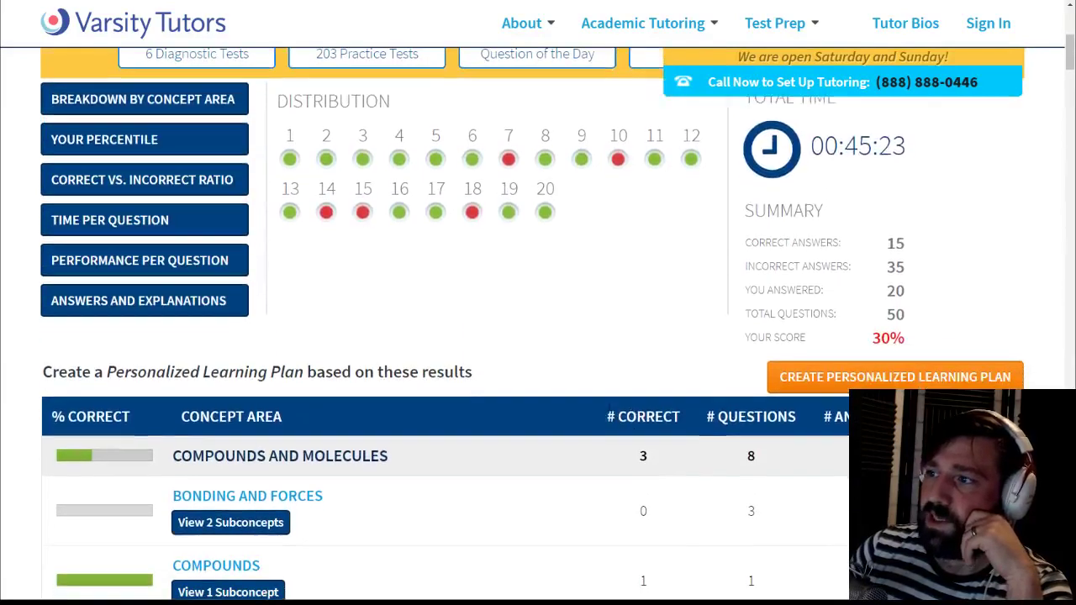
scroll(614, 429, "up", 2)
scroll(602, 414, "up", 1)
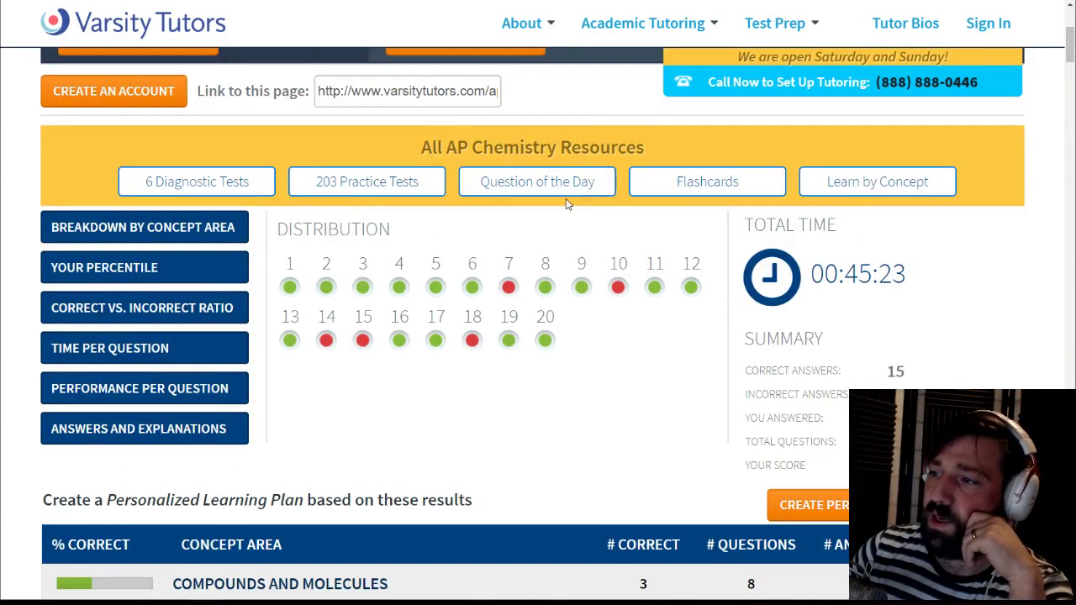